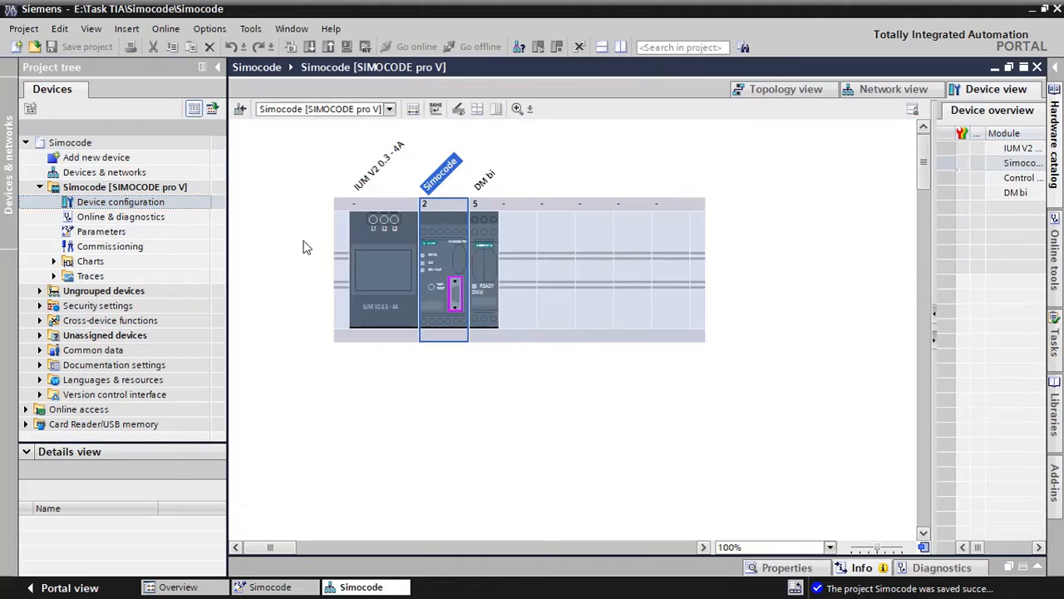
Display the hardware catalog, then open the Parameters editor of the SIMOCODE pro V device
{"action": "left_click", "coordinate": [1056, 133]}
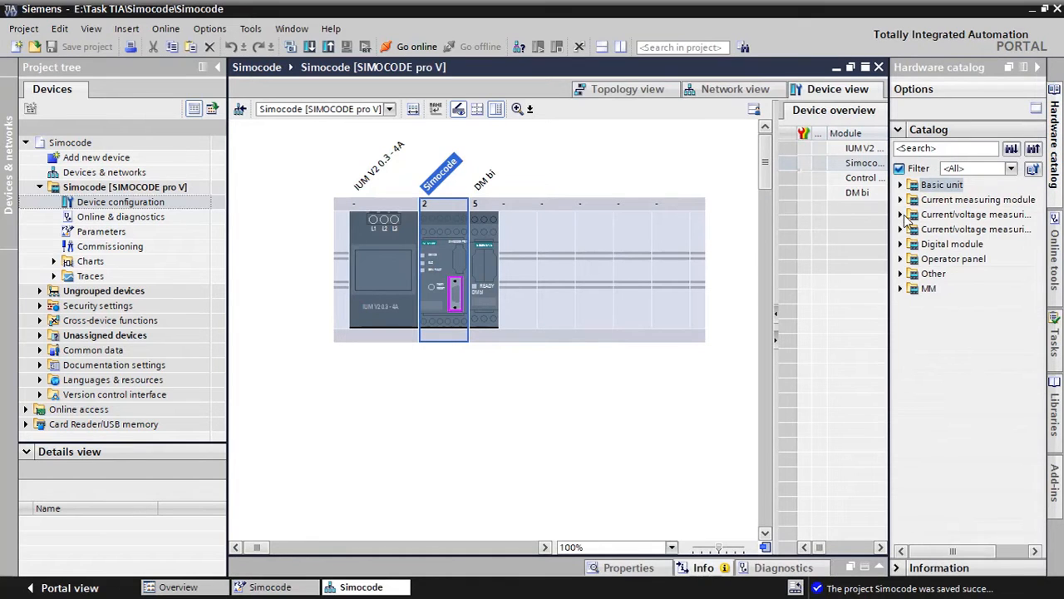
{"action": "double_click", "coordinate": [104, 231]}
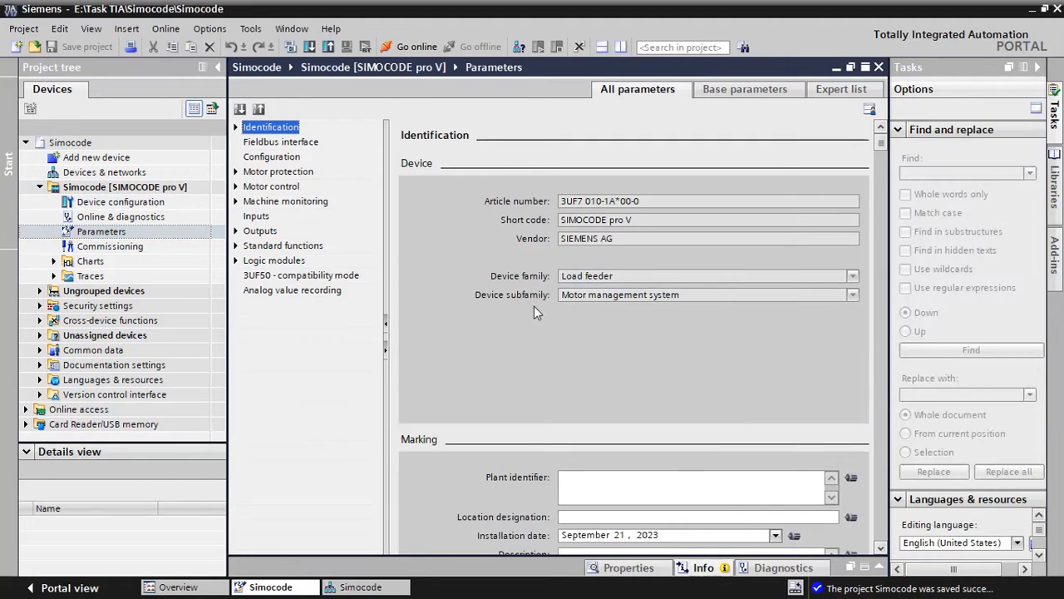
{"action": "scroll", "coordinate": [537, 391], "scroll_direction": "down", "scroll_amount": 10}
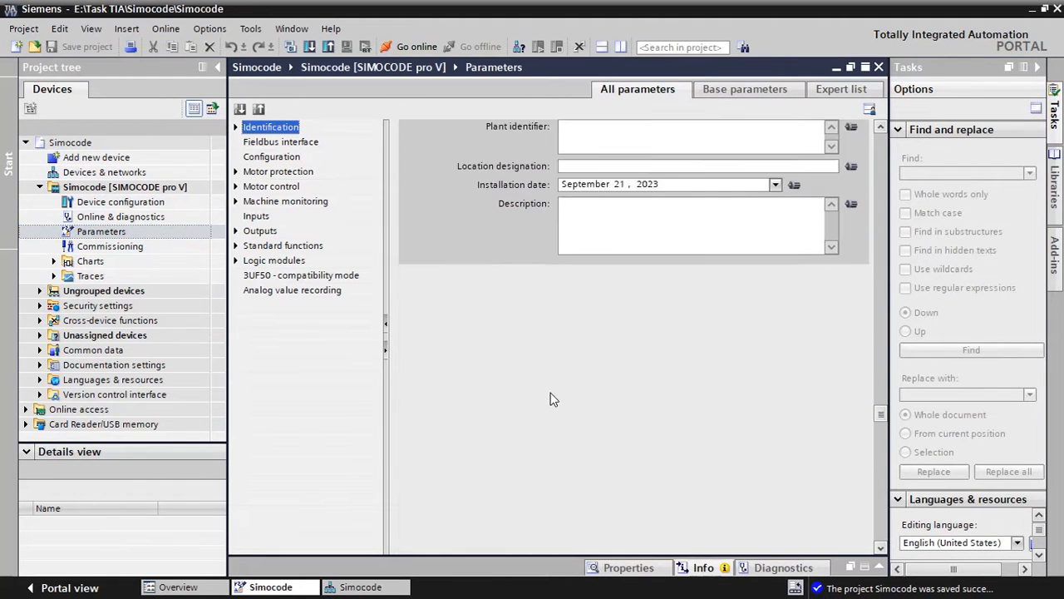
Review the Motor control, Machine monitoring and Inputs parameters, and expand the list of Logic modules
{"action": "left_click", "coordinate": [270, 187]}
{"action": "left_click", "coordinate": [274, 201]}
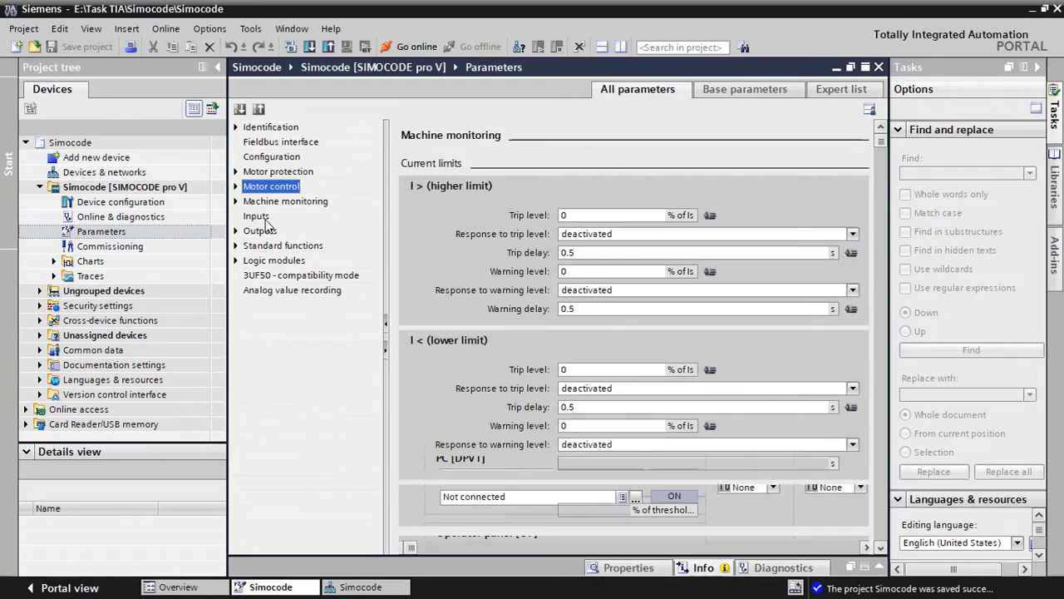
{"action": "left_click", "coordinate": [257, 216]}
{"action": "left_click", "coordinate": [277, 204]}
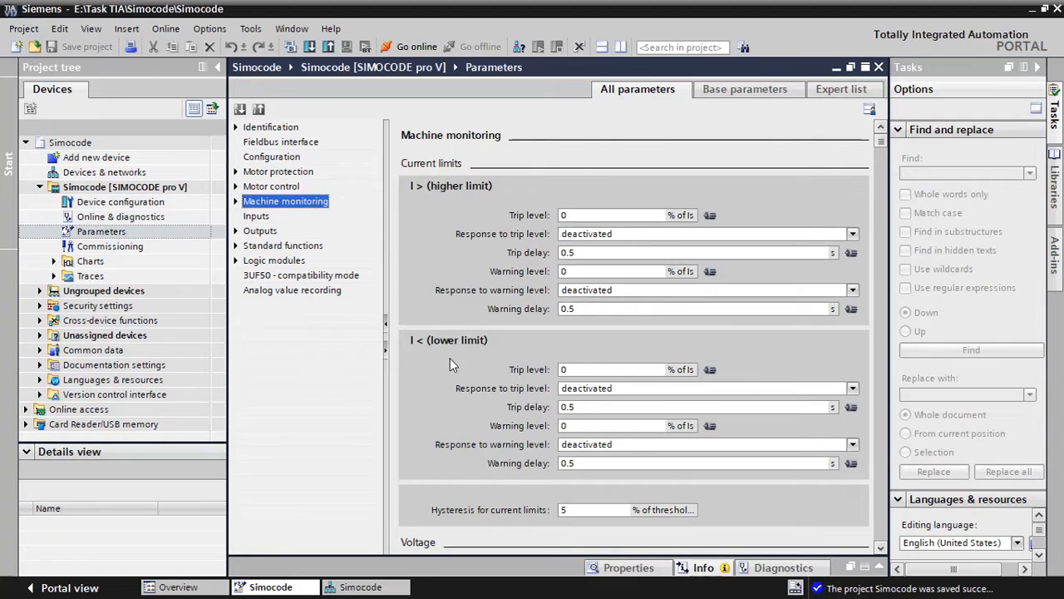
{"action": "left_click", "coordinate": [237, 261]}
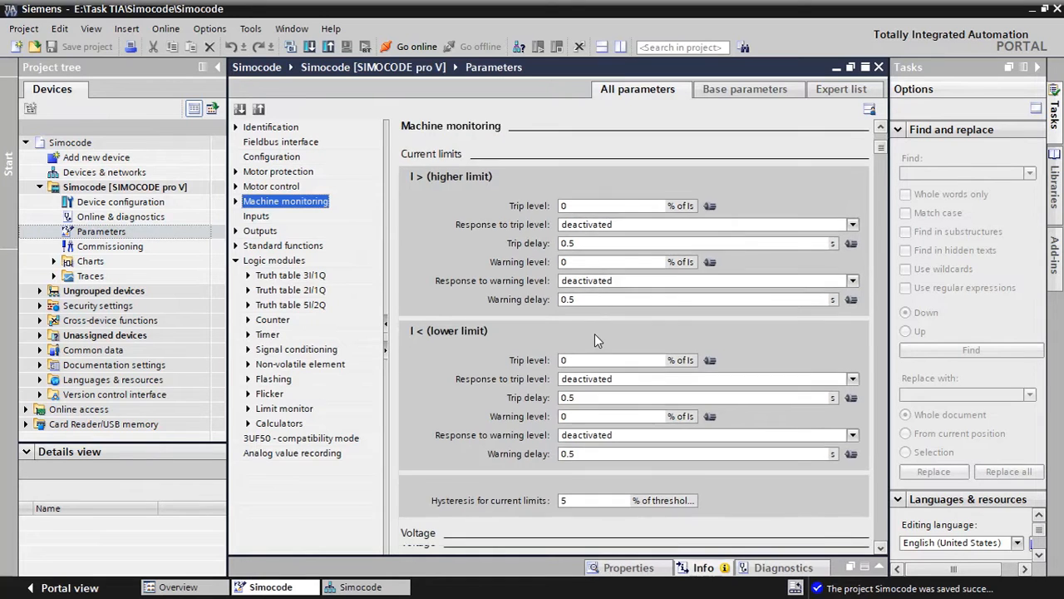
{"action": "scroll", "coordinate": [594, 333], "scroll_direction": "down", "scroll_amount": 3}
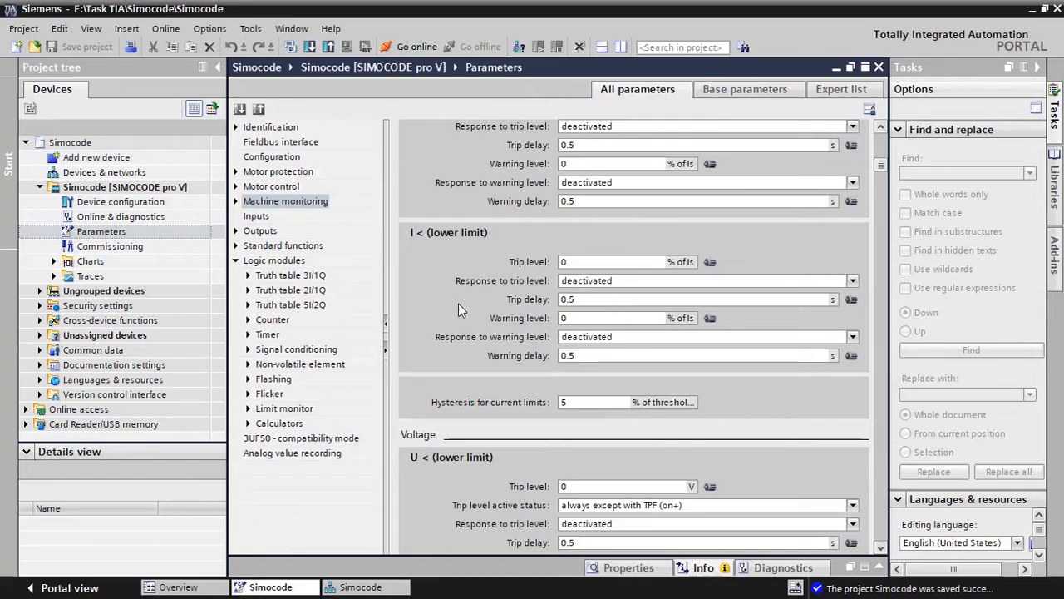
Examine the Inputs settings and the Outputs parameters for Basic unit, Digital module 1 and Cyclic send data
{"action": "left_click", "coordinate": [257, 217]}
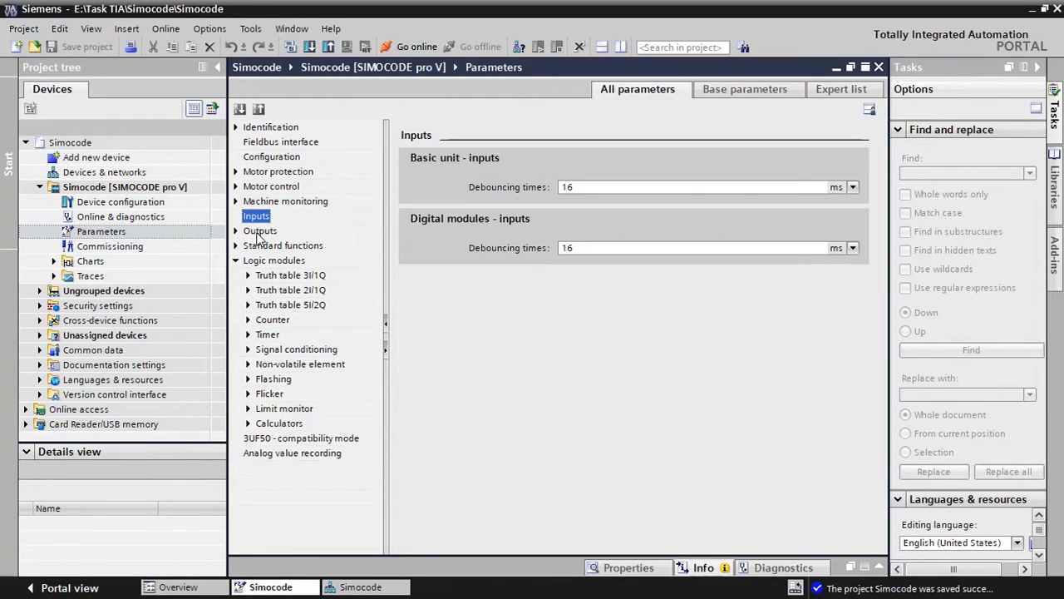
{"action": "left_click", "coordinate": [236, 231]}
{"action": "left_click", "coordinate": [275, 246]}
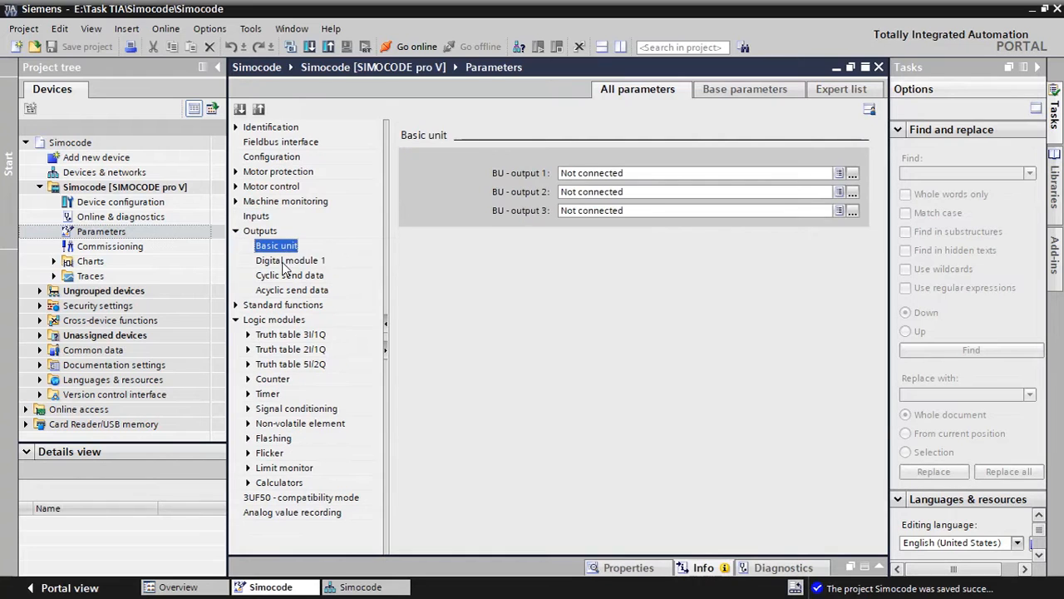
{"action": "left_click", "coordinate": [287, 261]}
{"action": "left_click", "coordinate": [290, 276]}
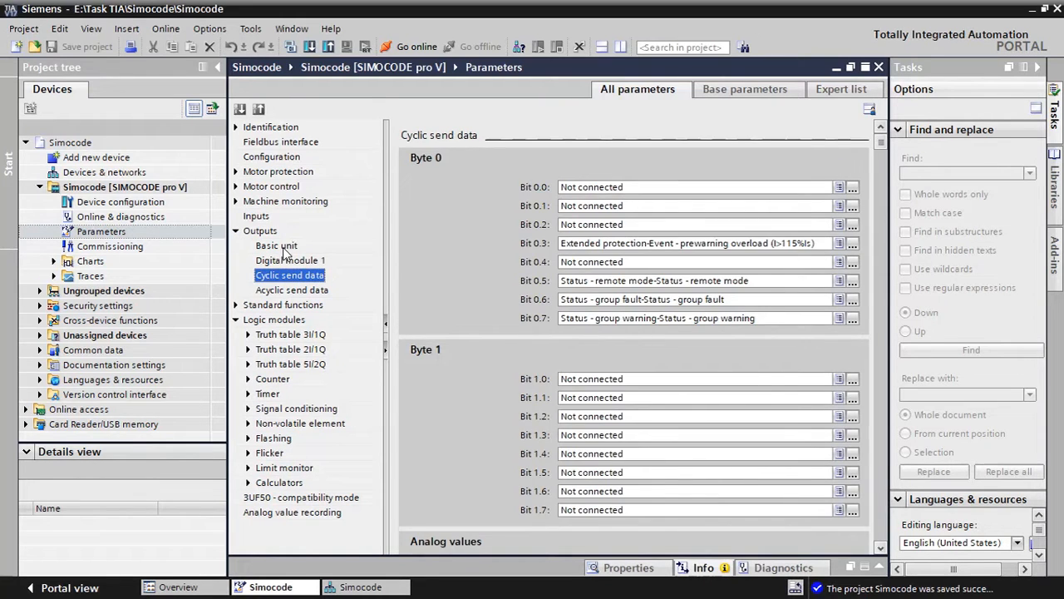
{"action": "left_click", "coordinate": [281, 247]}
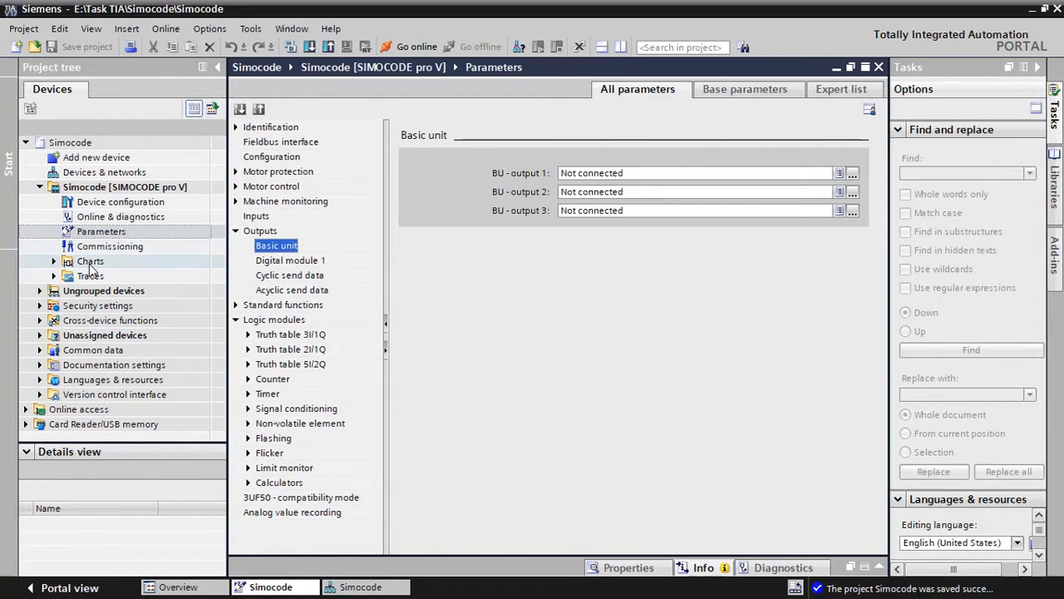
Open the existing Chart_1 from the SIMOCODE device's Charts folder
{"action": "left_click", "coordinate": [91, 262]}
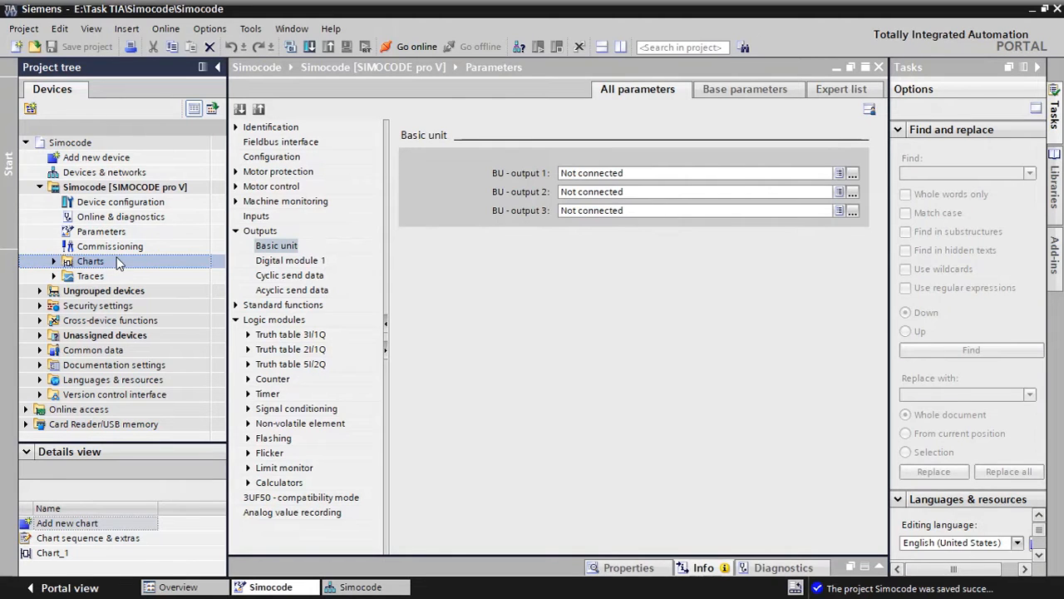
{"action": "left_click", "coordinate": [53, 261]}
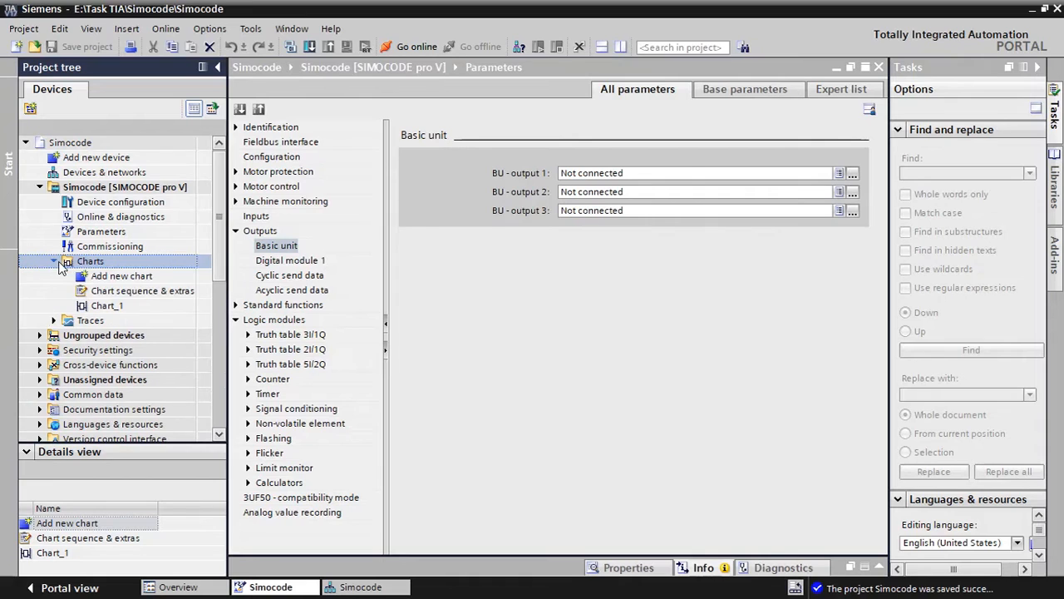
{"action": "double_click", "coordinate": [139, 278]}
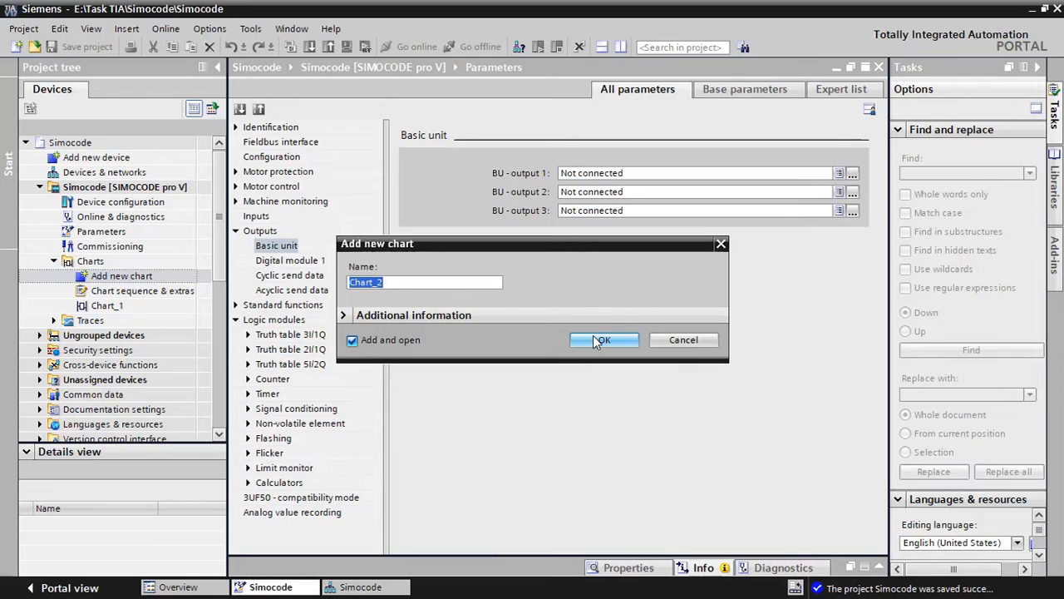
{"action": "left_click", "coordinate": [721, 245]}
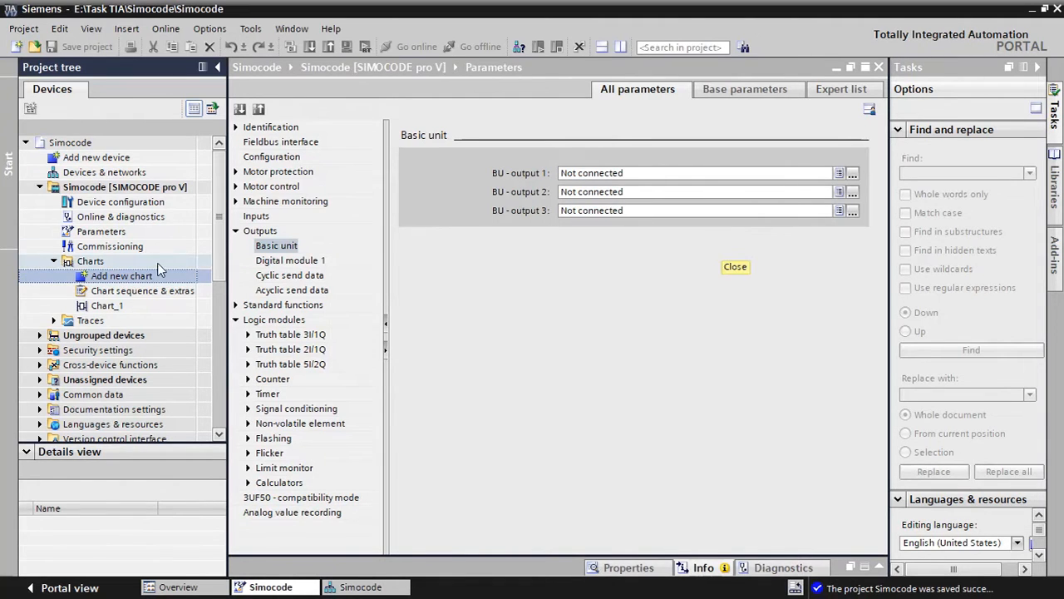
{"action": "double_click", "coordinate": [106, 306]}
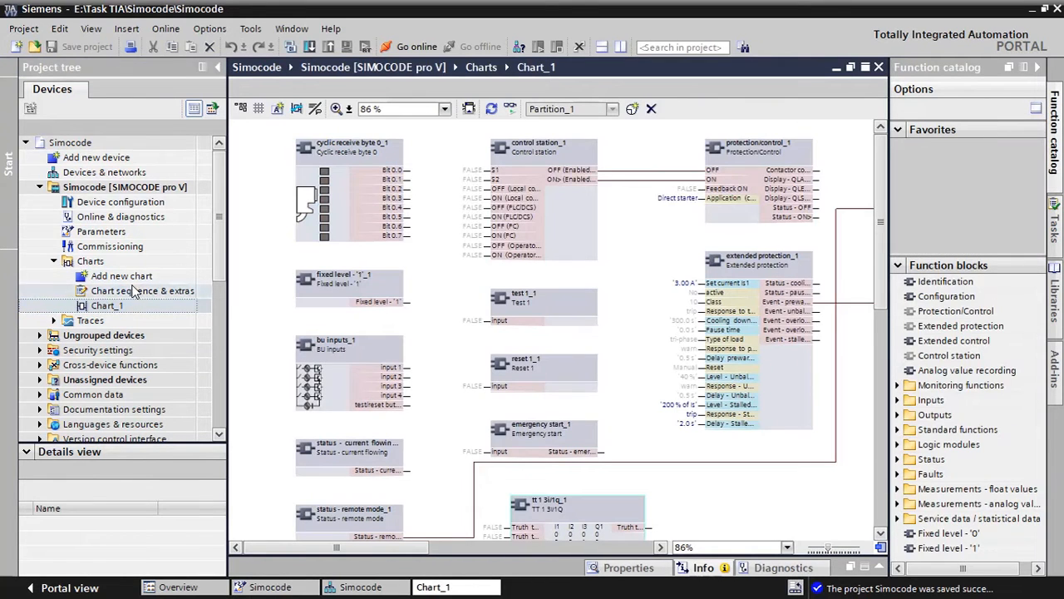
Show Chart_1 and the Parameters editor side by side, collapsing the function catalog and the project tree for more space
{"action": "left_click", "coordinate": [619, 46]}
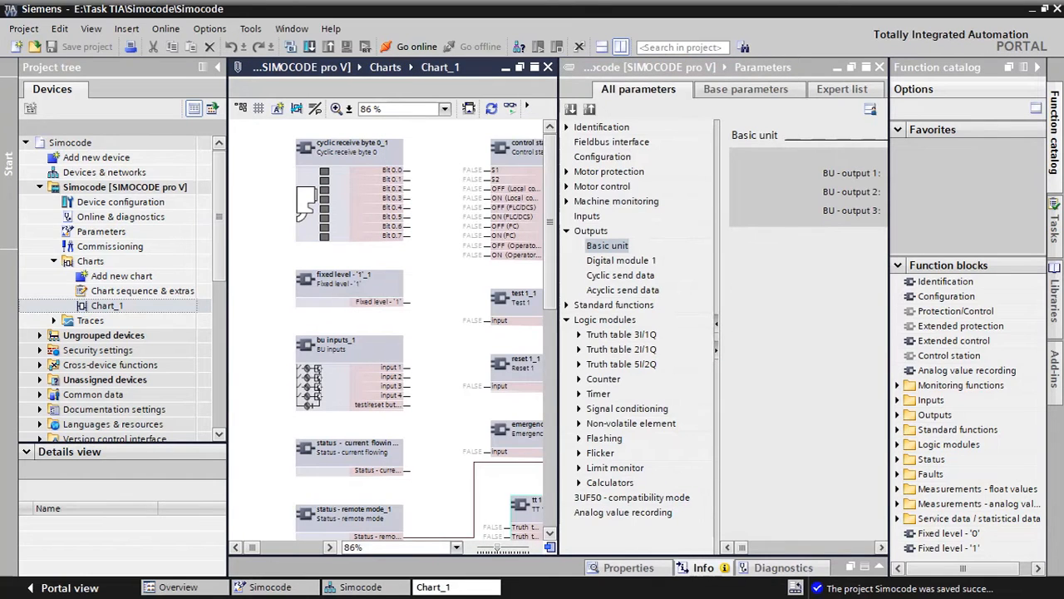
{"action": "left_click_drag", "start_coordinate": [738, 551], "coordinate": [777, 551]}
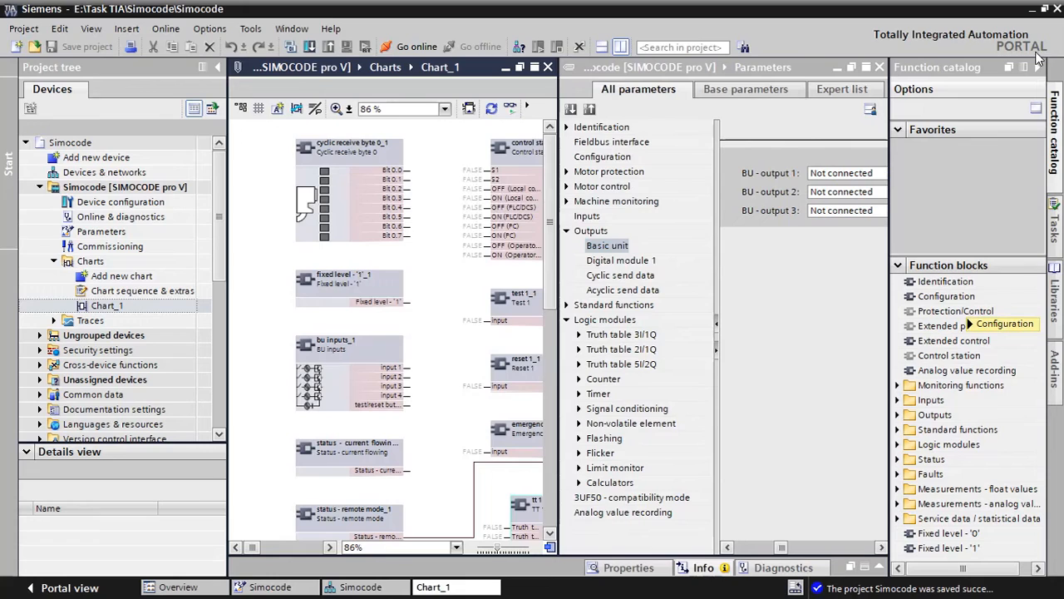
{"action": "left_click", "coordinate": [1036, 69]}
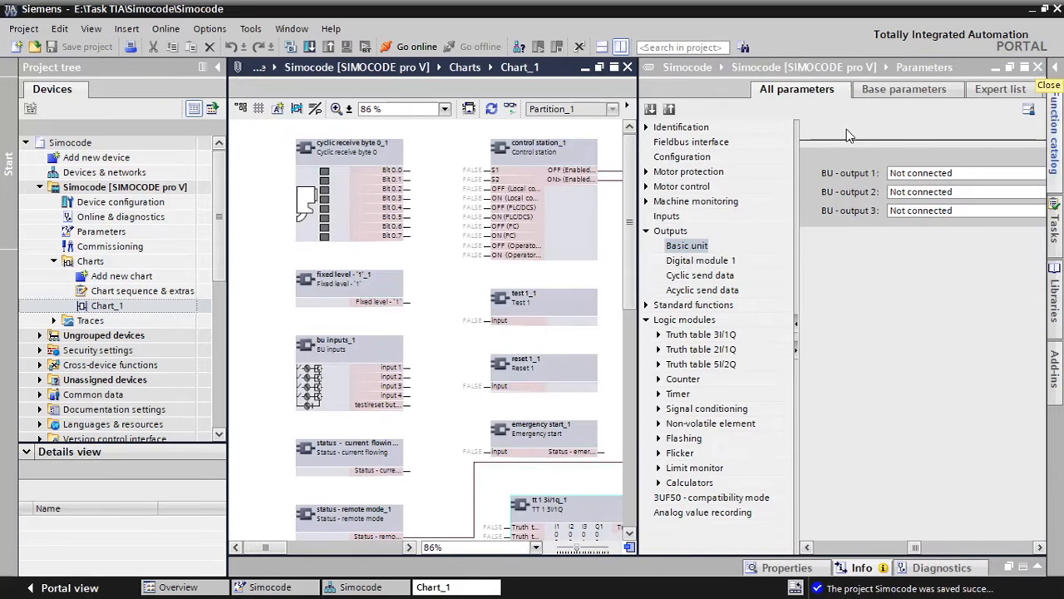
{"action": "left_click", "coordinate": [218, 68]}
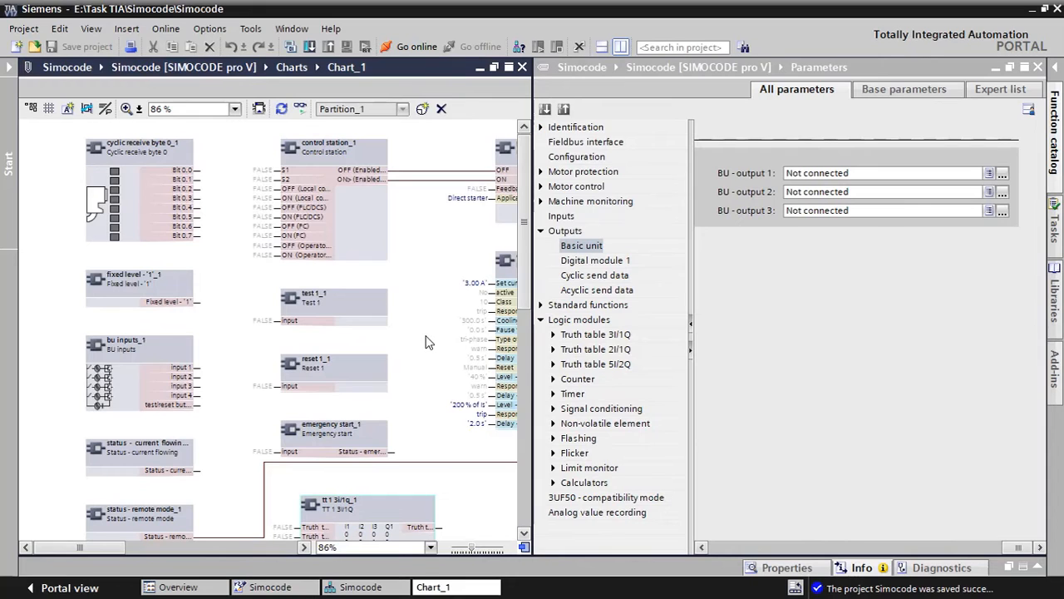
Compare the chart with the Outputs parameters and the Motor control connections of the control station
{"action": "left_click", "coordinate": [582, 261]}
{"action": "left_click", "coordinate": [594, 275]}
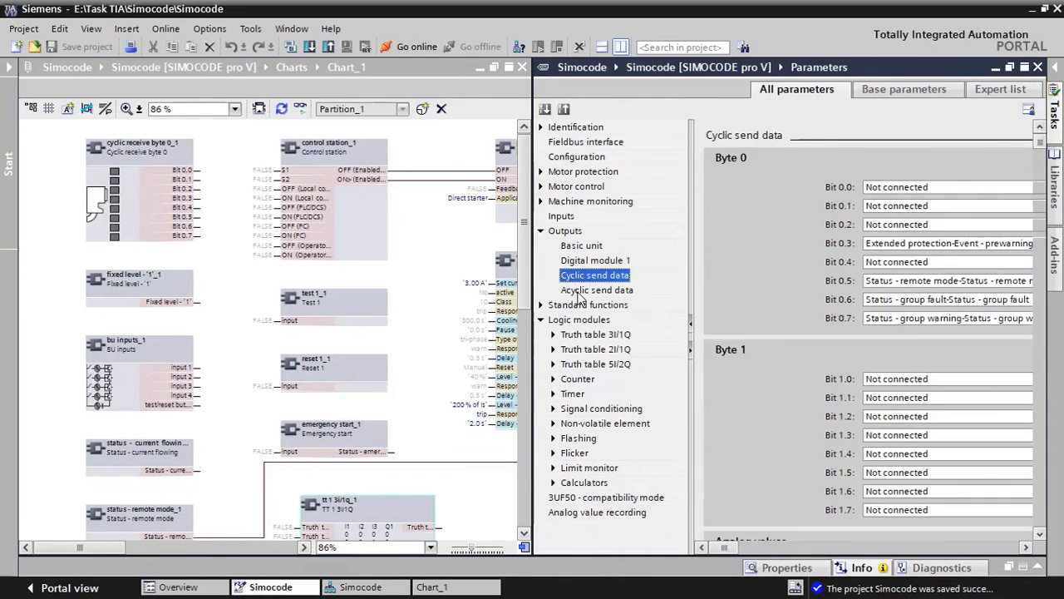
{"action": "left_click", "coordinate": [597, 289]}
{"action": "left_click", "coordinate": [570, 189]}
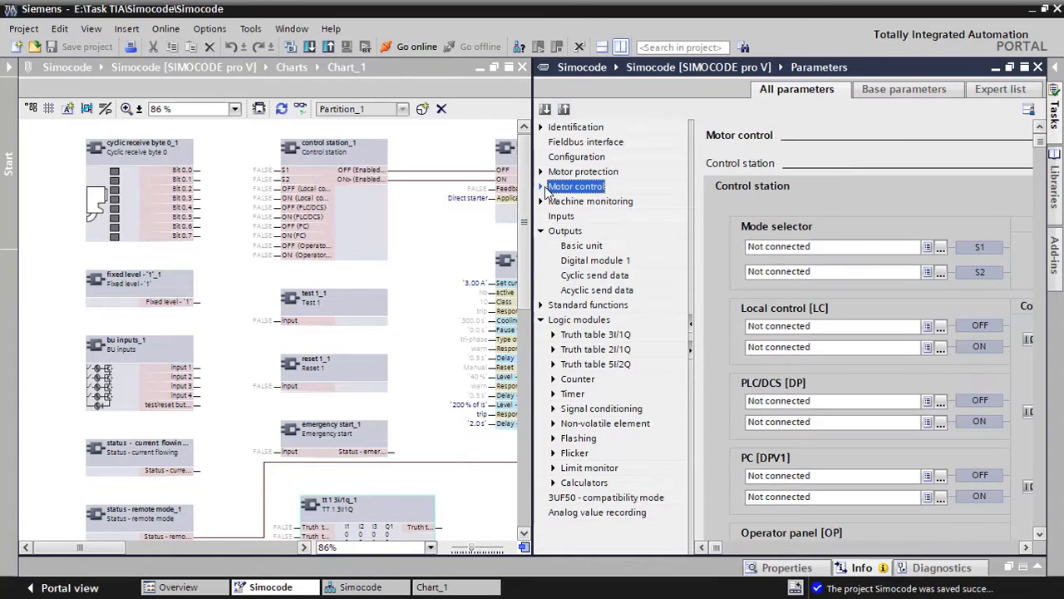
{"action": "left_click", "coordinate": [541, 186]}
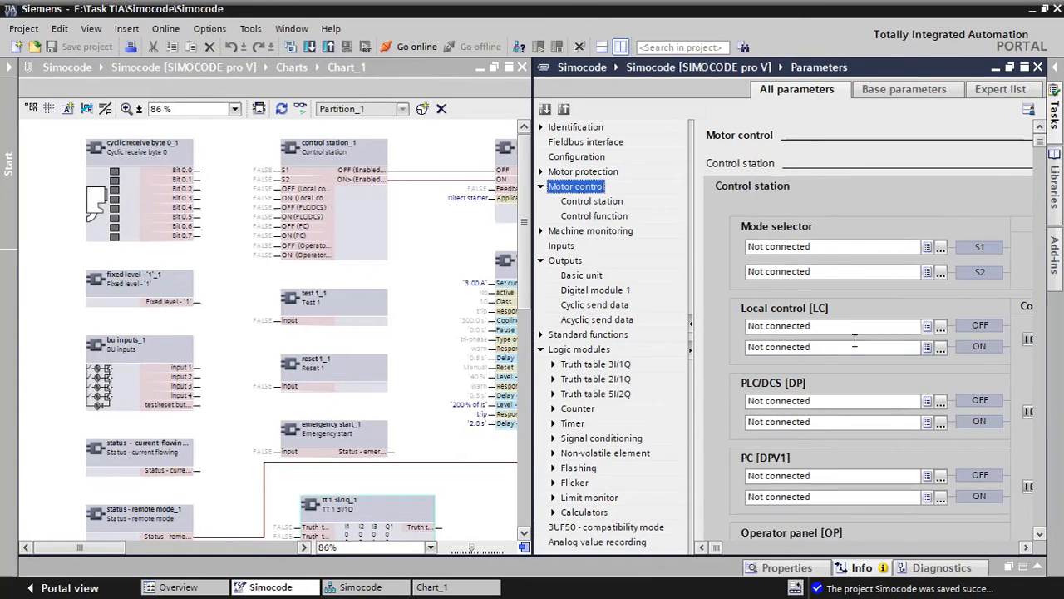
{"action": "scroll", "coordinate": [914, 391], "scroll_direction": "down", "scroll_amount": 4}
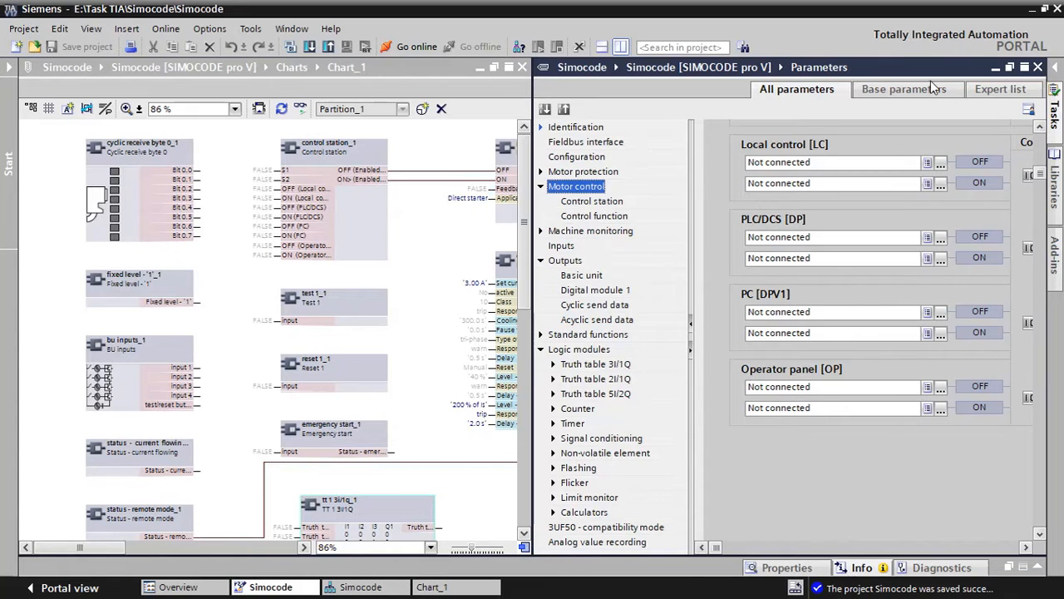
Close the Parameters editor and undock Chart_1 into its own maximized window
{"action": "left_click", "coordinate": [1038, 67]}
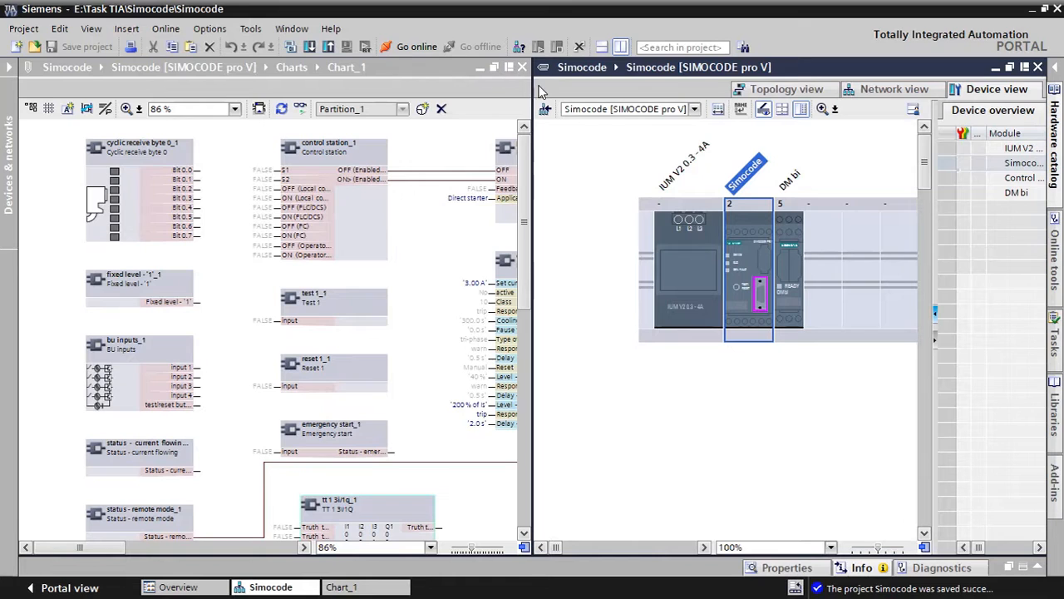
{"action": "left_click", "coordinate": [498, 69]}
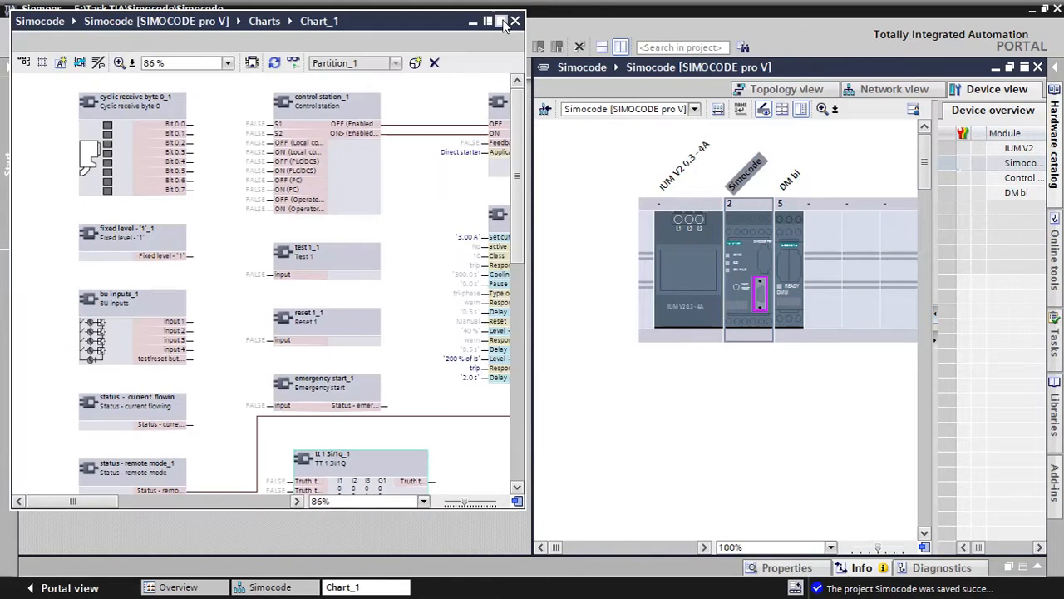
{"action": "scroll", "coordinate": [690, 312], "scroll_direction": "down", "scroll_amount": 2}
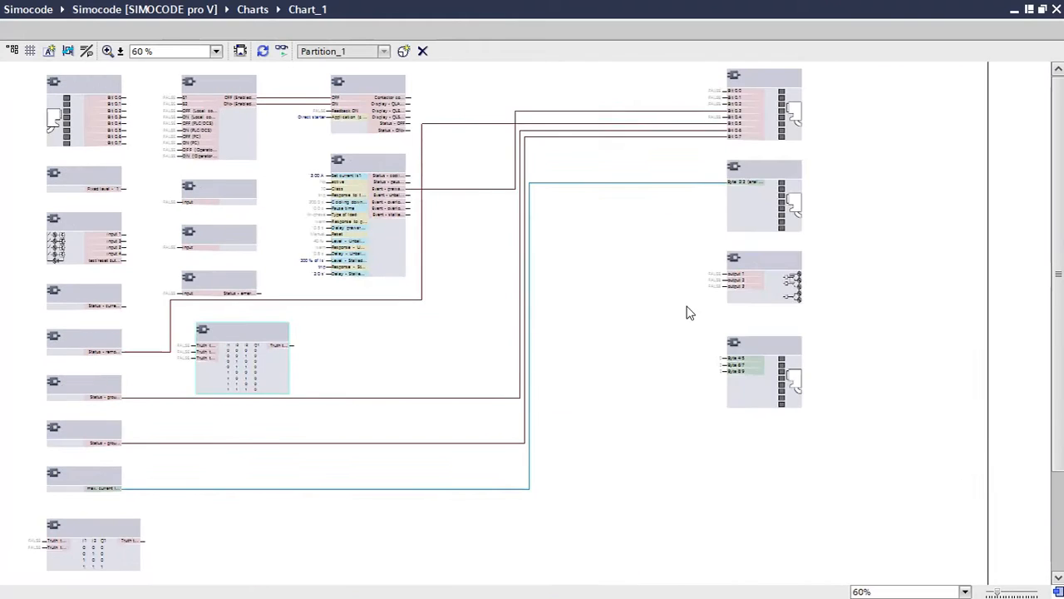
{"action": "scroll", "coordinate": [328, 274], "scroll_direction": "up", "scroll_amount": 1}
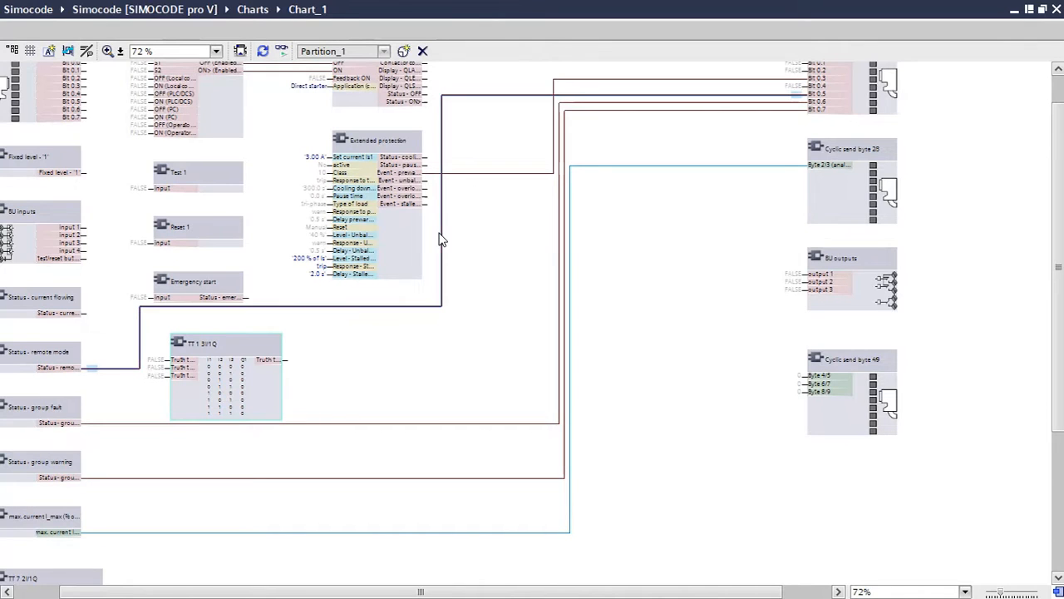
Try deleting the connection from Status - group fault to Bit 0.6 of Cyclic send byte 0, and undo the deletion
{"action": "left_click", "coordinate": [142, 360]}
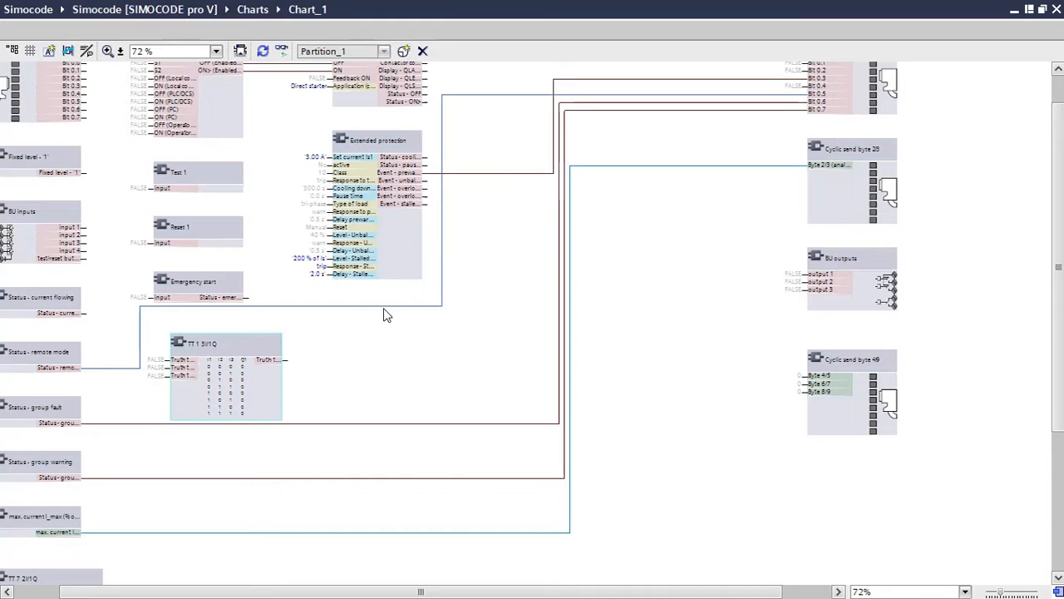
{"action": "left_click", "coordinate": [470, 427]}
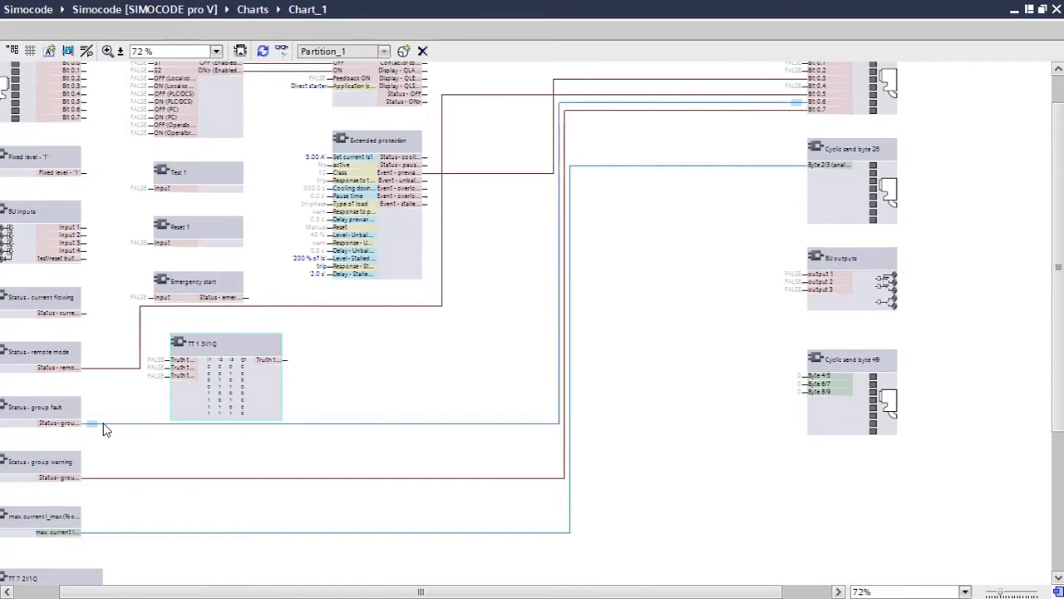
{"action": "scroll", "coordinate": [104, 426], "scroll_direction": "up", "scroll_amount": 4}
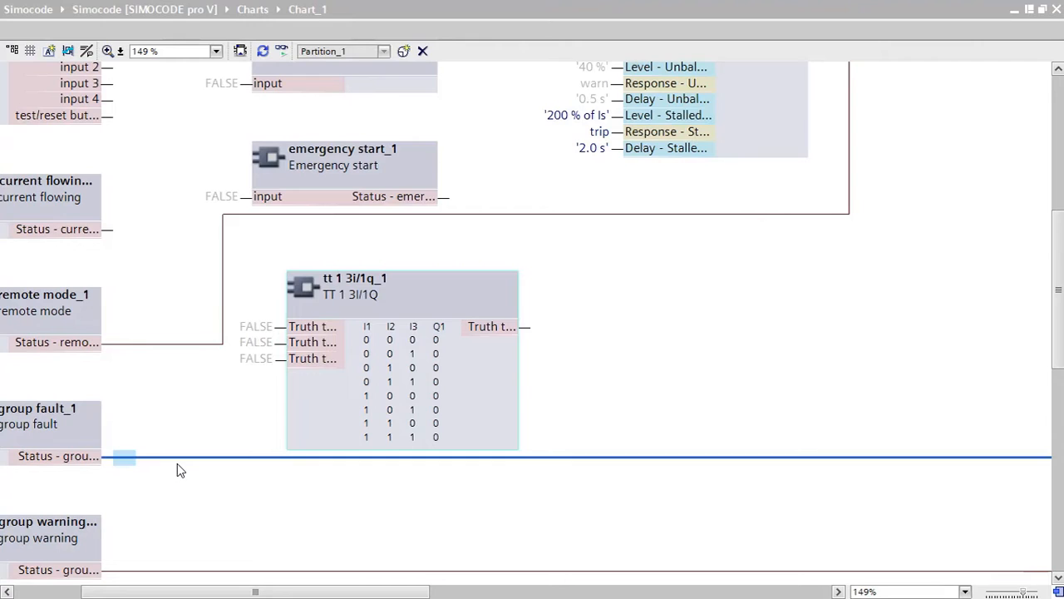
{"action": "key", "text": "Escape"}
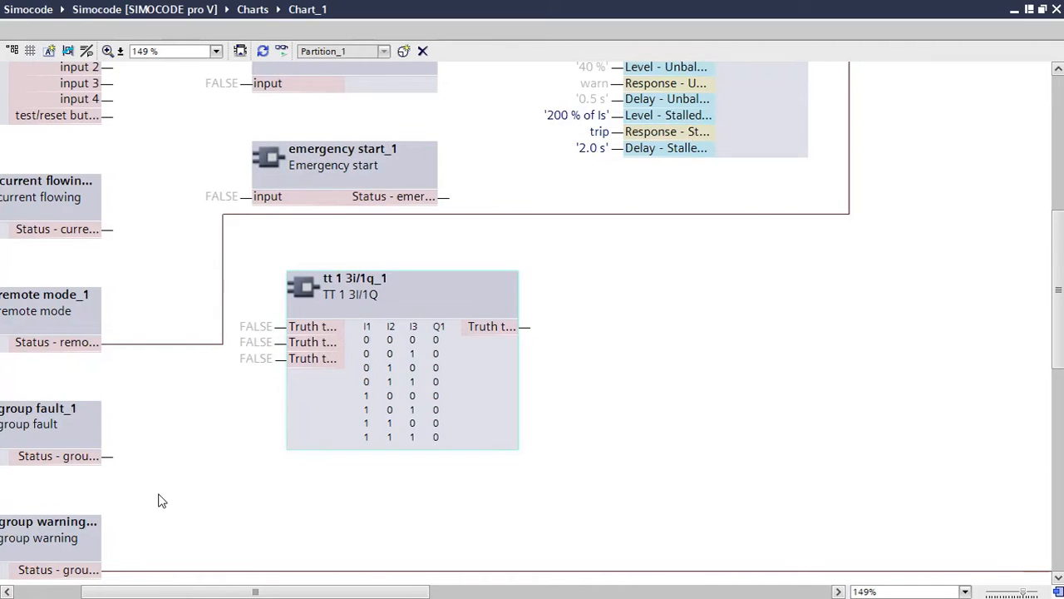
{"action": "left_click", "coordinate": [114, 456]}
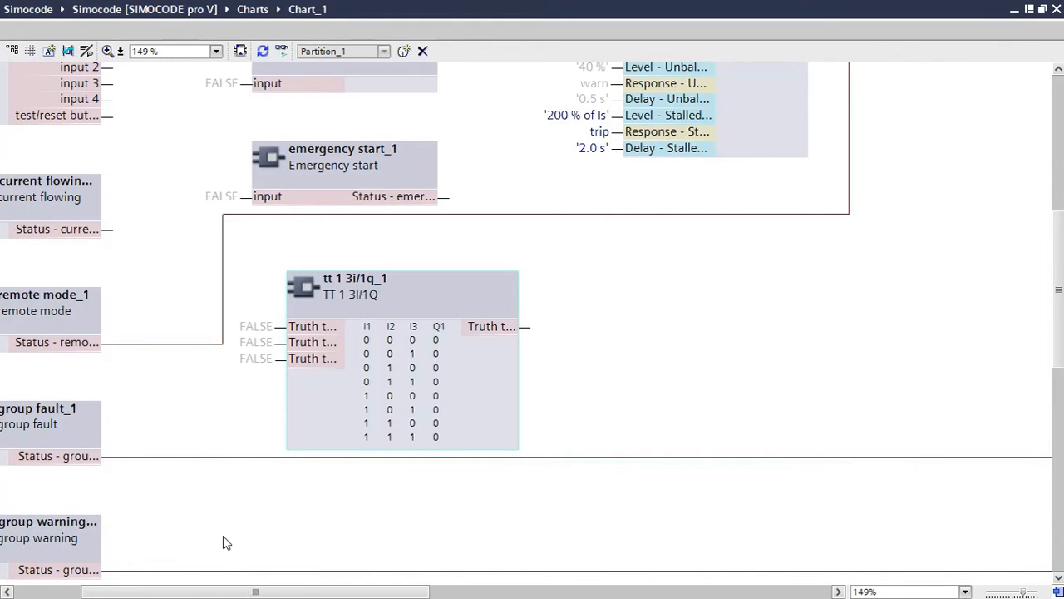
Dock the Chart_1 editor back into the main window
{"action": "scroll", "coordinate": [222, 541], "scroll_direction": "down", "scroll_amount": 3}
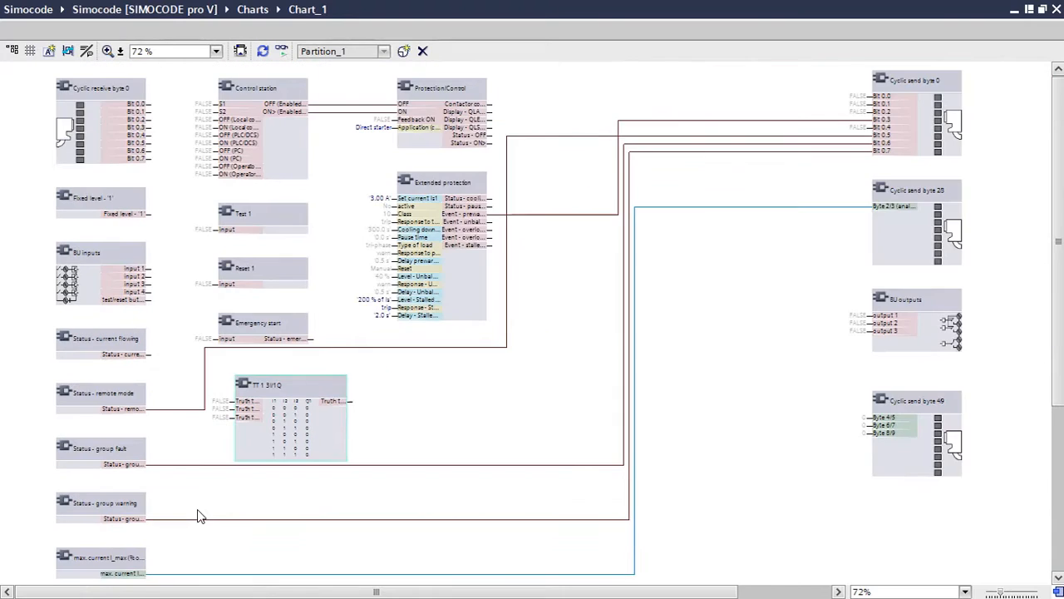
{"action": "left_click", "coordinate": [1028, 15]}
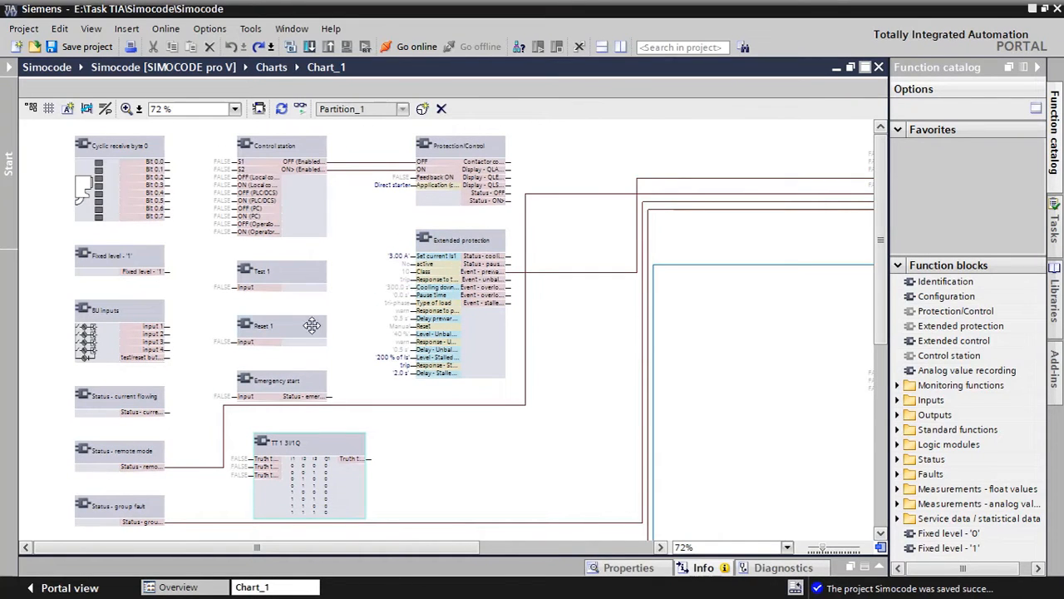
Place a Fixed level - '0' block beside the TT 1 3I/1Q block and connect its output to the control station's ON (Operator...) input
{"action": "left_click", "coordinate": [121, 311]}
{"action": "left_click_drag", "start_coordinate": [948, 533], "coordinate": [445, 449]}
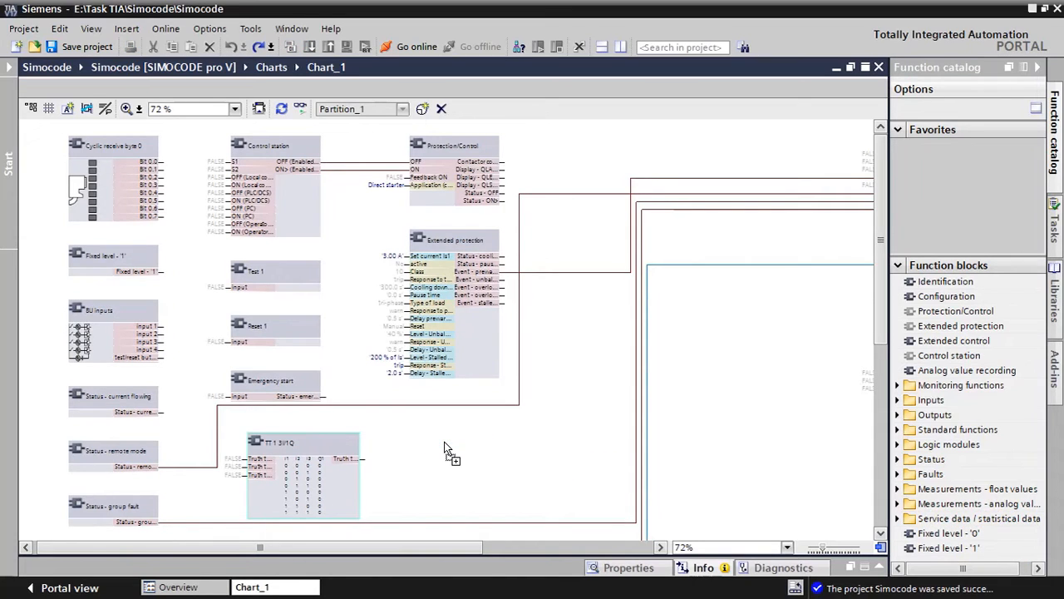
{"action": "left_click_drag", "start_coordinate": [445, 449], "coordinate": [445, 449]}
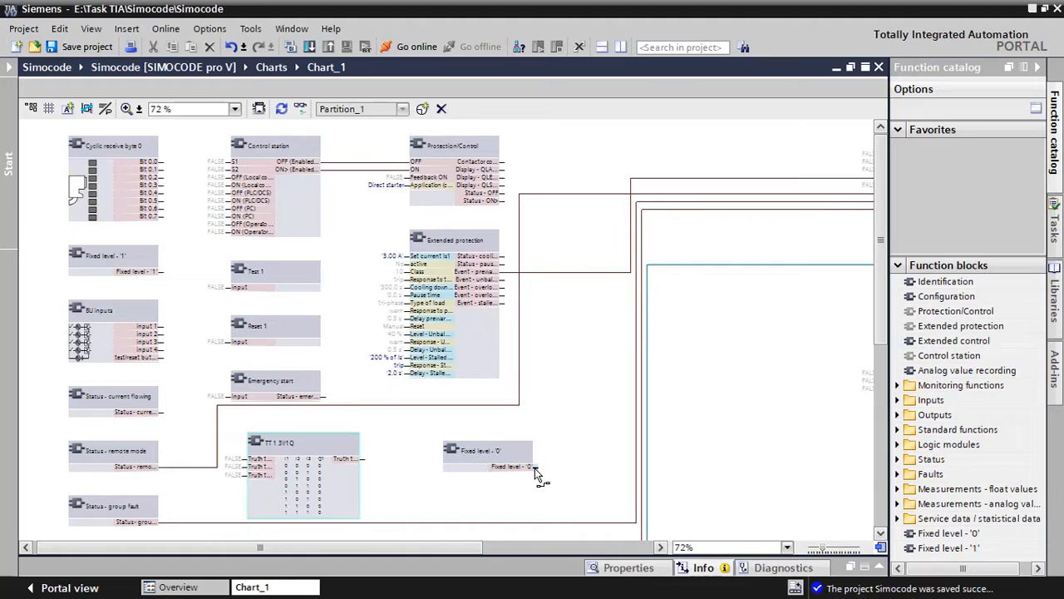
{"action": "left_click_drag", "start_coordinate": [538, 467], "coordinate": [226, 233]}
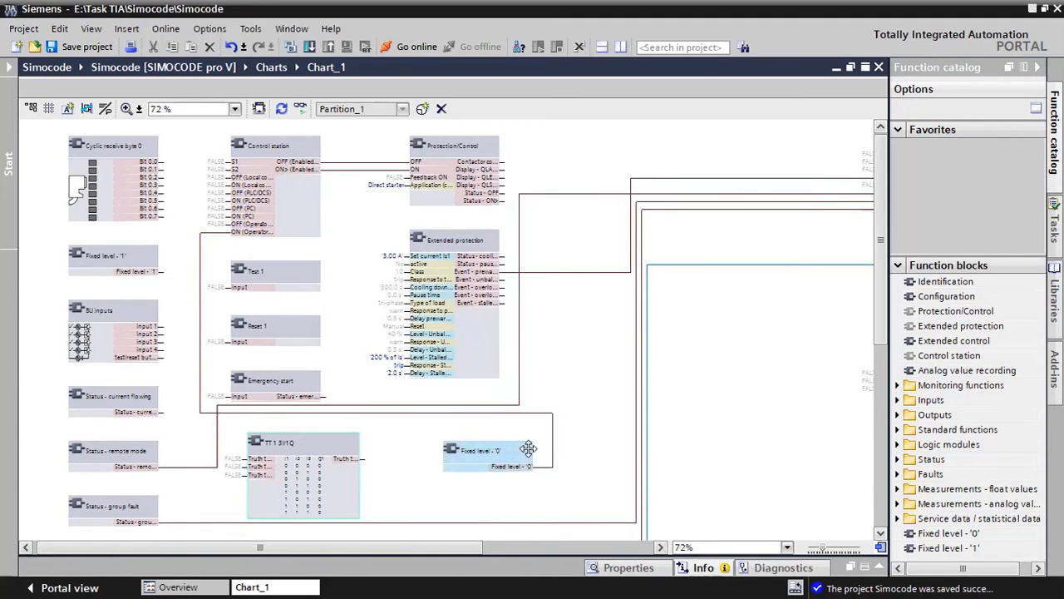
Delete the new connection to the control station and the Fixed level - '0' block
{"action": "left_click", "coordinate": [553, 440]}
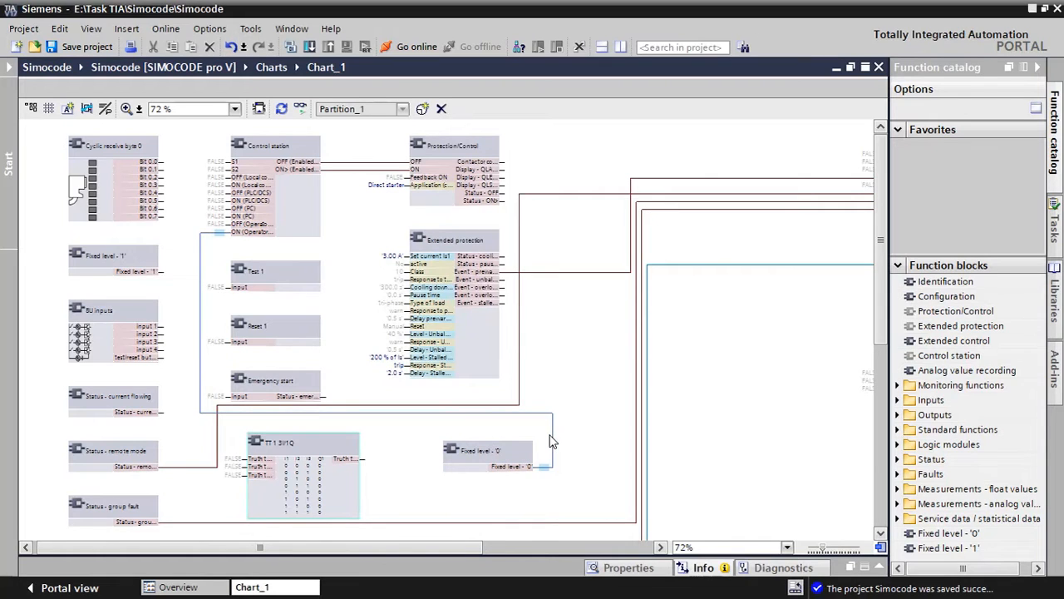
{"action": "key", "text": "Delete"}
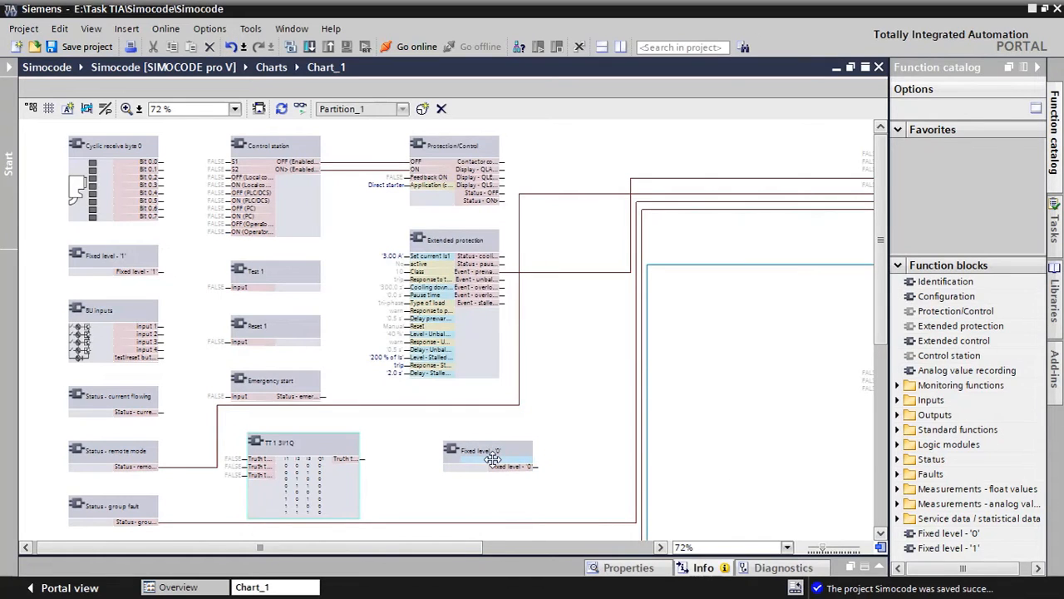
{"action": "left_click", "coordinate": [510, 455]}
{"action": "key", "text": "Delete"}
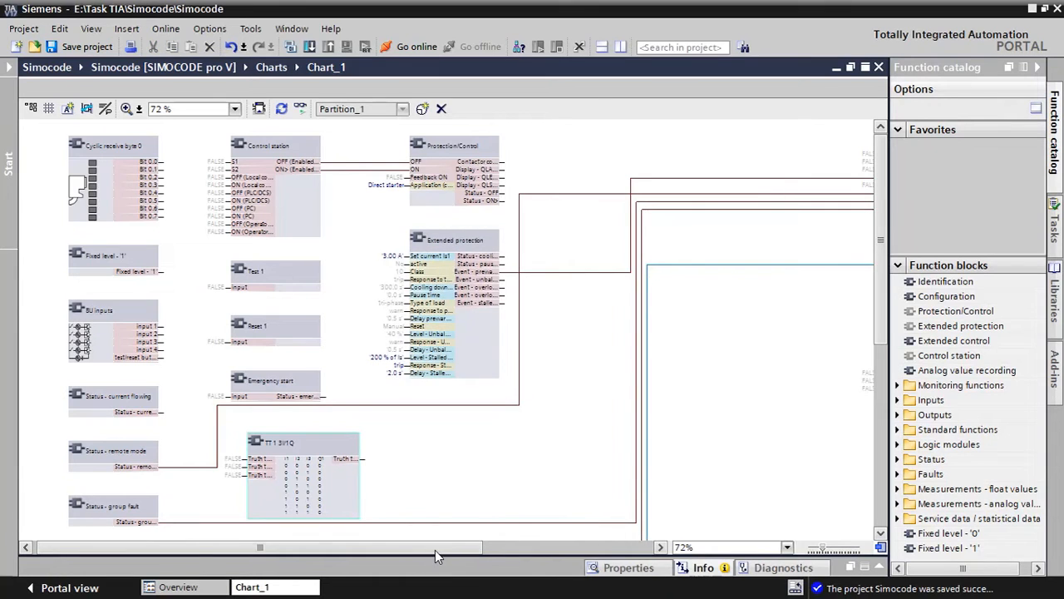
Examine the overall chart layout and the inputs of the Cyclic send byte 0 and Cyclic send byte 2/3 blocks
{"action": "left_click_drag", "start_coordinate": [434, 549], "coordinate": [415, 549]}
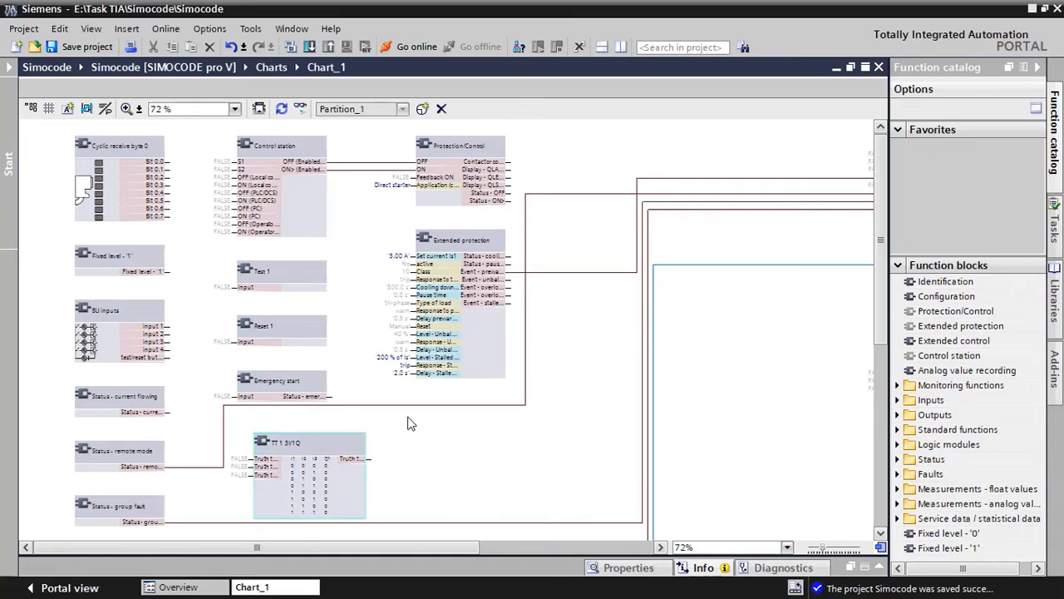
{"action": "scroll", "coordinate": [408, 424], "scroll_direction": "down", "scroll_amount": 1}
{"action": "scroll", "coordinate": [466, 444], "scroll_direction": "down", "scroll_amount": 3}
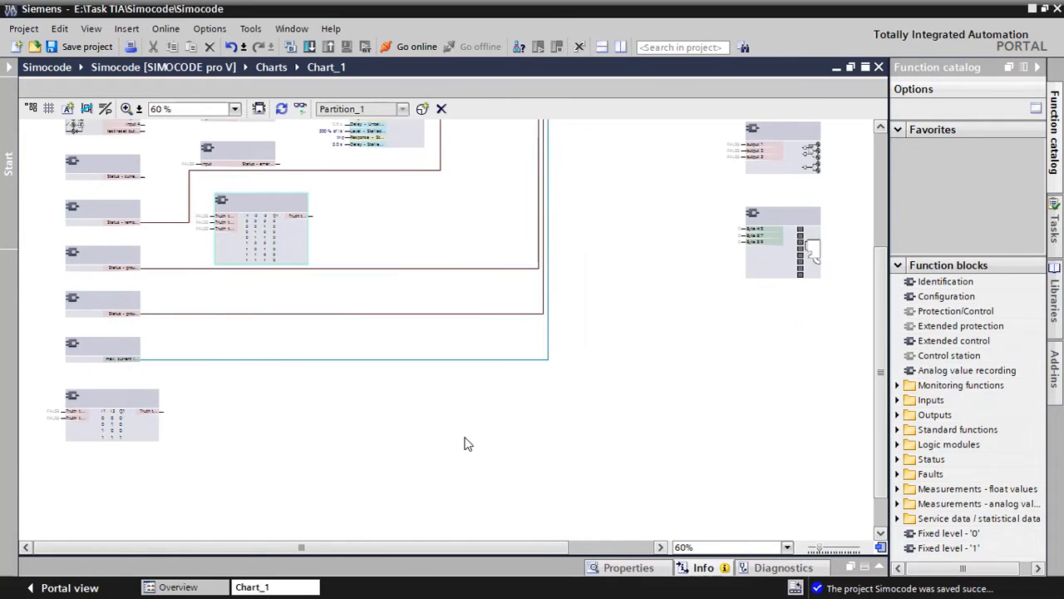
{"action": "scroll", "coordinate": [498, 237], "scroll_direction": "up", "scroll_amount": 3}
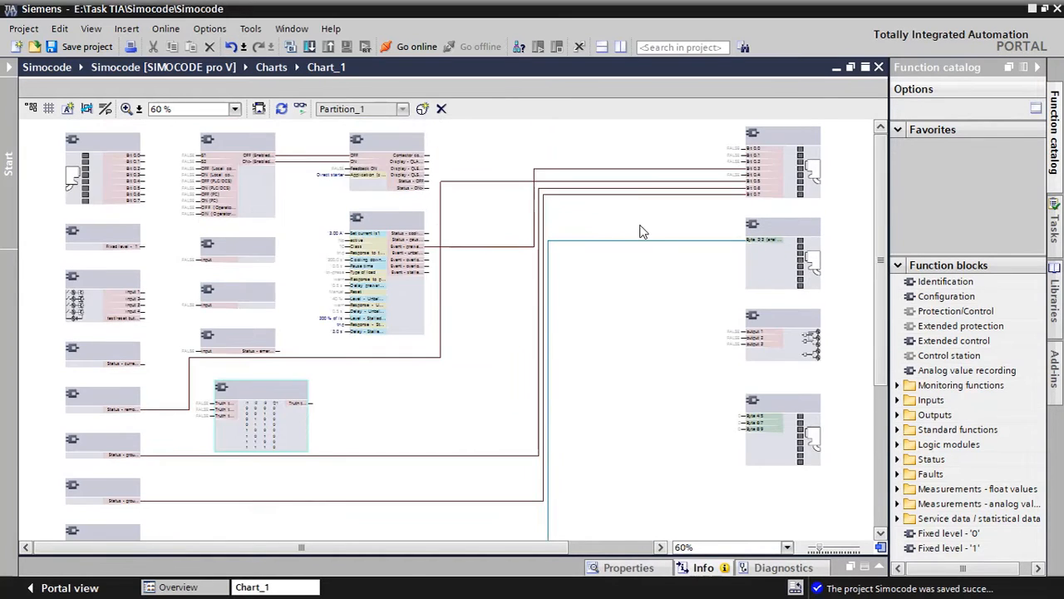
{"action": "scroll", "coordinate": [775, 158], "scroll_direction": "up", "scroll_amount": 4}
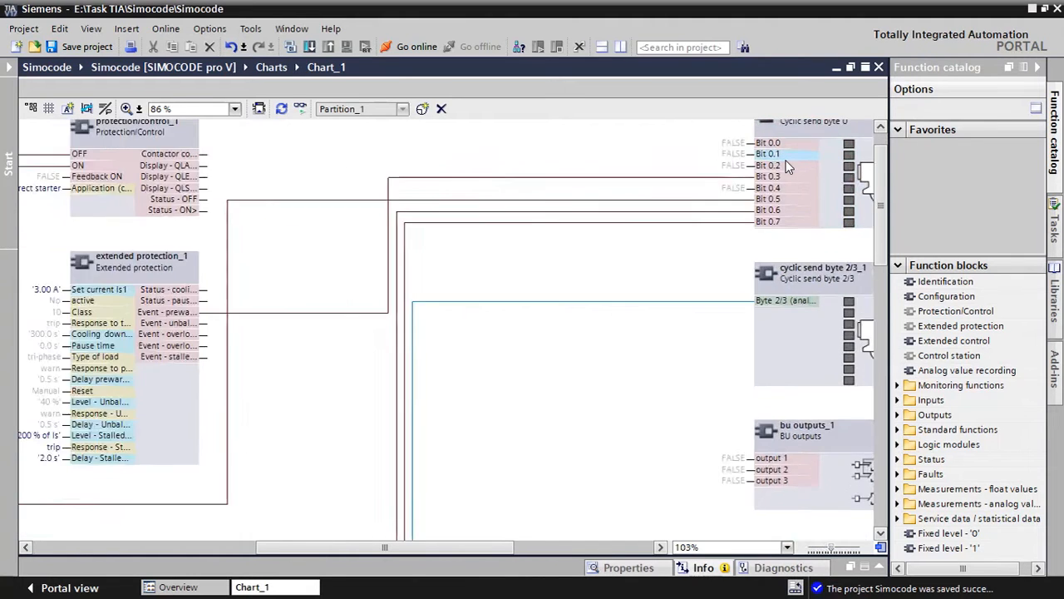
{"action": "left_click_drag", "start_coordinate": [501, 536], "coordinate": [611, 546]}
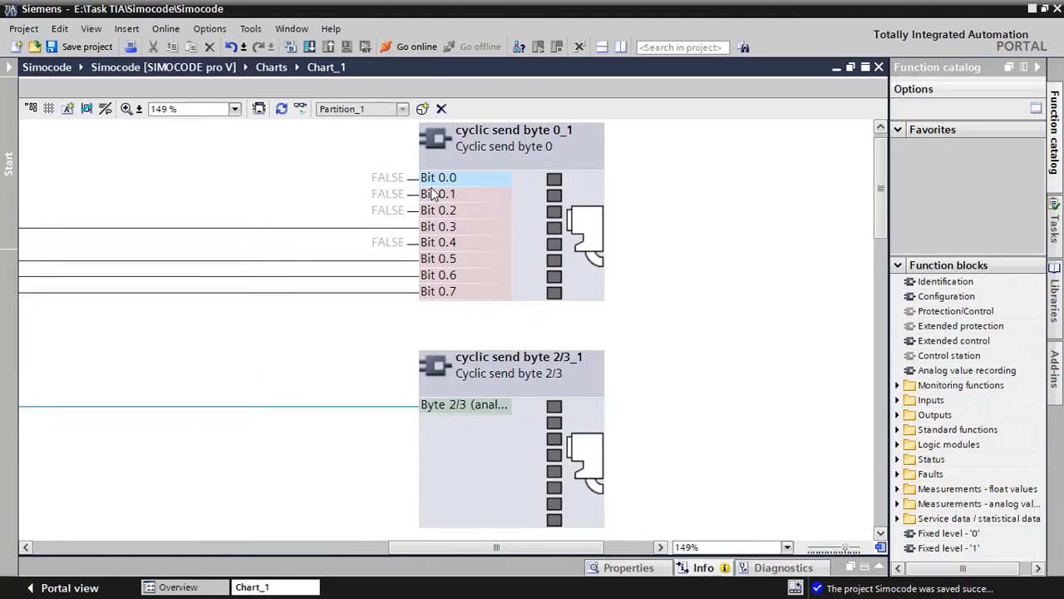
{"action": "scroll", "coordinate": [432, 191], "scroll_direction": "up", "scroll_amount": 3}
{"action": "scroll", "coordinate": [403, 194], "scroll_direction": "up", "scroll_amount": 1}
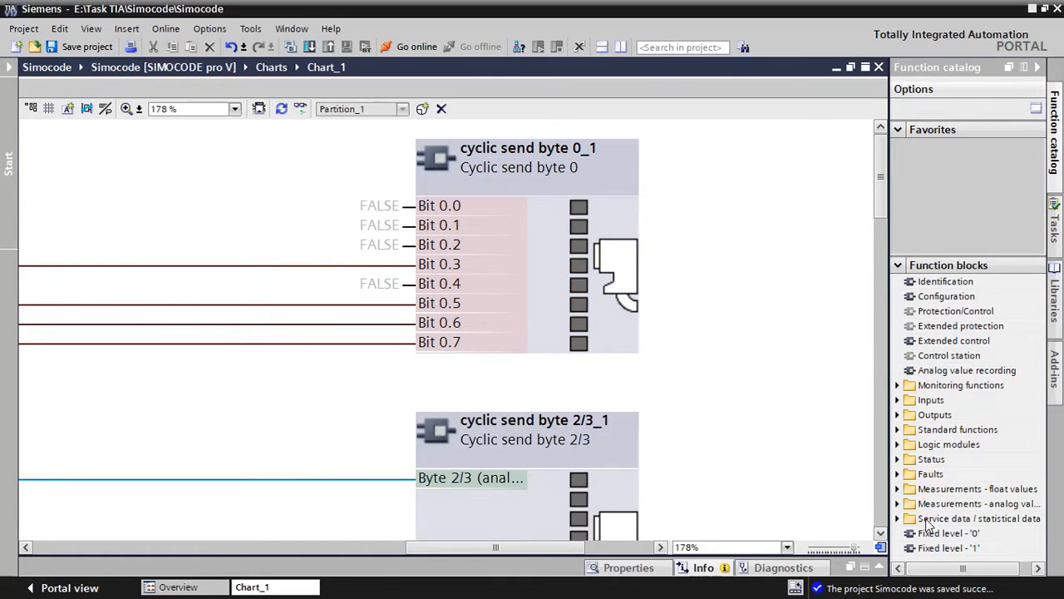
Try adding the digital-value output block Cyclic send byte 1 beside Cyclic send byte 0, and delete it again
{"action": "left_click", "coordinate": [898, 414]}
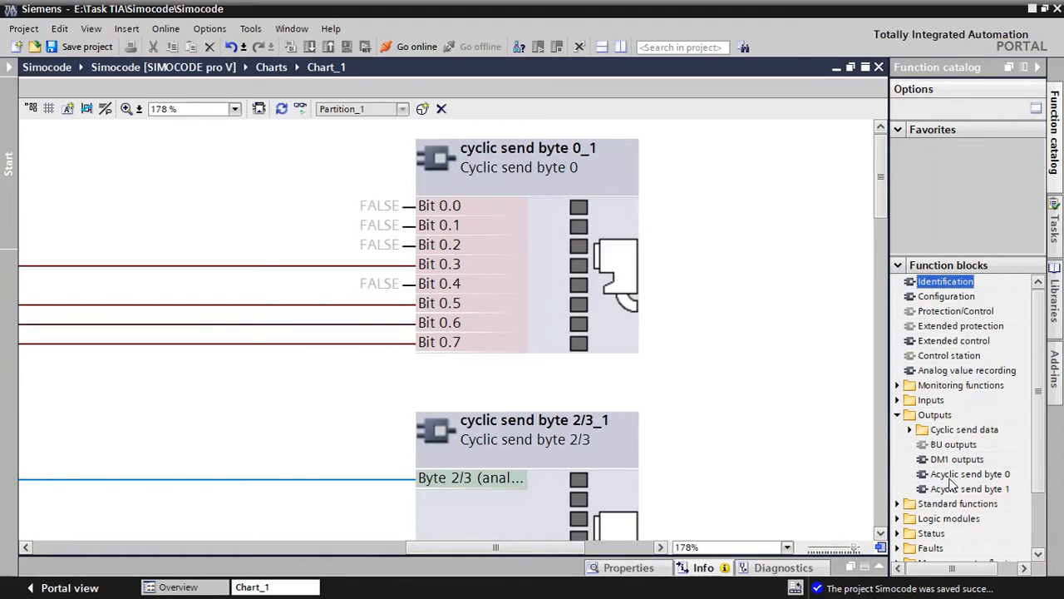
{"action": "left_click", "coordinate": [910, 429]}
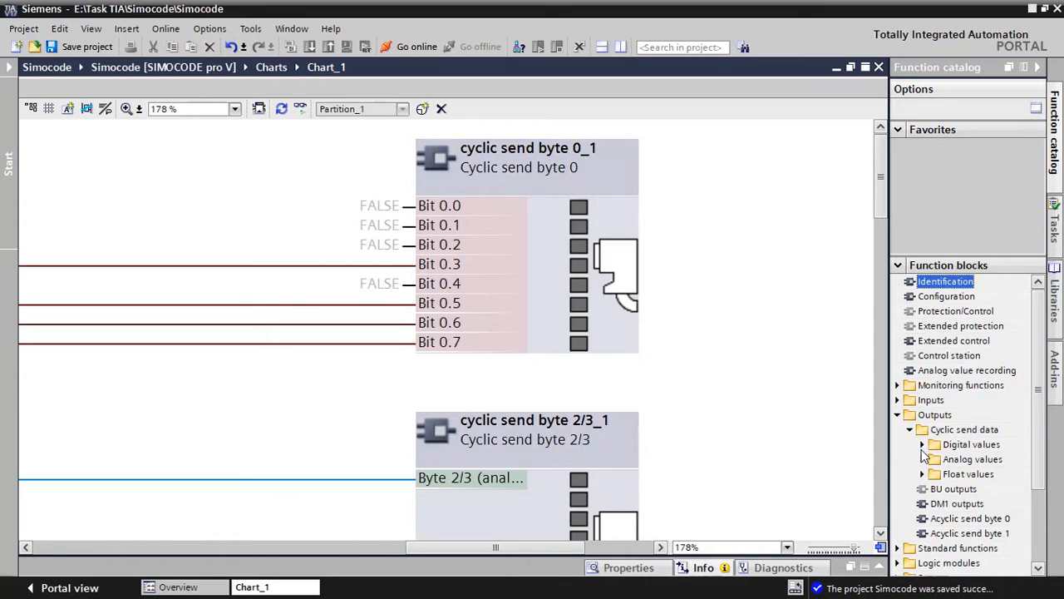
{"action": "left_click", "coordinate": [922, 444]}
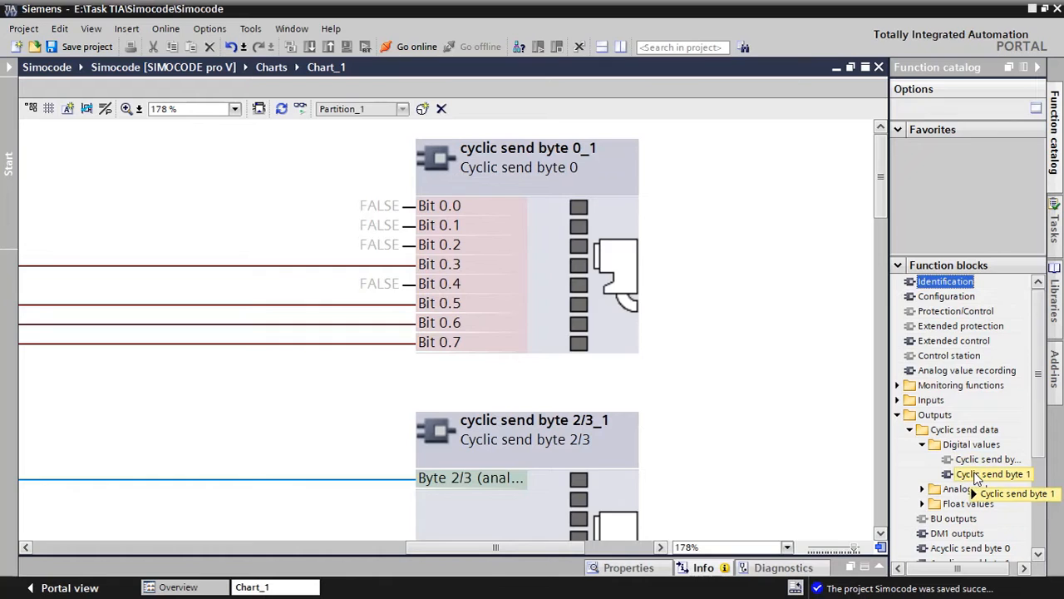
{"action": "left_click_drag", "start_coordinate": [978, 483], "coordinate": [710, 176]}
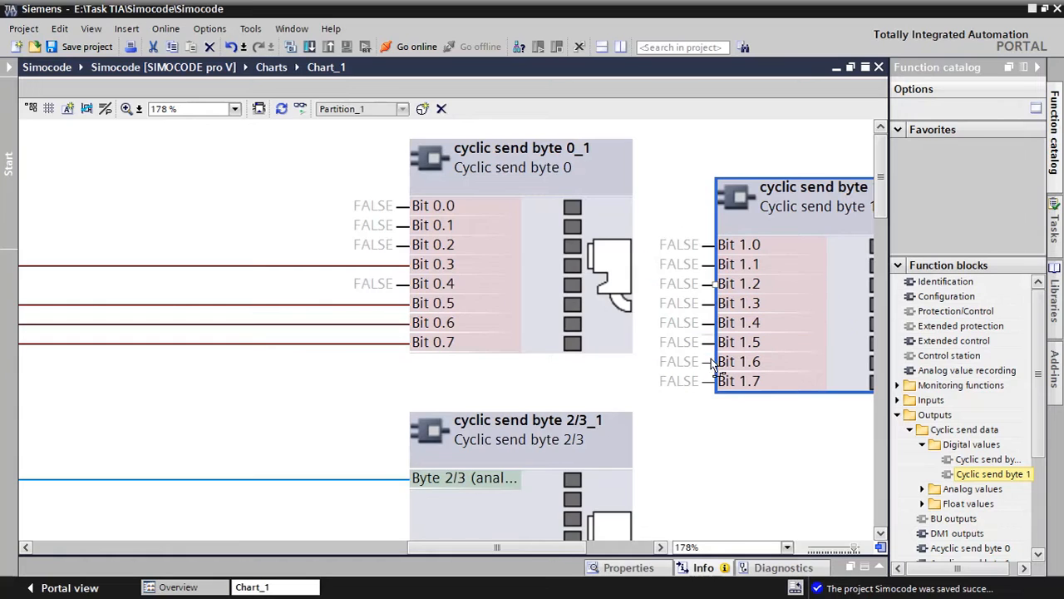
{"action": "left_click_drag", "start_coordinate": [775, 218], "coordinate": [708, 223]}
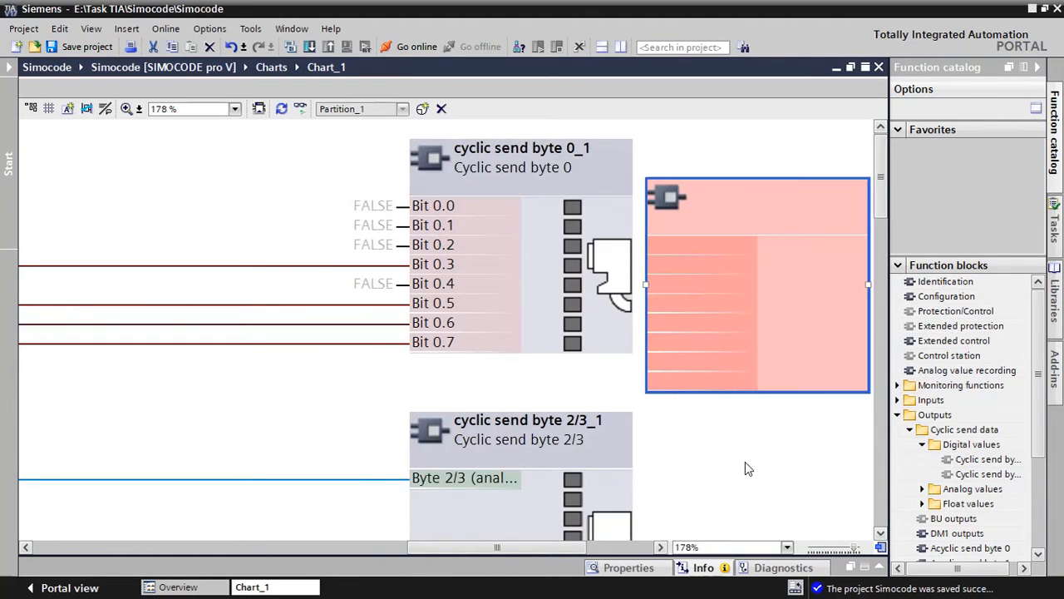
{"action": "left_click", "coordinate": [746, 211]}
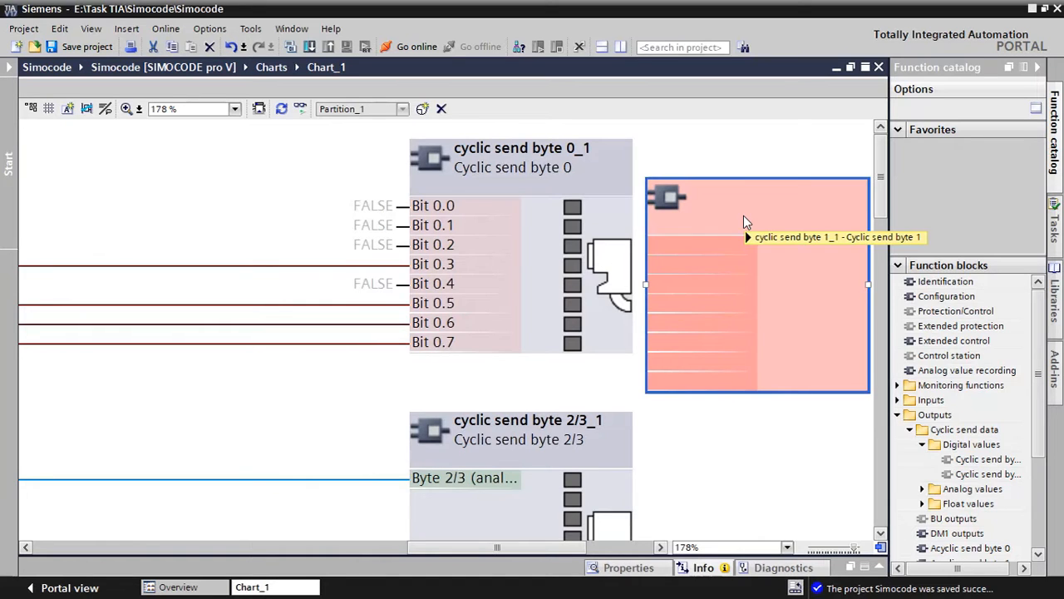
{"action": "key", "text": "Delete"}
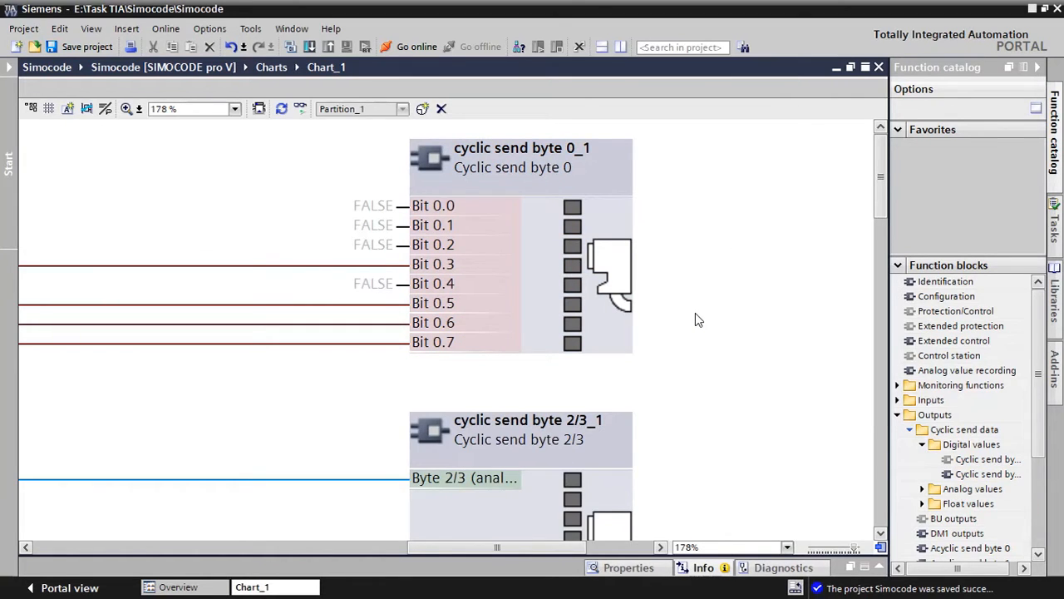
Examine the bits of Cyclic send byte 0 and trace the Bit 0.3 connection back to its source block
{"action": "scroll", "coordinate": [696, 320], "scroll_direction": "down", "scroll_amount": 2}
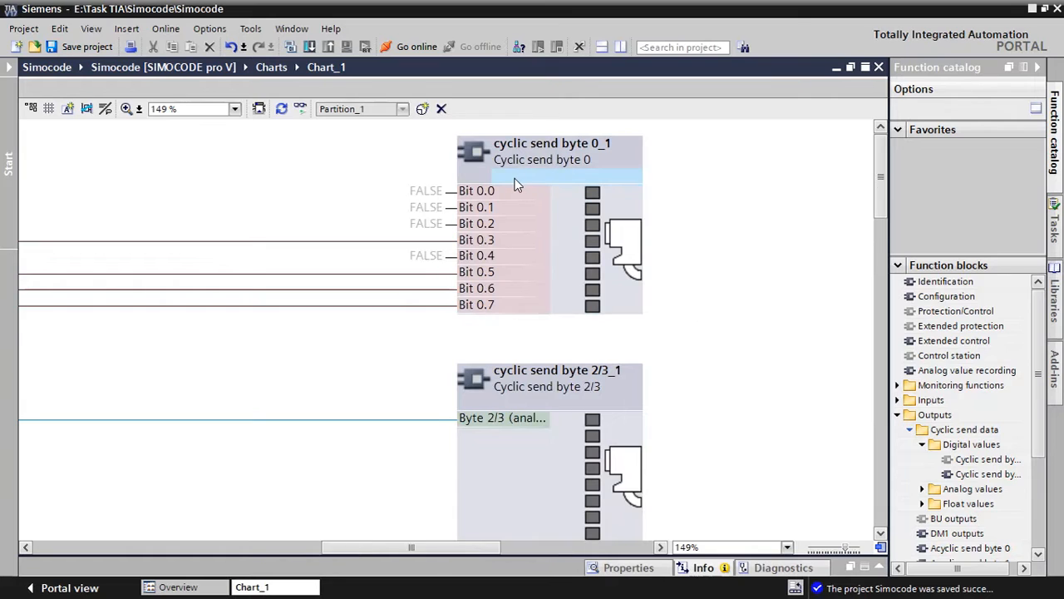
{"action": "scroll", "coordinate": [515, 182], "scroll_direction": "up", "scroll_amount": 2}
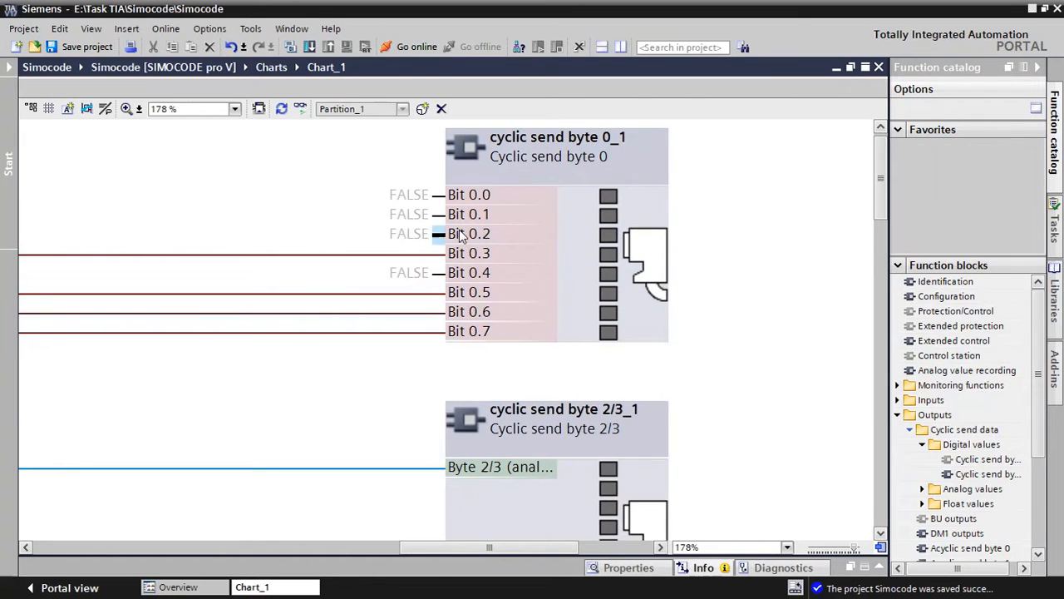
{"action": "left_click", "coordinate": [479, 268]}
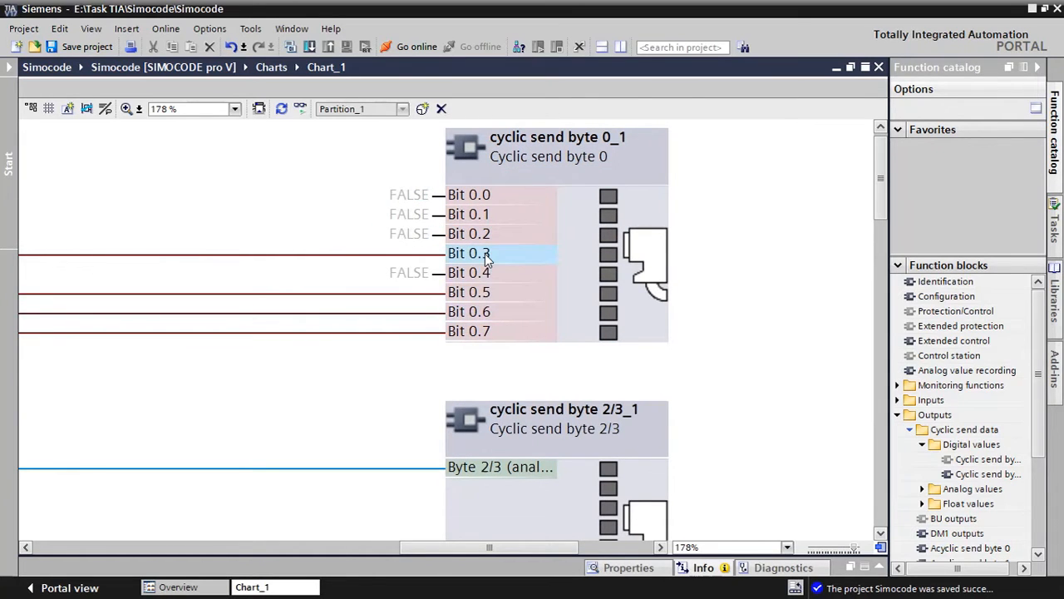
{"action": "left_click", "coordinate": [485, 293]}
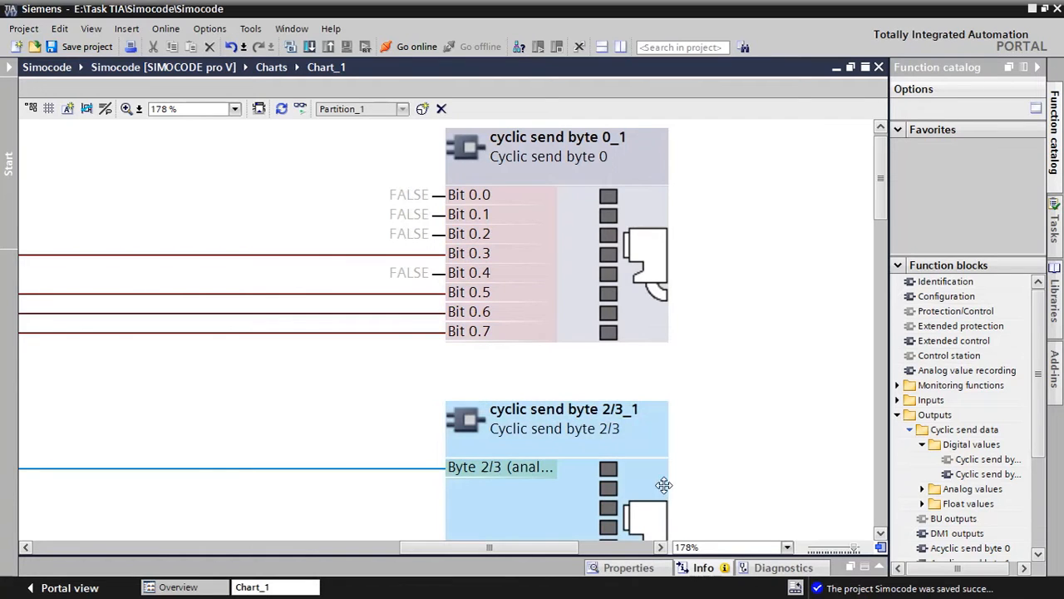
{"action": "scroll", "coordinate": [360, 386], "scroll_direction": "down", "scroll_amount": 3}
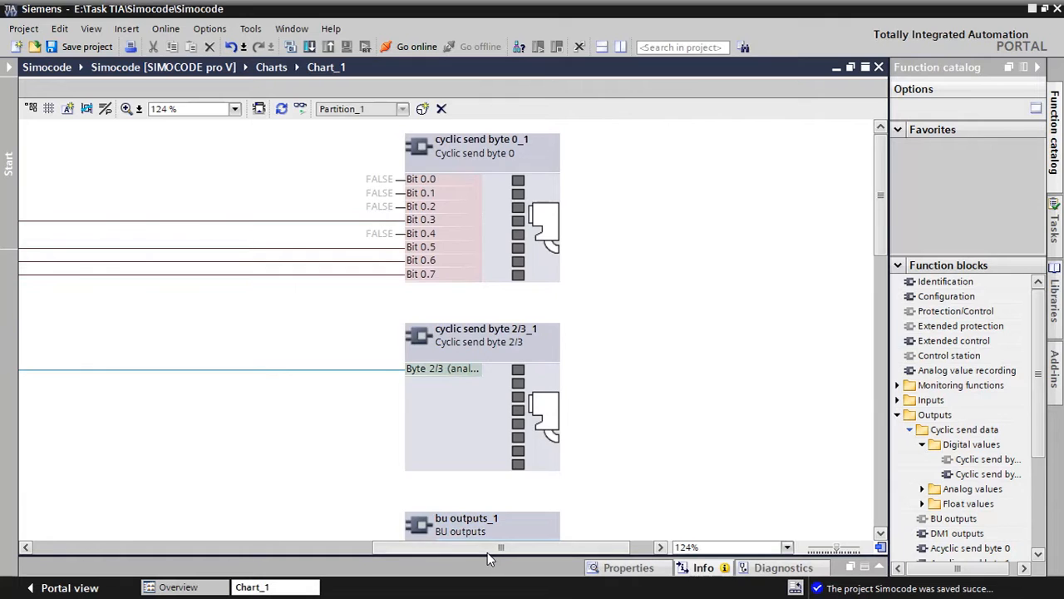
{"action": "left_click_drag", "start_coordinate": [487, 552], "coordinate": [343, 554]}
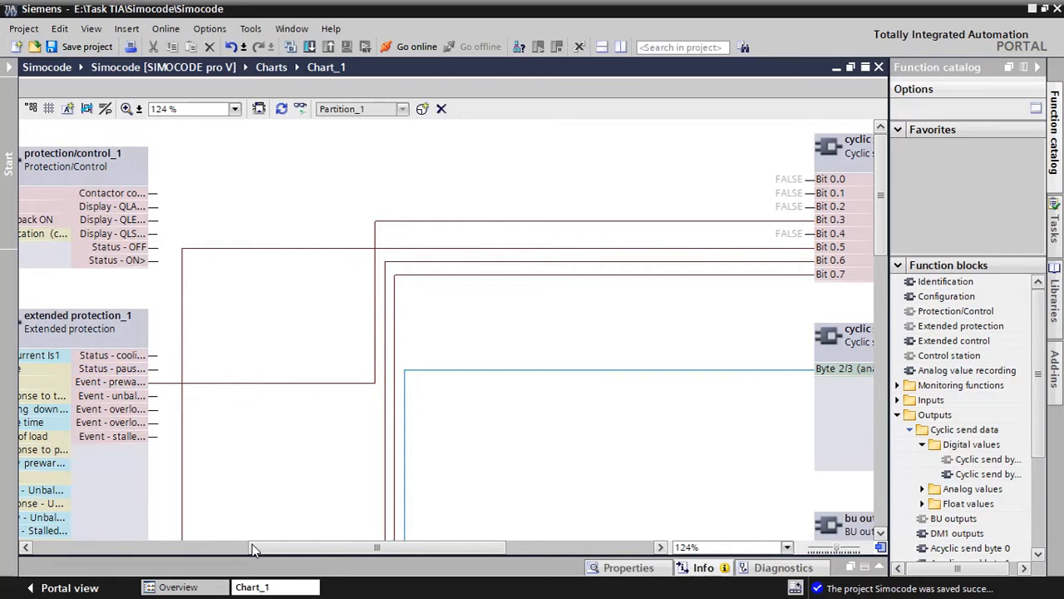
{"action": "left_click_drag", "start_coordinate": [258, 548], "coordinate": [232, 548]}
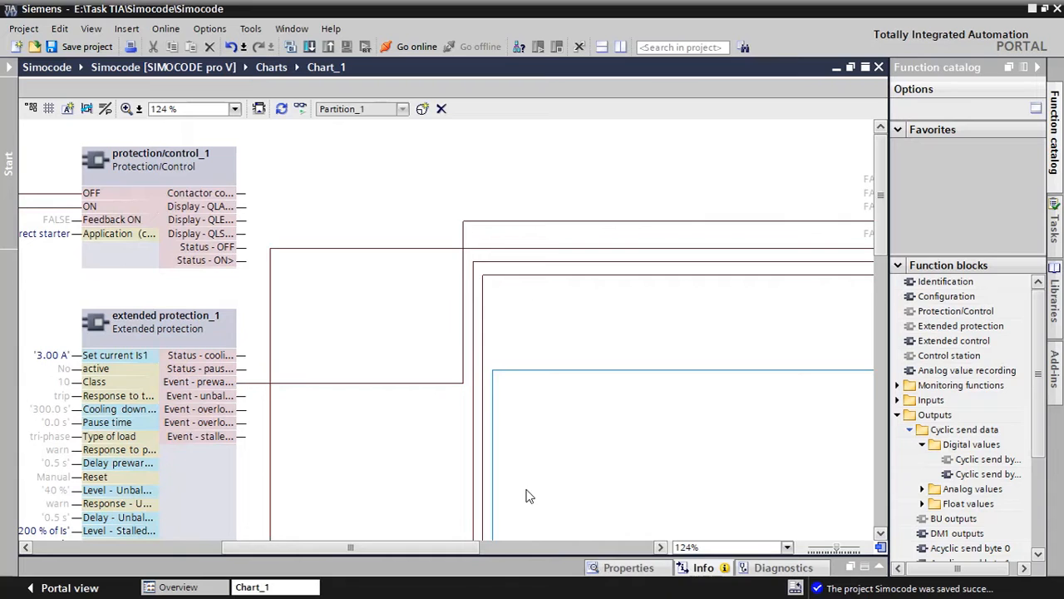
Trace the connection at Bit 0.5 of Cyclic send byte 0 to its source block and return to the send byte
{"action": "left_click_drag", "start_coordinate": [455, 544], "coordinate": [509, 545]}
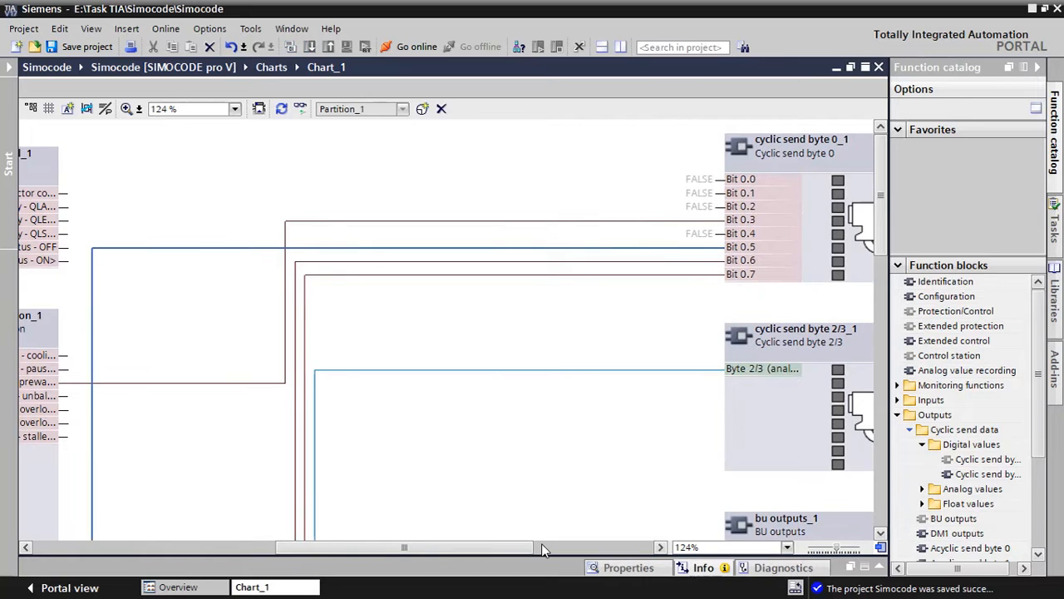
{"action": "left_click_drag", "start_coordinate": [517, 547], "coordinate": [235, 550]}
{"action": "scroll", "coordinate": [279, 481], "scroll_direction": "down", "scroll_amount": 4}
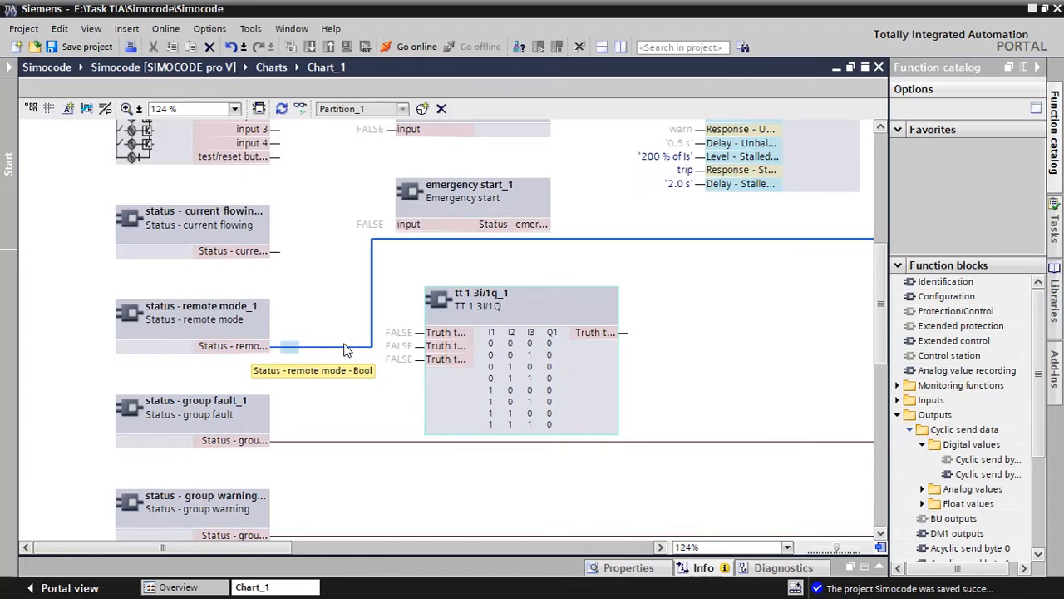
{"action": "left_click_drag", "start_coordinate": [259, 550], "coordinate": [455, 548]}
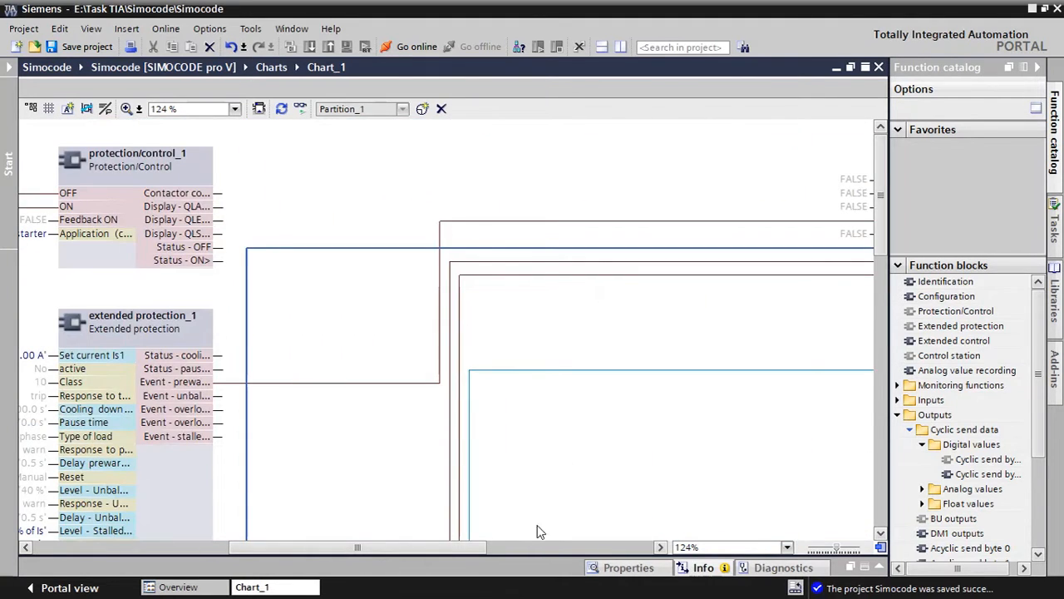
{"action": "left_click", "coordinate": [536, 547]}
{"action": "left_click", "coordinate": [536, 547]}
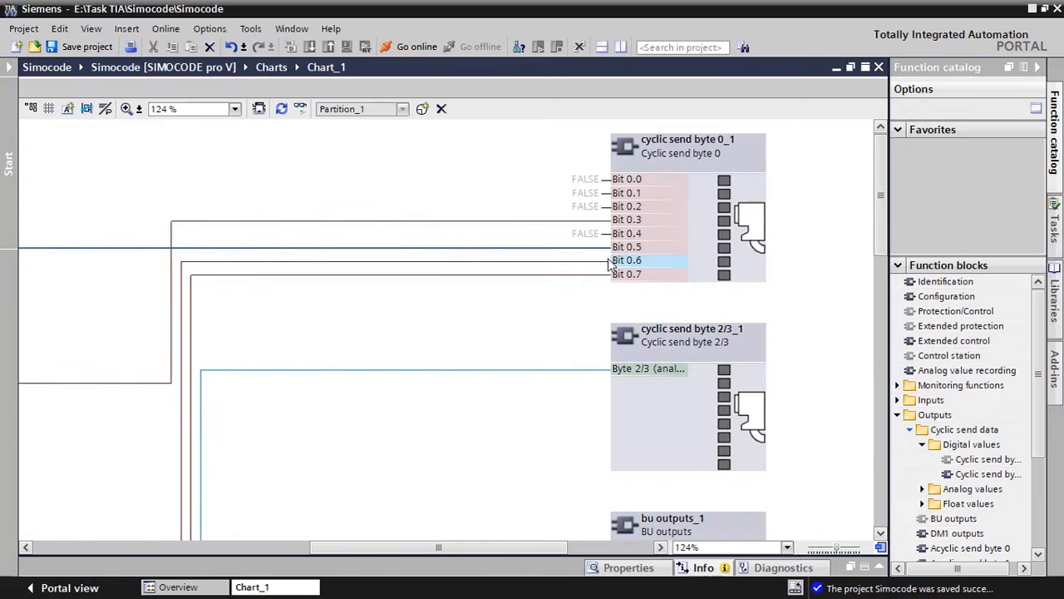
Highlight the connection at Bit 0.6 of Cyclic send byte 0, trace it to its source block, and return to the send byte
{"action": "left_click_drag", "start_coordinate": [609, 263], "coordinate": [600, 270]}
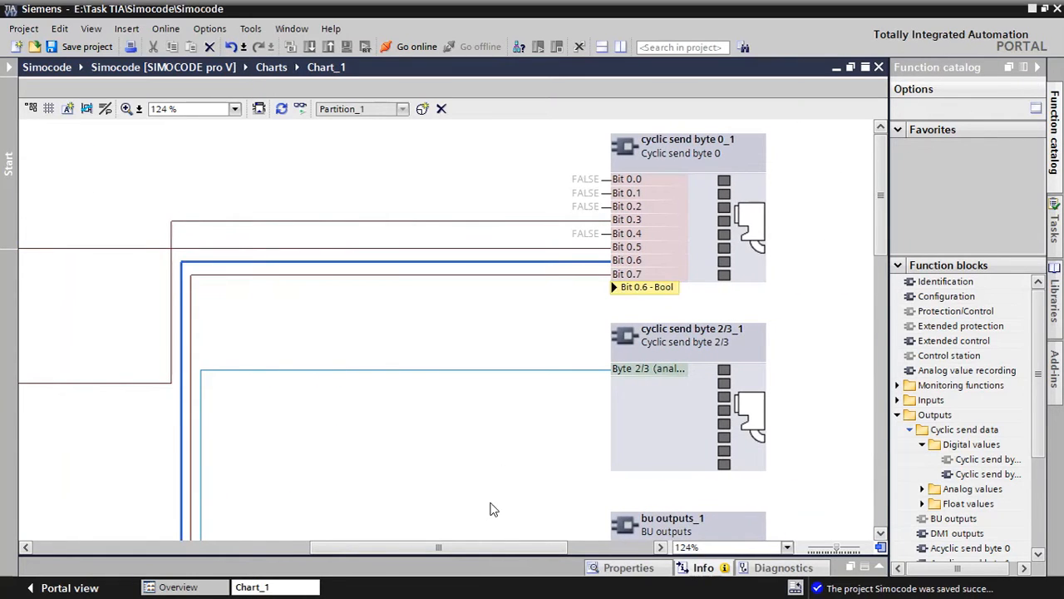
{"action": "left_click_drag", "start_coordinate": [485, 547], "coordinate": [406, 547]}
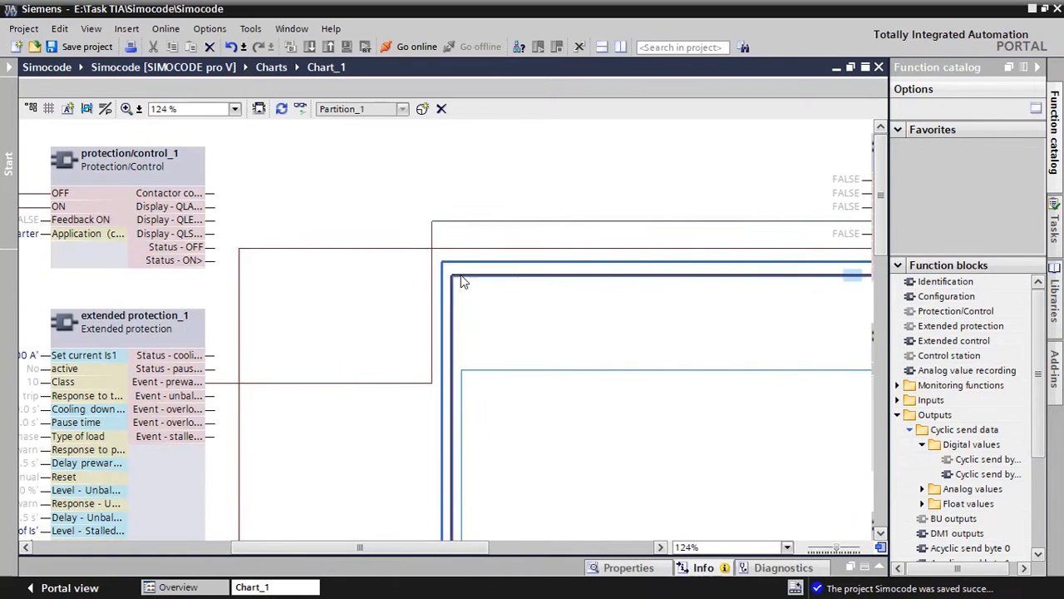
{"action": "scroll", "coordinate": [460, 432], "scroll_direction": "down", "scroll_amount": 4}
{"action": "scroll", "coordinate": [489, 459], "scroll_direction": "down", "scroll_amount": 5}
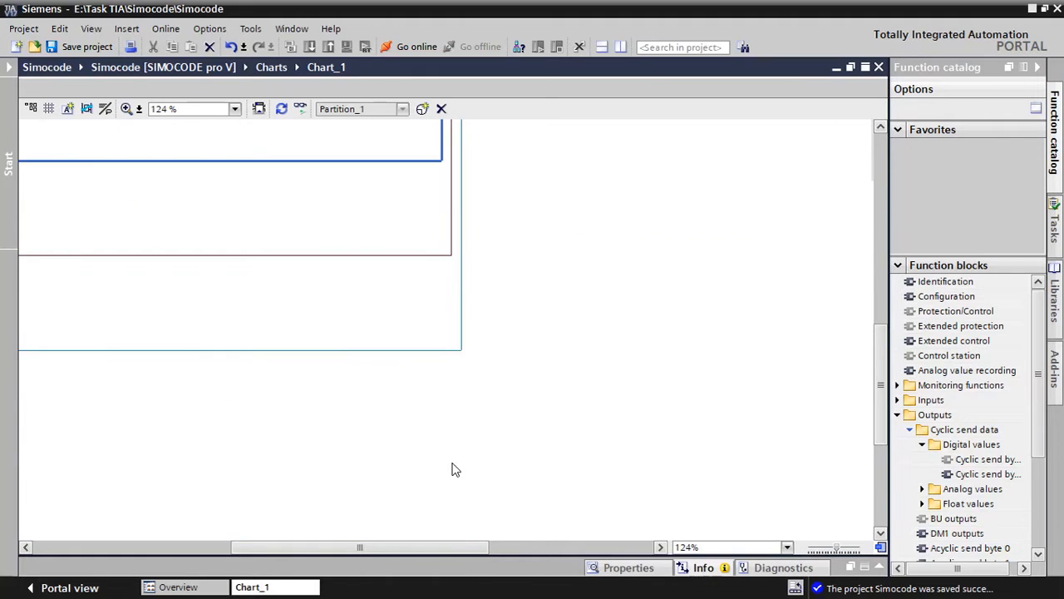
{"action": "left_click_drag", "start_coordinate": [478, 553], "coordinate": [280, 542]}
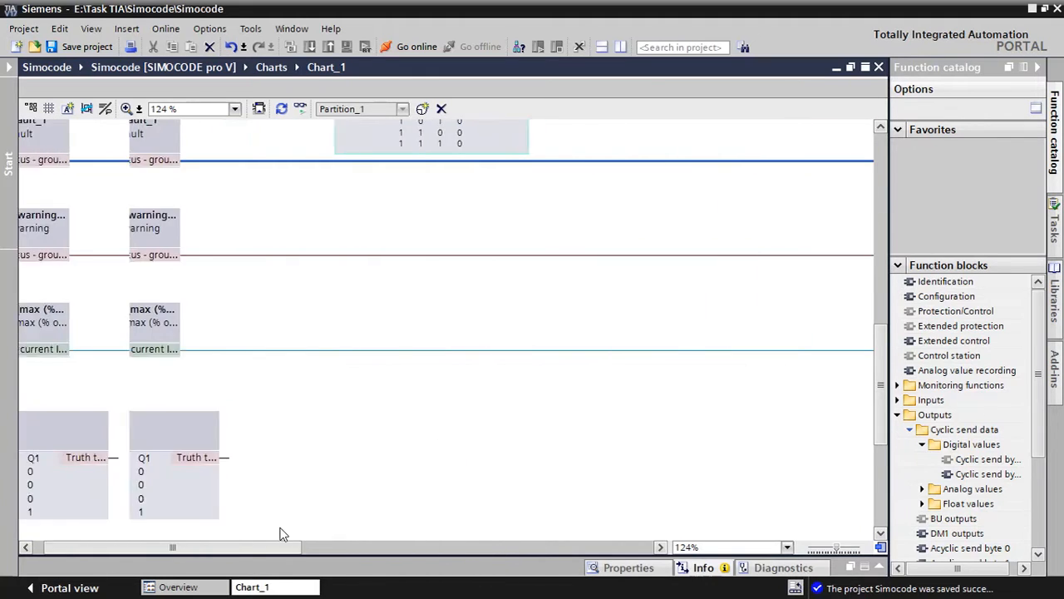
{"action": "scroll", "coordinate": [416, 252], "scroll_direction": "up", "scroll_amount": 3}
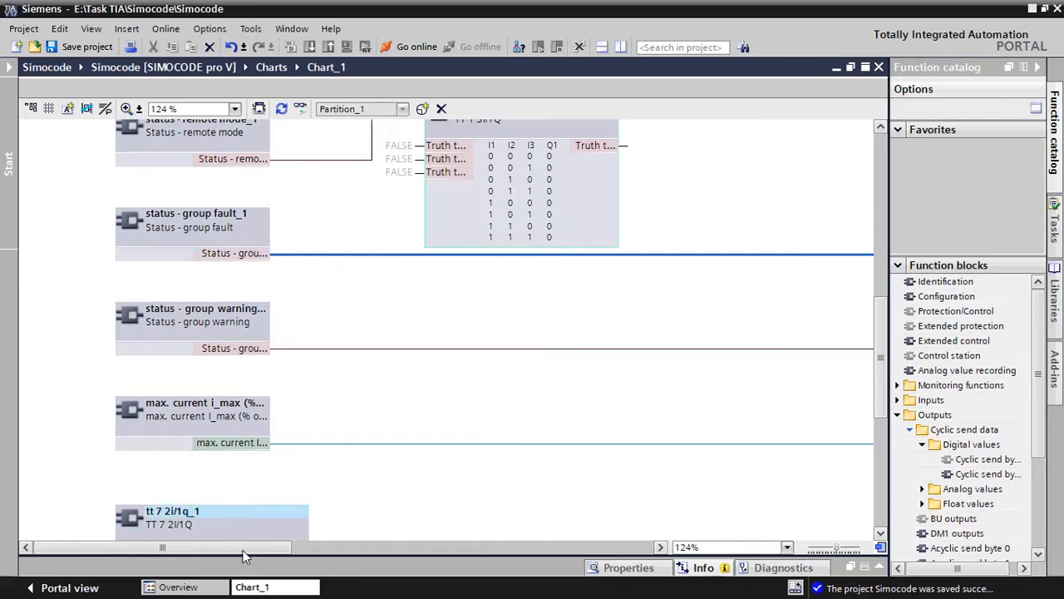
{"action": "left_click_drag", "start_coordinate": [228, 550], "coordinate": [526, 572]}
{"action": "scroll", "coordinate": [633, 394], "scroll_direction": "up", "scroll_amount": 5}
{"action": "scroll", "coordinate": [637, 376], "scroll_direction": "up", "scroll_amount": 3}
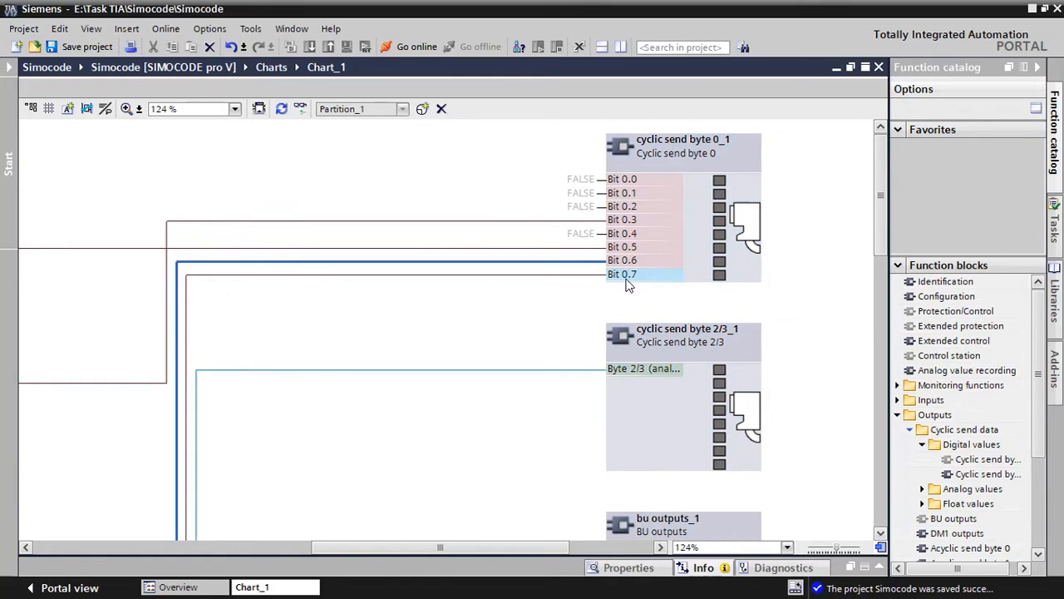
Highlight the connection at Bit 0.7 of Cyclic send byte 0, trace it to its source block, and return to the send byte
{"action": "left_click", "coordinate": [585, 274]}
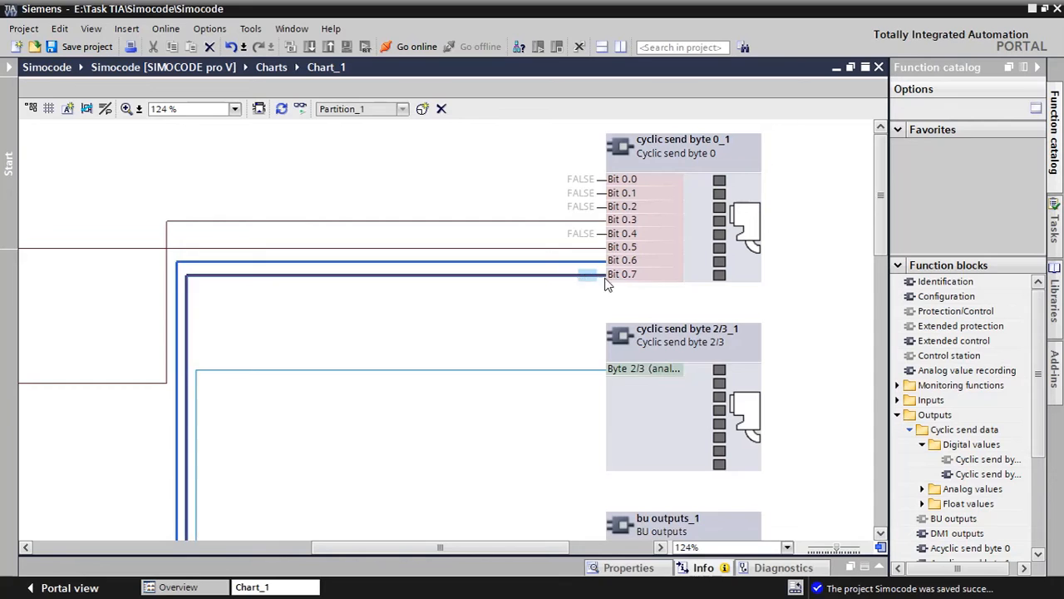
{"action": "left_click_drag", "start_coordinate": [449, 548], "coordinate": [350, 547]}
{"action": "scroll", "coordinate": [383, 512], "scroll_direction": "down", "scroll_amount": 10}
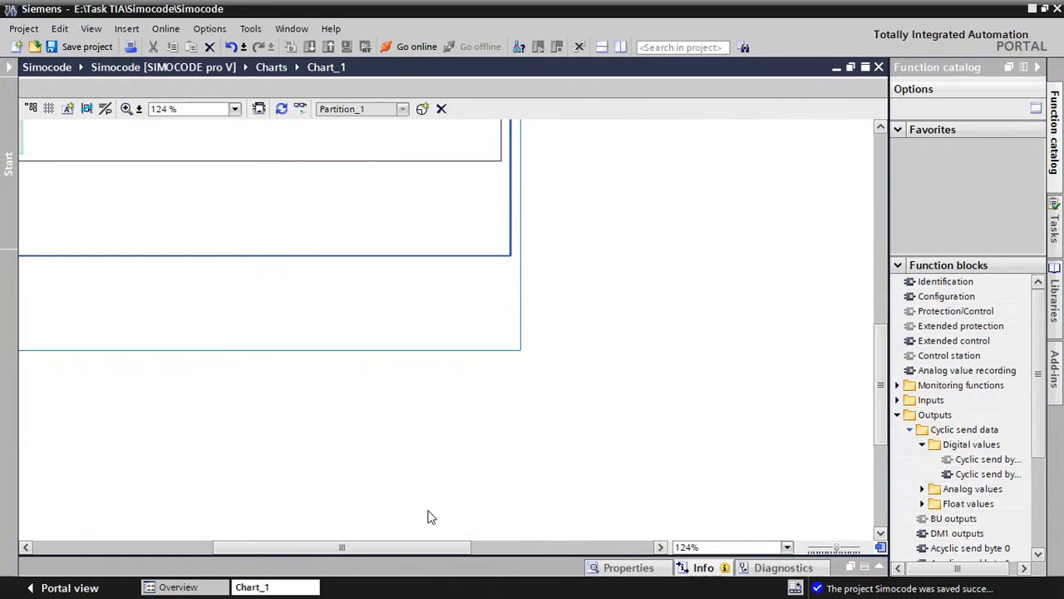
{"action": "left_click_drag", "start_coordinate": [449, 548], "coordinate": [269, 548]}
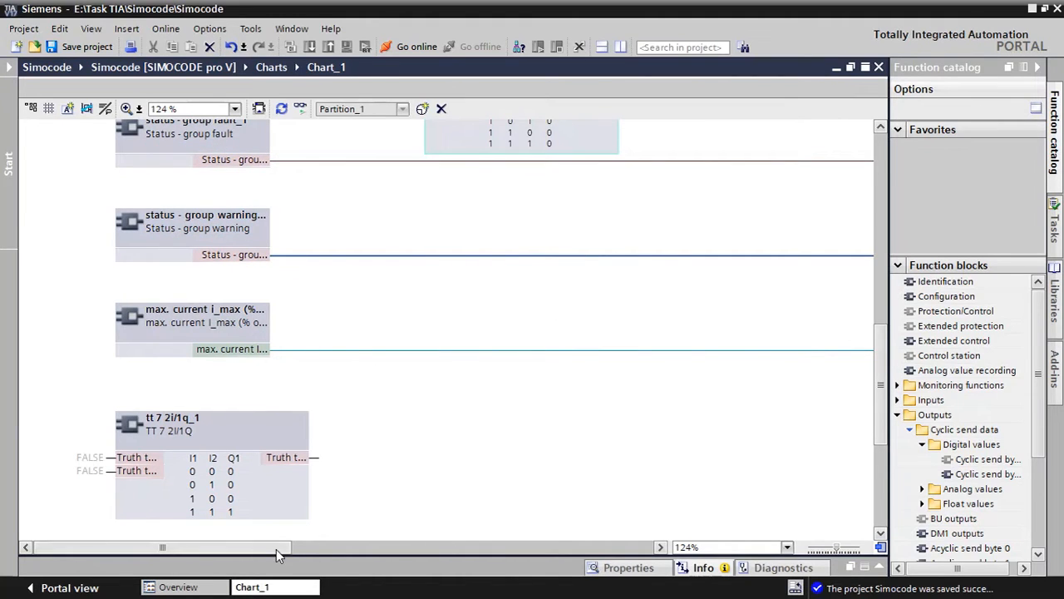
{"action": "left_click_drag", "start_coordinate": [276, 549], "coordinate": [548, 546]}
{"action": "scroll", "coordinate": [722, 325], "scroll_direction": "up", "scroll_amount": 5}
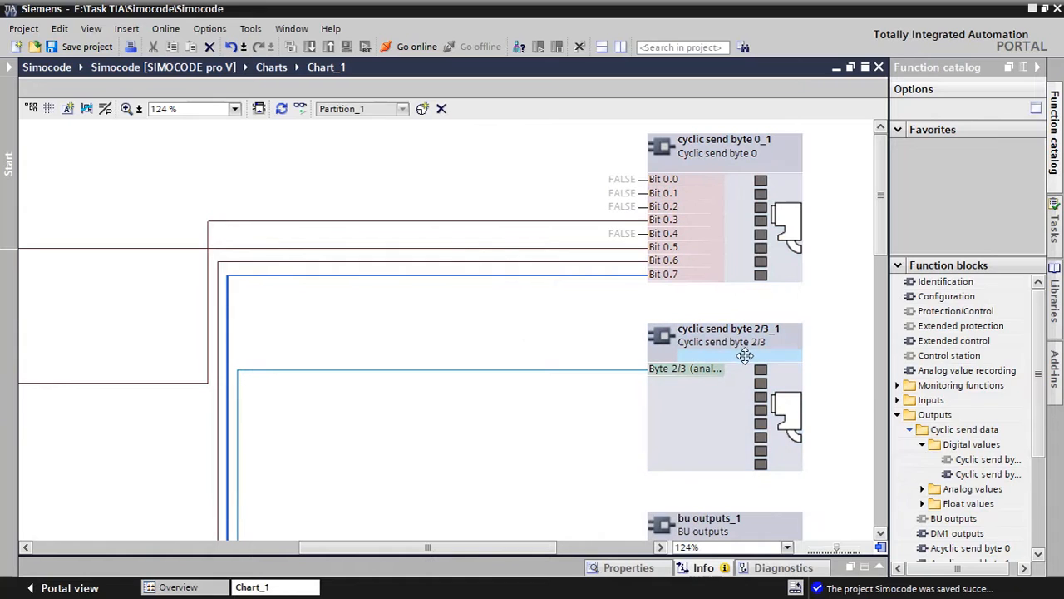
Try adding the digital-value output block Cyclic send byte 1 below the connection lines, and delete it again
{"action": "left_click", "coordinate": [752, 150]}
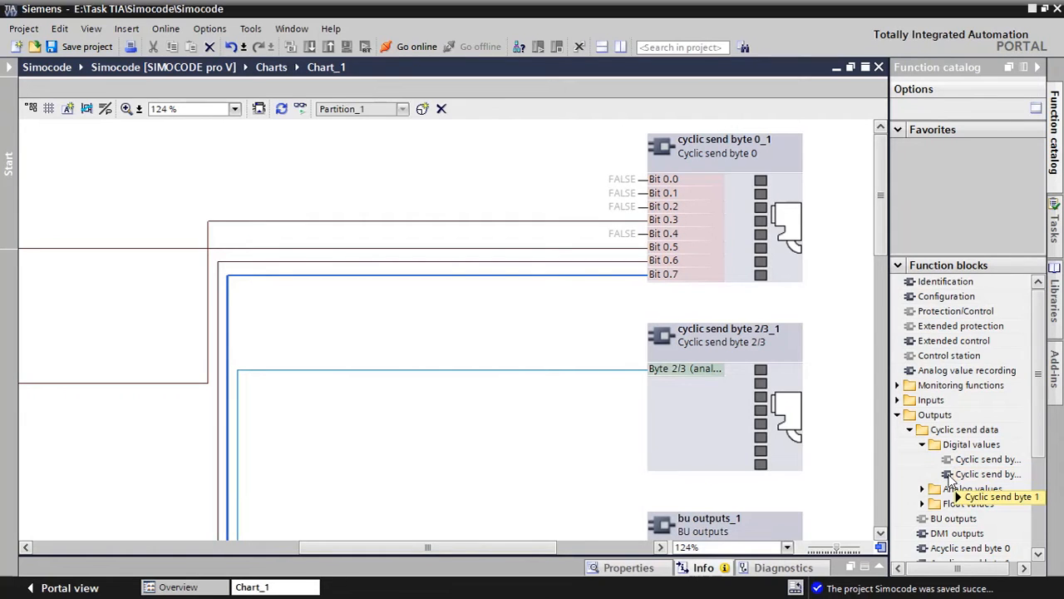
{"action": "left_click_drag", "start_coordinate": [952, 481], "coordinate": [410, 424]}
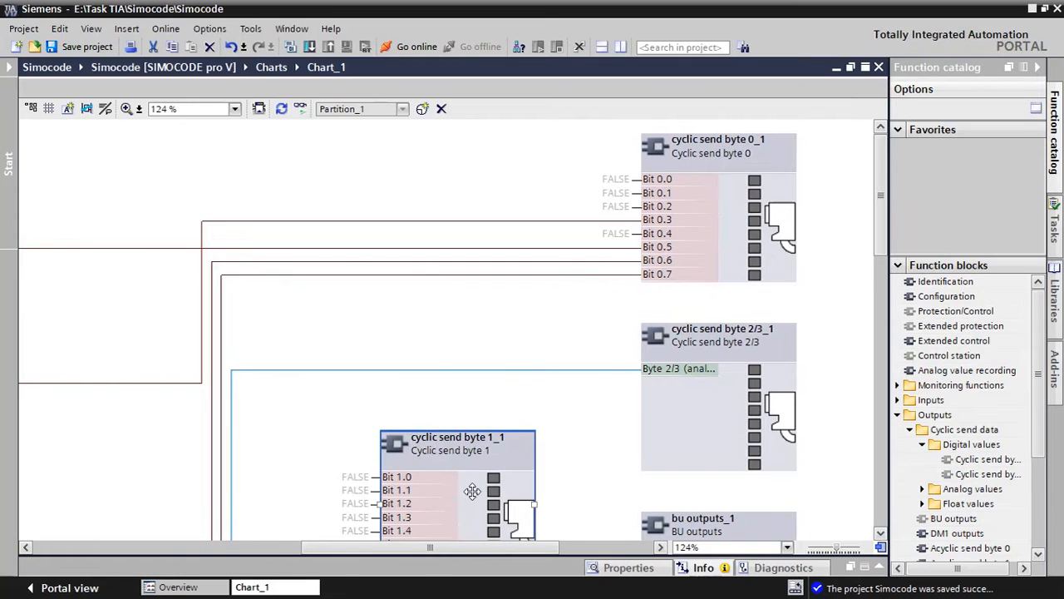
{"action": "key", "text": "Delete"}
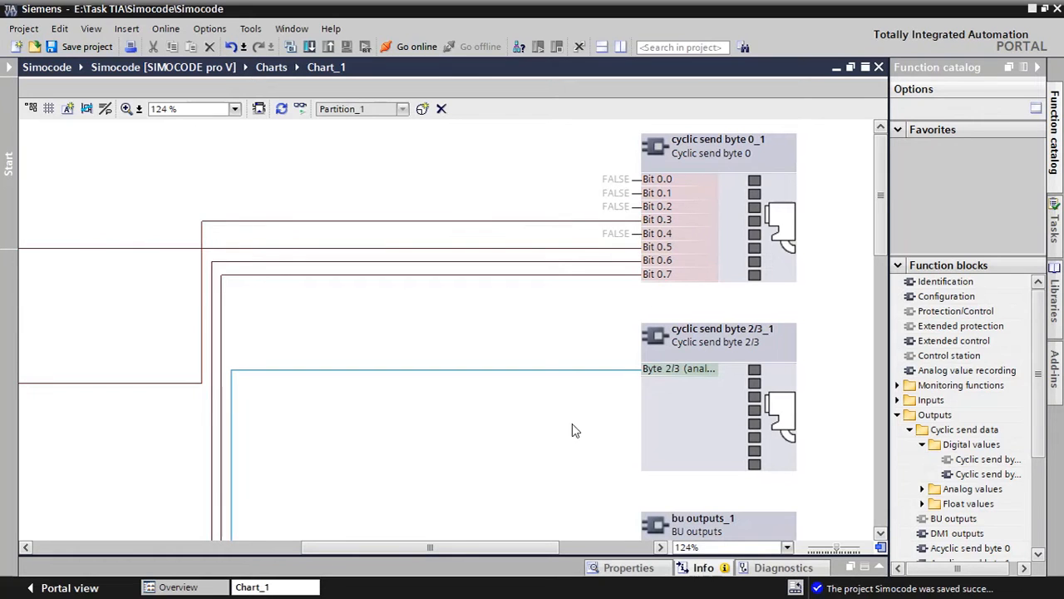
Examine the inputs of the Cyclic send byte 2/3, BU outputs and Cyclic send byte 4/9 blocks
{"action": "scroll", "coordinate": [721, 368], "scroll_direction": "down", "scroll_amount": 2}
{"action": "scroll", "coordinate": [702, 293], "scroll_direction": "up", "scroll_amount": 1}
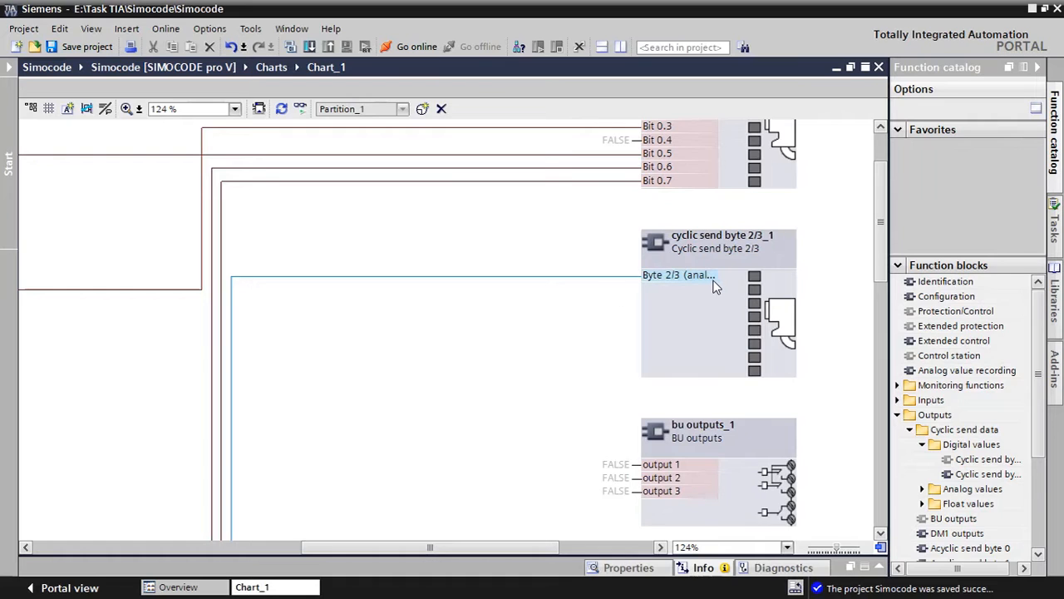
{"action": "left_click", "coordinate": [669, 285]}
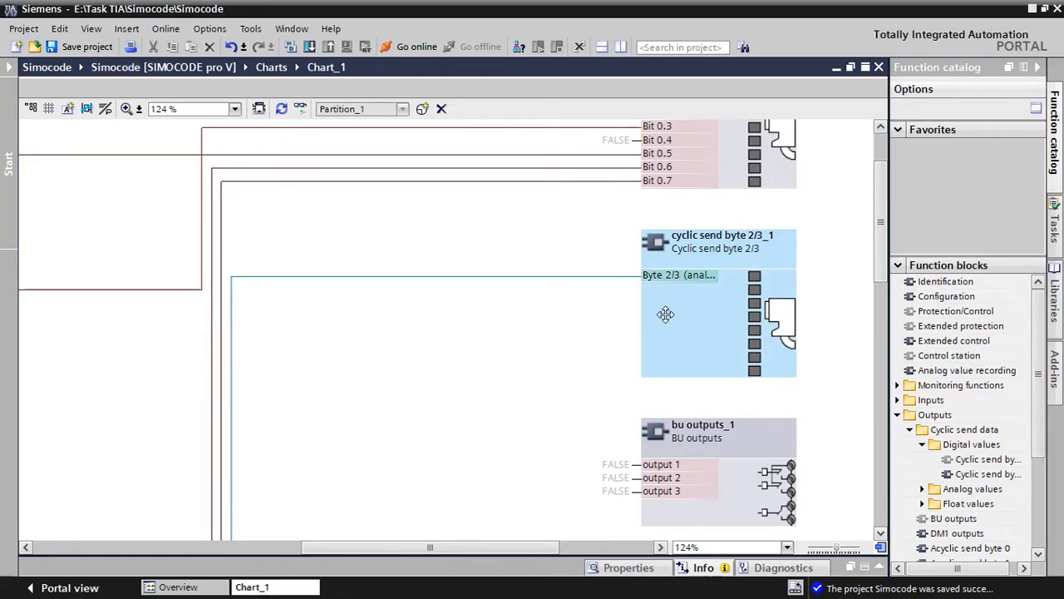
{"action": "left_click", "coordinate": [624, 322]}
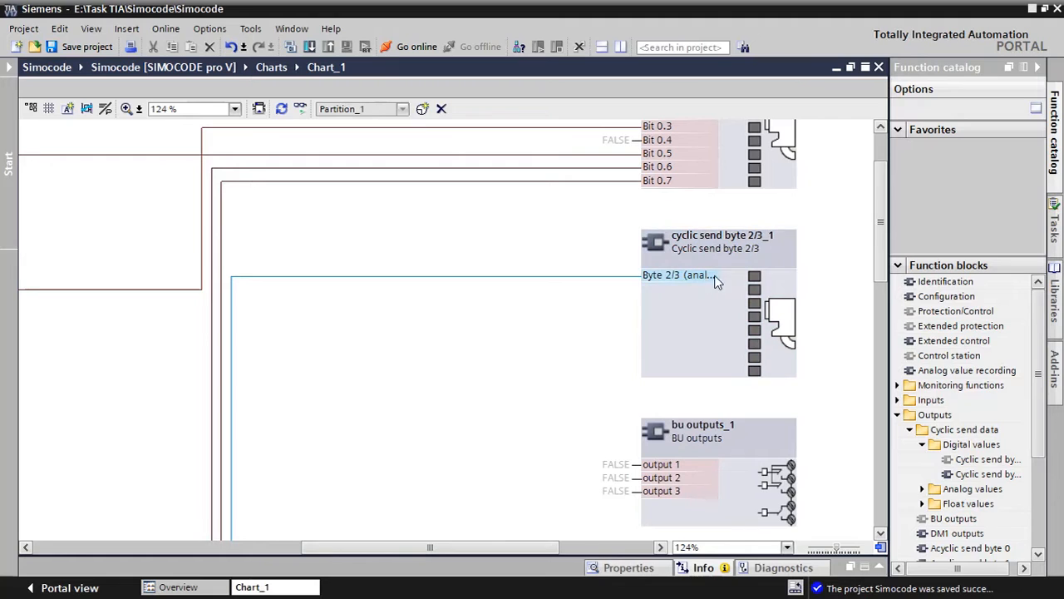
{"action": "scroll", "coordinate": [588, 376], "scroll_direction": "down", "scroll_amount": 1}
{"action": "scroll", "coordinate": [588, 375], "scroll_direction": "down", "scroll_amount": 1}
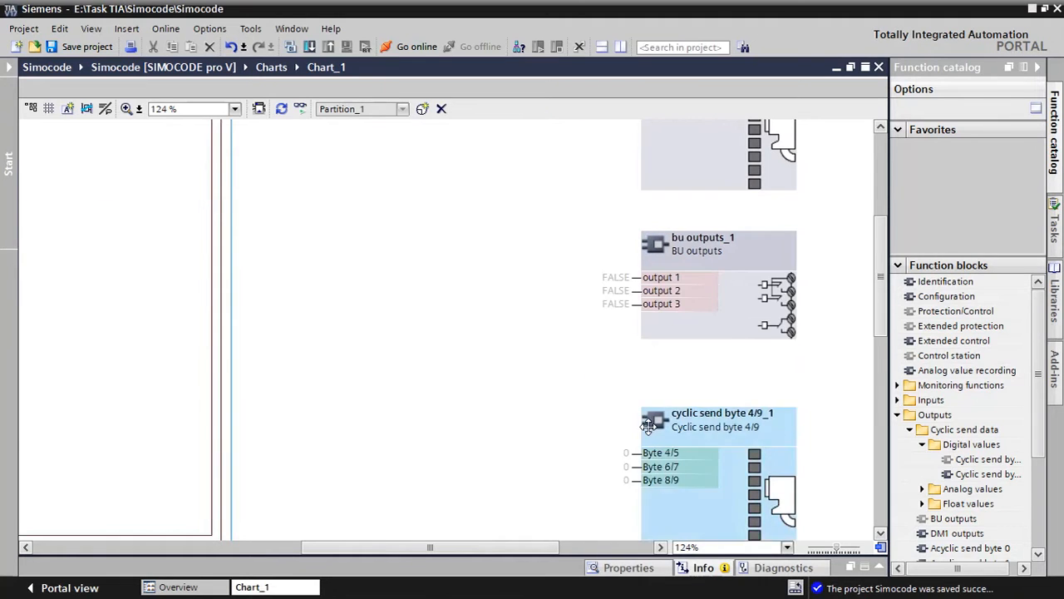
{"action": "scroll", "coordinate": [589, 375], "scroll_direction": "down", "scroll_amount": 1}
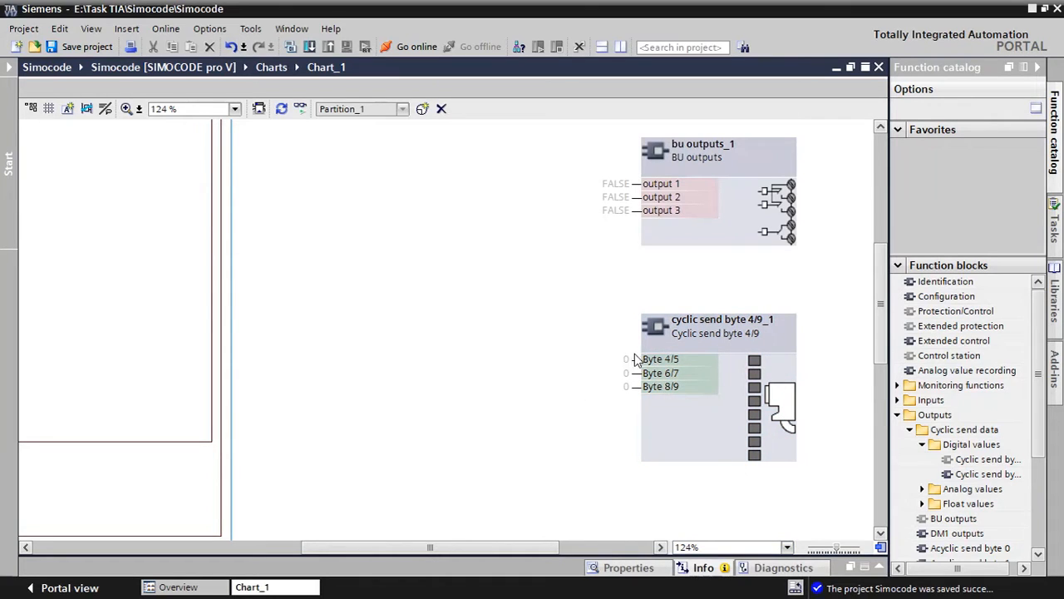
{"action": "scroll", "coordinate": [406, 391], "scroll_direction": "up", "scroll_amount": 5}
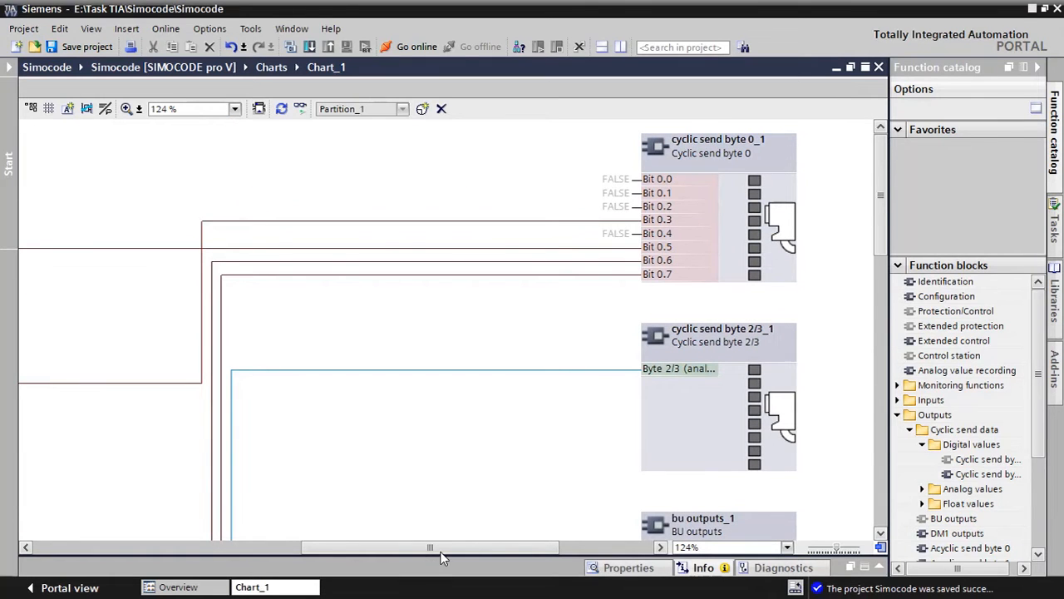
Connect Bit 0.0 of Cyclic receive byte 0 to S1 and input 1 of BU inputs to S2 on the control station block
{"action": "left_click_drag", "start_coordinate": [424, 545], "coordinate": [151, 549]}
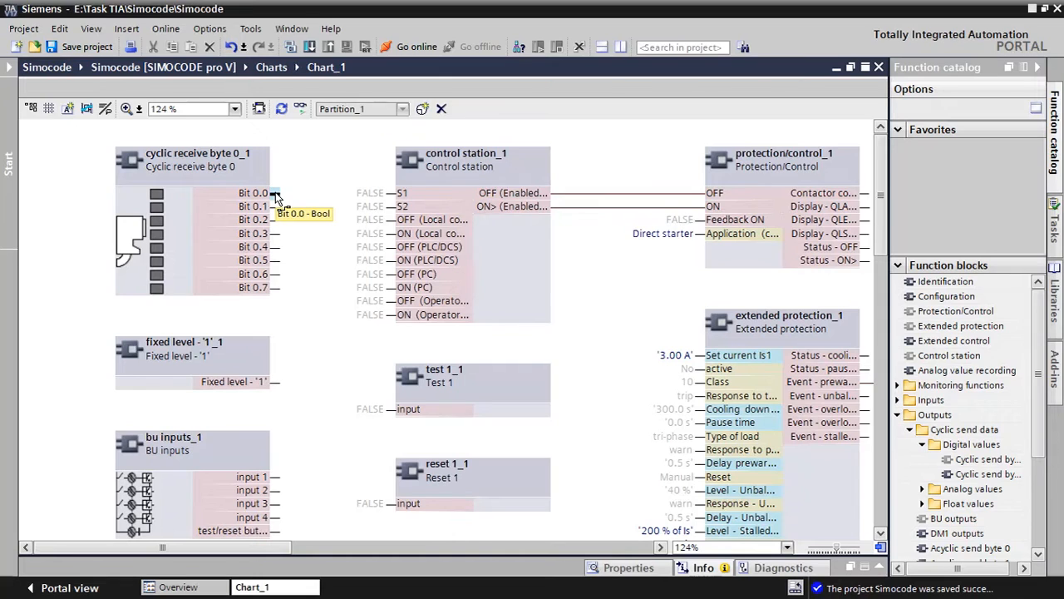
{"action": "left_click_drag", "start_coordinate": [275, 195], "coordinate": [395, 198]}
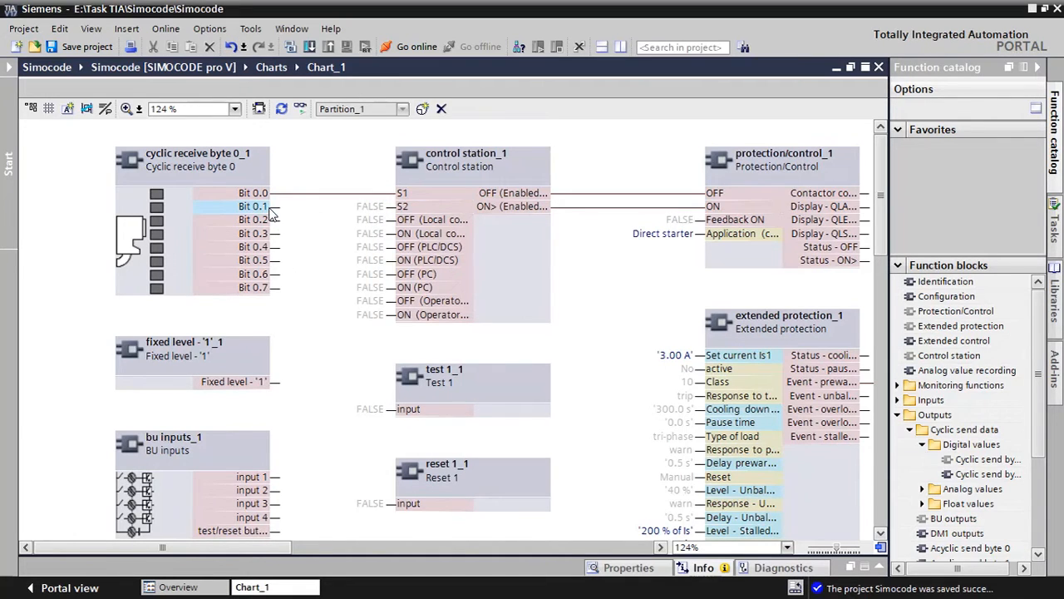
{"action": "left_click_drag", "start_coordinate": [272, 214], "coordinate": [403, 213]}
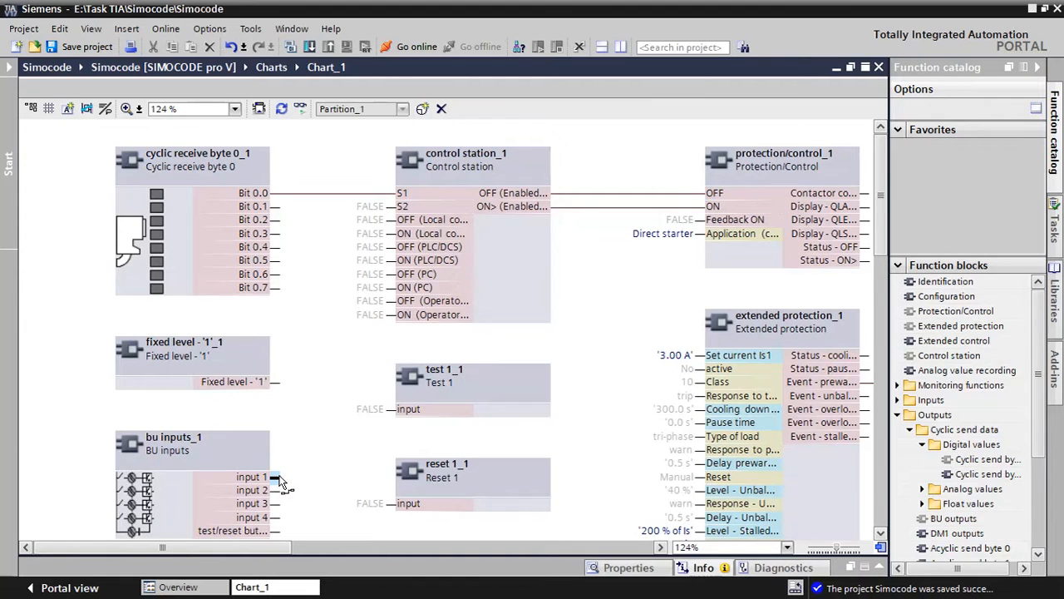
{"action": "left_click_drag", "start_coordinate": [278, 481], "coordinate": [391, 210]}
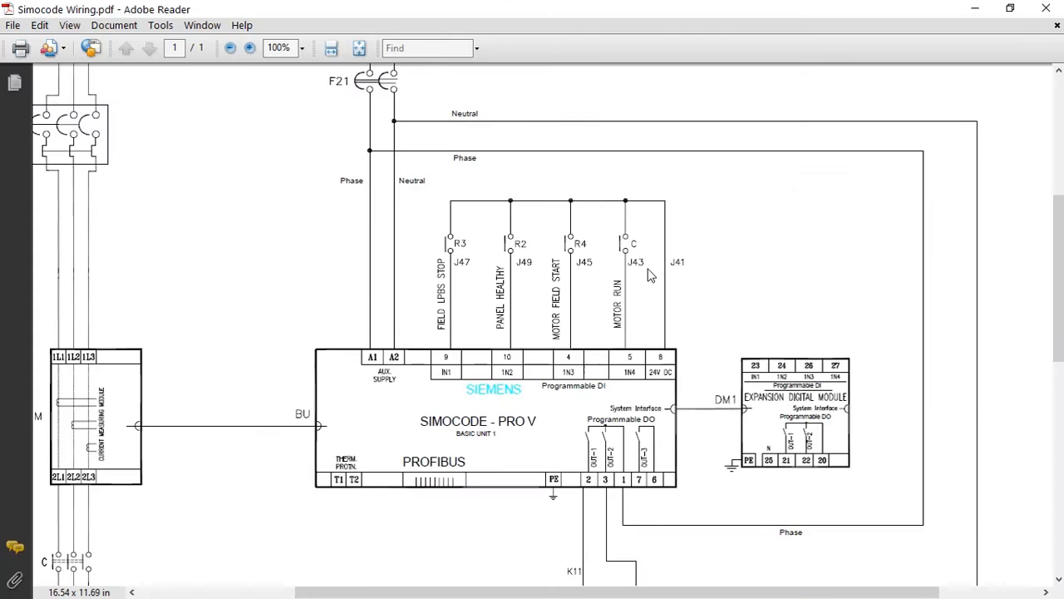
Examine the basic unit's programmable digital inputs in Simocode Wiring.pdf and return to Chart_1 in TIA Portal
{"action": "scroll", "coordinate": [620, 278], "scroll_direction": "up", "scroll_amount": 1}
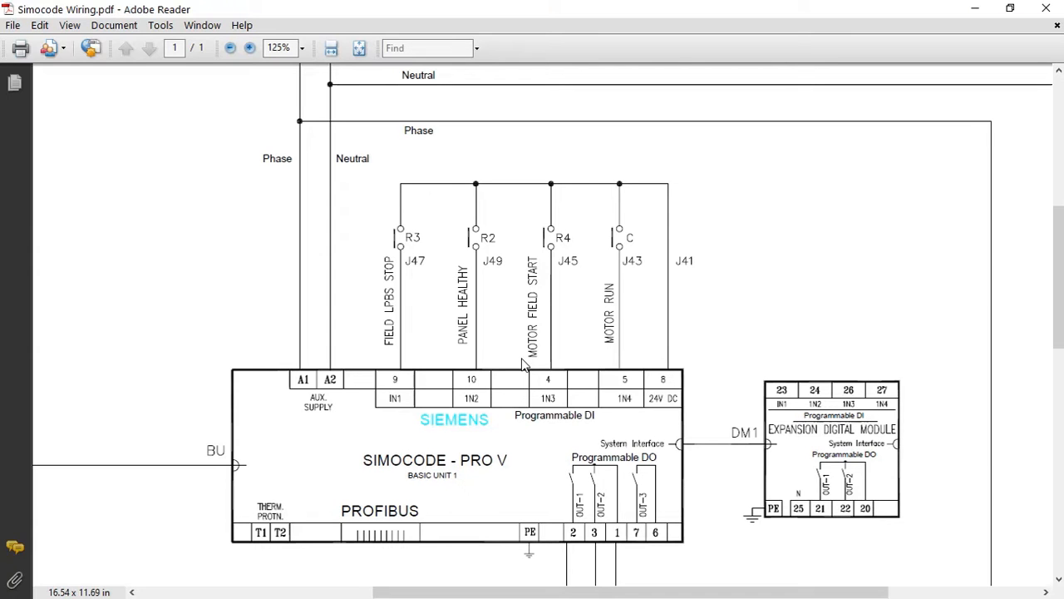
{"action": "key", "text": "super"}
{"action": "left_click", "coordinate": [358, 582]}
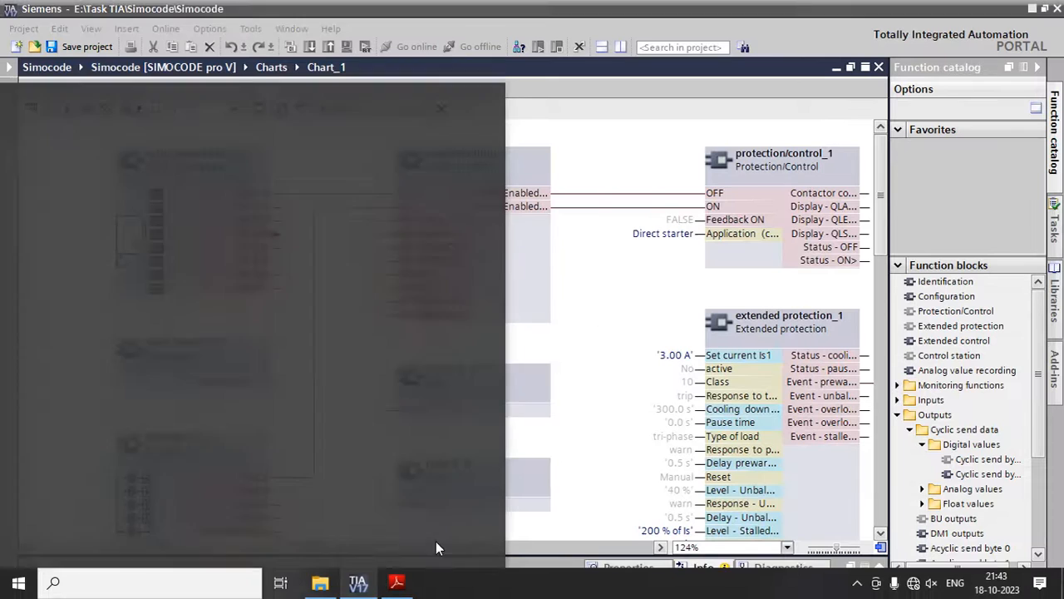
Examine the status blocks and the truth table blocks TT 1 3I/1Q and TT 7 2I/1Q in the chart
{"action": "scroll", "coordinate": [291, 363], "scroll_direction": "down", "scroll_amount": 5}
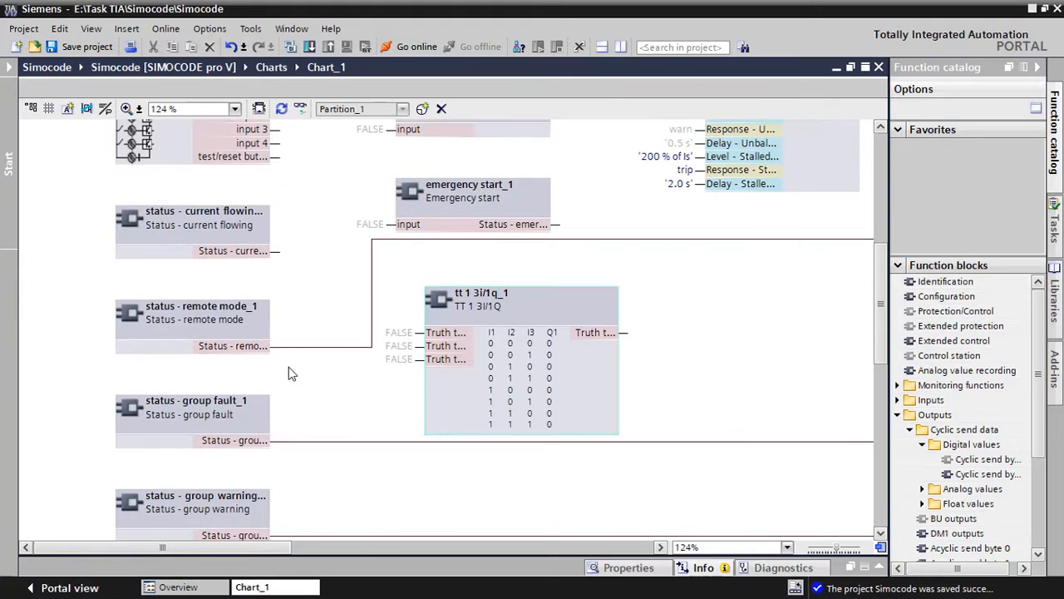
{"action": "scroll", "coordinate": [340, 391], "scroll_direction": "down", "scroll_amount": 3}
{"action": "scroll", "coordinate": [345, 395], "scroll_direction": "up", "scroll_amount": 2}
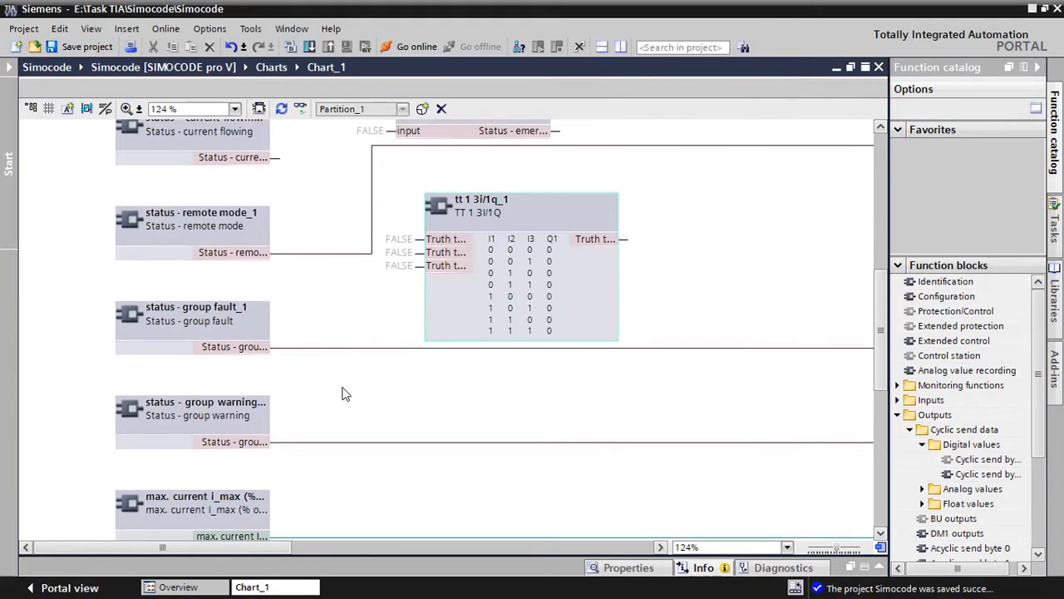
{"action": "left_click", "coordinate": [481, 218]}
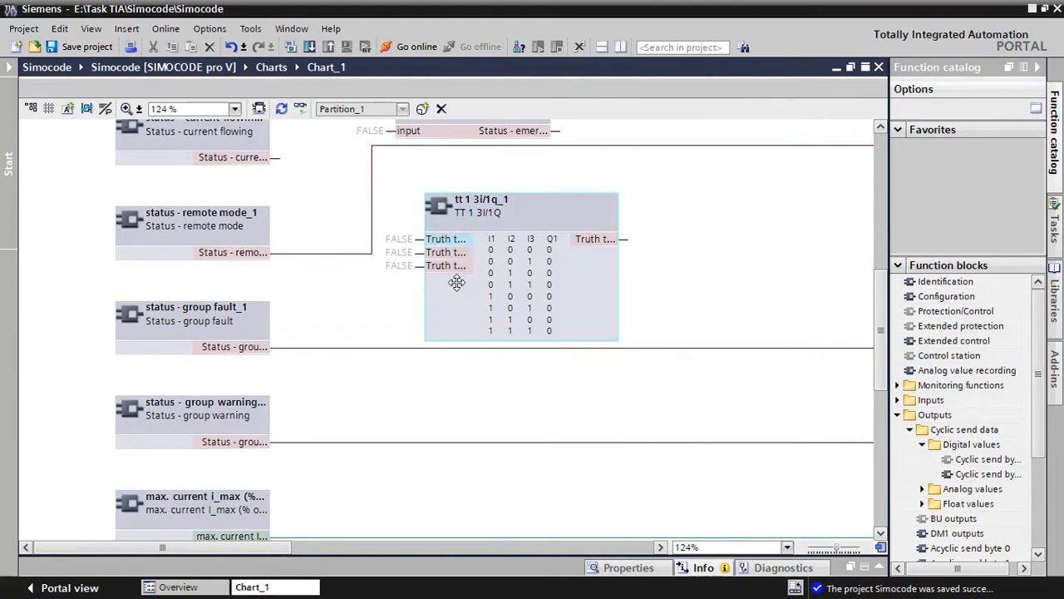
{"action": "scroll", "coordinate": [315, 389], "scroll_direction": "down", "scroll_amount": 4}
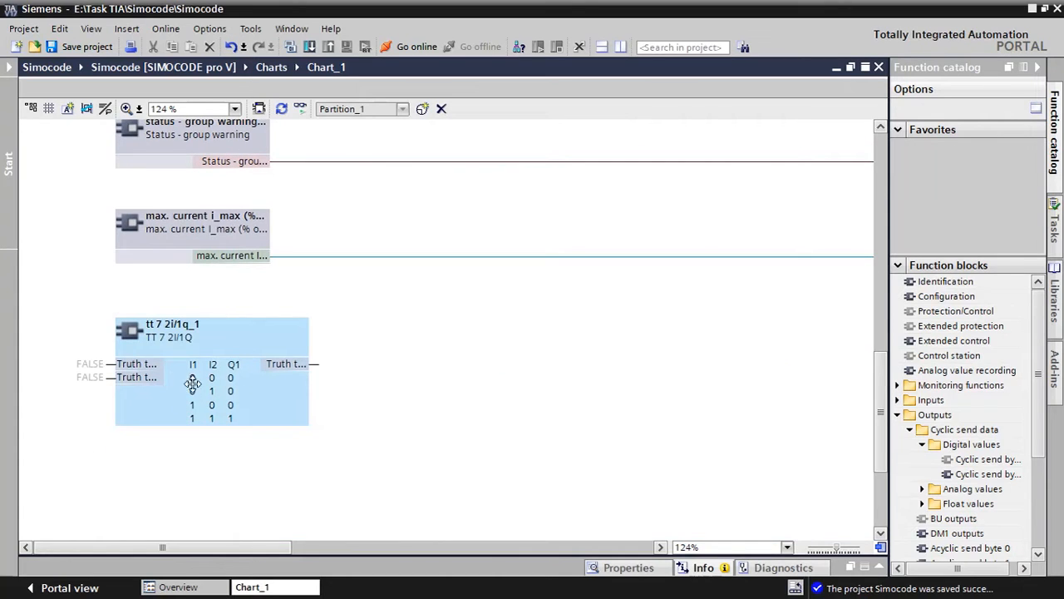
{"action": "left_click", "coordinate": [286, 340]}
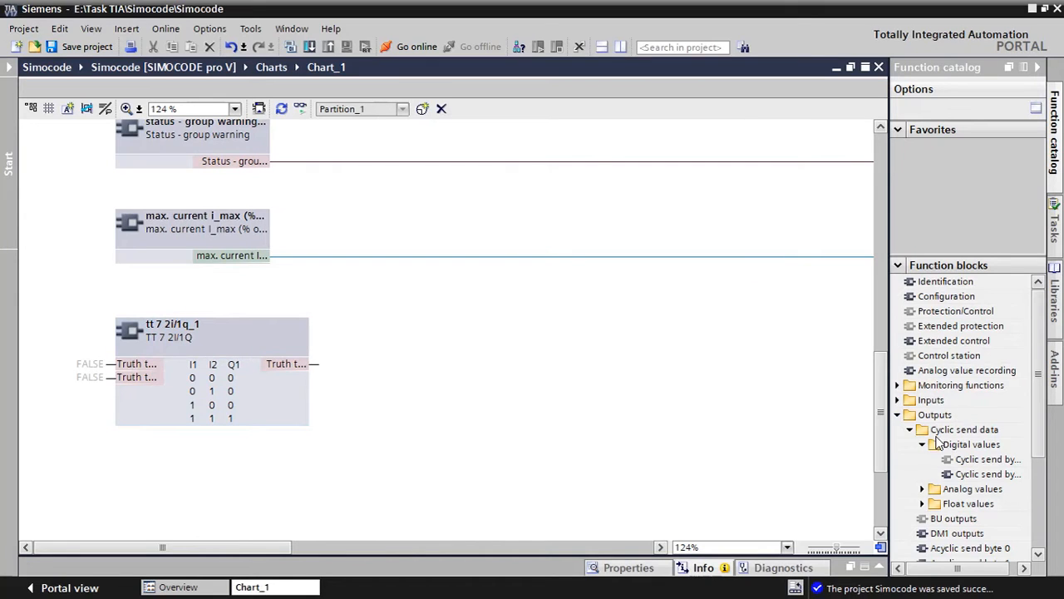
Expand the Logic modules in the function catalog to view the blocks under Truth table 3I/1Q, 2I/1Q and 5I/2O
{"action": "left_click", "coordinate": [898, 415]}
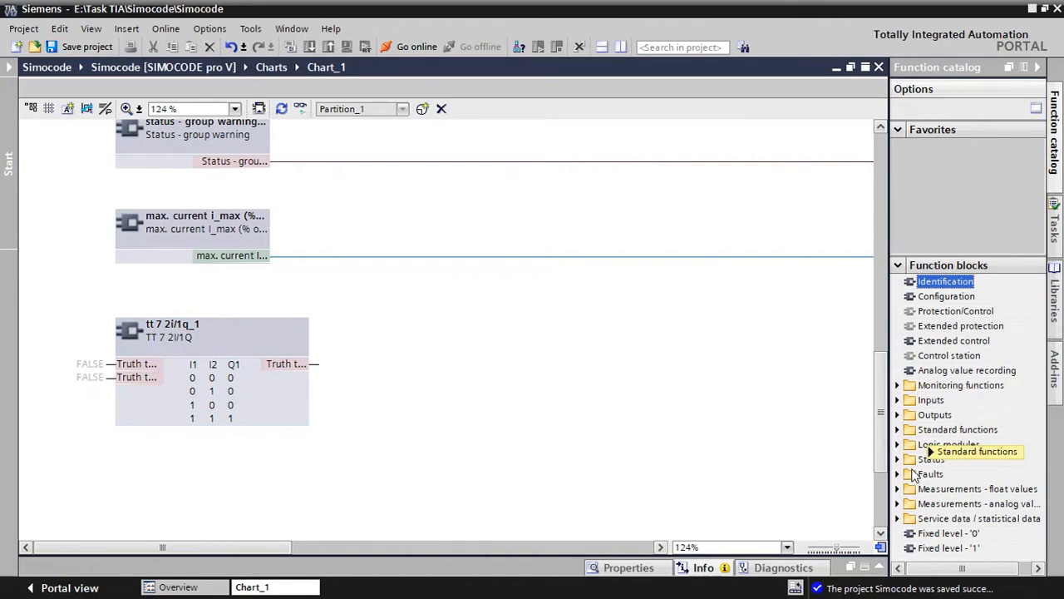
{"action": "left_click", "coordinate": [897, 445]}
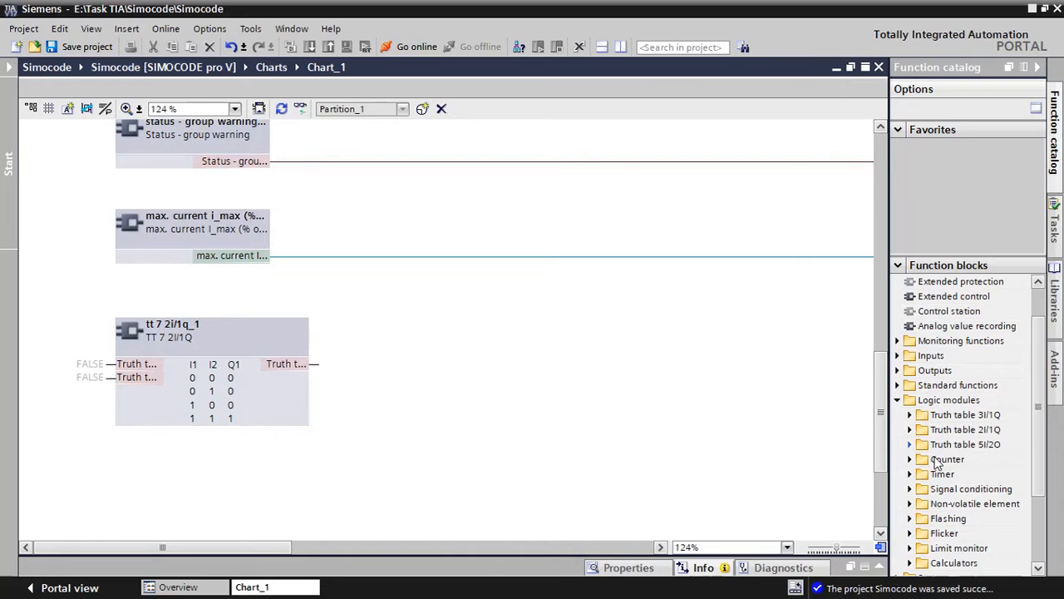
{"action": "left_click", "coordinate": [910, 415]}
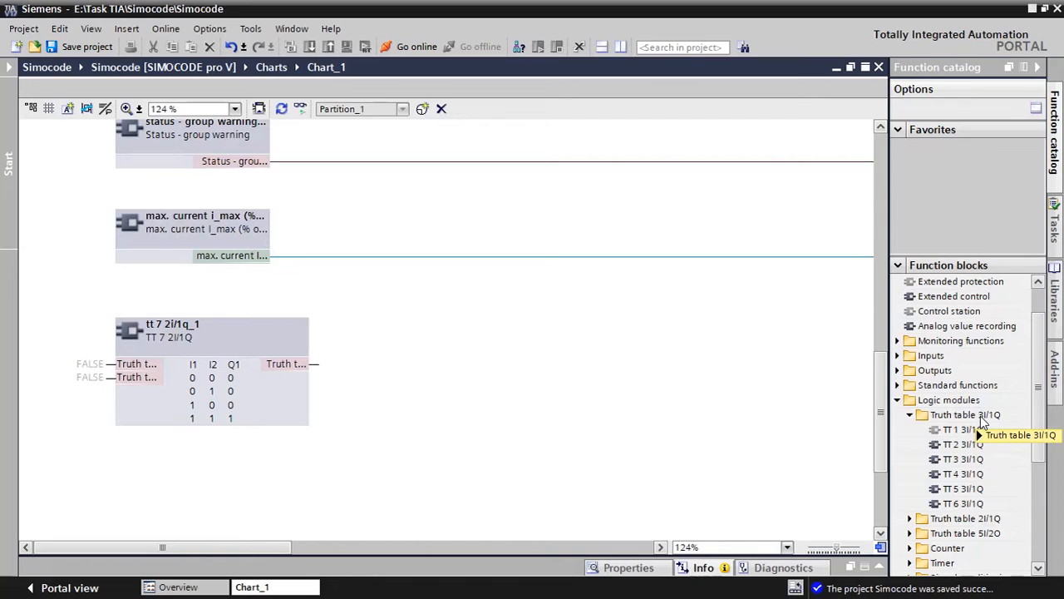
{"action": "left_click", "coordinate": [909, 415]}
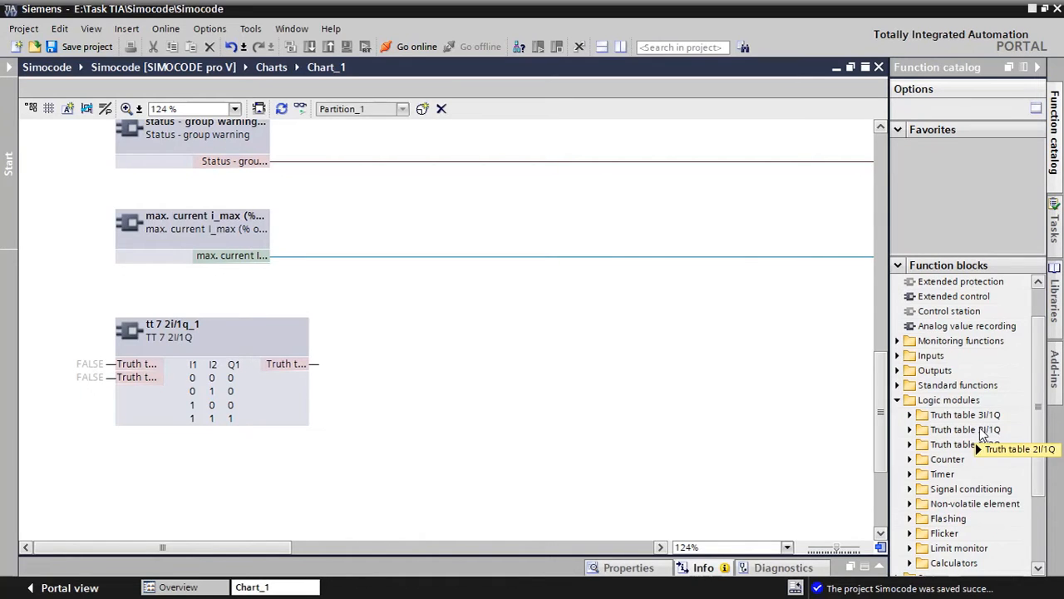
{"action": "left_click", "coordinate": [910, 429]}
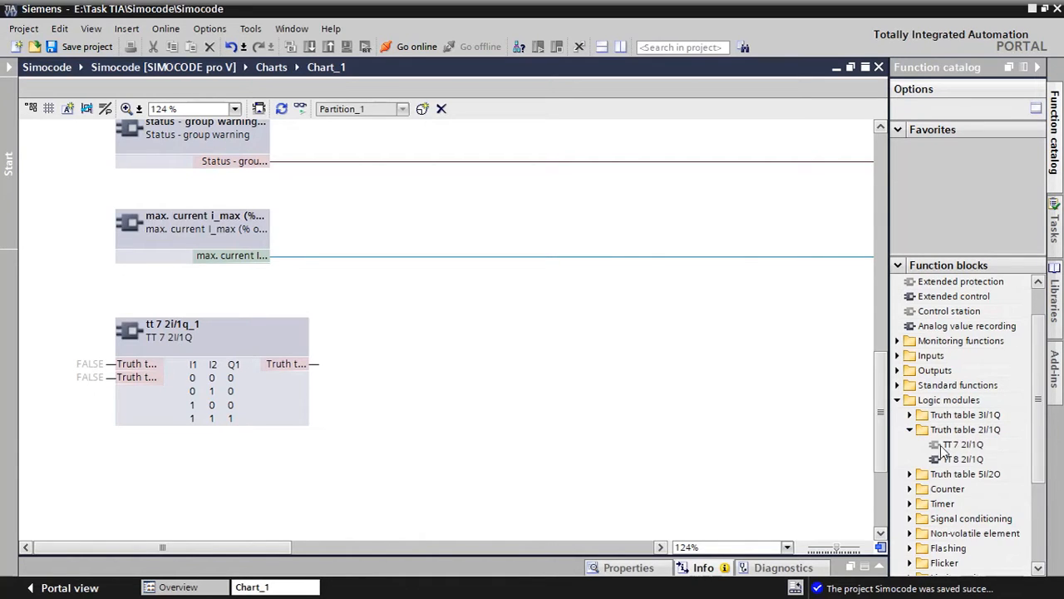
{"action": "left_click", "coordinate": [909, 474]}
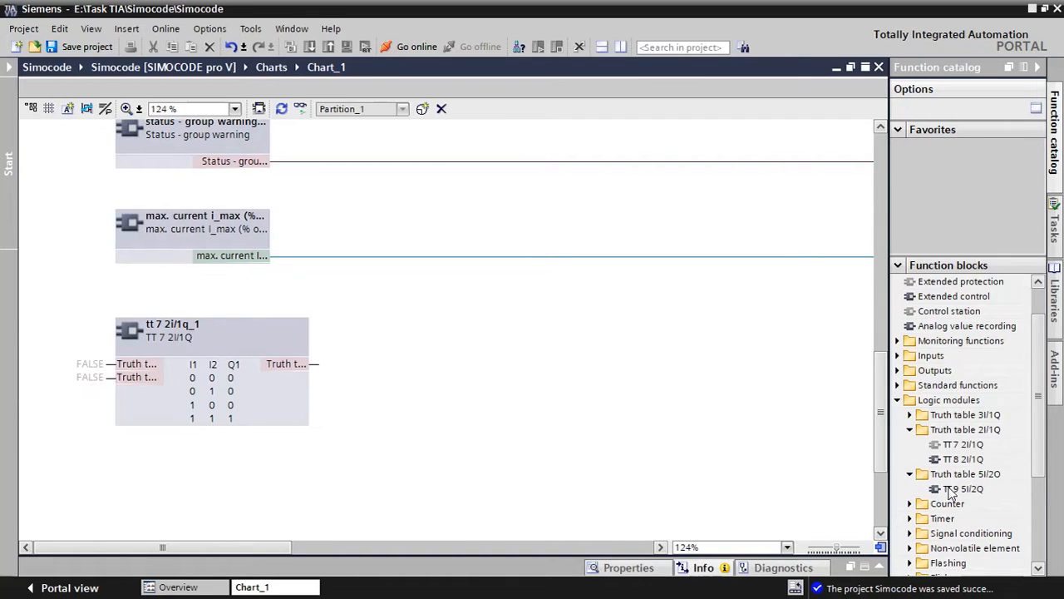
{"action": "left_click", "coordinate": [909, 415]}
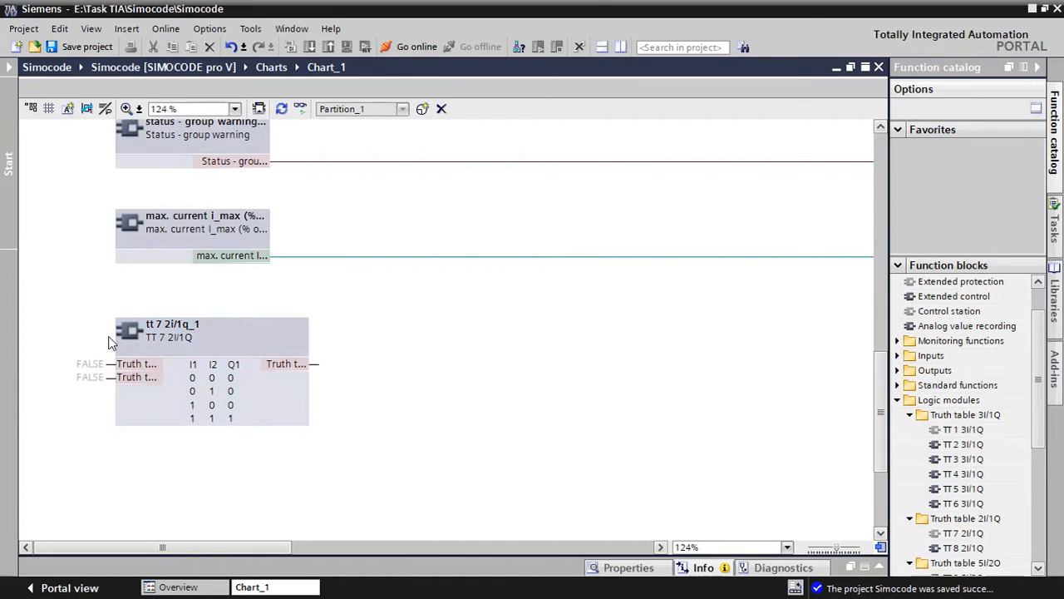
Select the first input of TT 7 2I/1Q, check the digital input wiring in Adobe Reader, and return to TIA Portal
{"action": "left_click", "coordinate": [91, 365]}
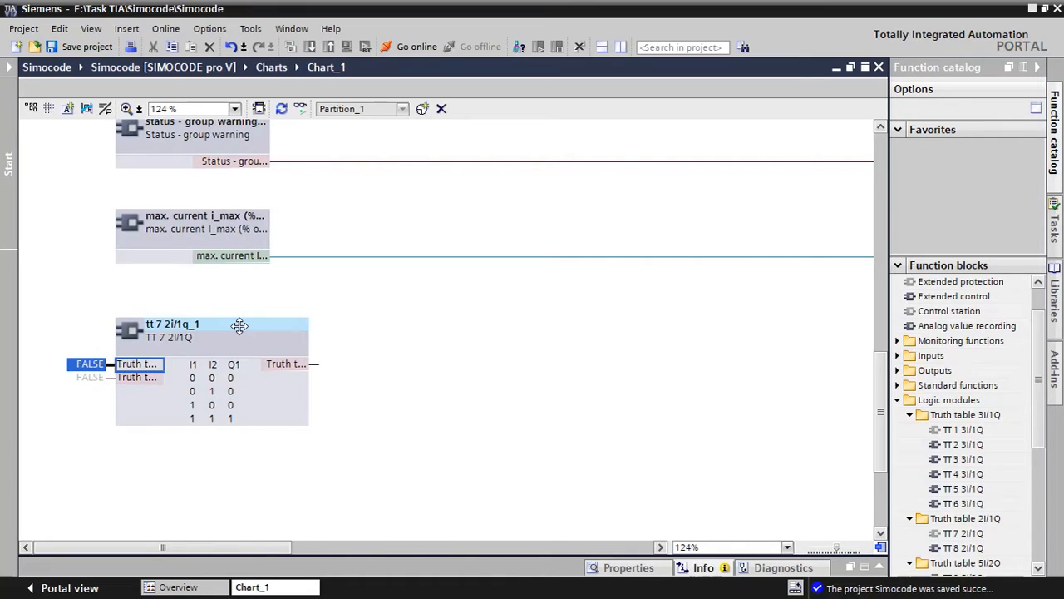
{"action": "key", "text": "super"}
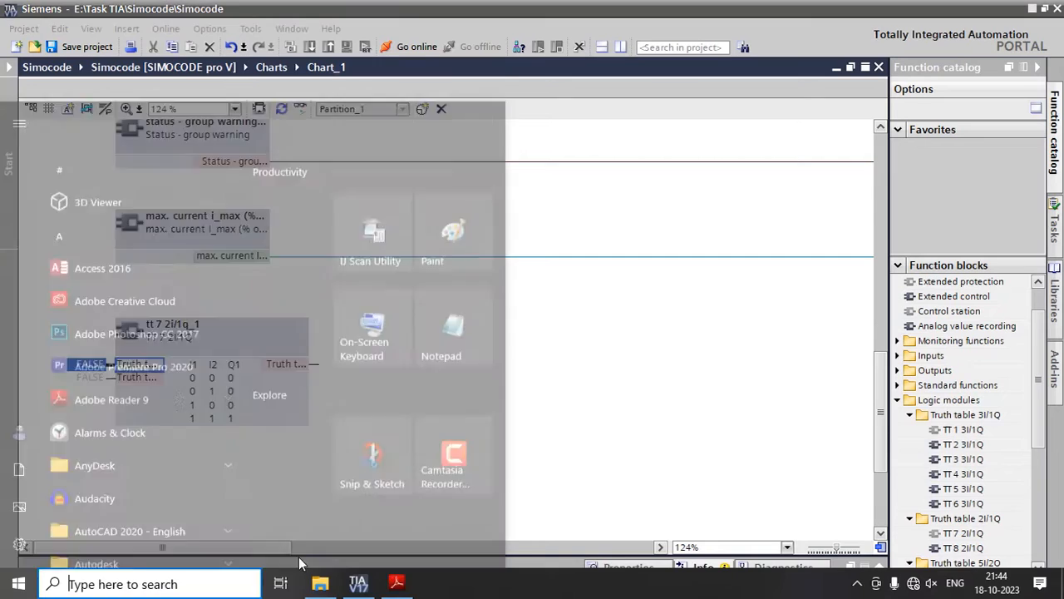
{"action": "left_click", "coordinate": [401, 582]}
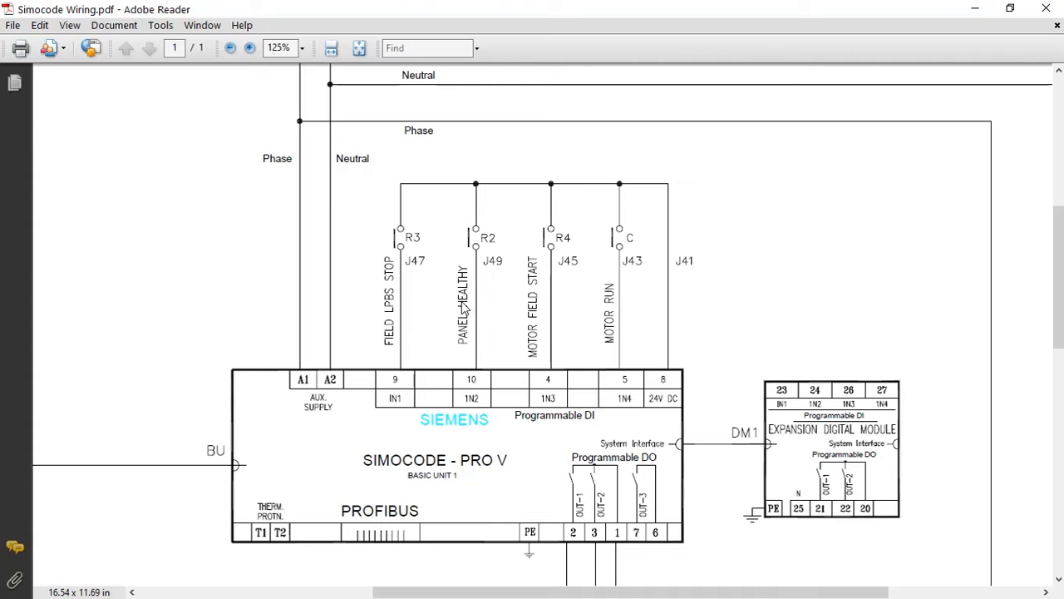
{"action": "key", "text": "super"}
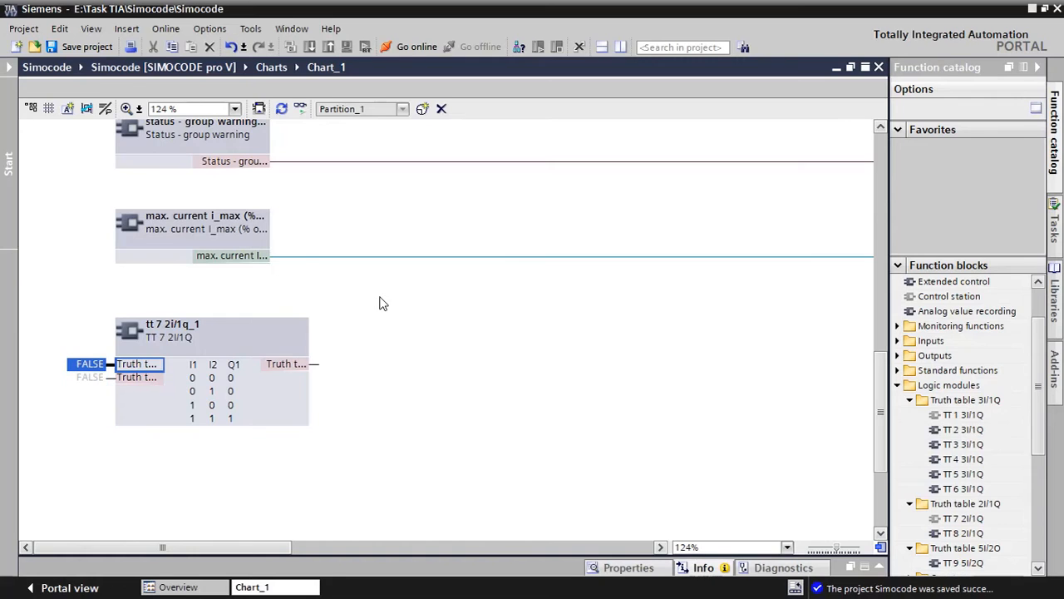
Move Status - remote mode aside into free chart space and place TT 7 2I/1Q below Status - current flowing, with TT 1 3I/1Q beneath the status blocks
{"action": "scroll", "coordinate": [380, 302], "scroll_direction": "up", "scroll_amount": 3}
{"action": "scroll", "coordinate": [379, 303], "scroll_direction": "up", "scroll_amount": 5}
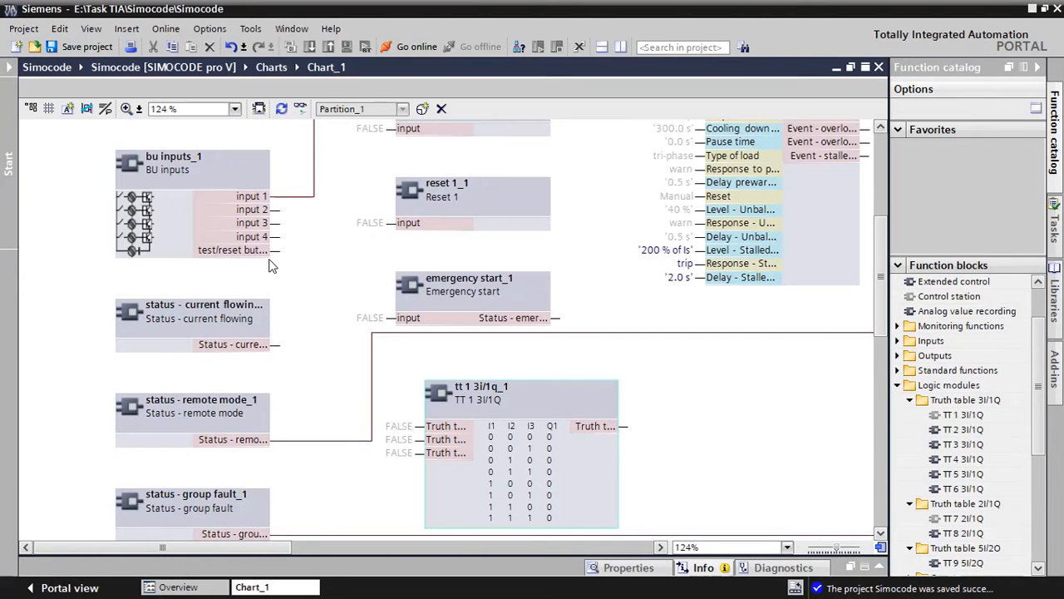
{"action": "left_click", "coordinate": [197, 316]}
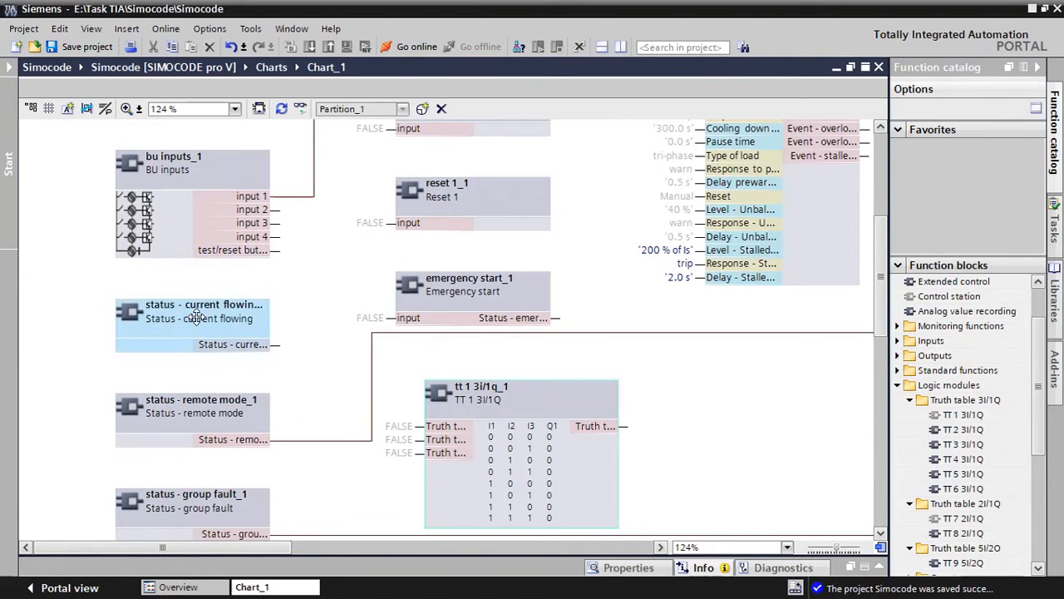
{"action": "scroll", "coordinate": [274, 324], "scroll_direction": "down", "scroll_amount": 3}
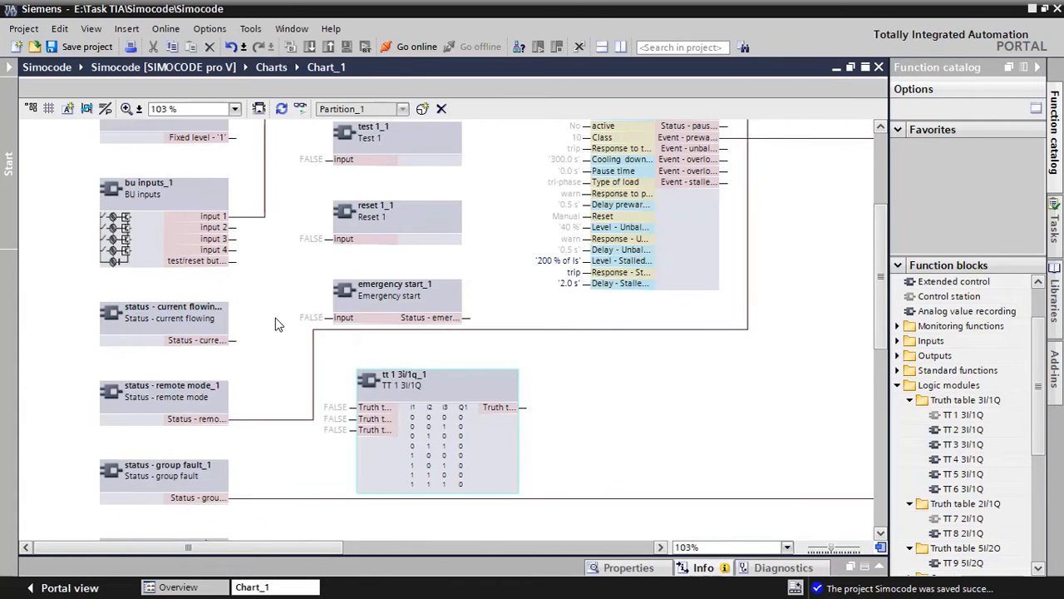
{"action": "scroll", "coordinate": [201, 352], "scroll_direction": "down", "scroll_amount": 1}
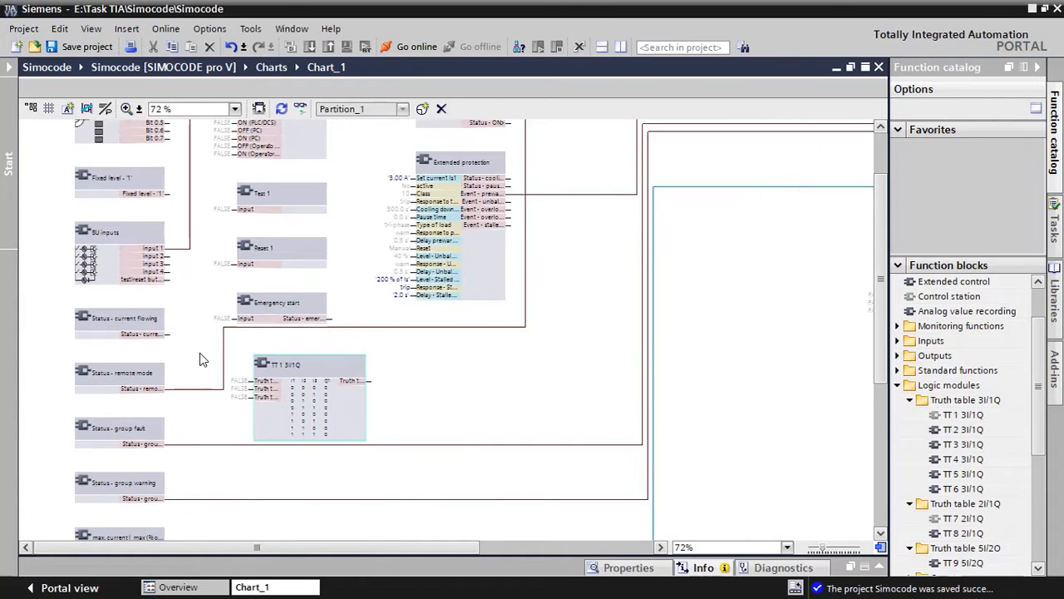
{"action": "scroll", "coordinate": [199, 352], "scroll_direction": "down", "scroll_amount": 3}
{"action": "left_click", "coordinate": [98, 279]}
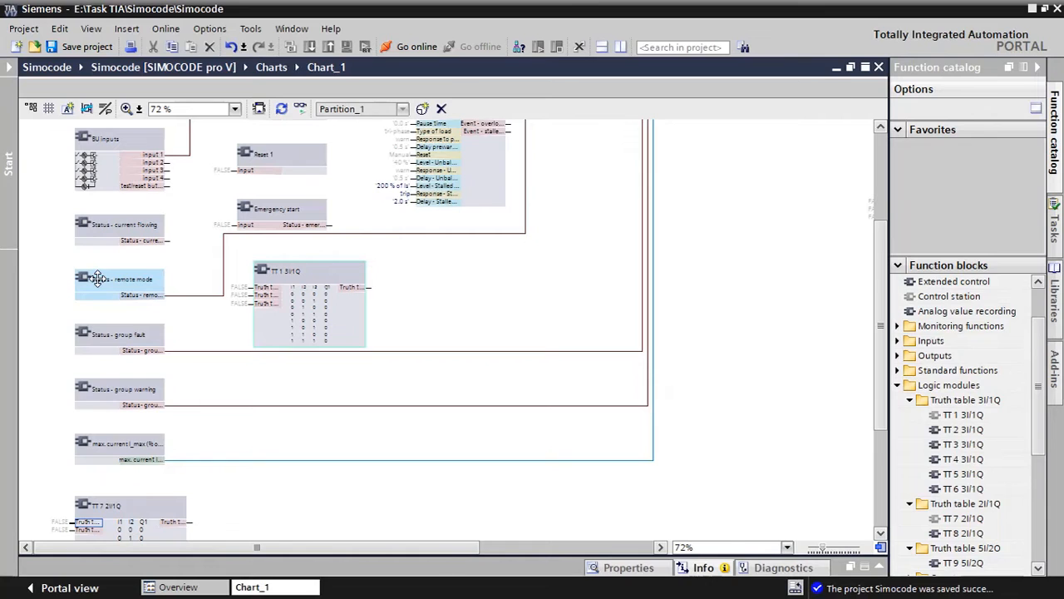
{"action": "left_click_drag", "start_coordinate": [98, 280], "coordinate": [528, 310]}
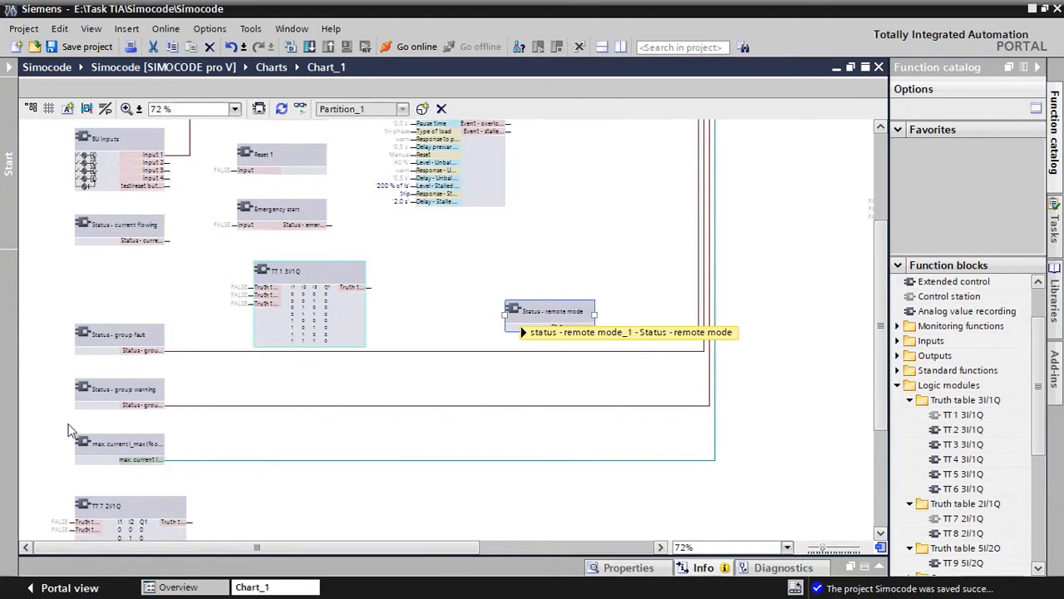
{"action": "left_click_drag", "start_coordinate": [104, 504], "coordinate": [108, 268]}
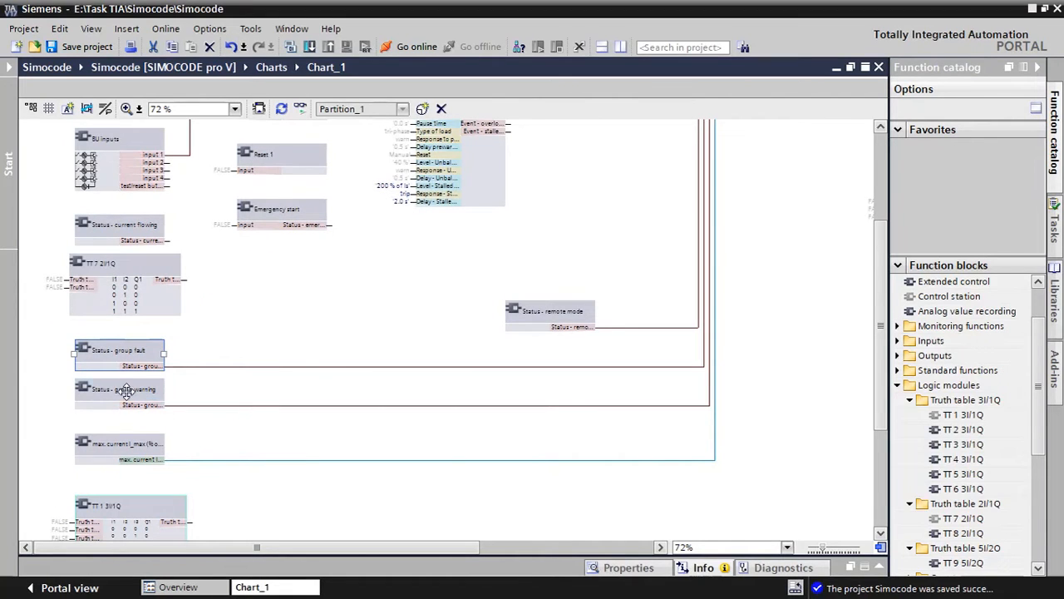
Space out the Status - group warning and max. current blocks and place Status - remote mode between max. current and TT 1 3I/1Q
{"action": "left_click_drag", "start_coordinate": [121, 405], "coordinate": [121, 409]}
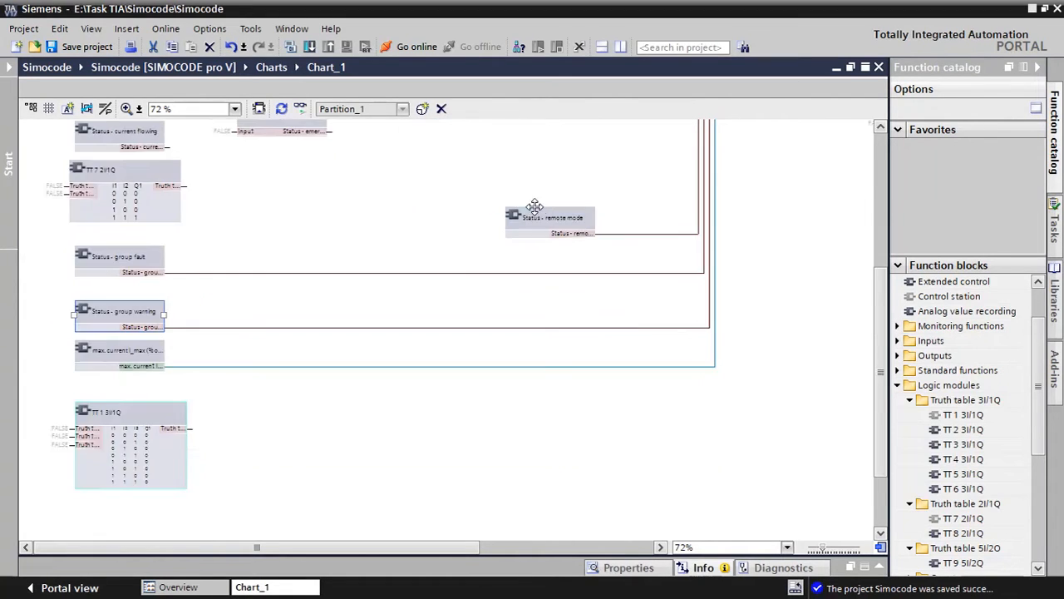
{"action": "left_click_drag", "start_coordinate": [540, 217], "coordinate": [265, 423]}
{"action": "left_click", "coordinate": [153, 347]}
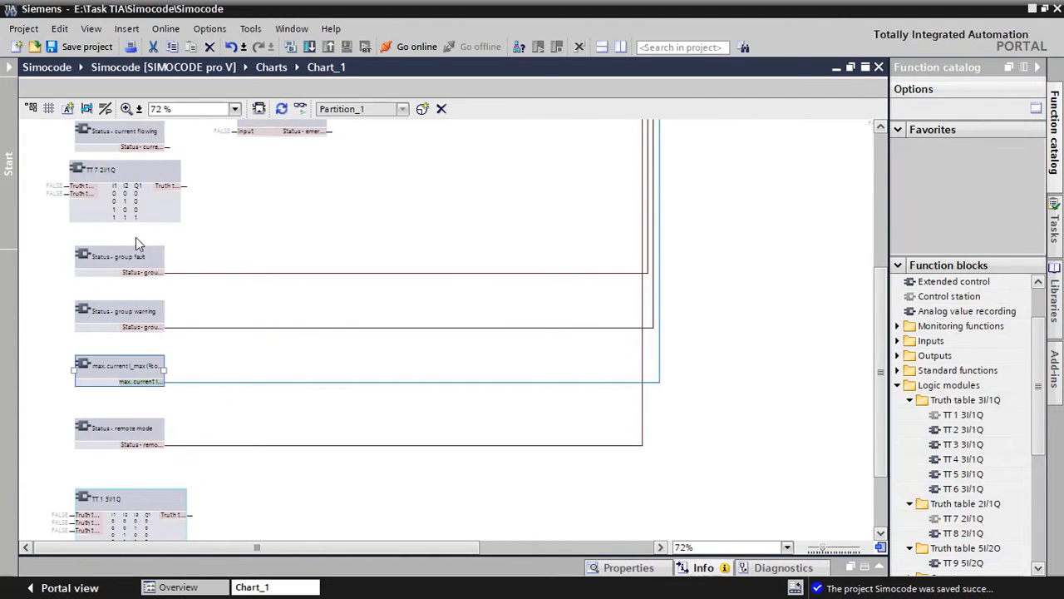
Place TT 7 2I/1Q directly below the BU inputs block and Status - current flowing underneath it
{"action": "scroll", "coordinate": [221, 244], "scroll_direction": "up", "scroll_amount": 5}
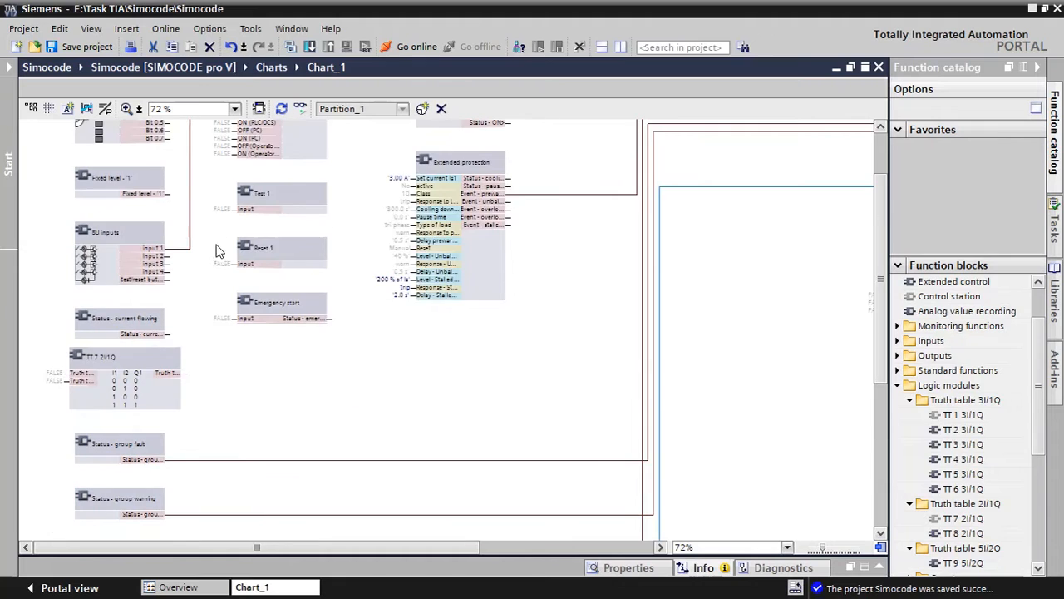
{"action": "scroll", "coordinate": [197, 361], "scroll_direction": "up", "scroll_amount": 2}
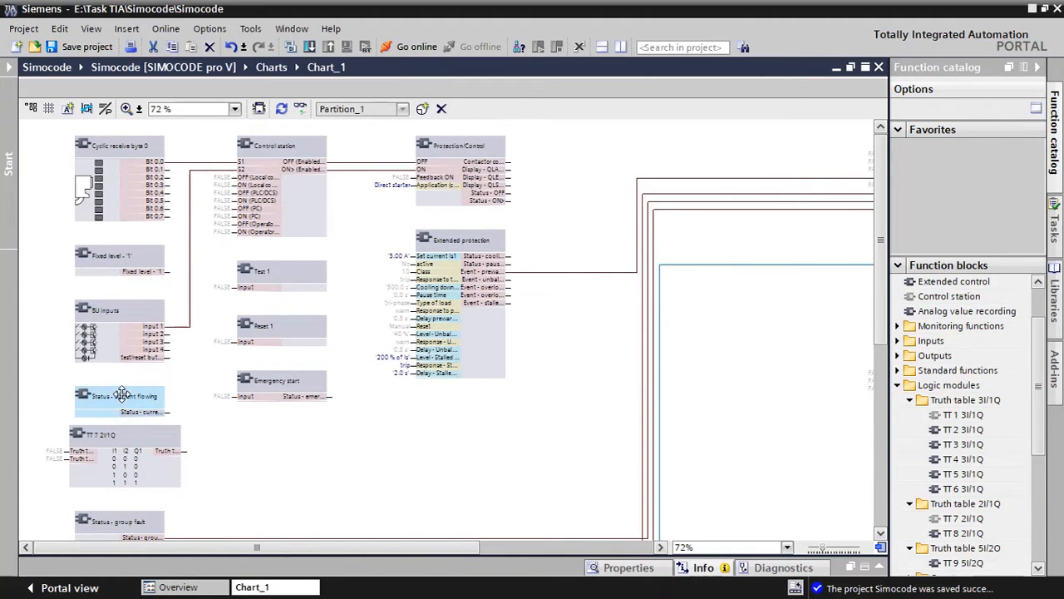
{"action": "left_click_drag", "start_coordinate": [121, 394], "coordinate": [283, 434]}
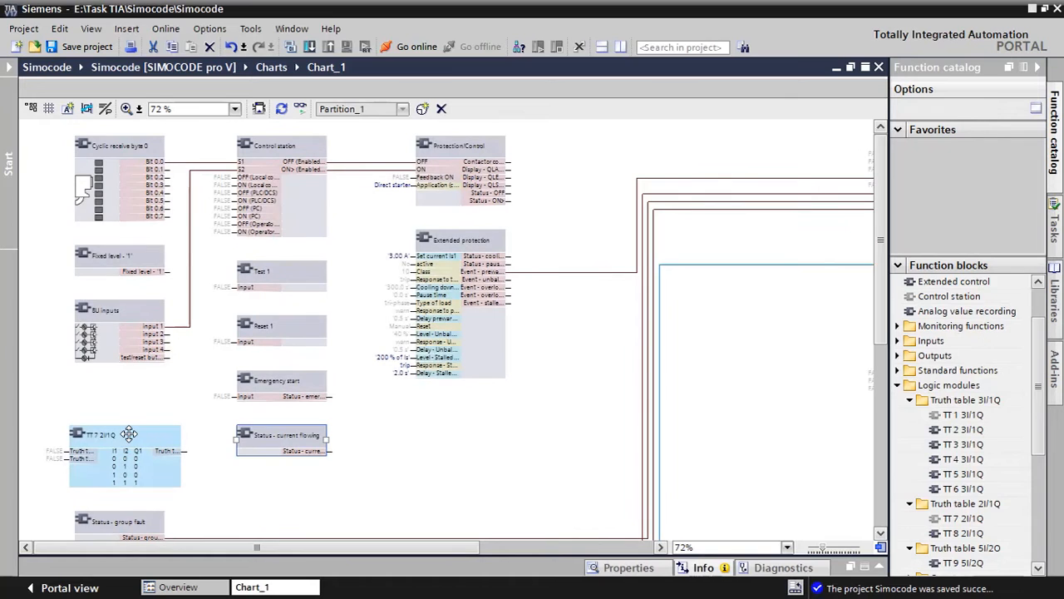
{"action": "left_click_drag", "start_coordinate": [129, 433], "coordinate": [130, 386]}
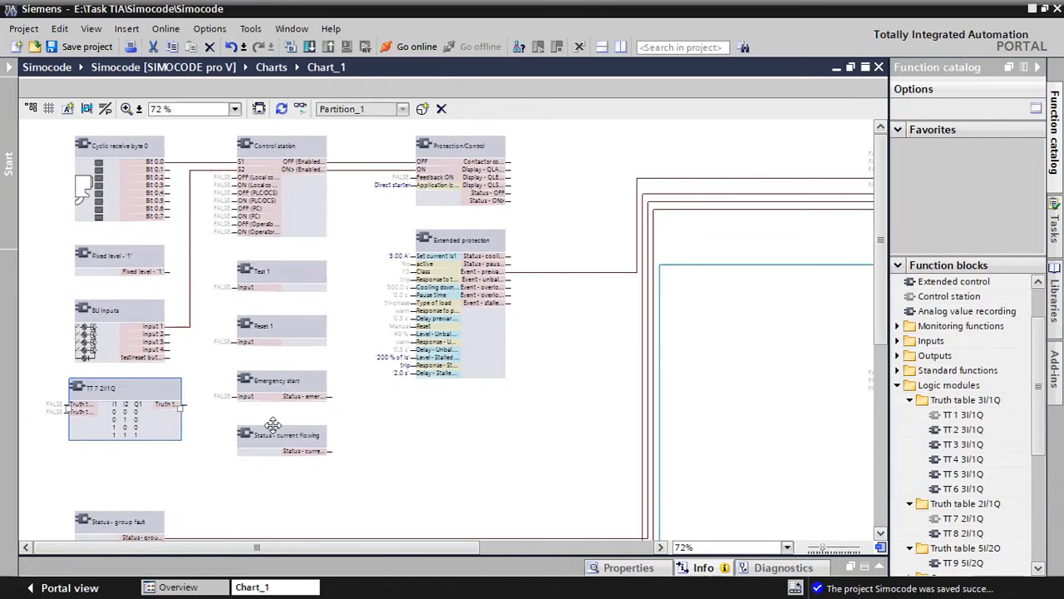
{"action": "left_click_drag", "start_coordinate": [273, 434], "coordinate": [115, 471]}
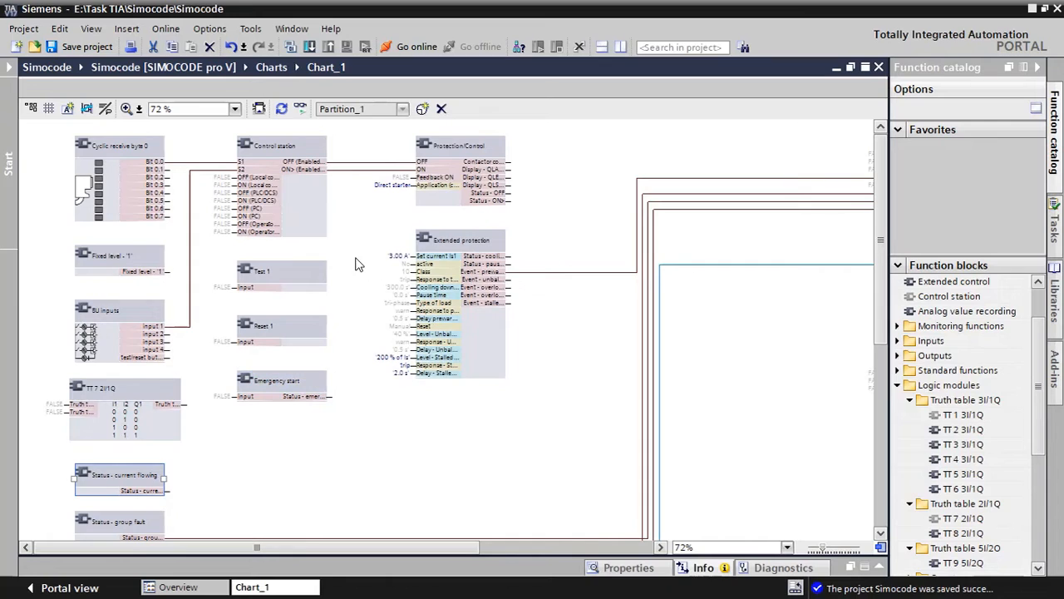
Delete the Test 1, Reset 1 and Emergency start blocks from the chart
{"action": "left_click_drag", "start_coordinate": [354, 255], "coordinate": [212, 452]}
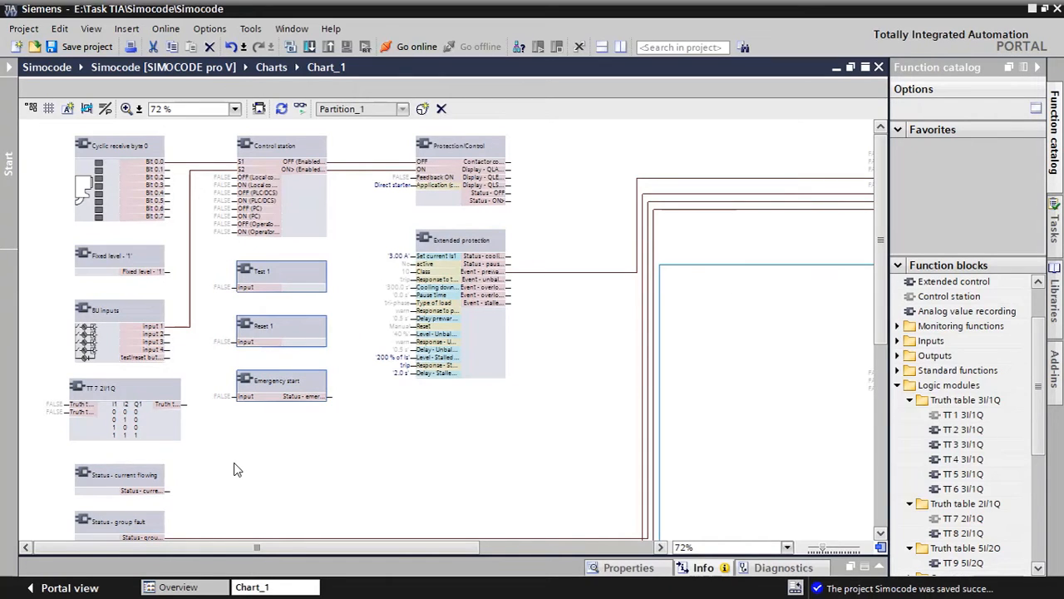
{"action": "key", "text": "Delete"}
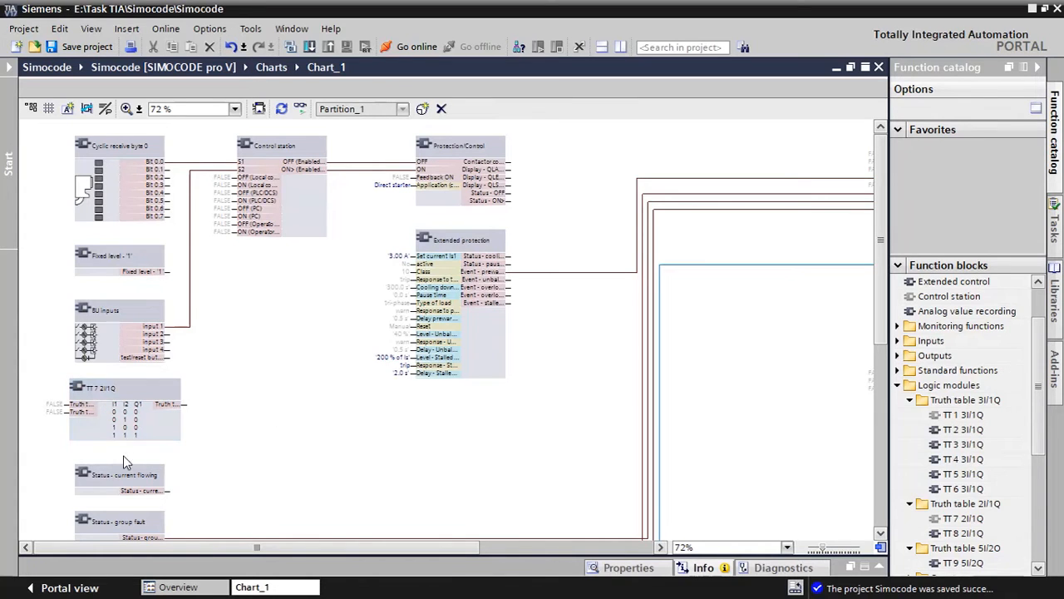
Connect BU inputs input 2 to the first input of TT 7 2I/1Q and input 3 to its second input
{"action": "scroll", "coordinate": [81, 413], "scroll_direction": "up", "scroll_amount": 4}
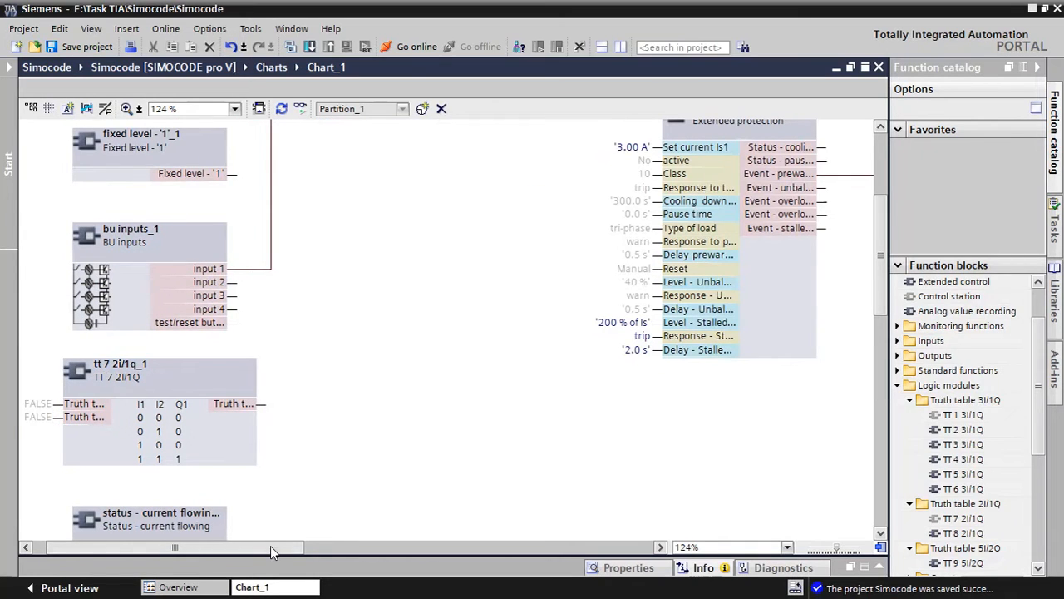
{"action": "scroll", "coordinate": [270, 546], "scroll_direction": "left", "scroll_amount": 1}
{"action": "left_click", "coordinate": [280, 284]}
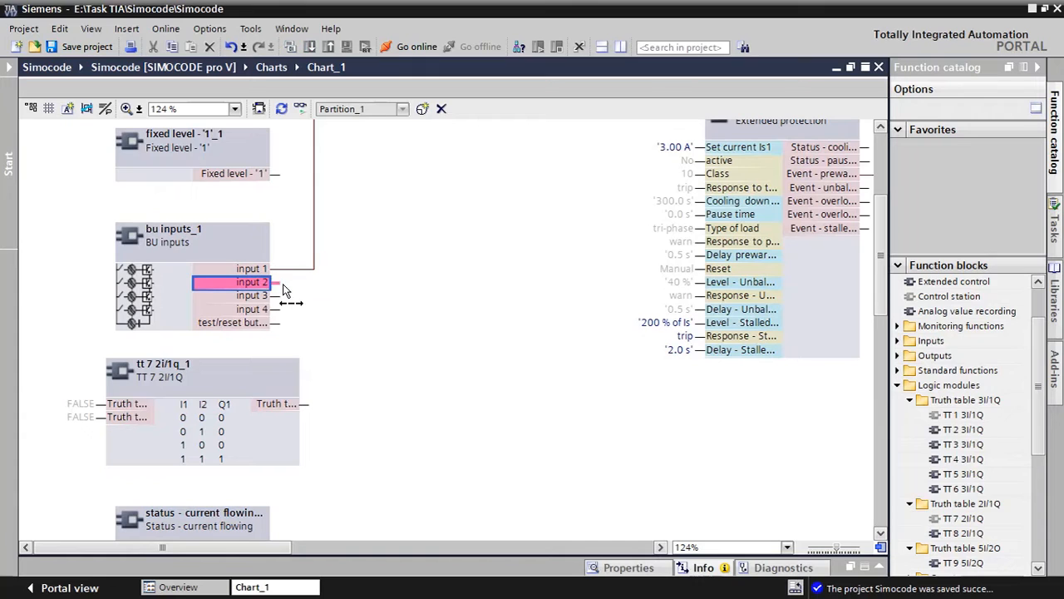
{"action": "left_click", "coordinate": [98, 406]}
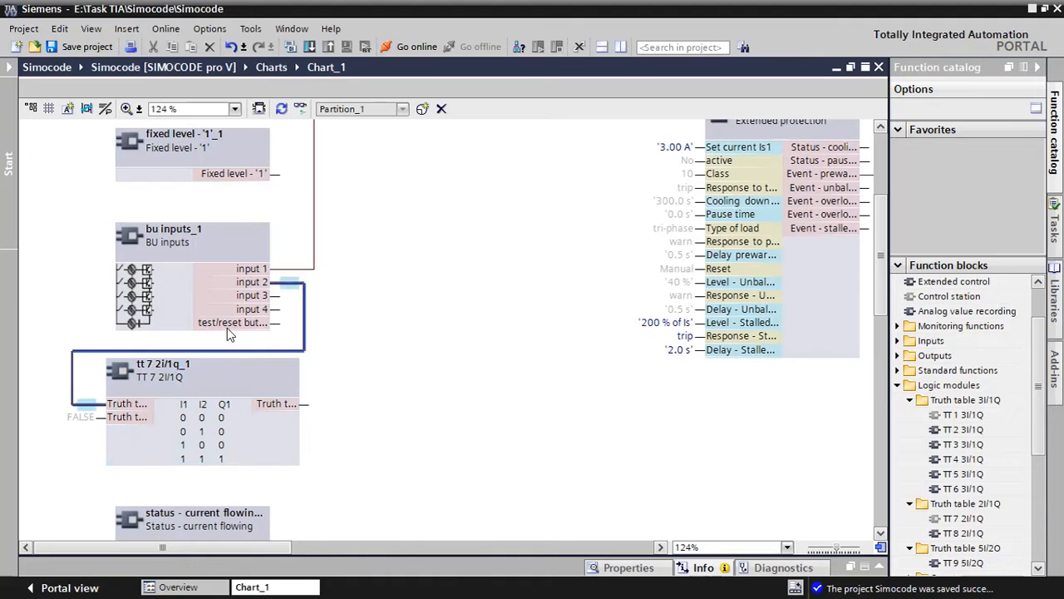
{"action": "left_click", "coordinate": [277, 297]}
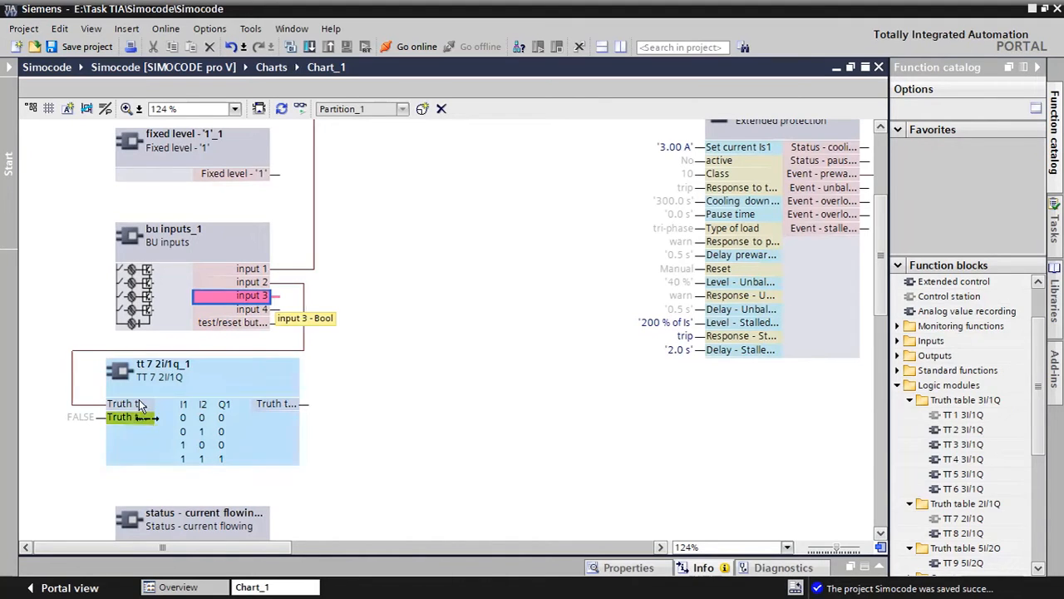
{"action": "left_click", "coordinate": [92, 417]}
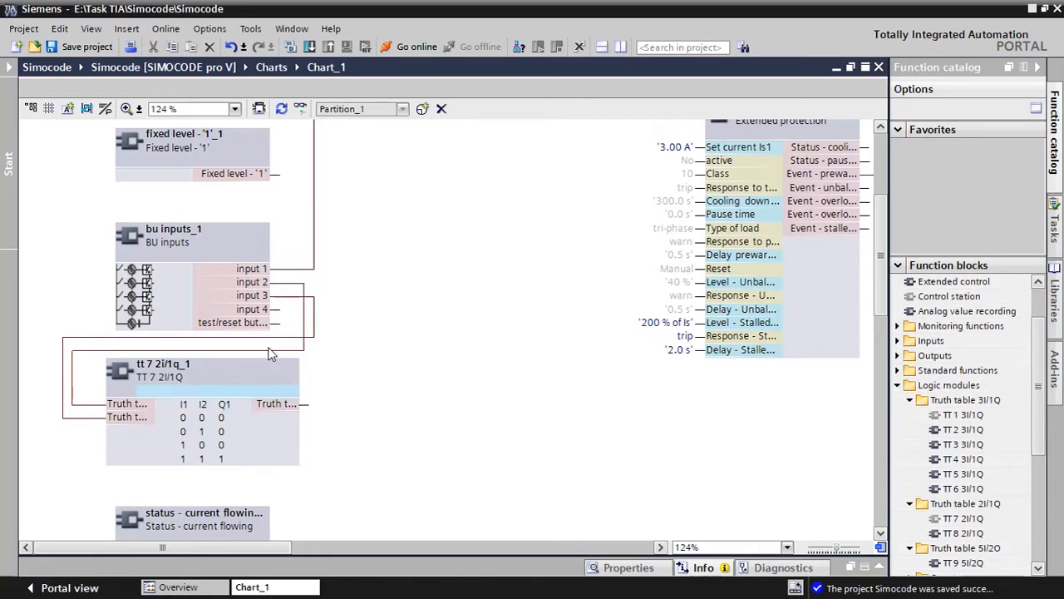
Review the input assignments and truth table of TT 7 2I/1Q, toggling Q1 for I1 = 1, I2 = 1 and restoring it to 1
{"action": "left_click", "coordinate": [215, 377]}
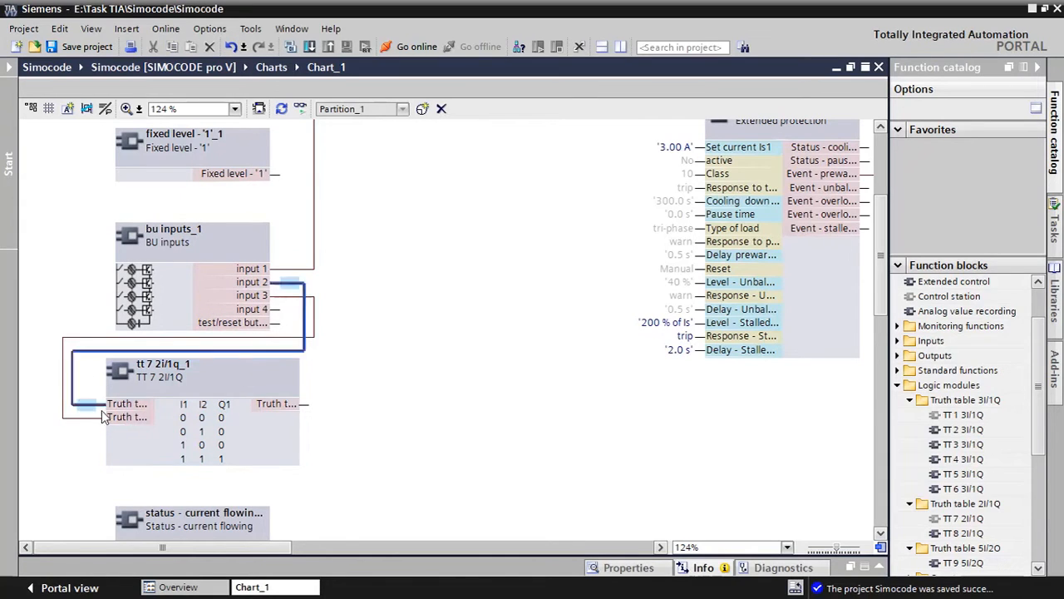
{"action": "double_click", "coordinate": [220, 460]}
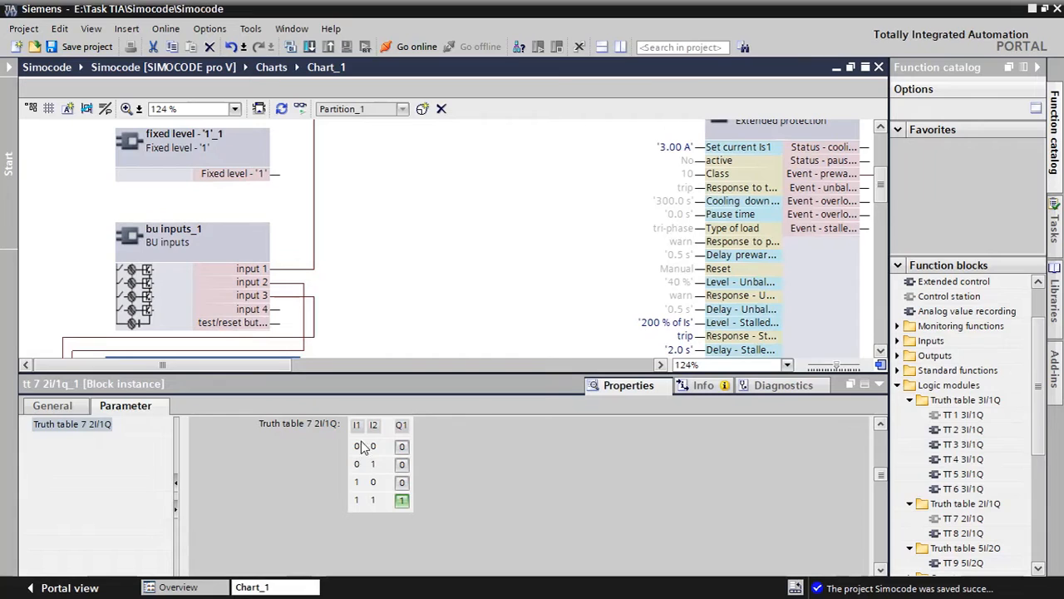
{"action": "scroll", "coordinate": [368, 239], "scroll_direction": "down", "scroll_amount": 5}
{"action": "left_click", "coordinate": [369, 240]}
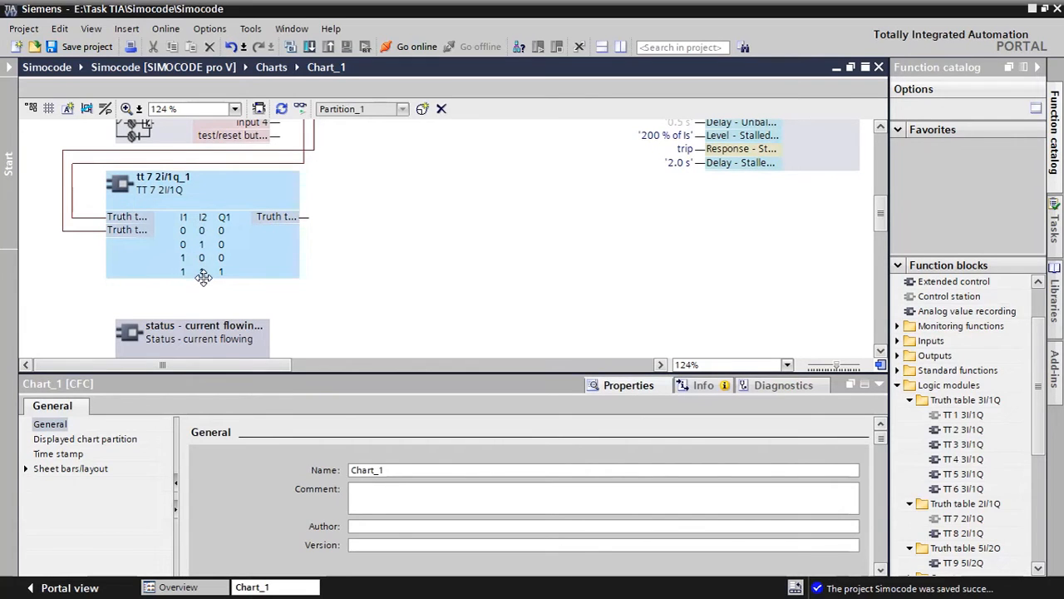
{"action": "left_click", "coordinate": [255, 266]}
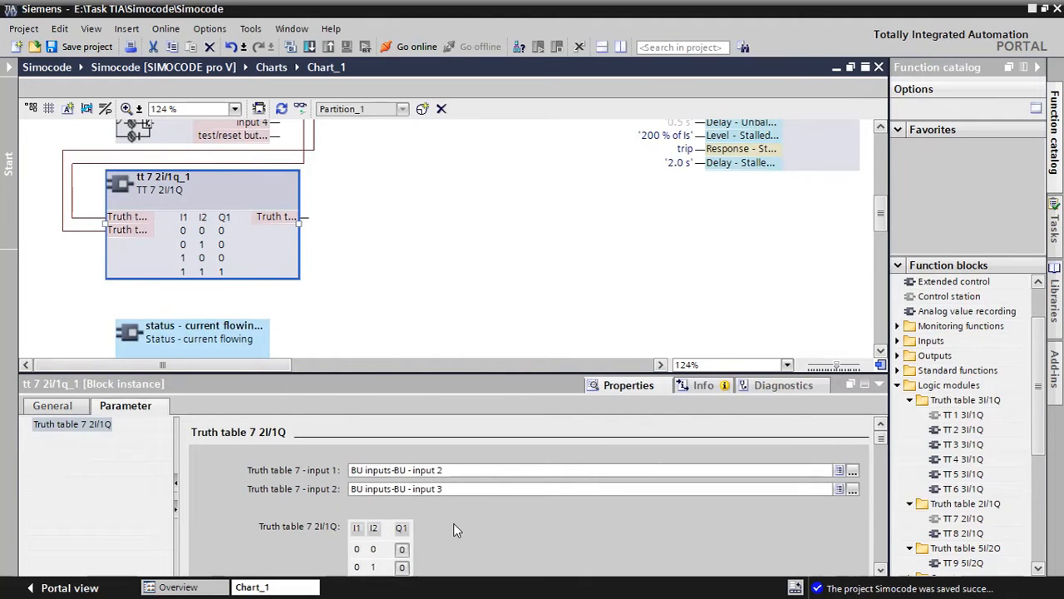
{"action": "scroll", "coordinate": [456, 530], "scroll_direction": "down", "scroll_amount": 1}
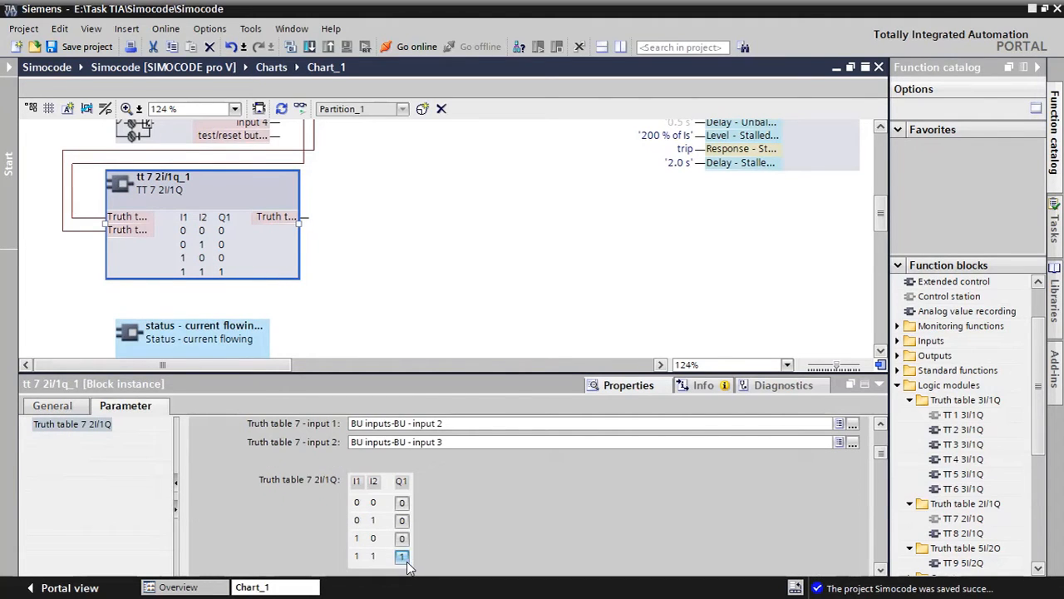
{"action": "left_click", "coordinate": [401, 555]}
{"action": "left_click", "coordinate": [402, 555]}
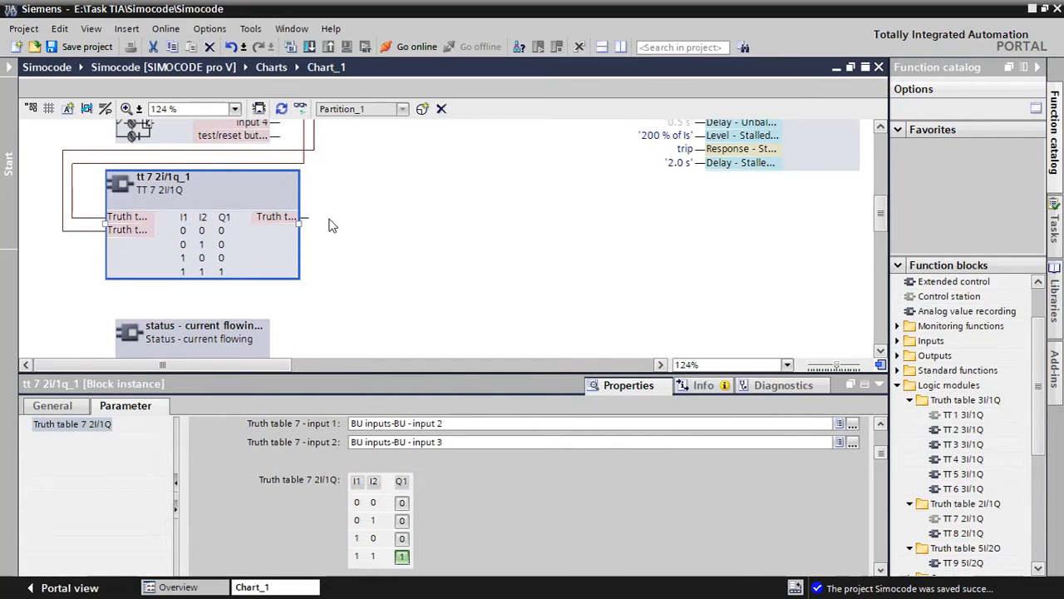
{"action": "left_click", "coordinate": [878, 384]}
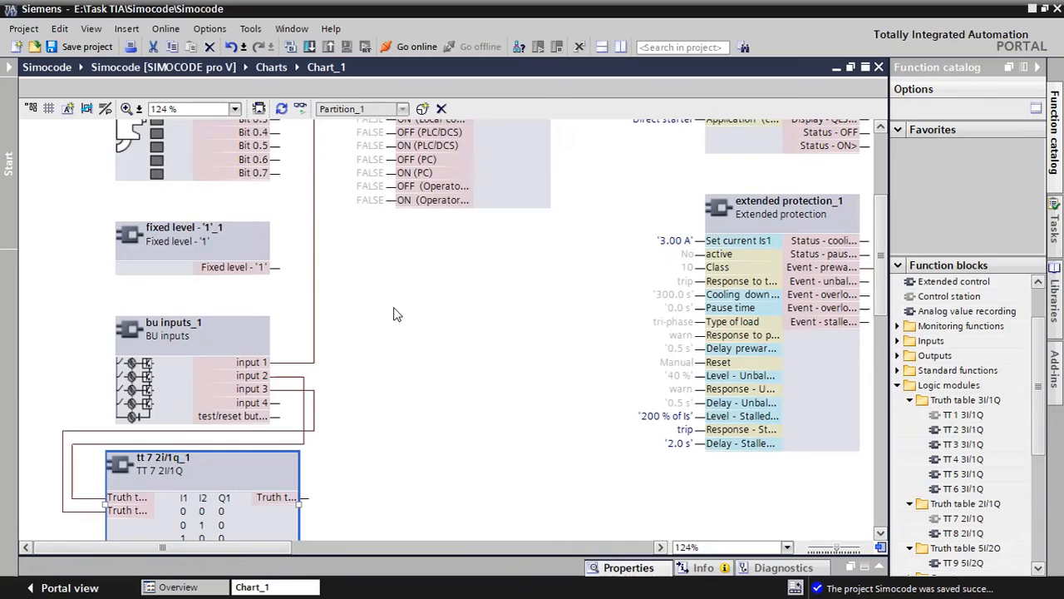
Connect the output of TT 7 2I/1Q to the local-control ON input of the Control station block and check its input wiring
{"action": "scroll", "coordinate": [304, 433], "scroll_direction": "down", "scroll_amount": 3}
{"action": "left_click", "coordinate": [304, 405]}
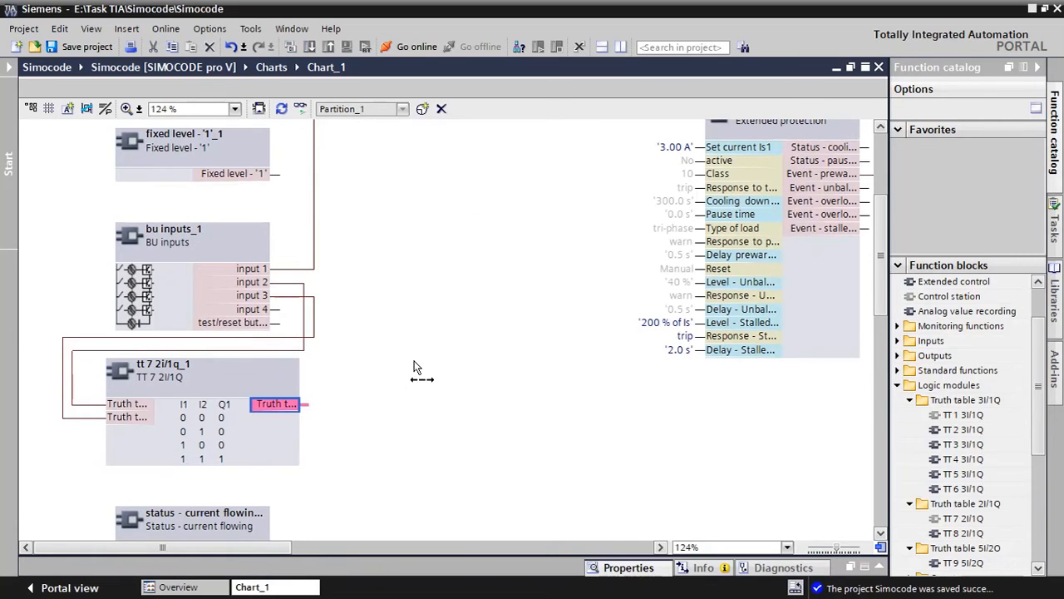
{"action": "scroll", "coordinate": [415, 363], "scroll_direction": "up", "scroll_amount": 6}
{"action": "left_click_drag", "start_coordinate": [347, 293], "coordinate": [391, 214]}
{"action": "scroll", "coordinate": [362, 388], "scroll_direction": "down", "scroll_amount": 3}
{"action": "scroll", "coordinate": [363, 389], "scroll_direction": "down", "scroll_amount": 3}
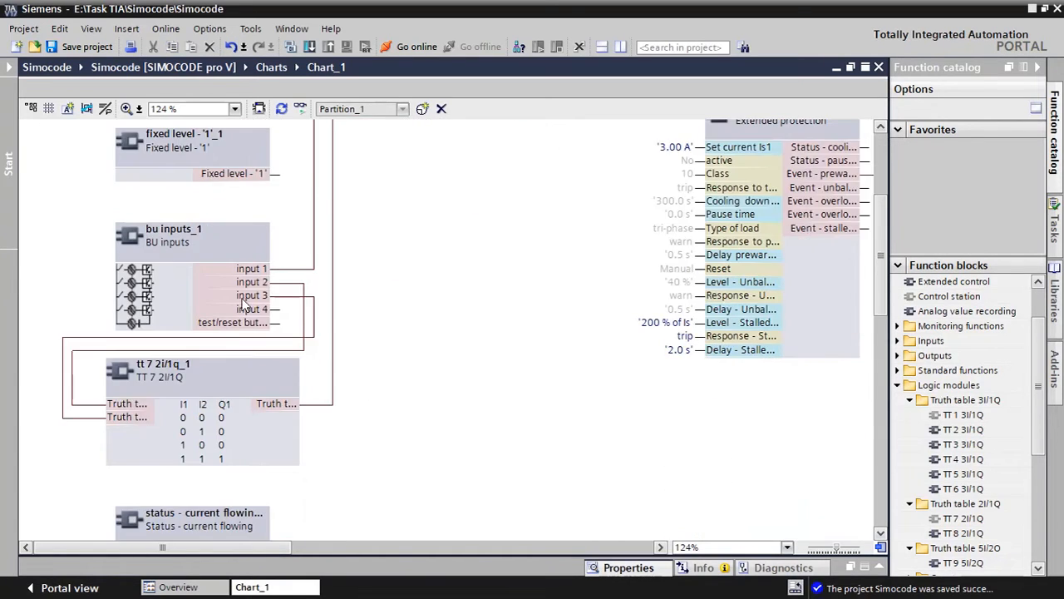
{"action": "left_click", "coordinate": [121, 403]}
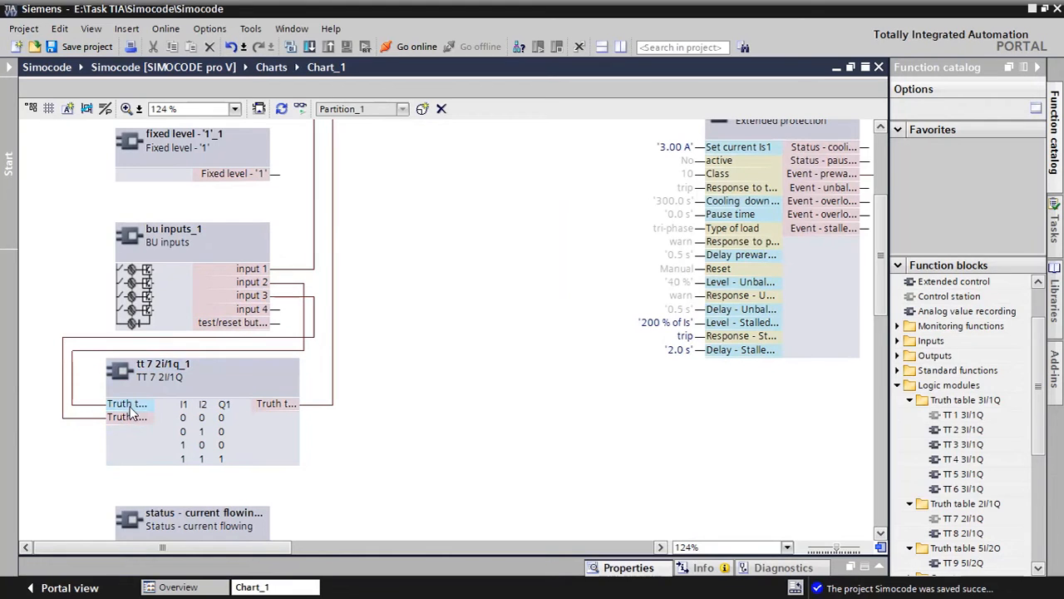
{"action": "left_click", "coordinate": [278, 305]}
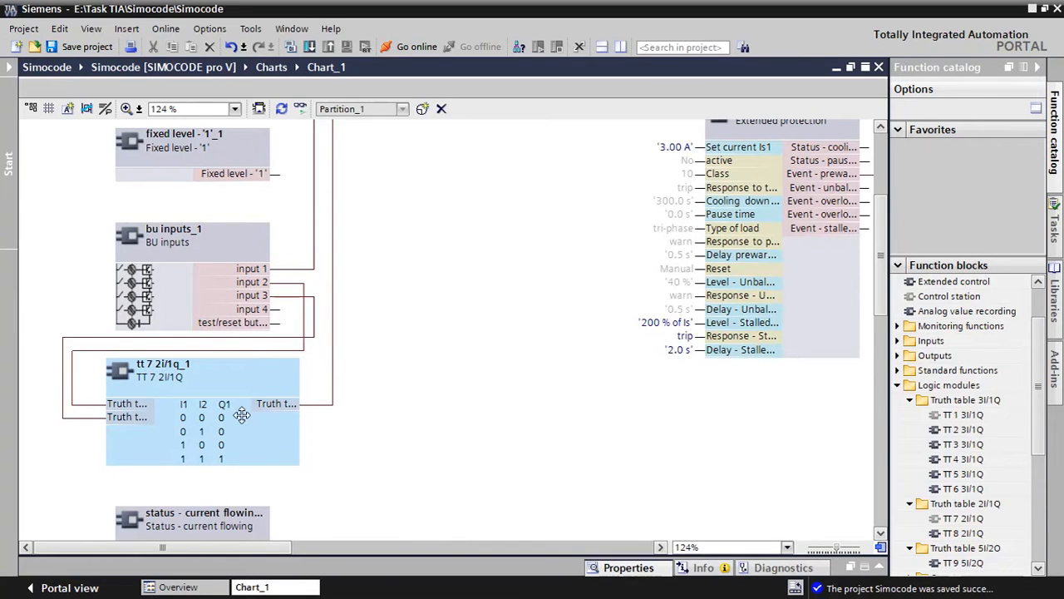
Delete the connection between BU inputs input 1 and S2 of the Control station block
{"action": "scroll", "coordinate": [363, 281], "scroll_direction": "up", "scroll_amount": 5}
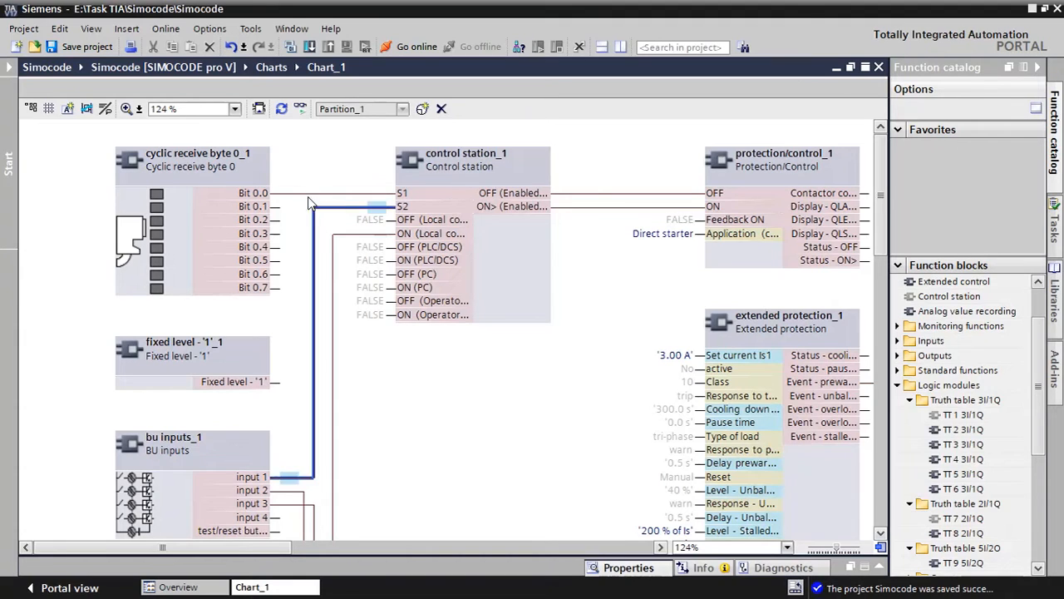
{"action": "left_click", "coordinate": [276, 478]}
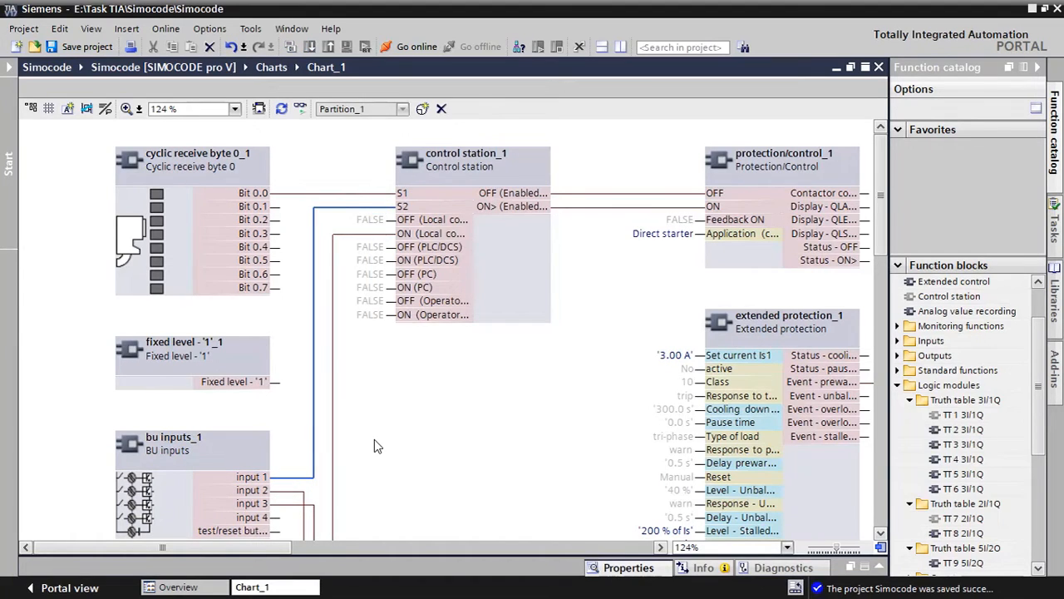
{"action": "key", "text": "Delete"}
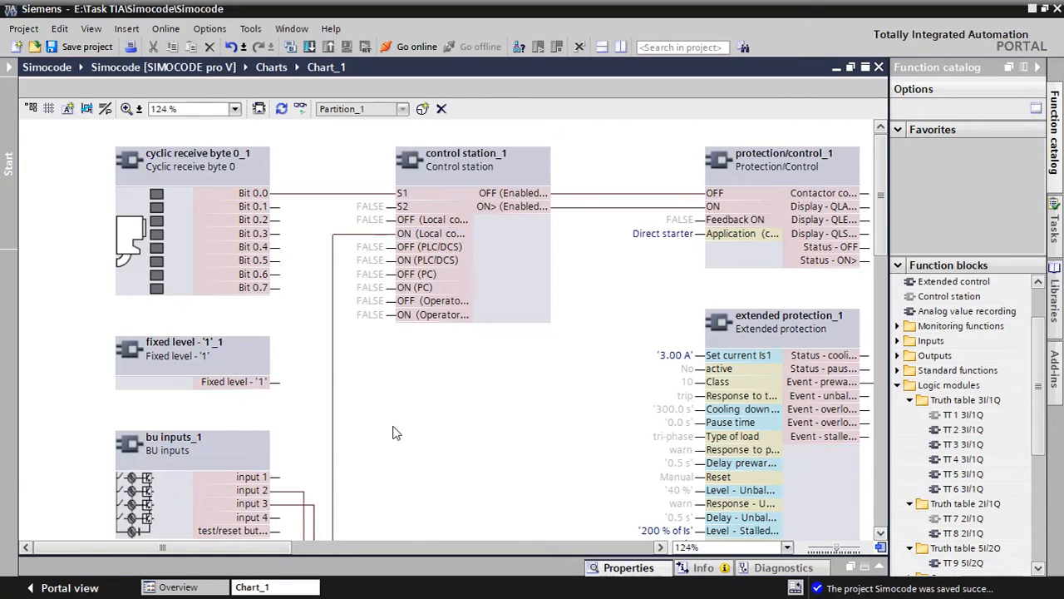
{"action": "scroll", "coordinate": [370, 372], "scroll_direction": "down", "scroll_amount": 5}
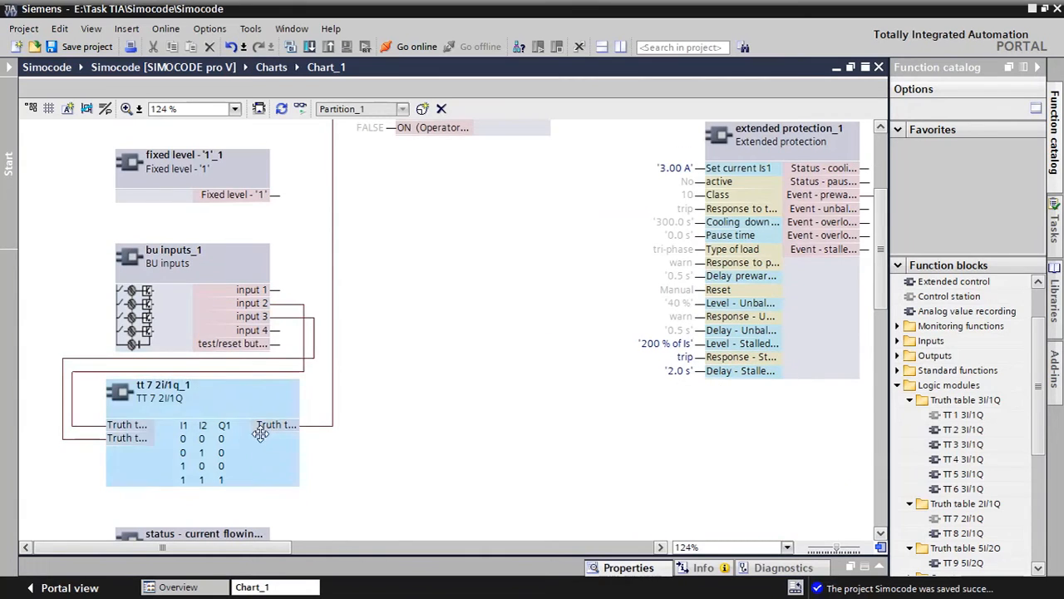
Switch to Simocode Wiring.pdf in Adobe Reader and check the Field LPBS Stop contact wired to IN1
{"action": "scroll", "coordinate": [435, 328], "scroll_direction": "up", "scroll_amount": 5}
{"action": "scroll", "coordinate": [399, 291], "scroll_direction": "down", "scroll_amount": 2}
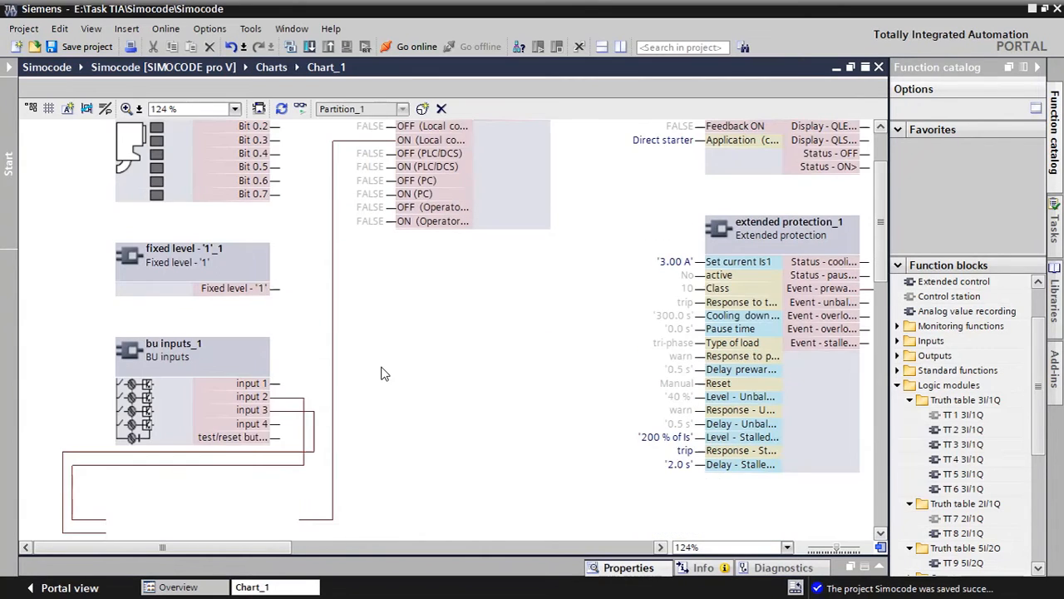
{"action": "scroll", "coordinate": [366, 256], "scroll_direction": "up", "scroll_amount": 2}
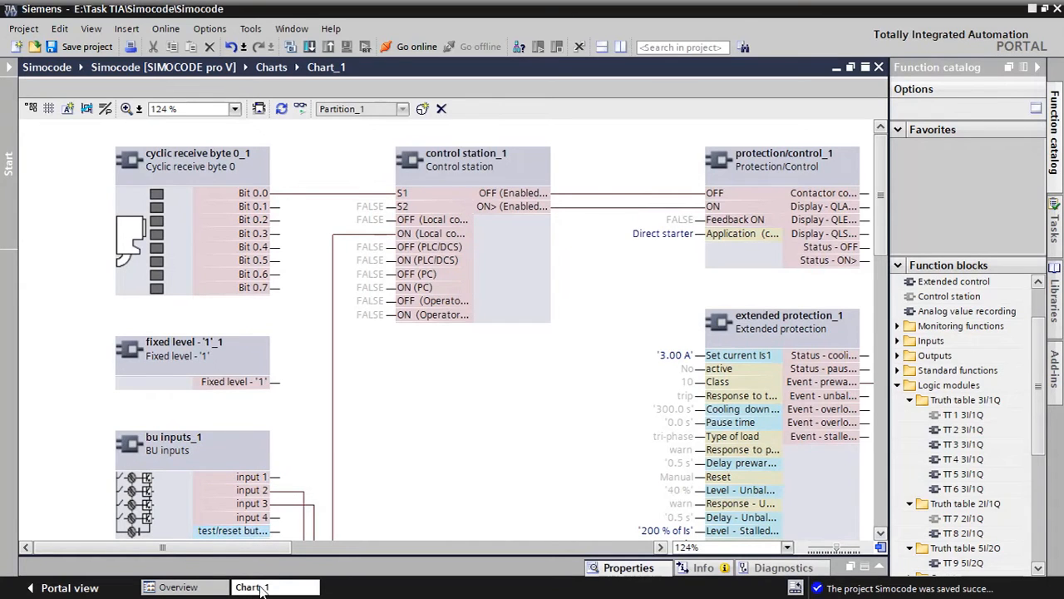
{"action": "key", "text": "super"}
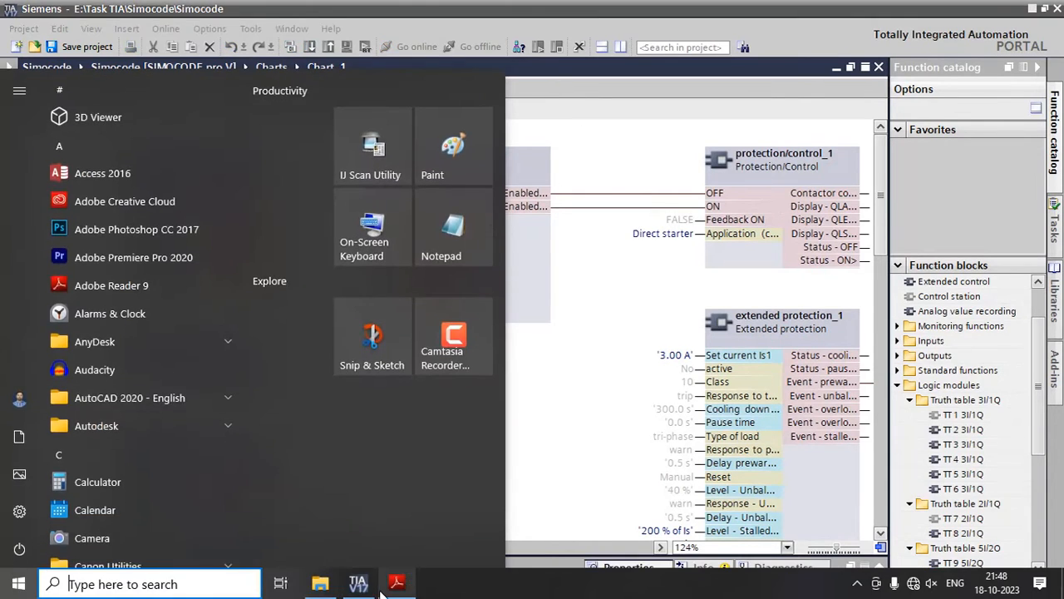
{"action": "left_click", "coordinate": [397, 583]}
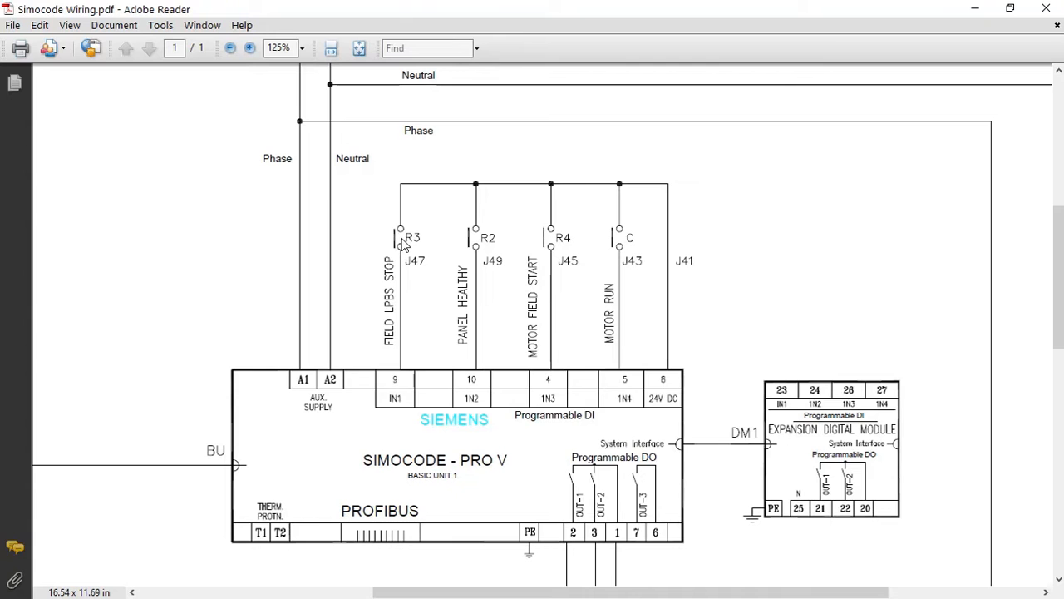
Return to TIA Portal and connect BU inputs input 1 to OFF (Local control) of the Control station block, then review the wiring
{"action": "key", "text": "super"}
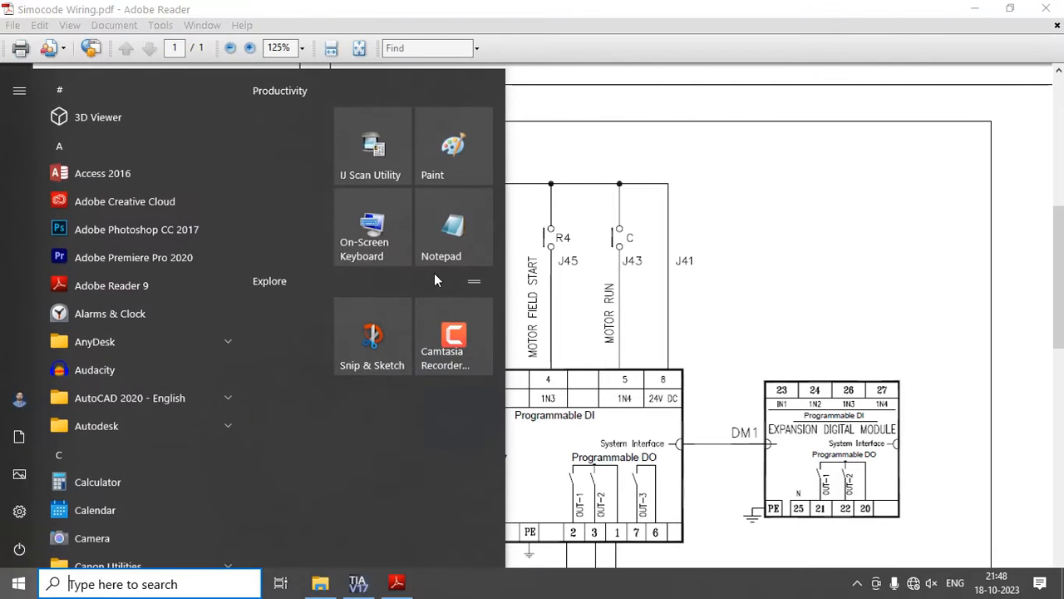
{"action": "left_click", "coordinate": [357, 581]}
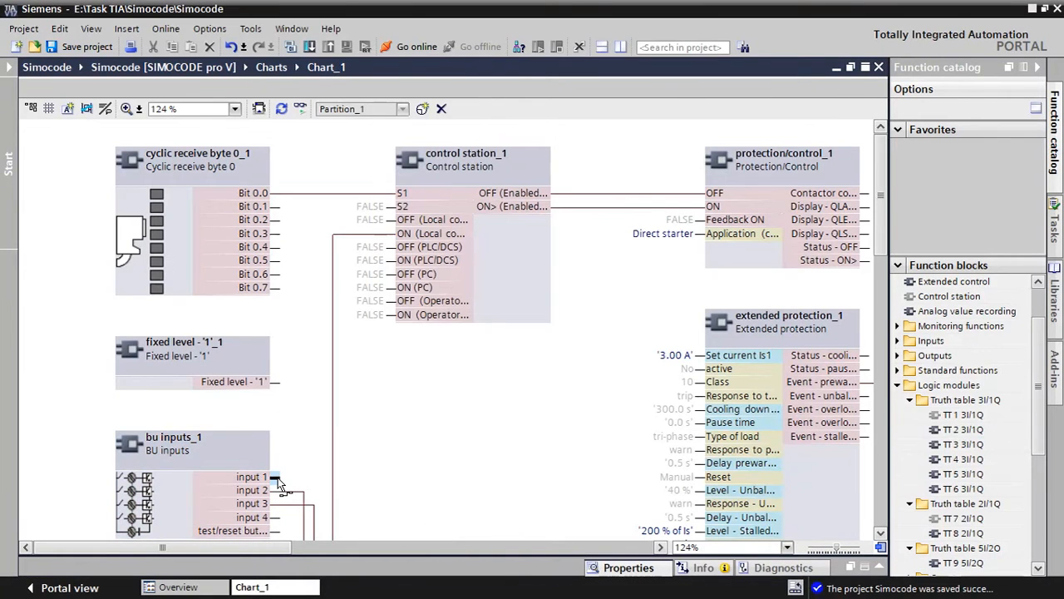
{"action": "left_click_drag", "start_coordinate": [280, 478], "coordinate": [394, 219]}
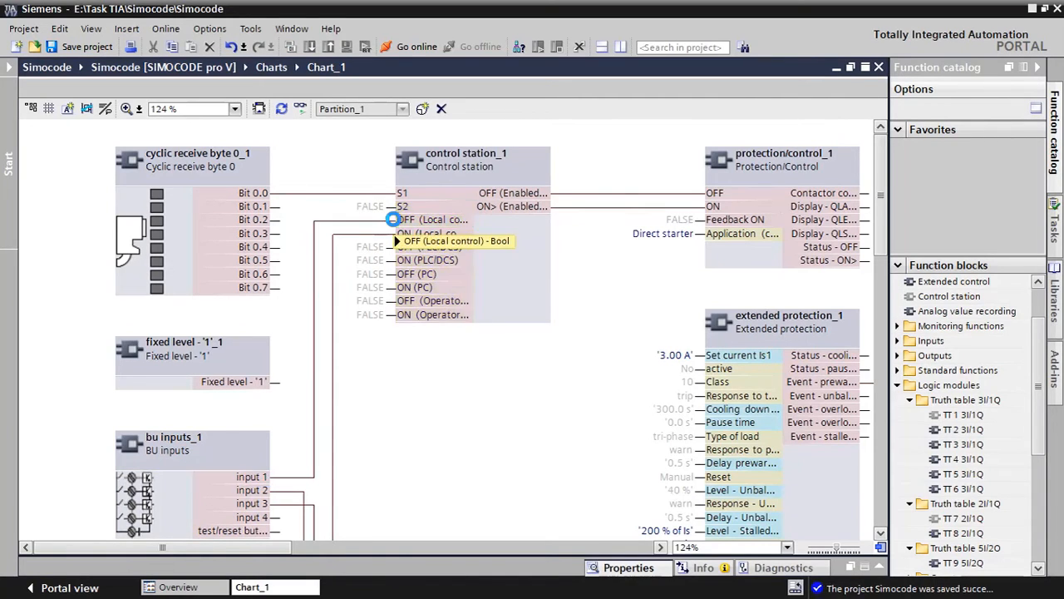
{"action": "scroll", "coordinate": [364, 449], "scroll_direction": "down", "scroll_amount": 3}
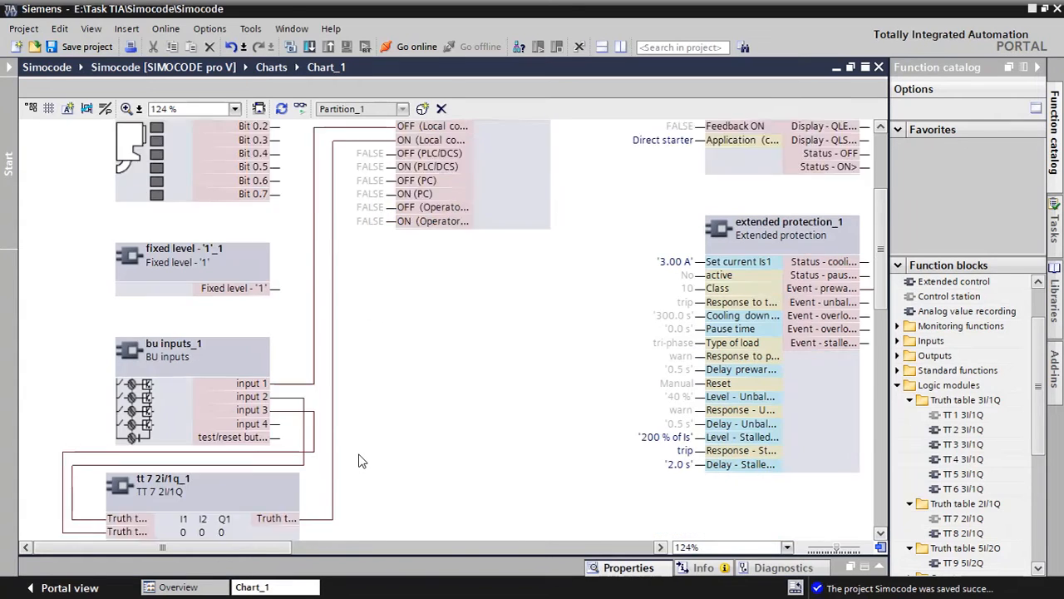
{"action": "scroll", "coordinate": [350, 455], "scroll_direction": "down", "scroll_amount": 2}
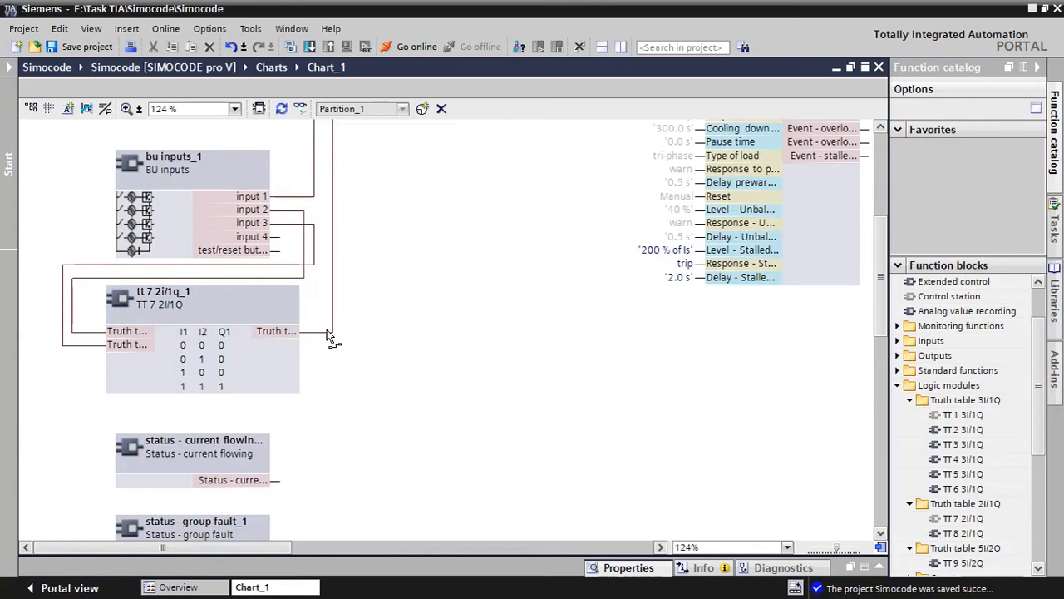
{"action": "scroll", "coordinate": [357, 327], "scroll_direction": "up", "scroll_amount": 5}
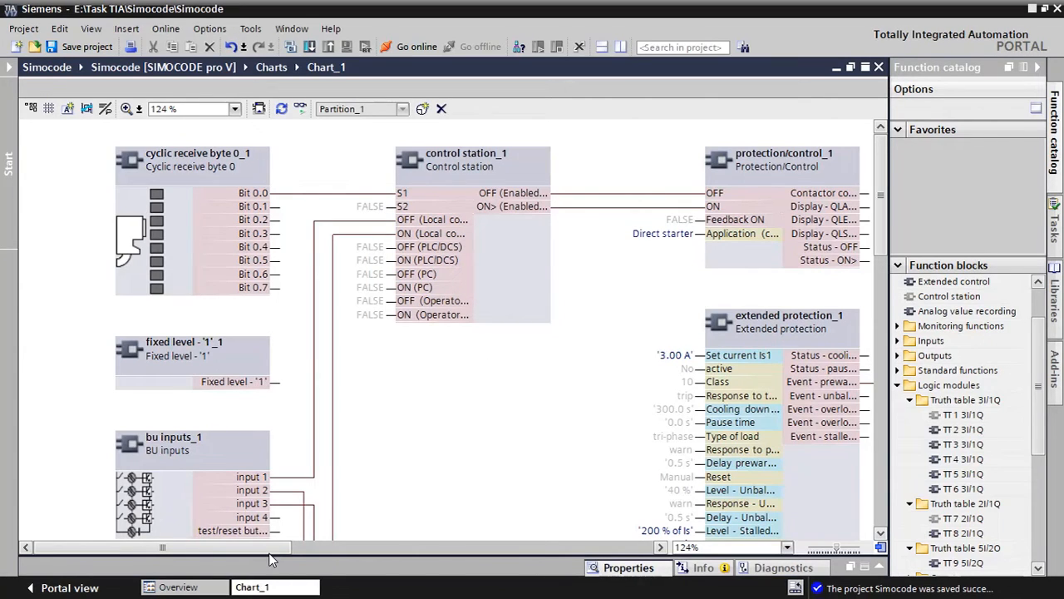
Switch to Simocode Wiring.pdf and check the Motor Run contact on IN4 and the main contactor wired to OUT-1
{"action": "left_click_drag", "start_coordinate": [268, 549], "coordinate": [326, 547]}
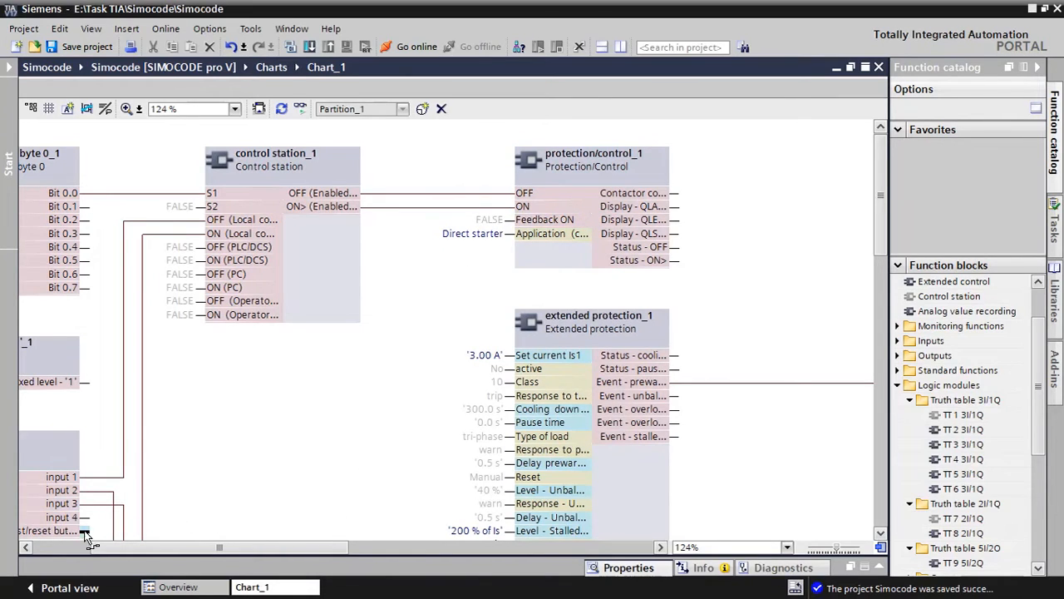
{"action": "key", "text": "super"}
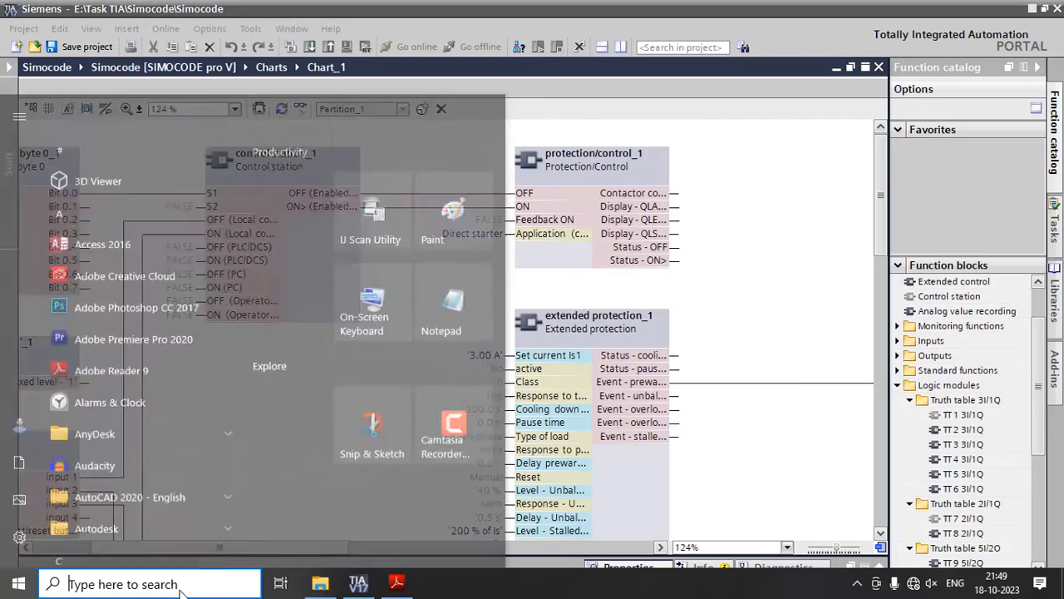
{"action": "left_click", "coordinate": [394, 581]}
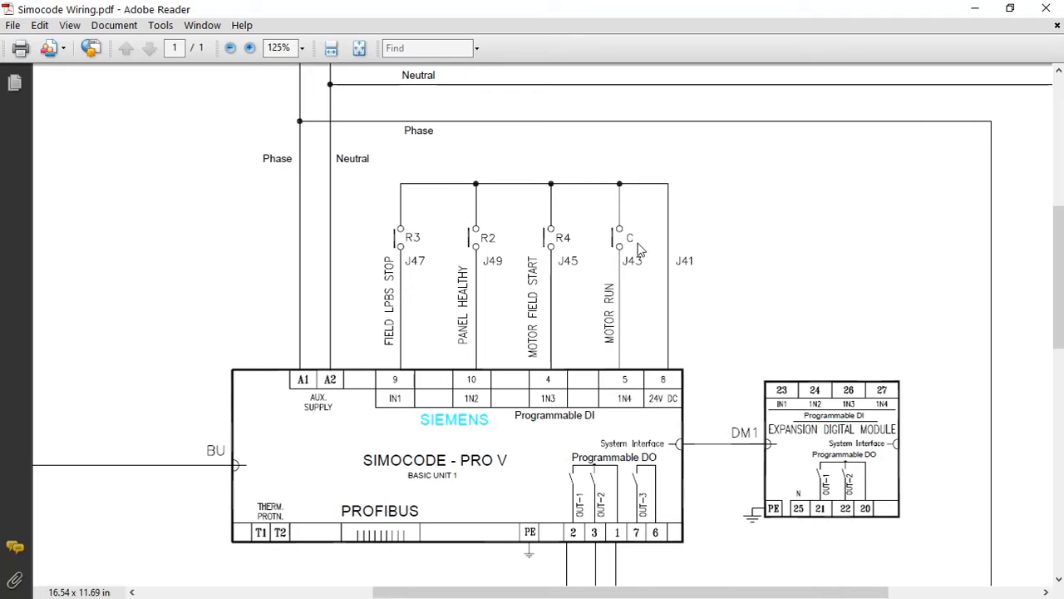
{"action": "scroll", "coordinate": [582, 481], "scroll_direction": "down", "scroll_amount": 3}
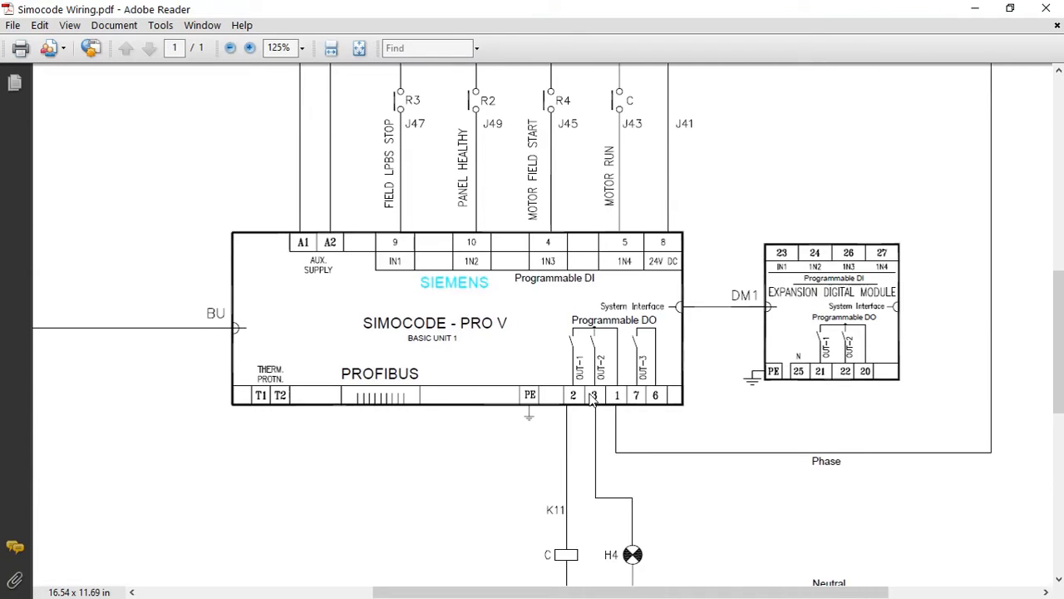
{"action": "scroll", "coordinate": [574, 416], "scroll_direction": "down", "scroll_amount": 1}
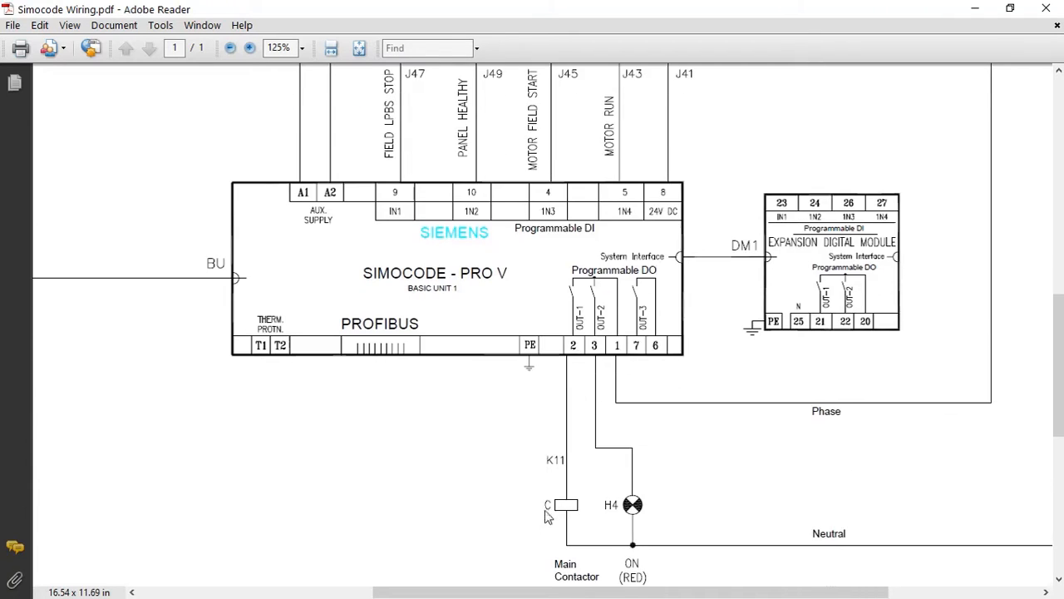
{"action": "scroll", "coordinate": [705, 200], "scroll_direction": "up", "scroll_amount": 3}
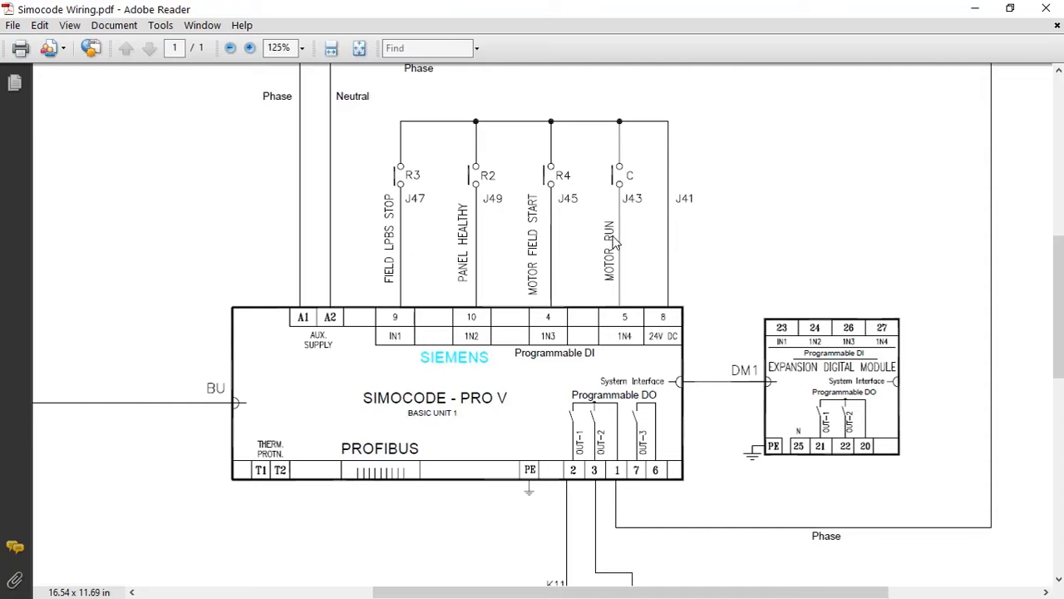
Return to TIA Portal and connect BU inputs input 4 to Feedback ON of the Protection/Control block
{"action": "key", "text": "super"}
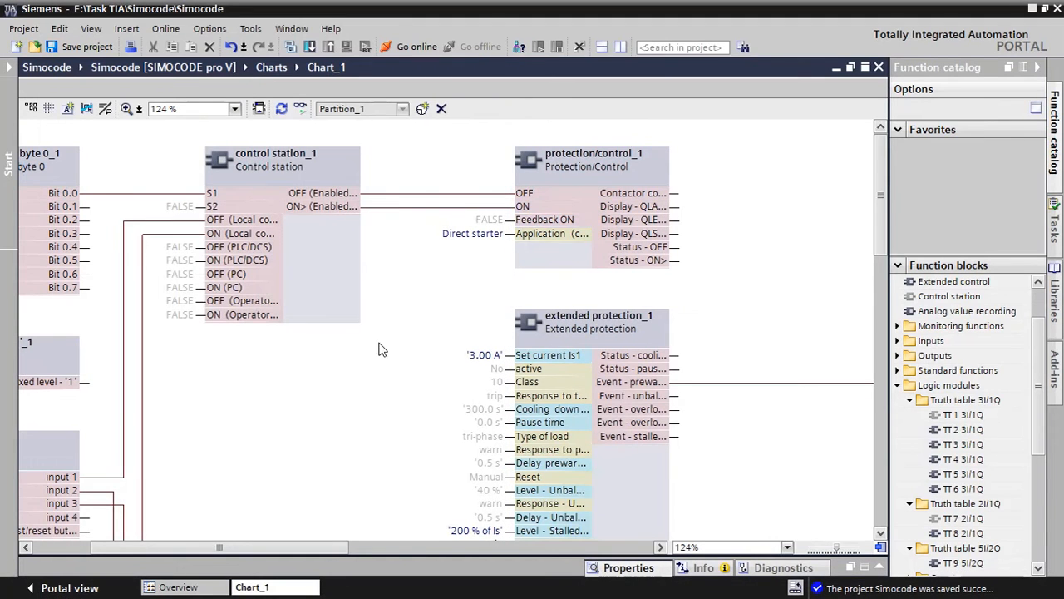
{"action": "scroll", "coordinate": [282, 418], "scroll_direction": "down", "scroll_amount": 3}
{"action": "scroll", "coordinate": [104, 453], "scroll_direction": "up", "scroll_amount": 3}
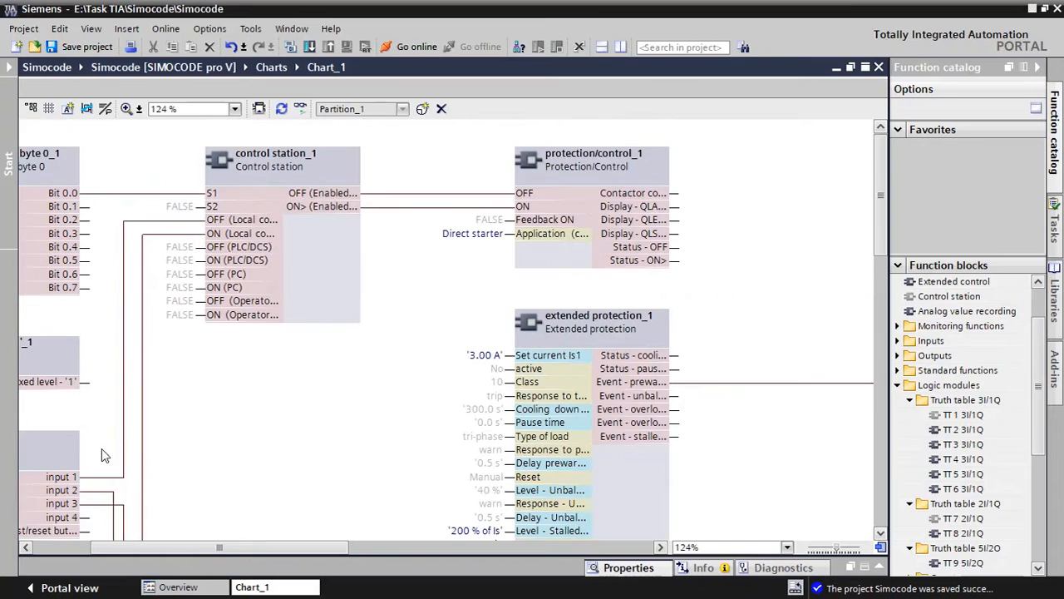
{"action": "left_click", "coordinate": [85, 517]}
{"action": "left_click_drag", "start_coordinate": [84, 518], "coordinate": [213, 332]}
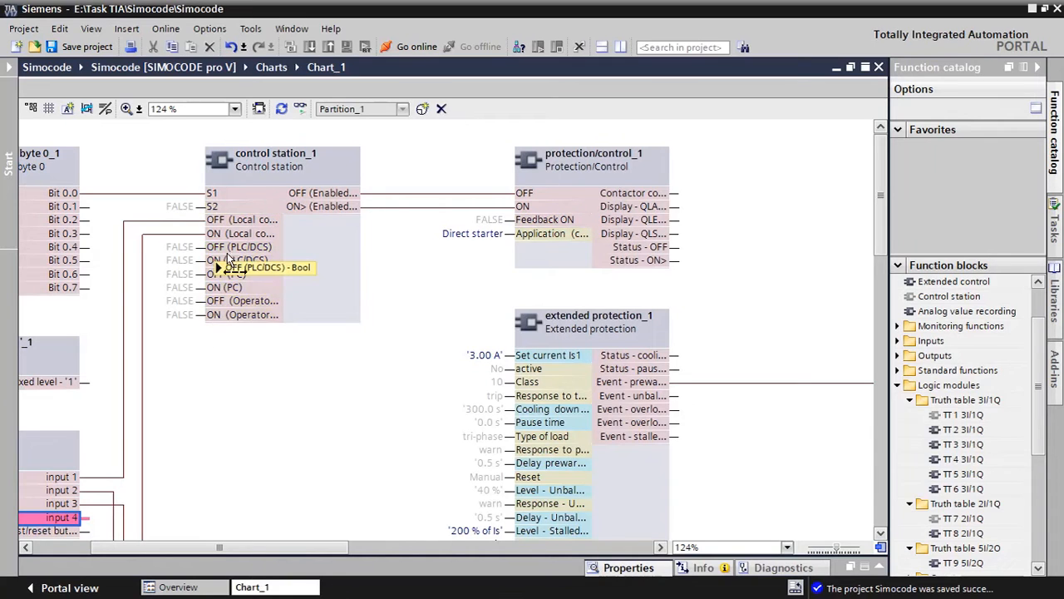
{"action": "left_click_drag", "start_coordinate": [227, 253], "coordinate": [506, 221]}
{"action": "left_click", "coordinate": [111, 440]}
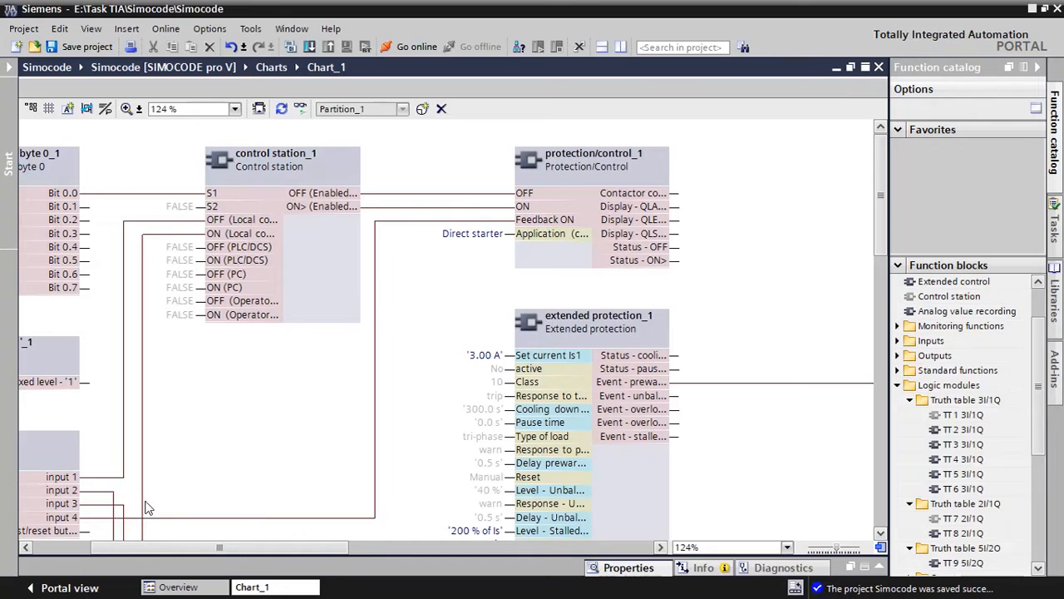
{"action": "scroll", "coordinate": [91, 397], "scroll_direction": "down", "scroll_amount": 3}
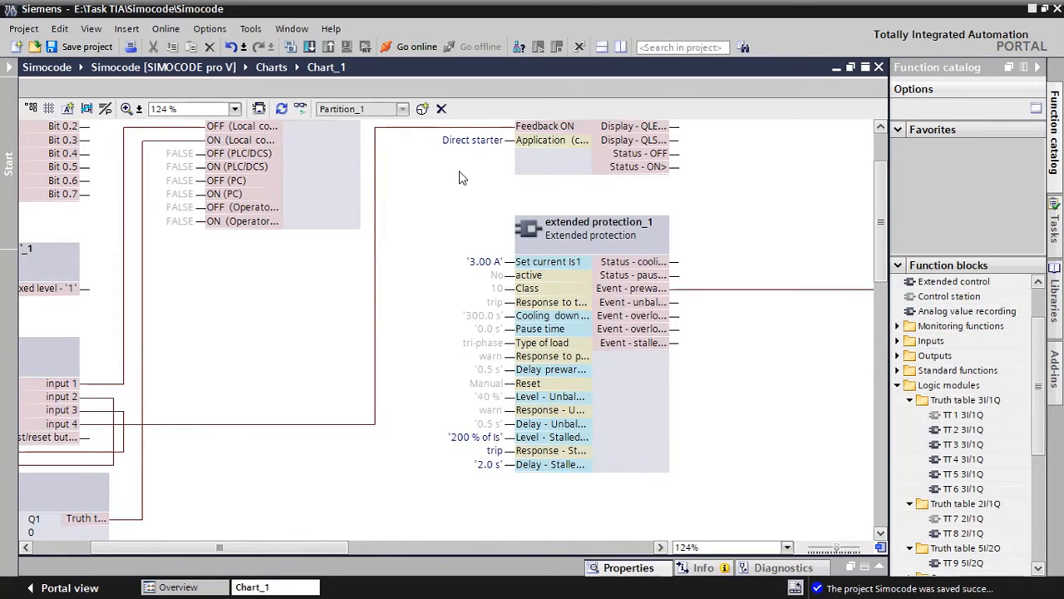
{"action": "scroll", "coordinate": [463, 178], "scroll_direction": "up", "scroll_amount": 3}
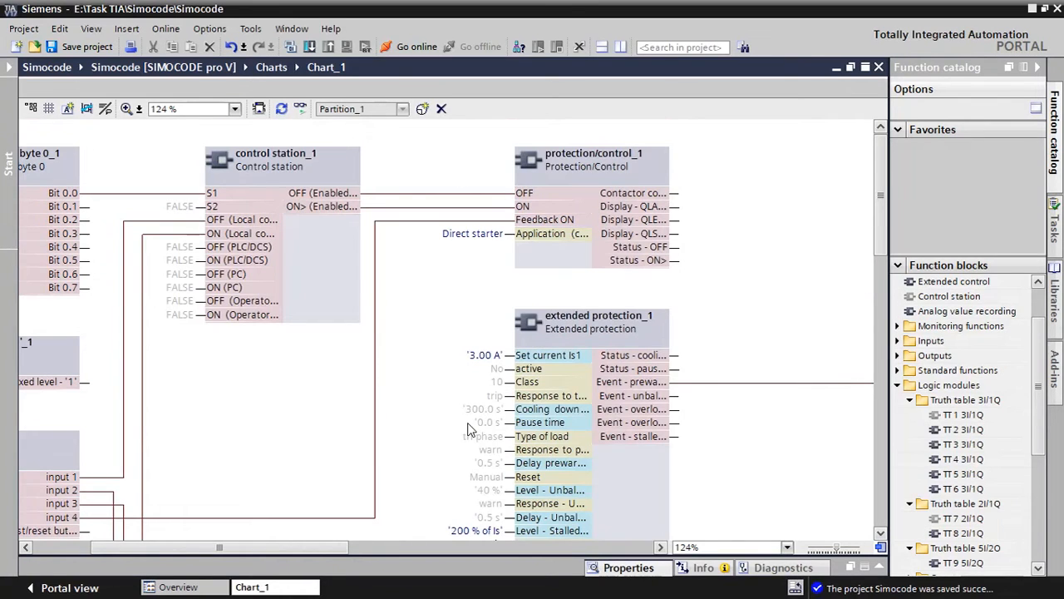
Locate the BU outputs block in the chart and review the Protection/Control outputs and the Feedback ON connection
{"action": "left_click_drag", "start_coordinate": [310, 544], "coordinate": [353, 530]}
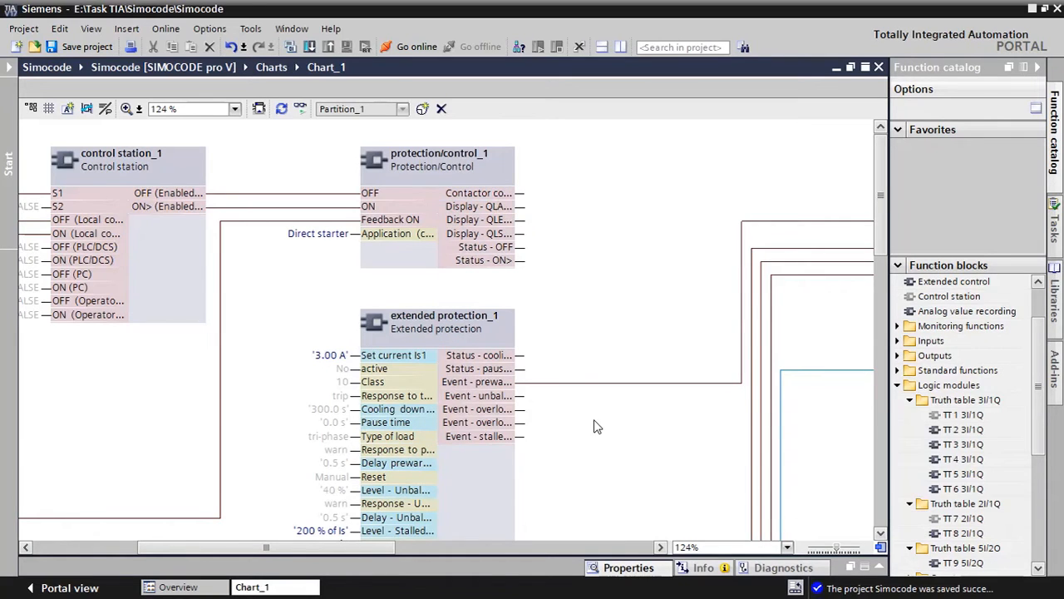
{"action": "left_click_drag", "start_coordinate": [357, 546], "coordinate": [446, 546]}
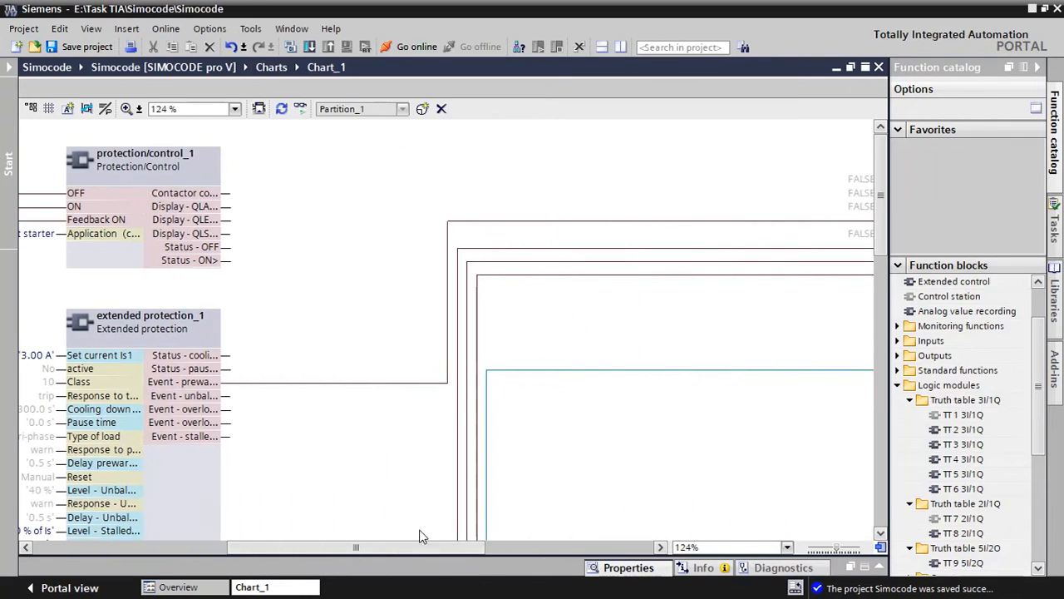
{"action": "scroll", "coordinate": [665, 432], "scroll_direction": "down", "scroll_amount": 5}
{"action": "scroll", "coordinate": [674, 457], "scroll_direction": "down", "scroll_amount": 2}
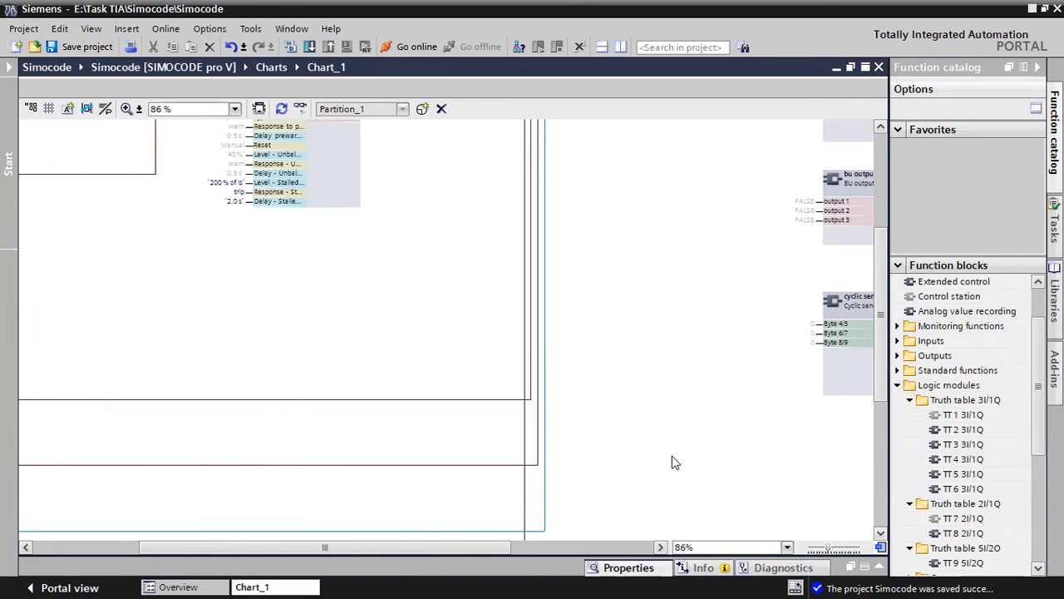
{"action": "left_click_drag", "start_coordinate": [467, 545], "coordinate": [563, 553]}
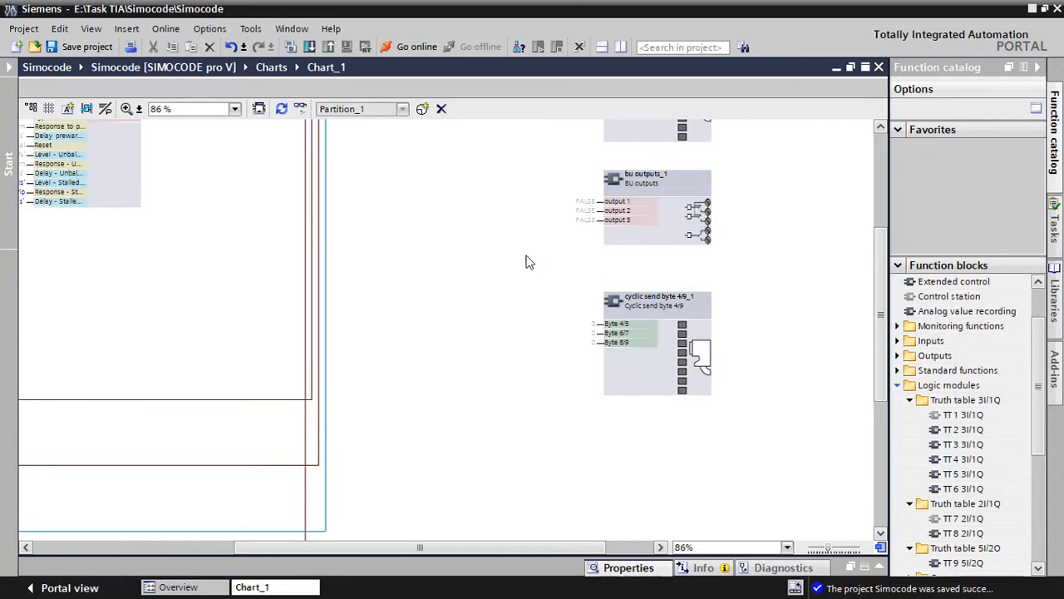
{"action": "scroll", "coordinate": [459, 261], "scroll_direction": "up", "scroll_amount": 3}
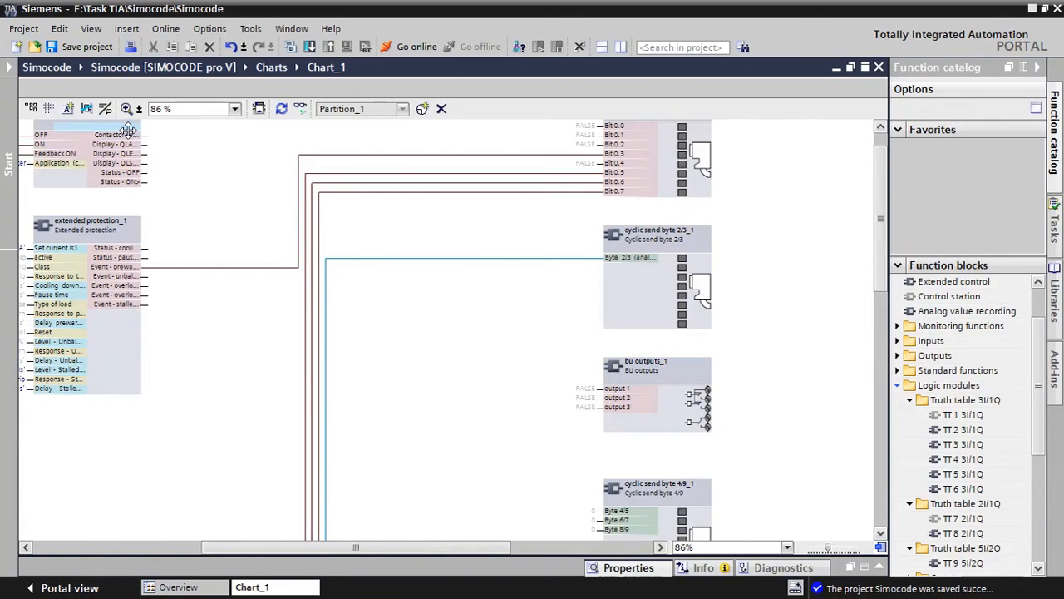
{"action": "scroll", "coordinate": [129, 143], "scroll_direction": "up", "scroll_amount": 5}
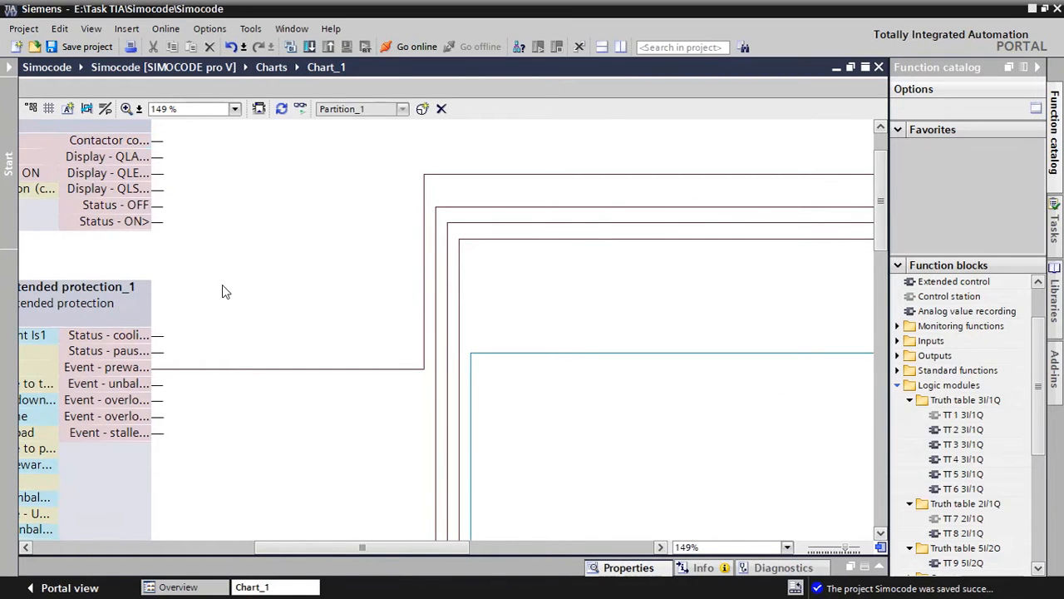
{"action": "left_click_drag", "start_coordinate": [344, 547], "coordinate": [230, 547]}
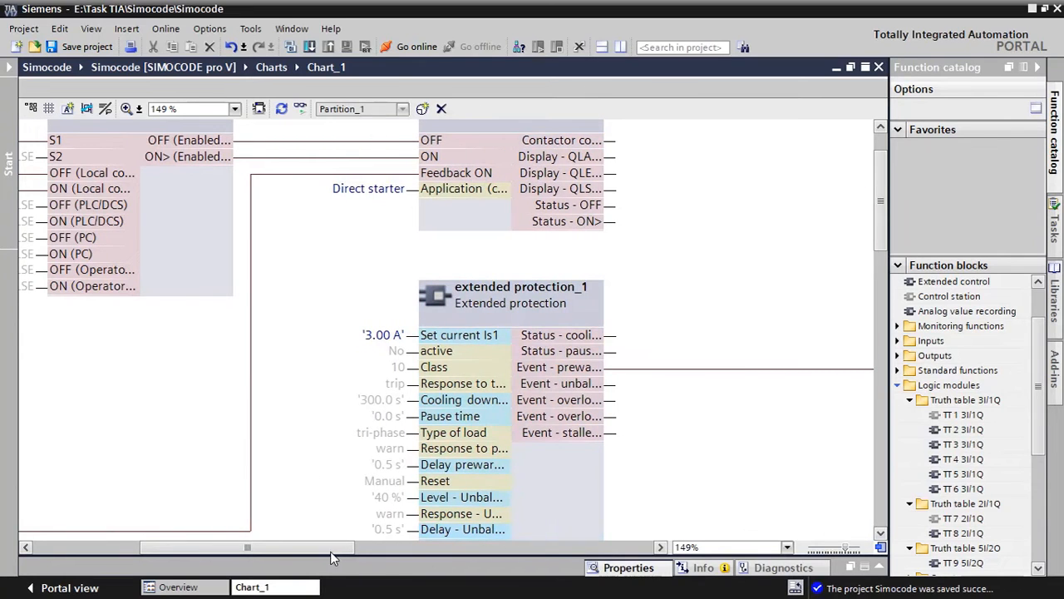
{"action": "left_click_drag", "start_coordinate": [322, 547], "coordinate": [273, 547]}
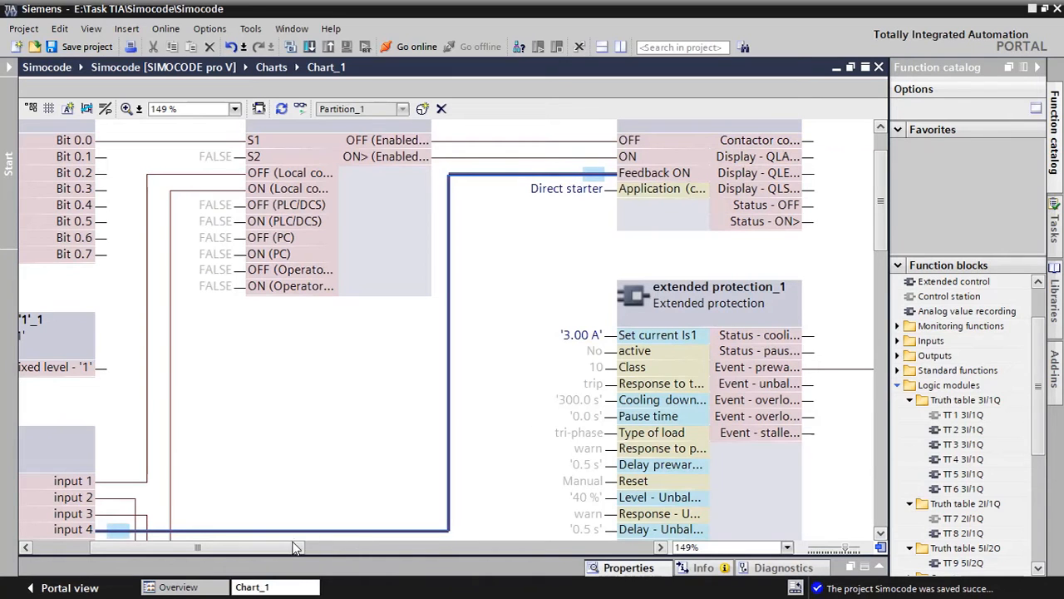
Connect the first contactor control output of the Protection/Control block to output 1 of the BU outputs block
{"action": "left_click_drag", "start_coordinate": [287, 545], "coordinate": [400, 550]}
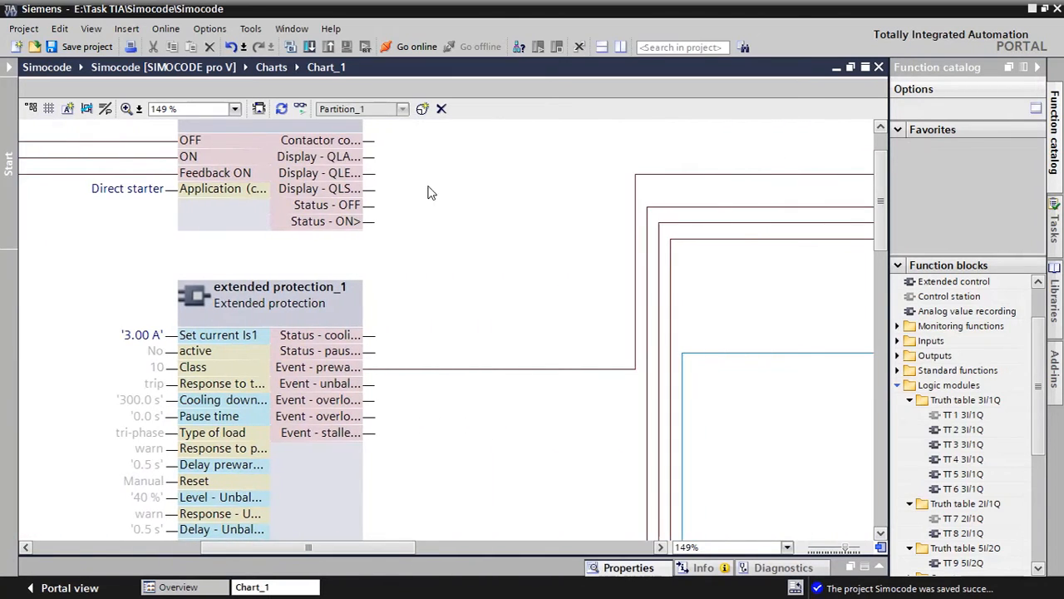
{"action": "left_click", "coordinate": [369, 141]}
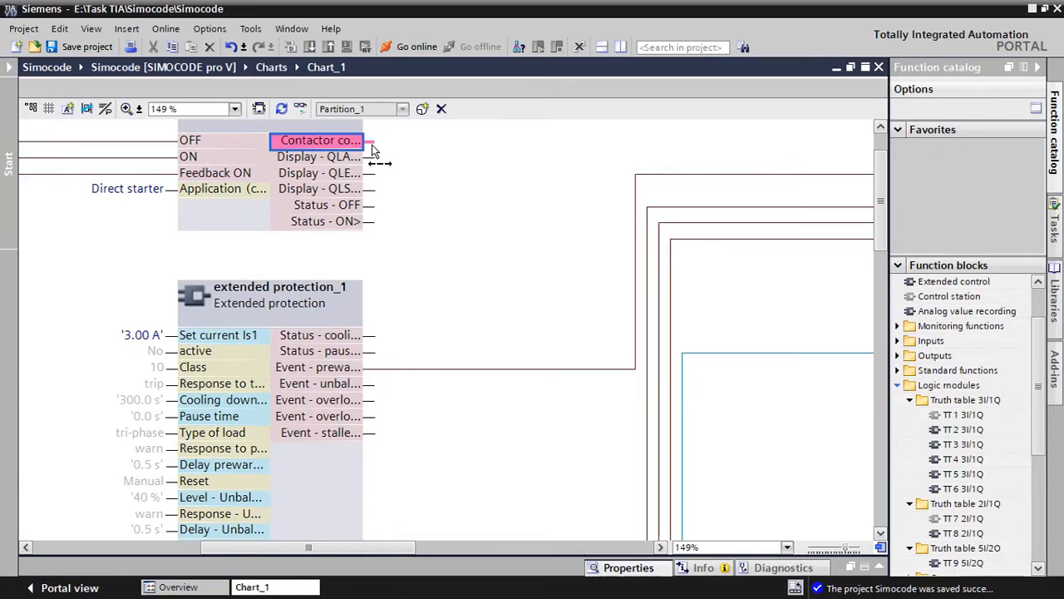
{"action": "left_click_drag", "start_coordinate": [346, 546], "coordinate": [527, 442]}
{"action": "scroll", "coordinate": [510, 424], "scroll_direction": "down", "scroll_amount": 3}
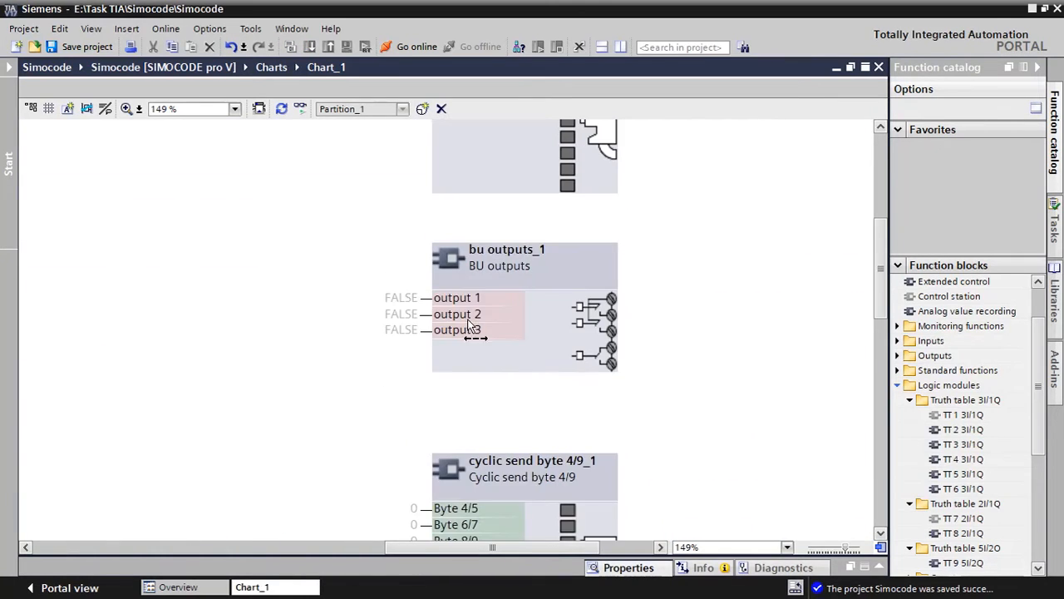
{"action": "left_click", "coordinate": [425, 299]}
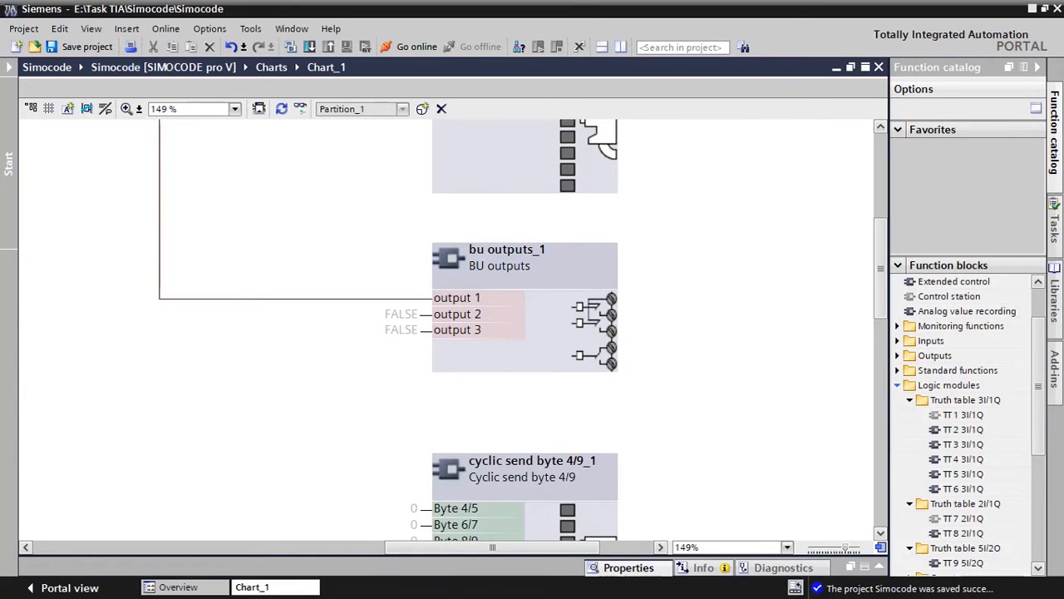
Switch to Simocode Wiring.pdf and check the H4 ON lamp wired to OUT-2
{"action": "key", "text": "super"}
{"action": "left_click", "coordinate": [399, 582]}
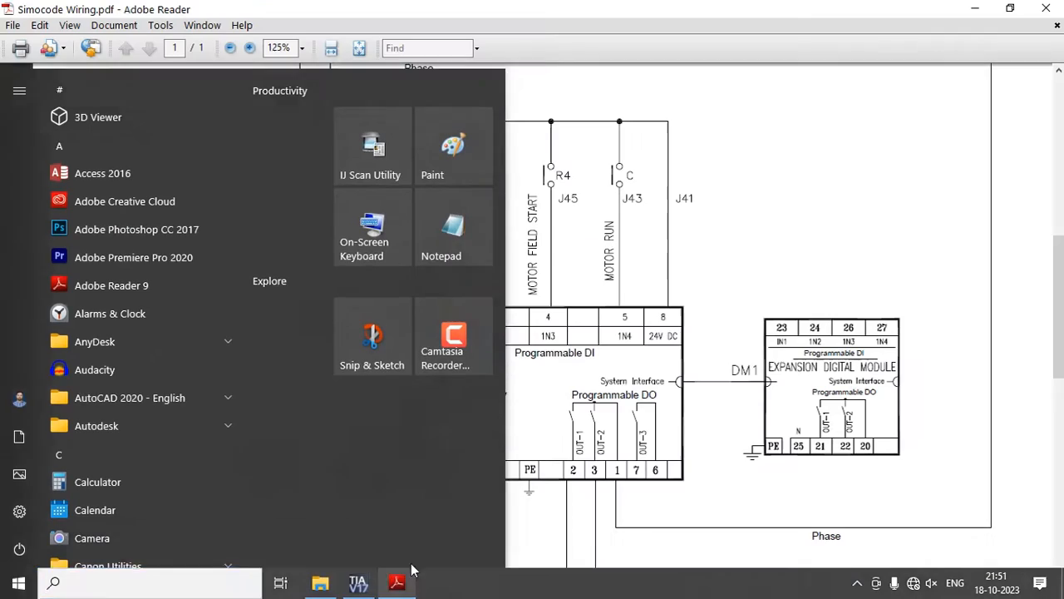
{"action": "scroll", "coordinate": [638, 480], "scroll_direction": "down", "scroll_amount": 4}
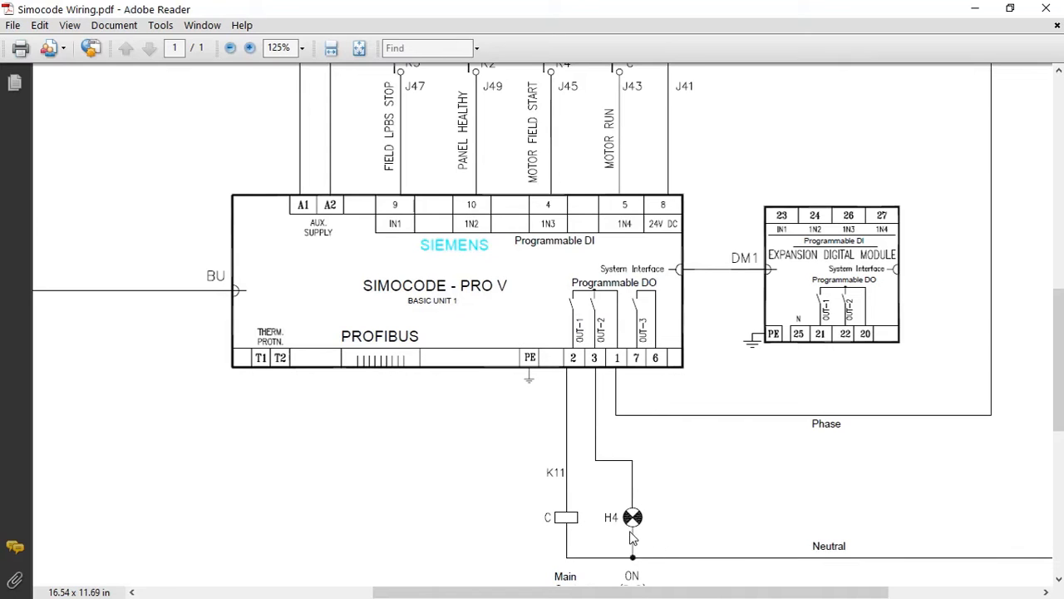
Return to TIA Portal and connect the Display - QLE output of the Protection/Control block to output 2 of BU outputs
{"action": "scroll", "coordinate": [689, 537], "scroll_direction": "down", "scroll_amount": 1}
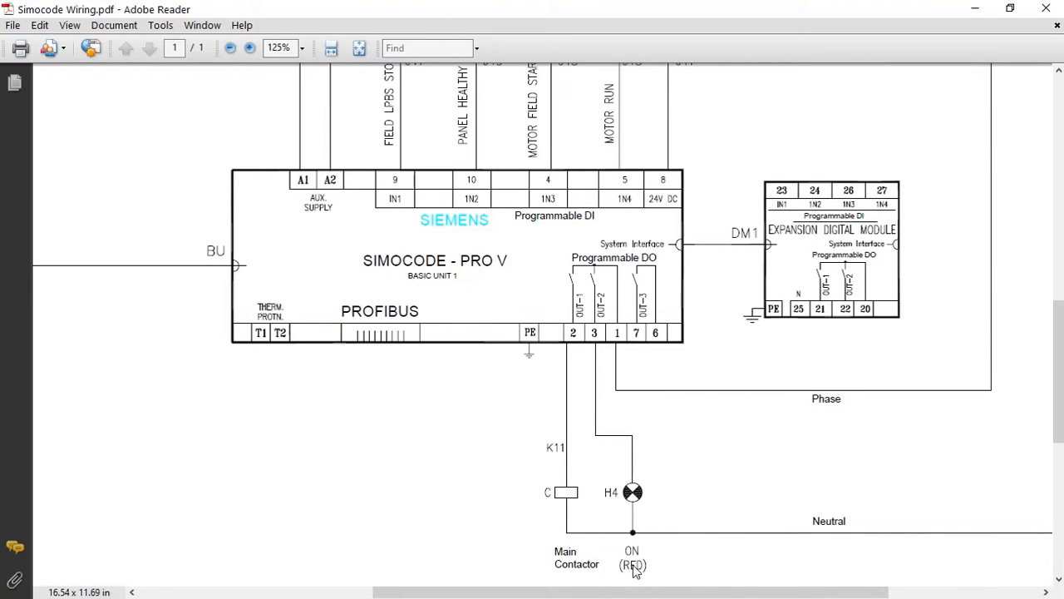
{"action": "key", "text": "super"}
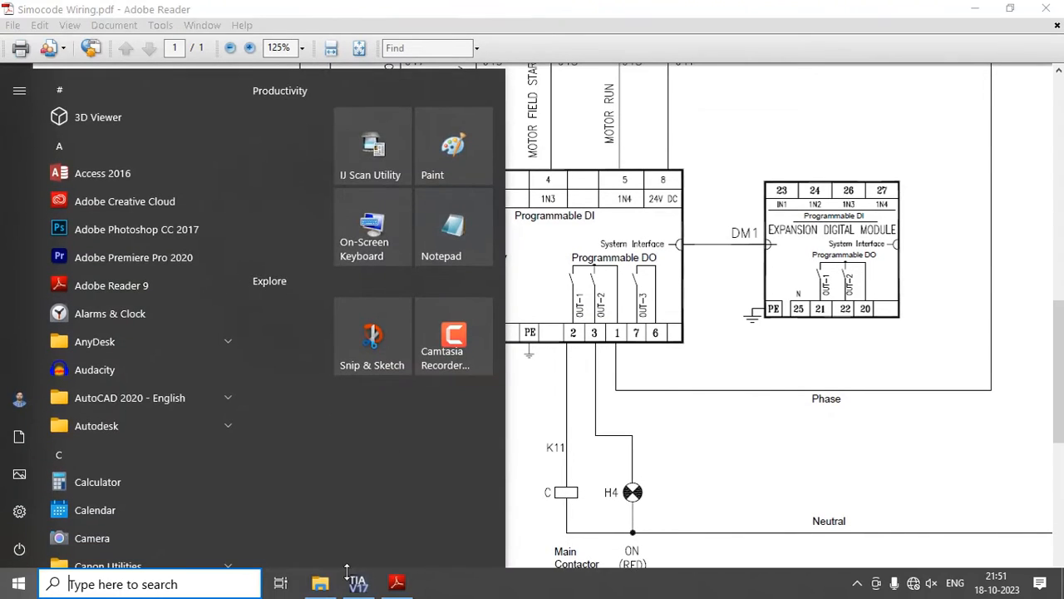
{"action": "left_click", "coordinate": [358, 583]}
{"action": "scroll", "coordinate": [415, 343], "scroll_direction": "up", "scroll_amount": 5}
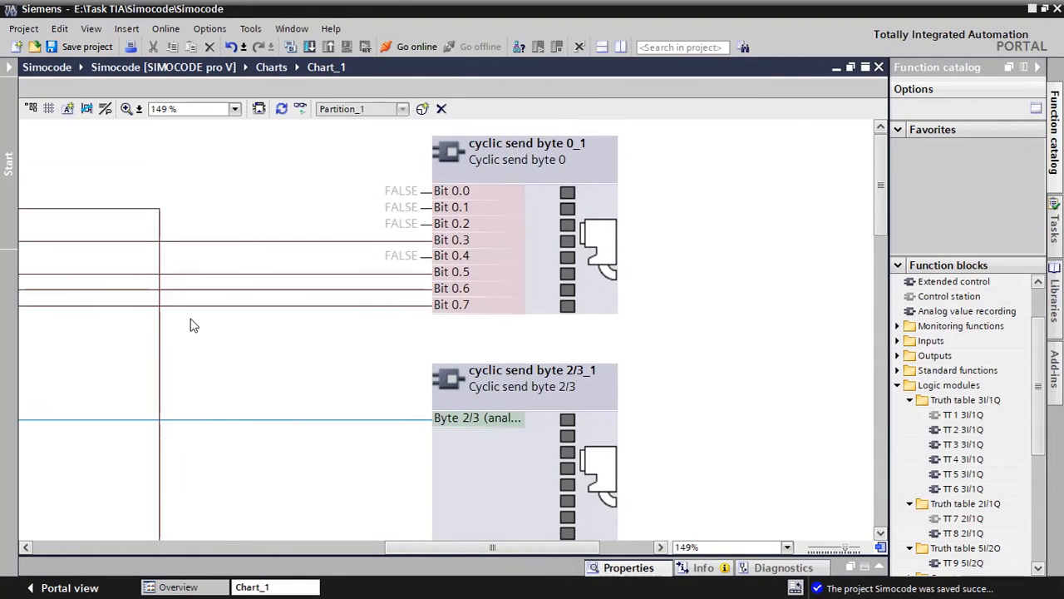
{"action": "left_click_drag", "start_coordinate": [449, 548], "coordinate": [272, 516]}
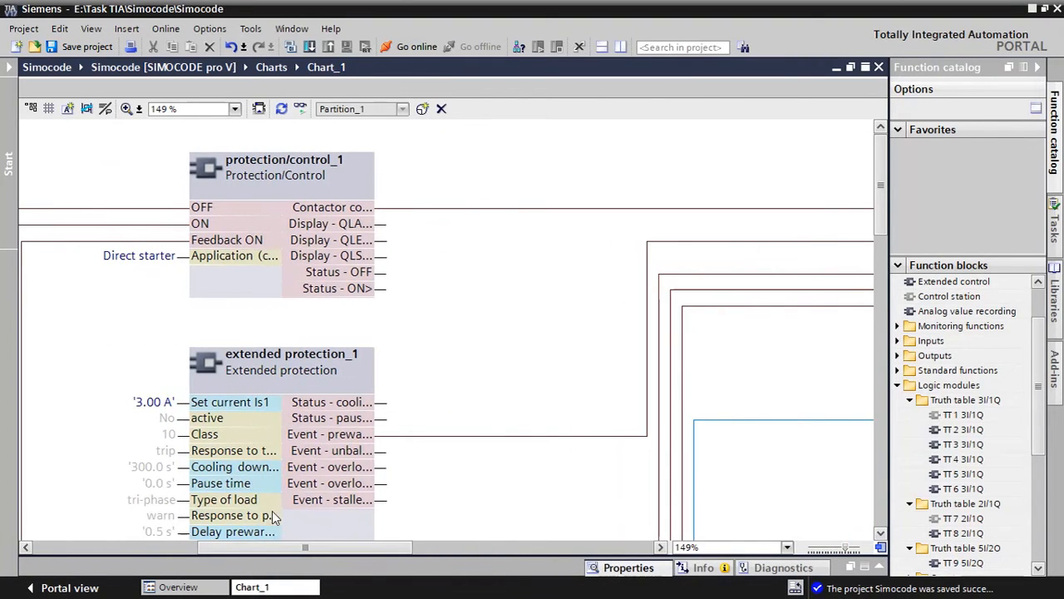
{"action": "left_click", "coordinate": [379, 243]}
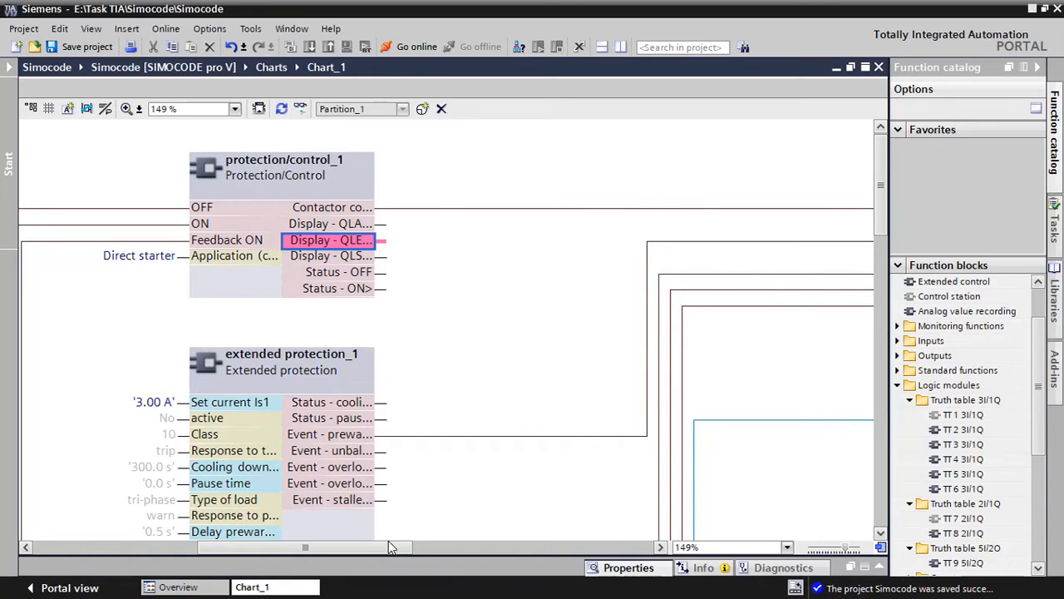
{"action": "left_click_drag", "start_coordinate": [388, 547], "coordinate": [546, 548]}
{"action": "scroll", "coordinate": [562, 495], "scroll_direction": "down", "scroll_amount": 3}
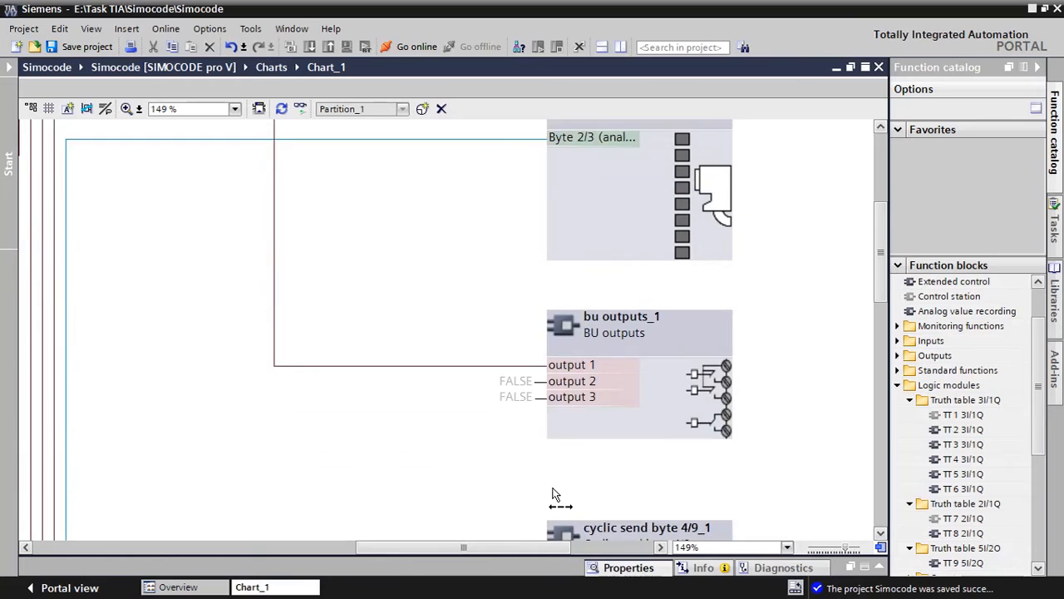
{"action": "left_click", "coordinate": [535, 381]}
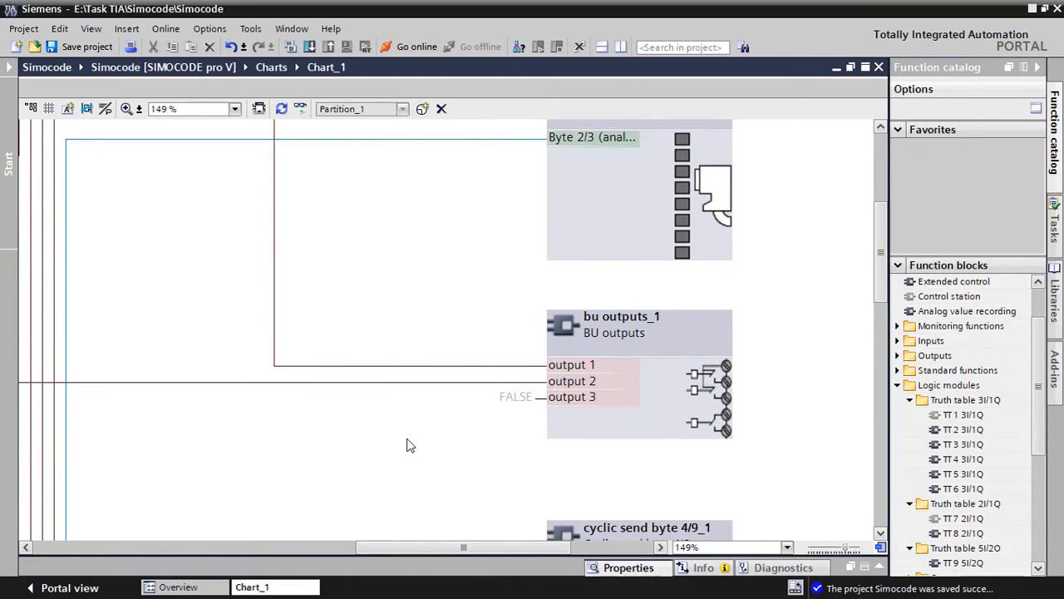
Connect Protection/Control Status - OFF to Bit 0.2 and Status - ON> to Bit 0.1 of the Cyclic send byte 0 block
{"action": "scroll", "coordinate": [407, 445], "scroll_direction": "down", "scroll_amount": 3}
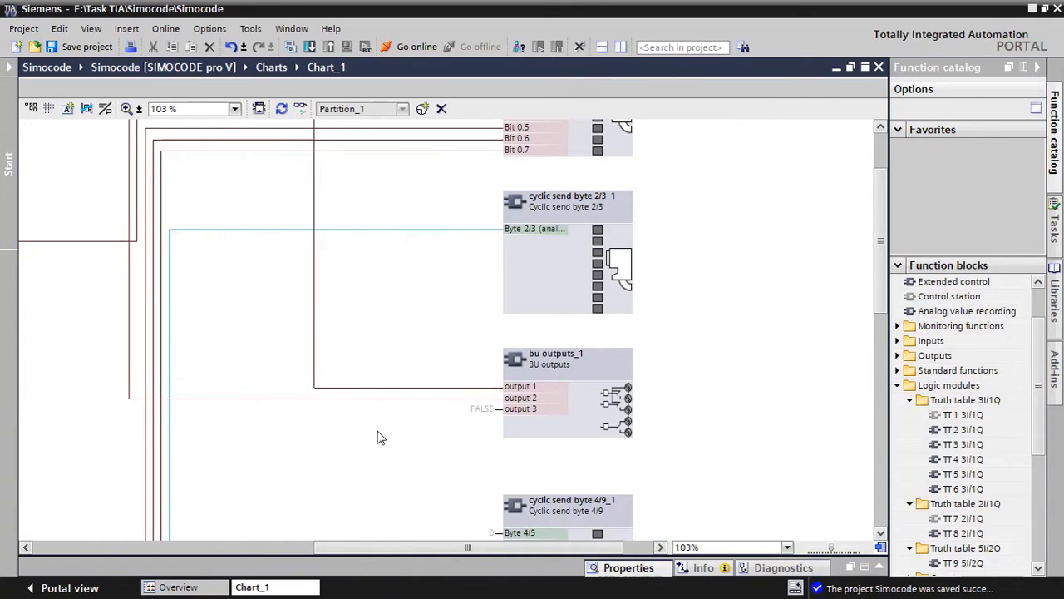
{"action": "scroll", "coordinate": [378, 437], "scroll_direction": "down", "scroll_amount": 2}
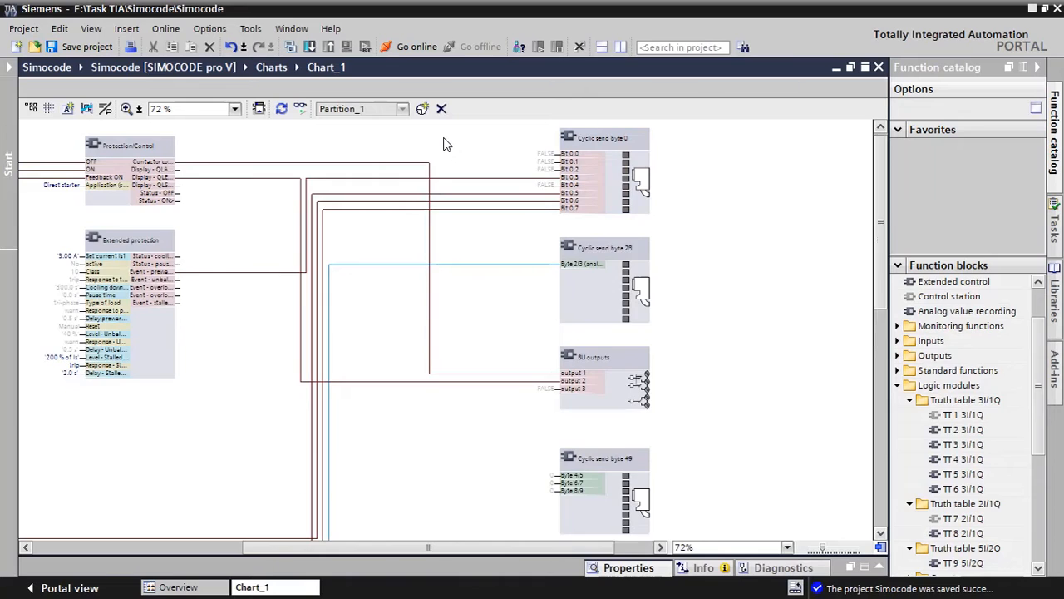
{"action": "scroll", "coordinate": [443, 145], "scroll_direction": "up", "scroll_amount": 2, "text": "ctrl"}
{"action": "left_click_drag", "start_coordinate": [489, 549], "coordinate": [447, 549]}
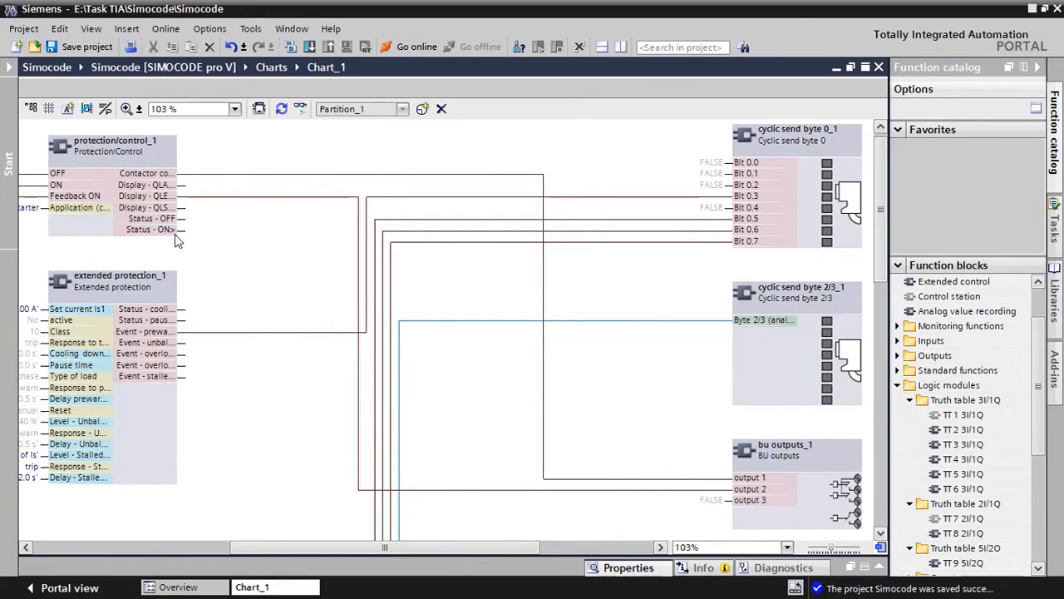
{"action": "left_click_drag", "start_coordinate": [181, 220], "coordinate": [728, 196]}
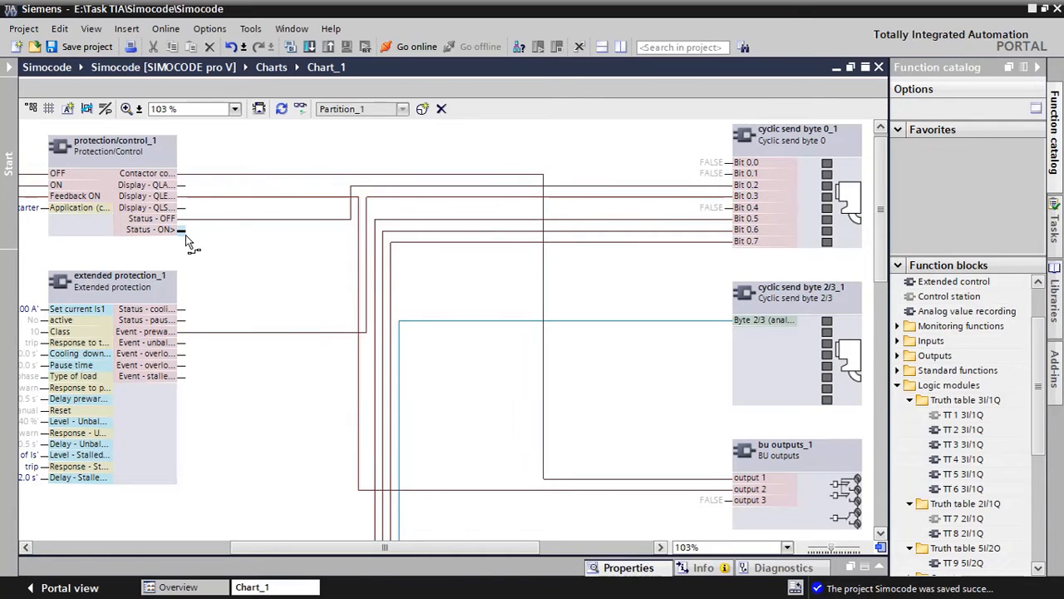
{"action": "left_click_drag", "start_coordinate": [185, 234], "coordinate": [723, 178]}
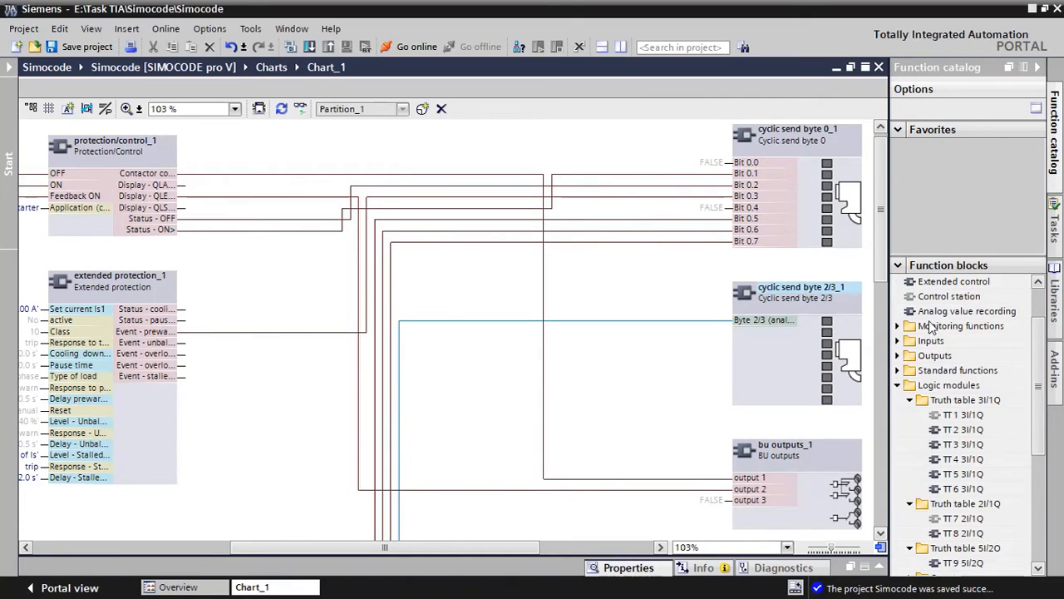
Examine the digital, analog and float value blocks available under Cyclic send data in the function catalog's Outputs group
{"action": "left_click", "coordinate": [902, 356]}
{"action": "left_click", "coordinate": [910, 370]}
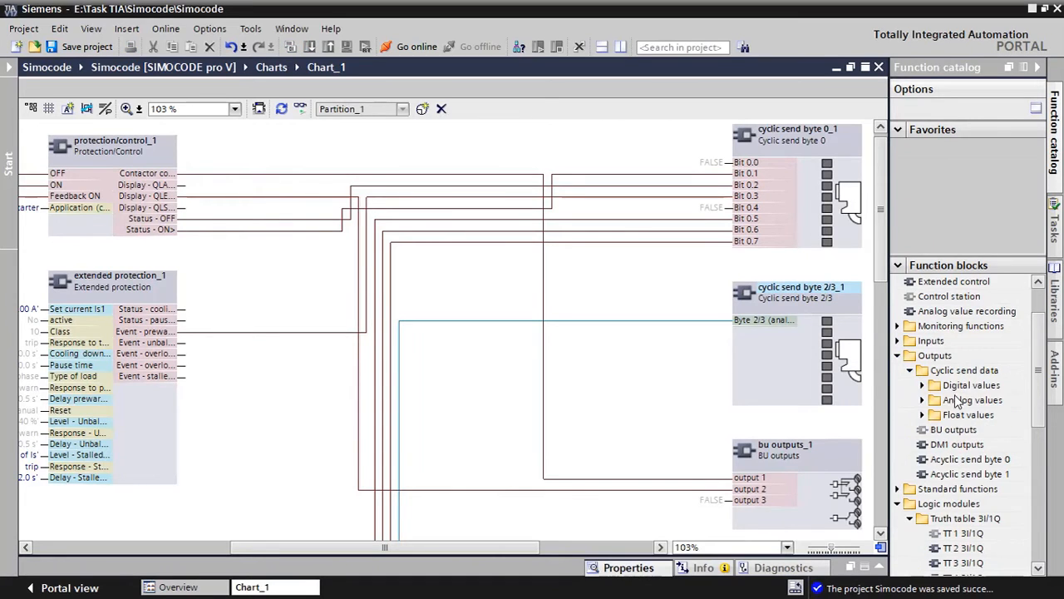
{"action": "left_click", "coordinate": [922, 385]}
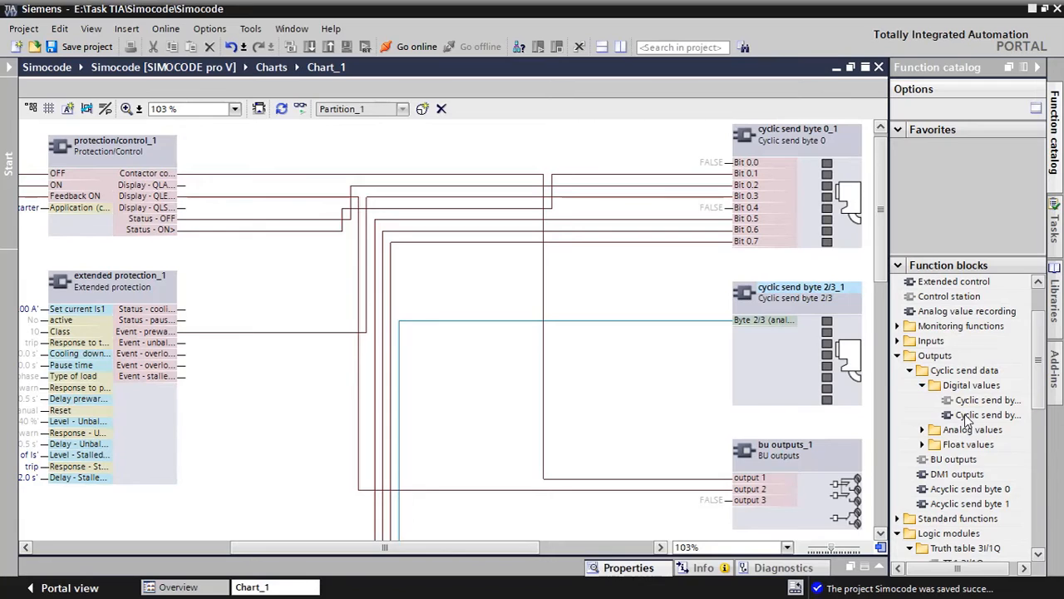
{"action": "left_click", "coordinate": [922, 429]}
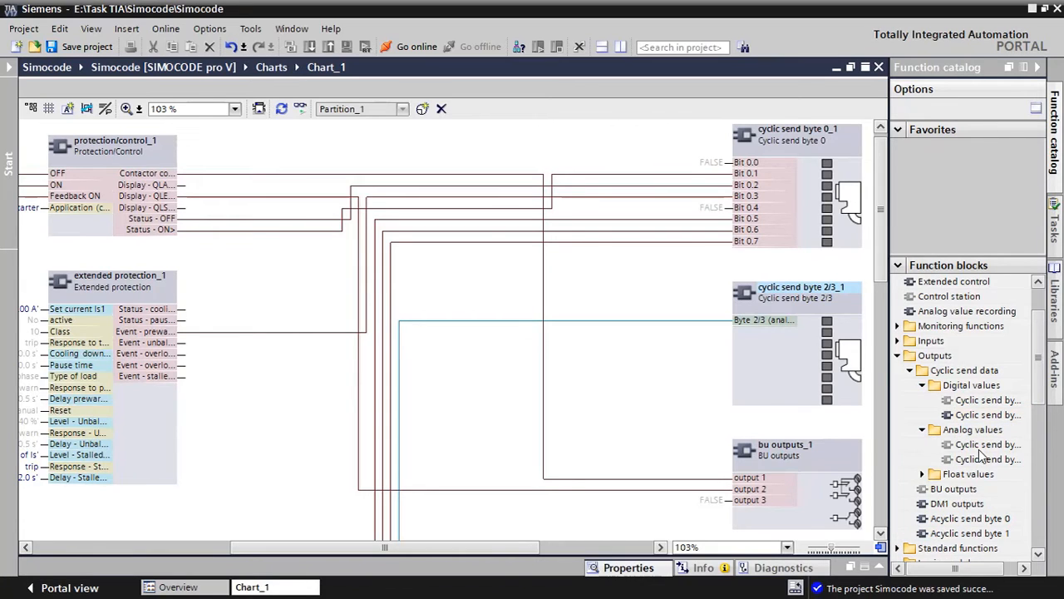
{"action": "left_click", "coordinate": [922, 474]}
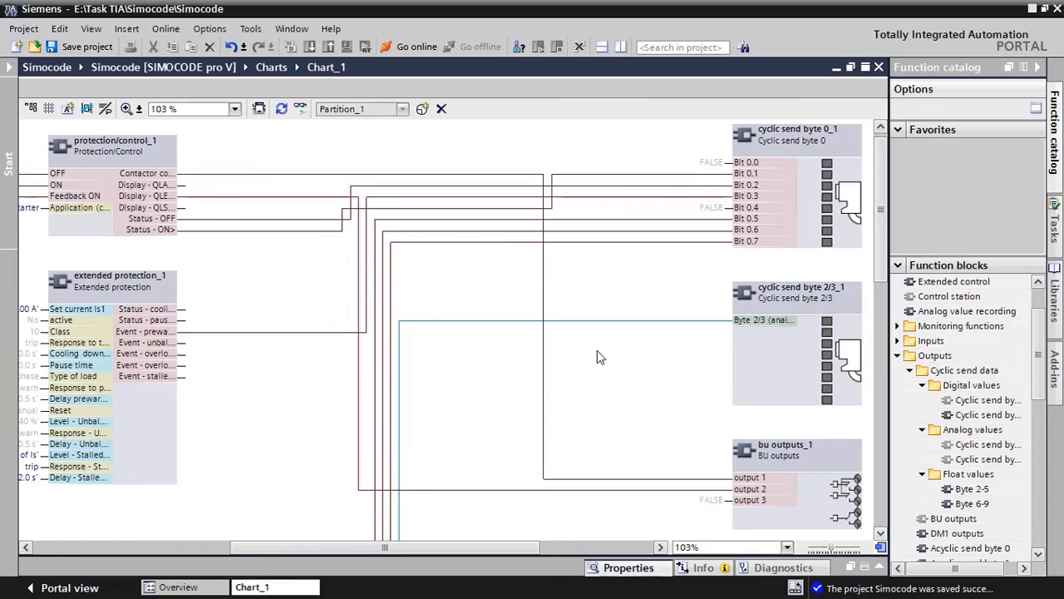
{"action": "left_click_drag", "start_coordinate": [973, 489], "coordinate": [842, 378]}
{"action": "left_click", "coordinate": [910, 371]}
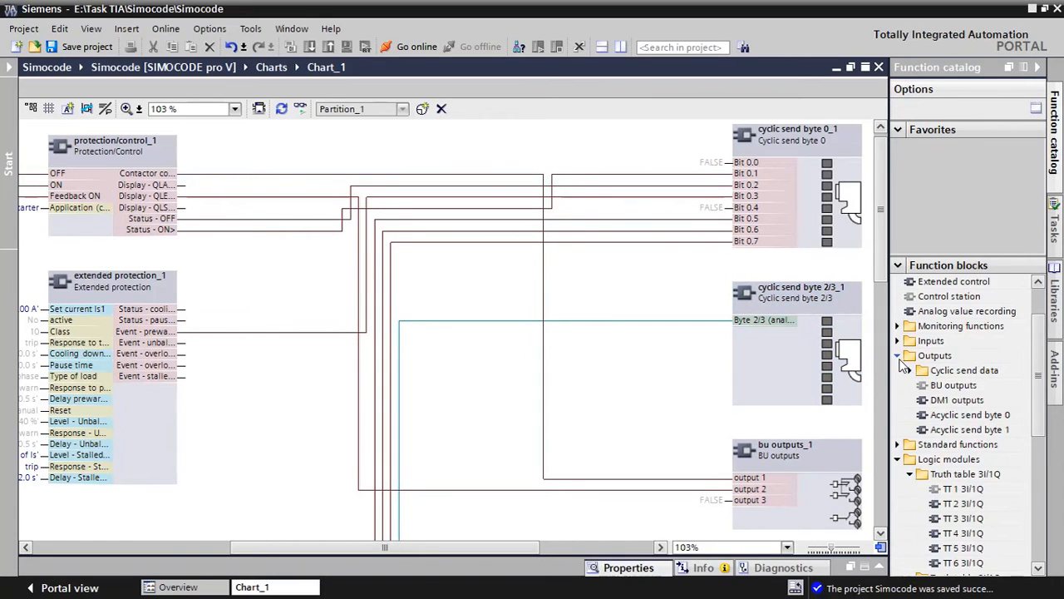
{"action": "left_click", "coordinate": [899, 357]}
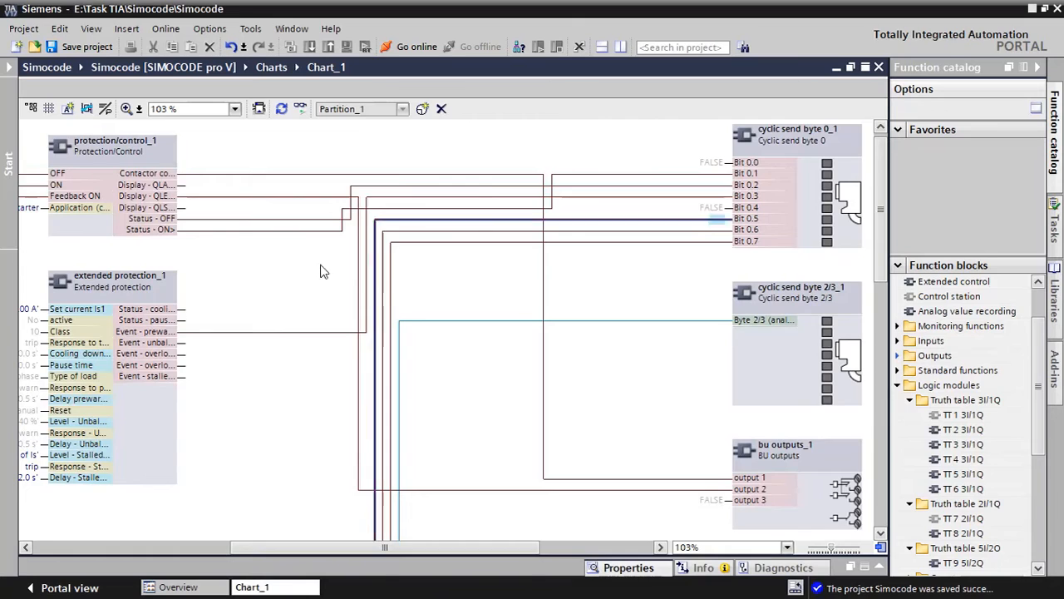
Connect Cyclic receive byte 0 Bit 0.1 to ON (PLC/DCS) and Bit 0.2 to OFF (PLC/DCS) of the control station
{"action": "left_click_drag", "start_coordinate": [831, 548], "coordinate": [822, 550]}
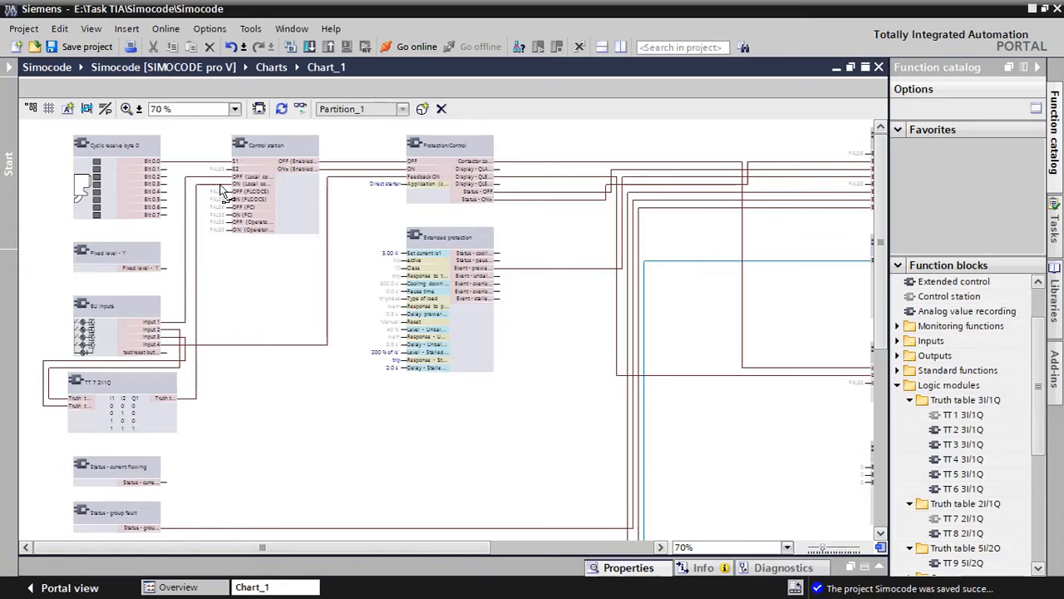
{"action": "scroll", "coordinate": [128, 202], "scroll_direction": "up", "scroll_amount": 5}
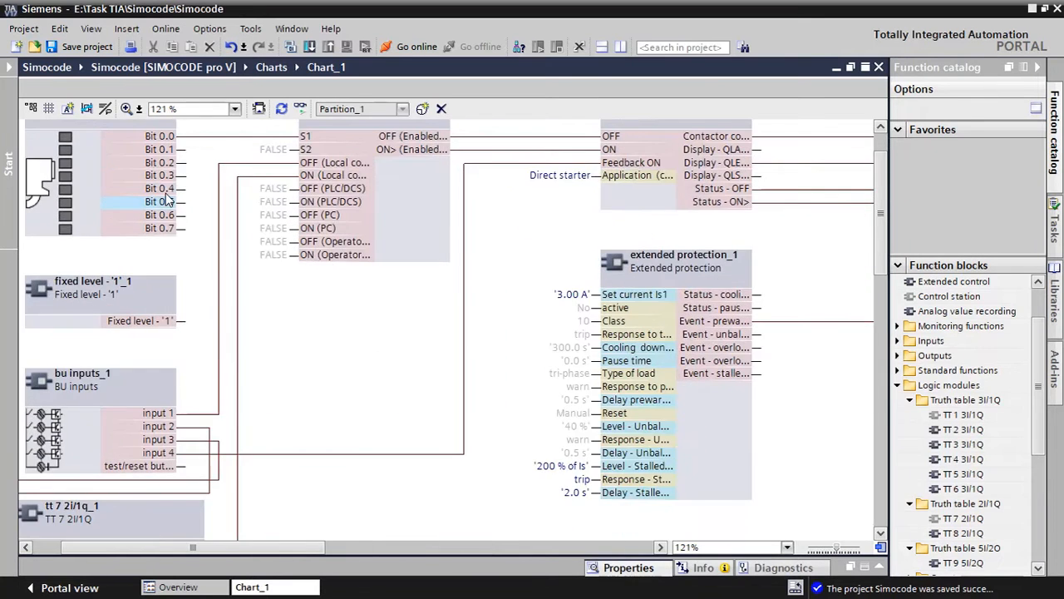
{"action": "scroll", "coordinate": [192, 168], "scroll_direction": "up", "scroll_amount": 2}
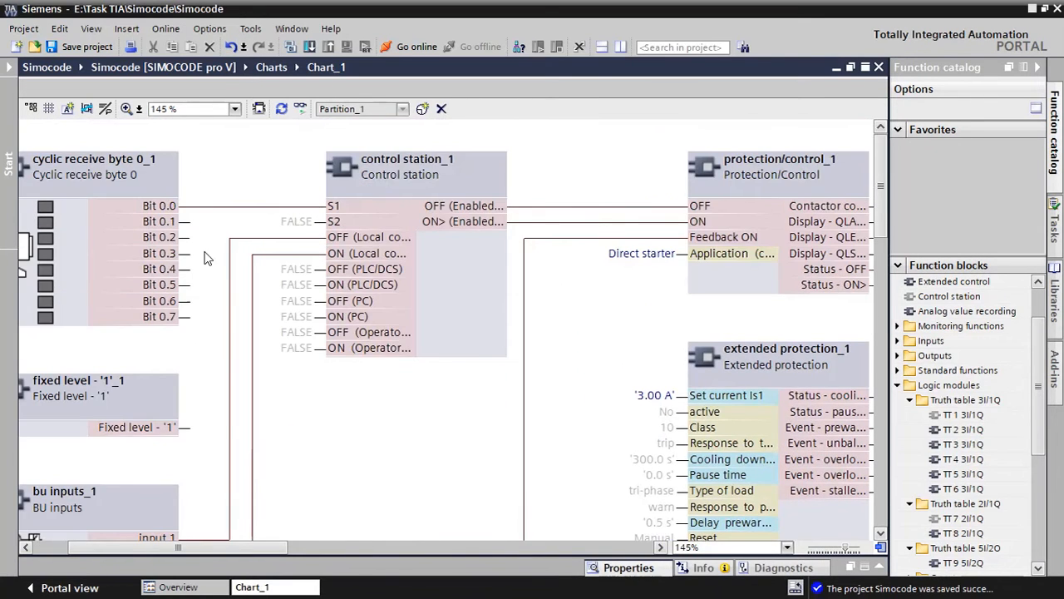
{"action": "left_click_drag", "start_coordinate": [281, 548], "coordinate": [204, 545]}
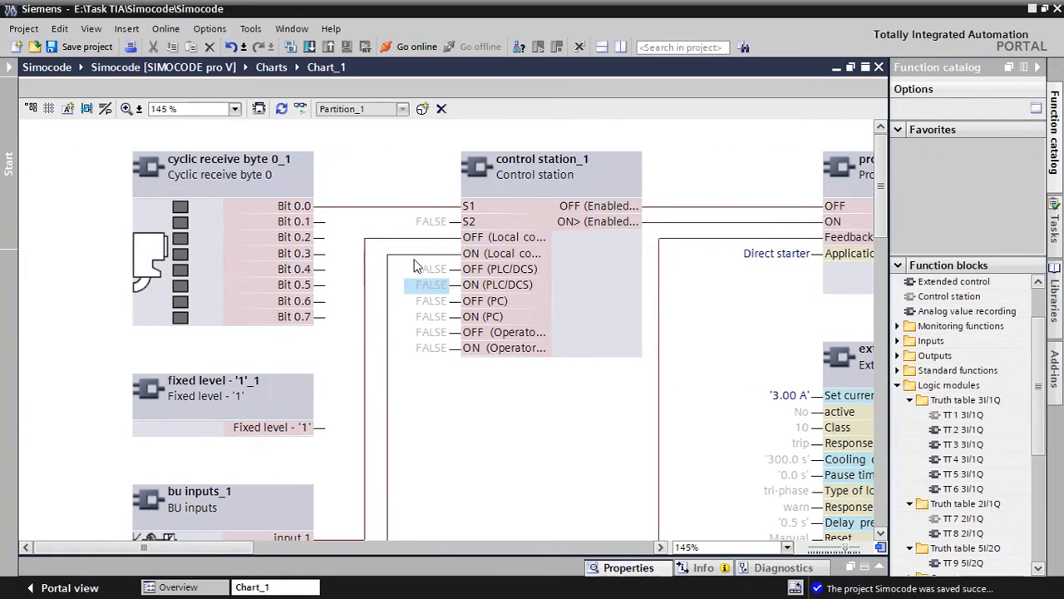
{"action": "left_click", "coordinate": [336, 207]}
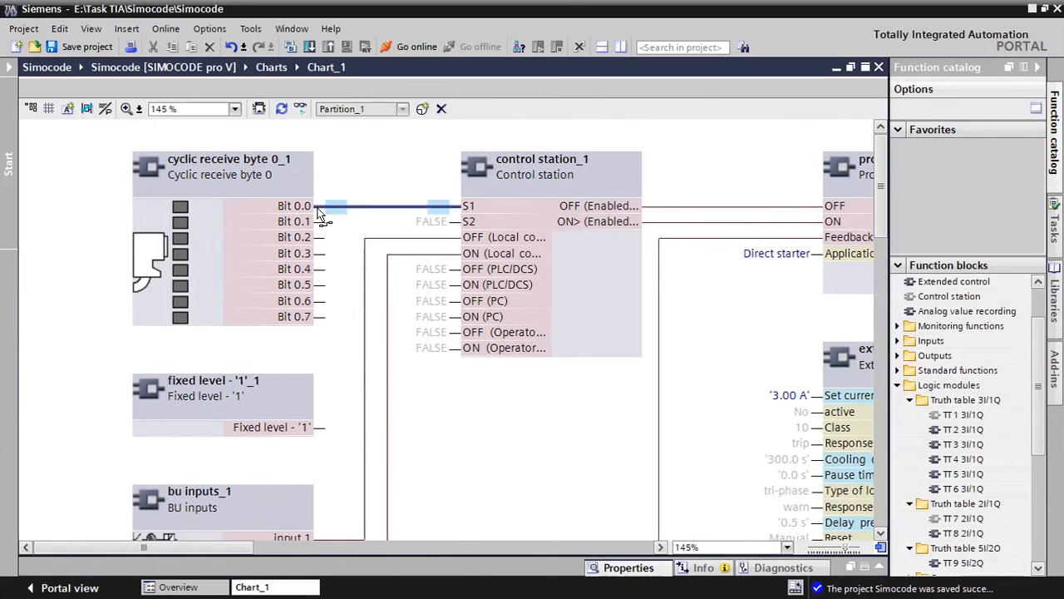
{"action": "left_click", "coordinate": [317, 211]}
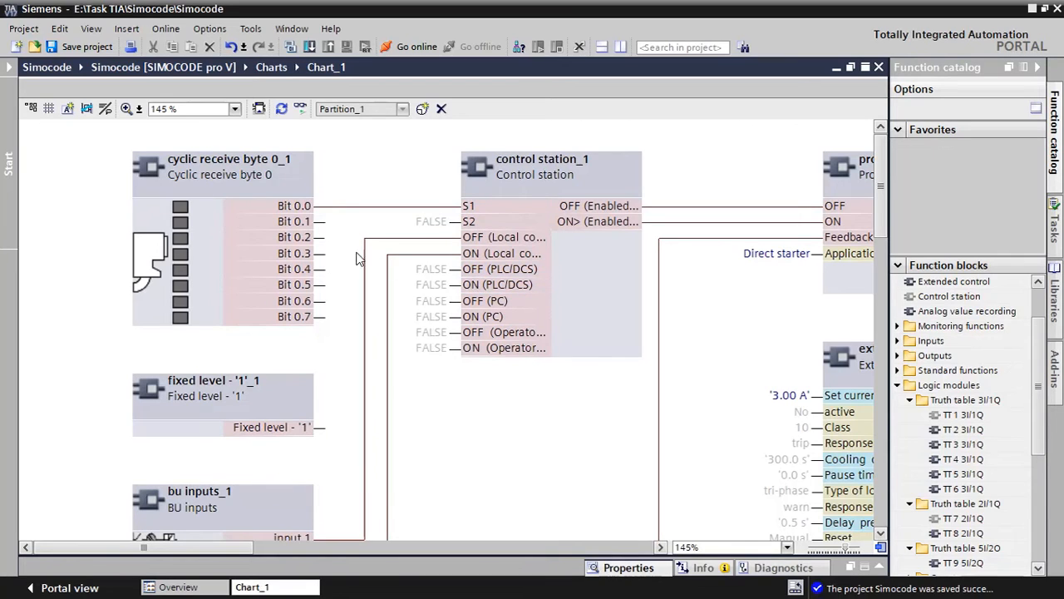
{"action": "left_click_drag", "start_coordinate": [324, 223], "coordinate": [453, 291]}
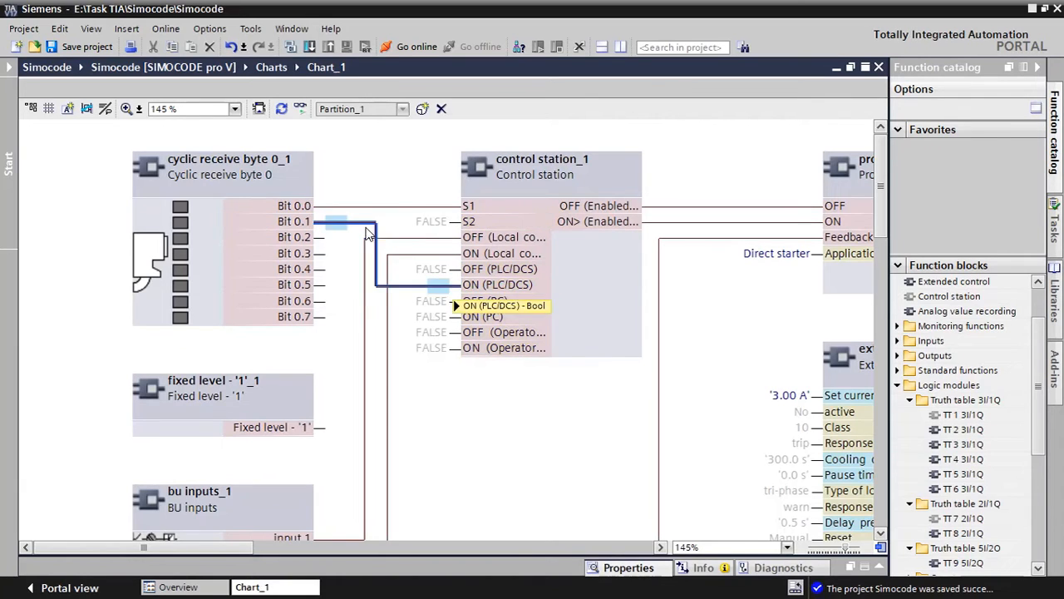
{"action": "left_click", "coordinate": [322, 240]}
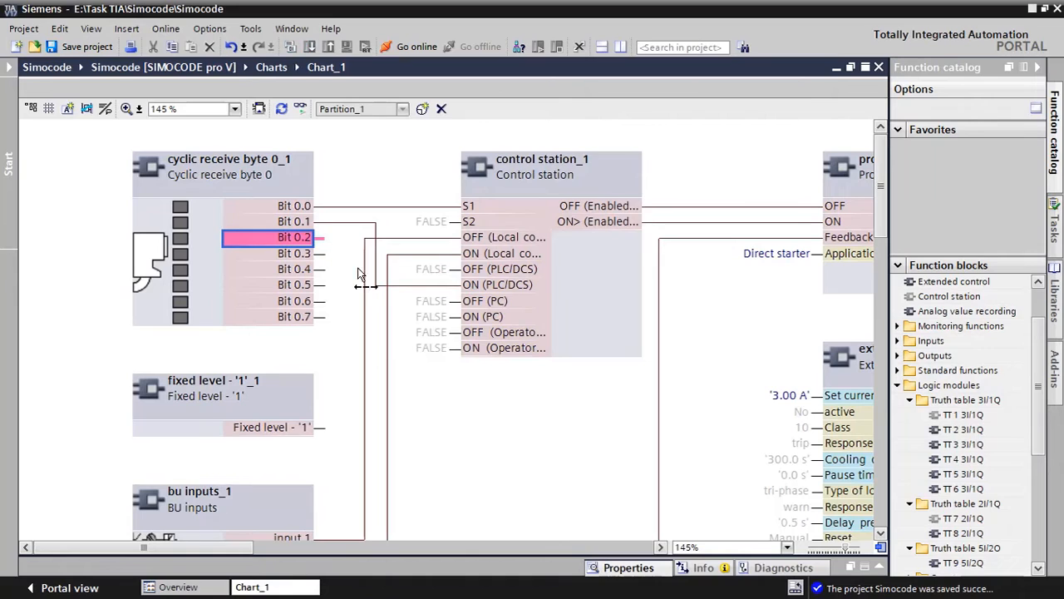
{"action": "left_click_drag", "start_coordinate": [455, 281], "coordinate": [453, 270]}
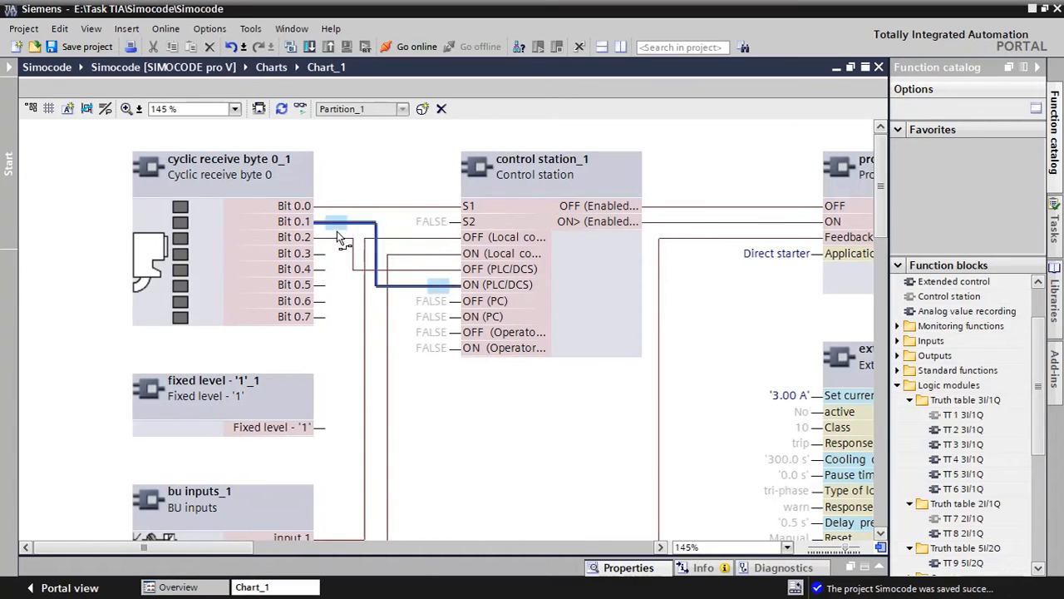
Review the signal paths from Cyclic receive byte 0 through the control station and Protection/Control to Cyclic send byte 0
{"action": "left_click", "coordinate": [353, 206]}
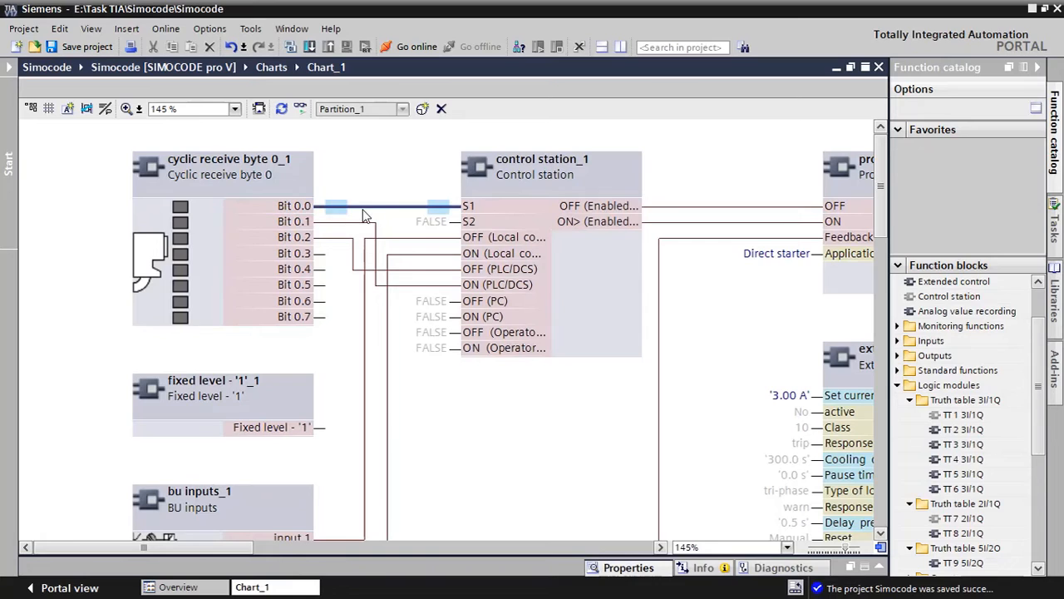
{"action": "left_click", "coordinate": [470, 209]}
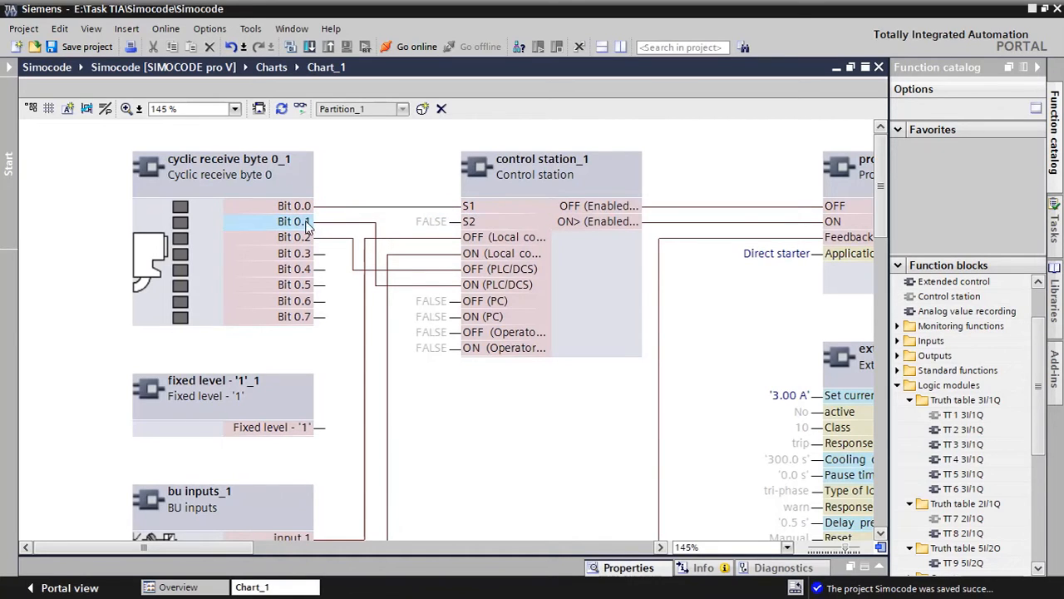
{"action": "left_click", "coordinate": [353, 225]}
{"action": "left_click", "coordinate": [464, 289]}
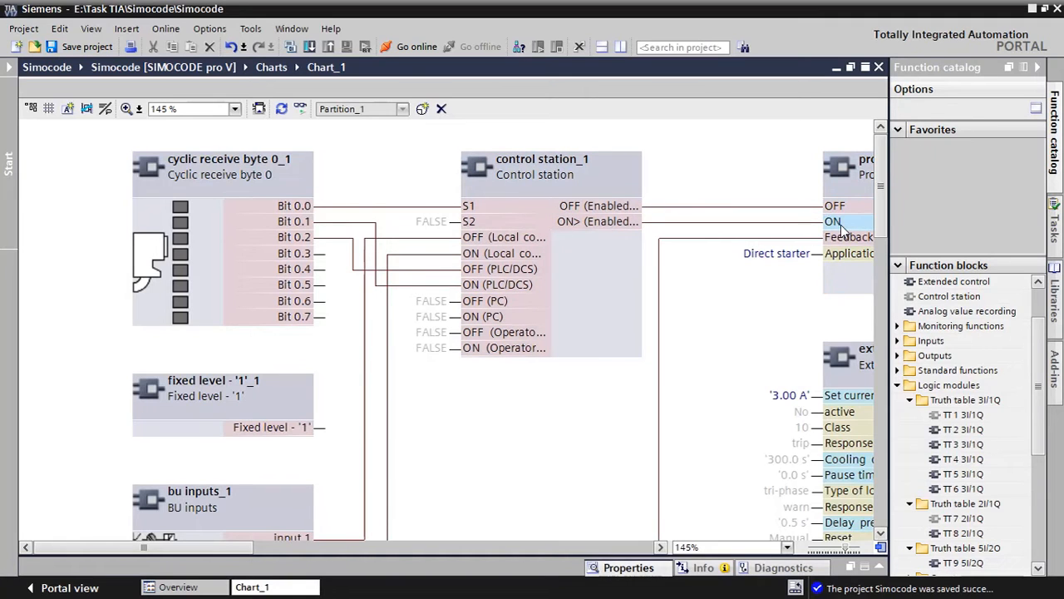
{"action": "left_click", "coordinate": [658, 517]}
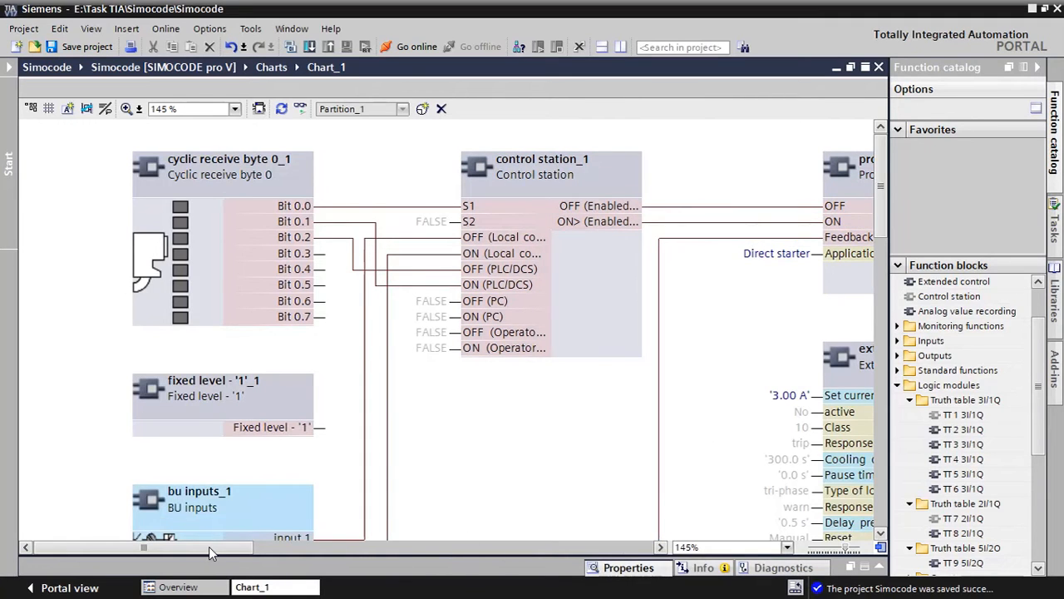
{"action": "left_click_drag", "start_coordinate": [222, 546], "coordinate": [312, 534]}
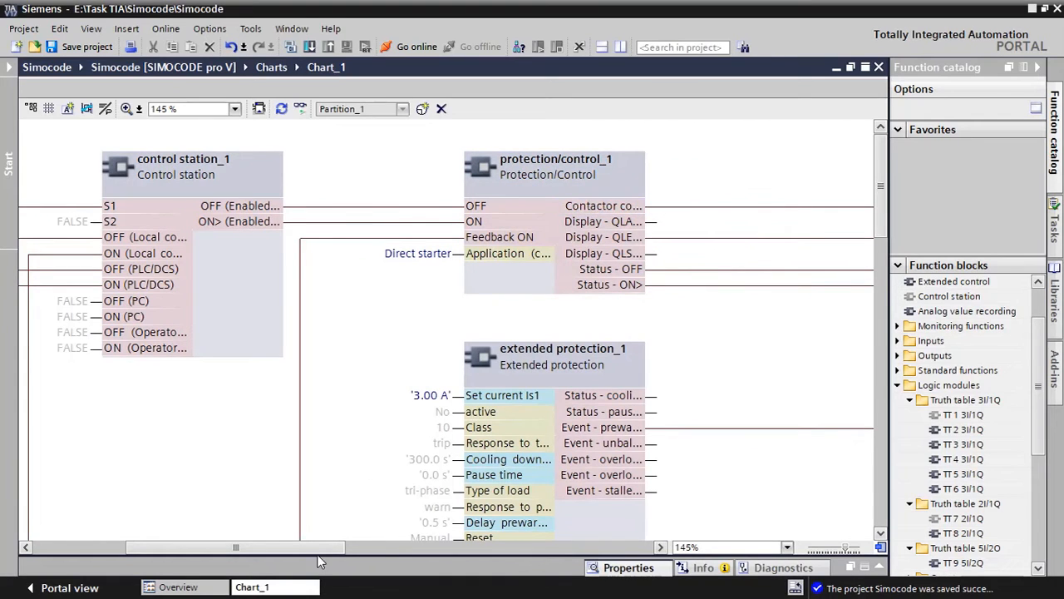
{"action": "left_click_drag", "start_coordinate": [309, 546], "coordinate": [173, 543]}
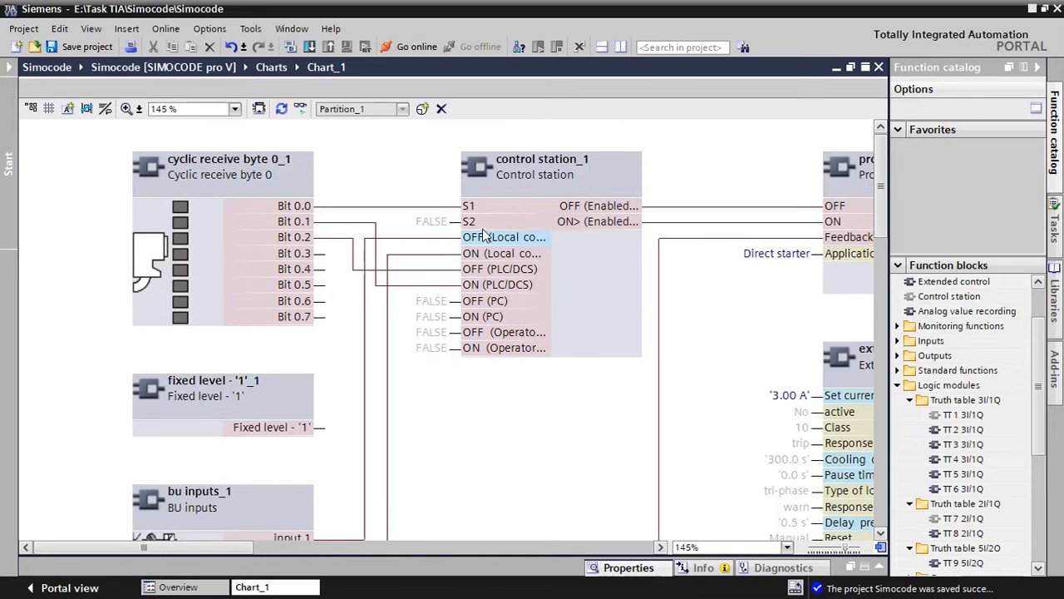
{"action": "left_click", "coordinate": [386, 524]}
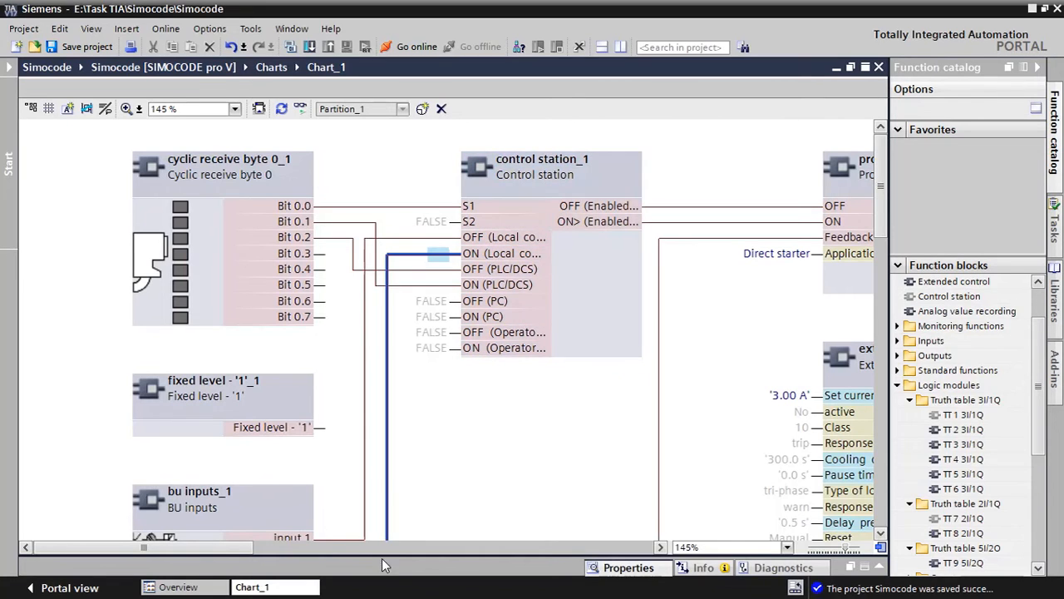
{"action": "left_click_drag", "start_coordinate": [252, 548], "coordinate": [588, 553]}
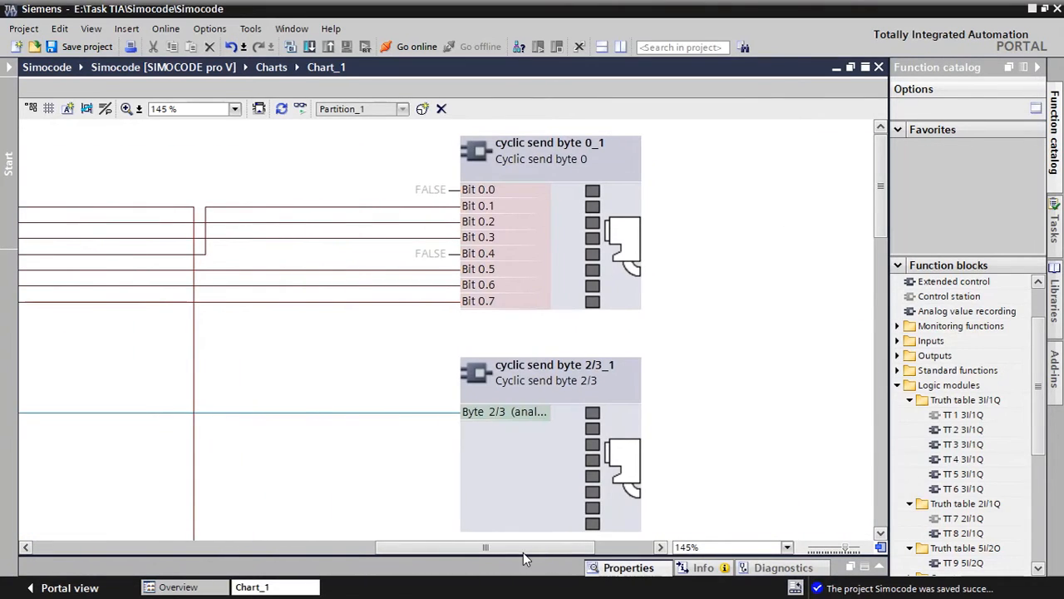
{"action": "left_click_drag", "start_coordinate": [523, 551], "coordinate": [263, 551]}
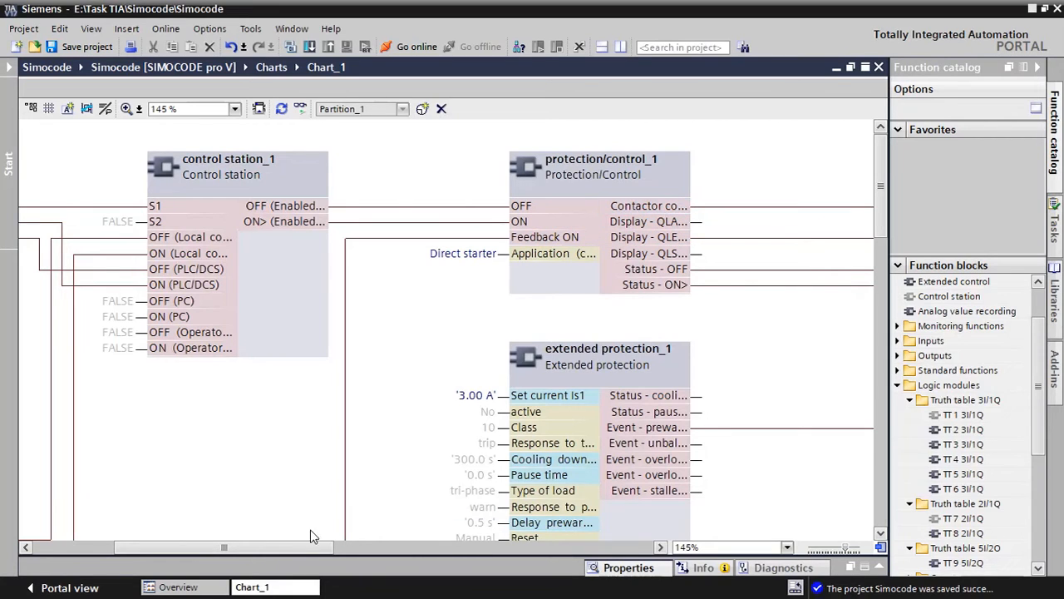
Review the wiring of the control station and of the group fault, group warning, max. current I_max and remote mode status blocks
{"action": "left_click_drag", "start_coordinate": [304, 549], "coordinate": [237, 547]}
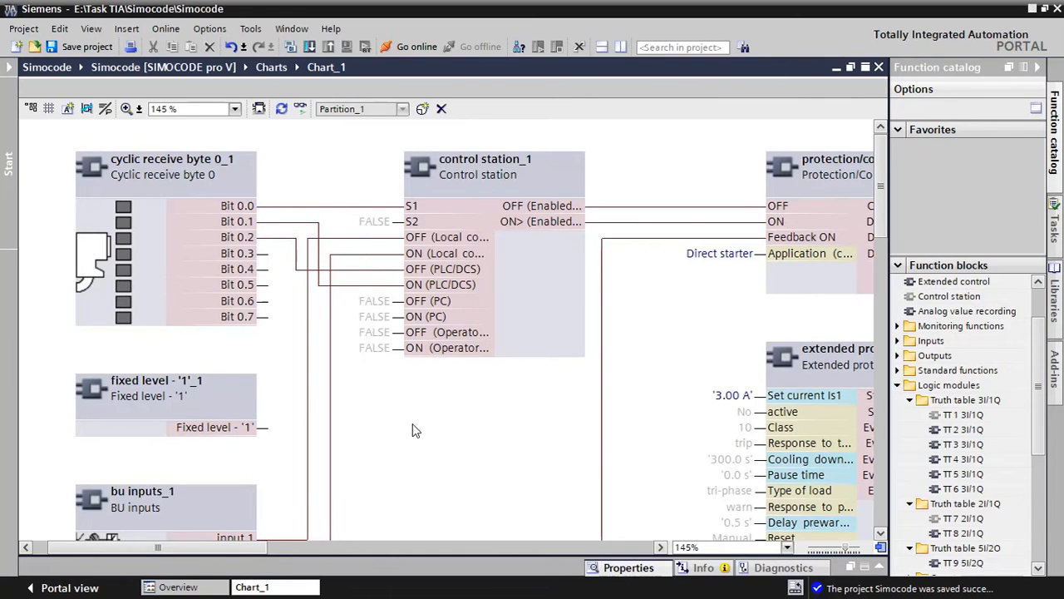
{"action": "scroll", "coordinate": [416, 429], "scroll_direction": "down", "scroll_amount": 2}
{"action": "scroll", "coordinate": [466, 442], "scroll_direction": "down", "scroll_amount": 10}
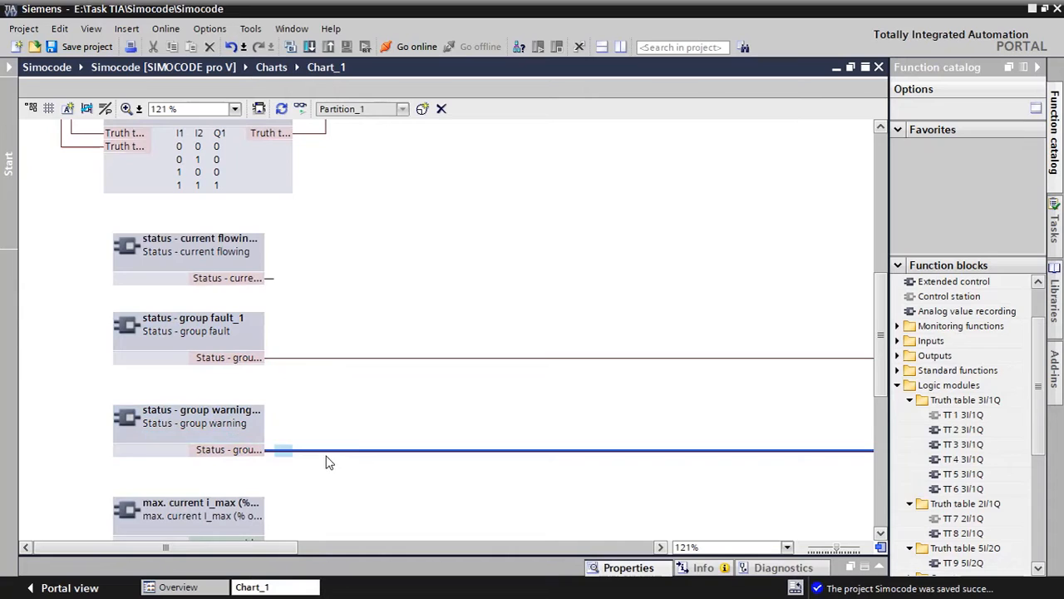
{"action": "scroll", "coordinate": [371, 457], "scroll_direction": "down", "scroll_amount": 3}
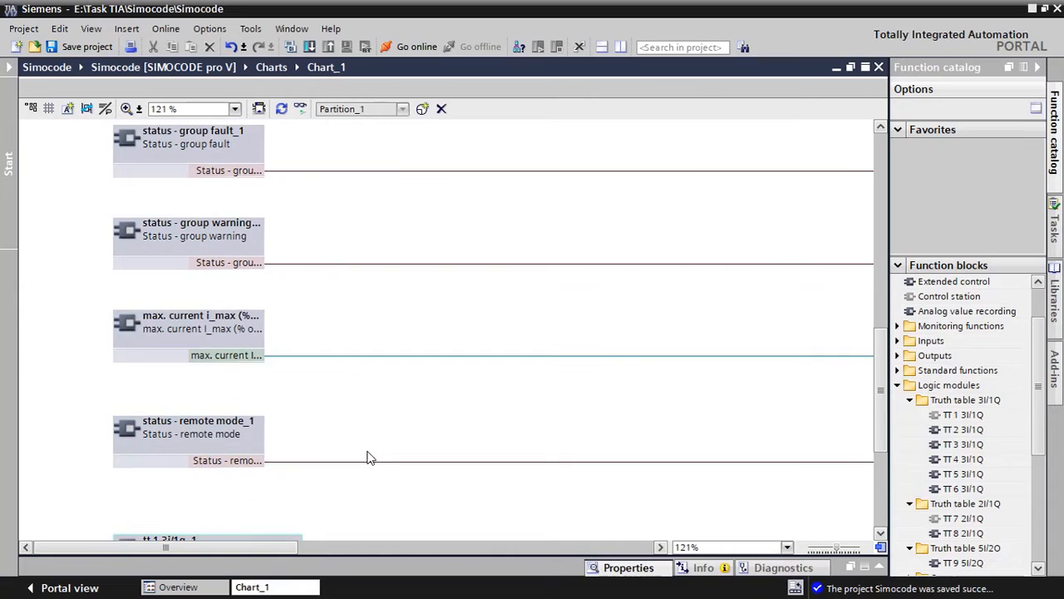
{"action": "left_click", "coordinate": [231, 361]}
{"action": "scroll", "coordinate": [285, 439], "scroll_direction": "down", "scroll_amount": 3}
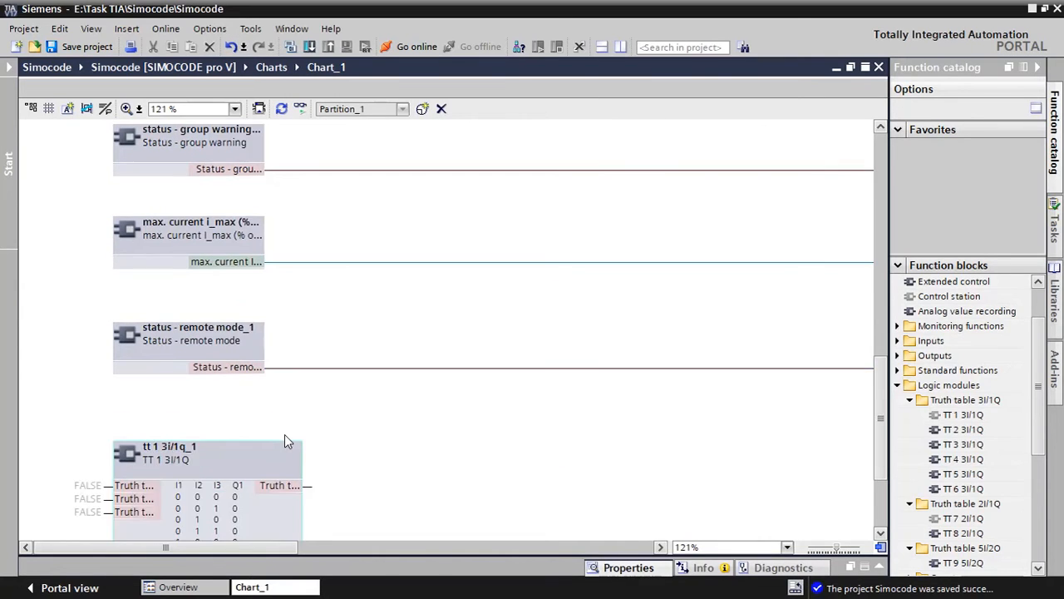
{"action": "left_click", "coordinate": [225, 372]}
{"action": "left_click", "coordinate": [345, 449]}
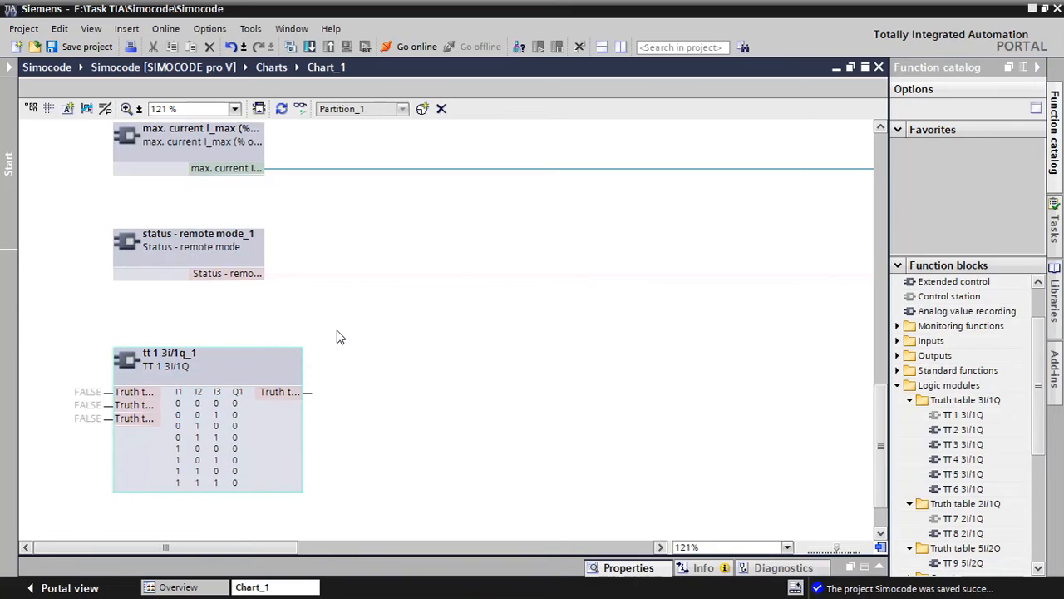
Examine the Extended protection block's parameters and read the description of Set current Is1
{"action": "scroll", "coordinate": [340, 337], "scroll_direction": "up", "scroll_amount": 3}
{"action": "left_click_drag", "start_coordinate": [268, 545], "coordinate": [452, 547]}
{"action": "scroll", "coordinate": [212, 326], "scroll_direction": "up", "scroll_amount": 6}
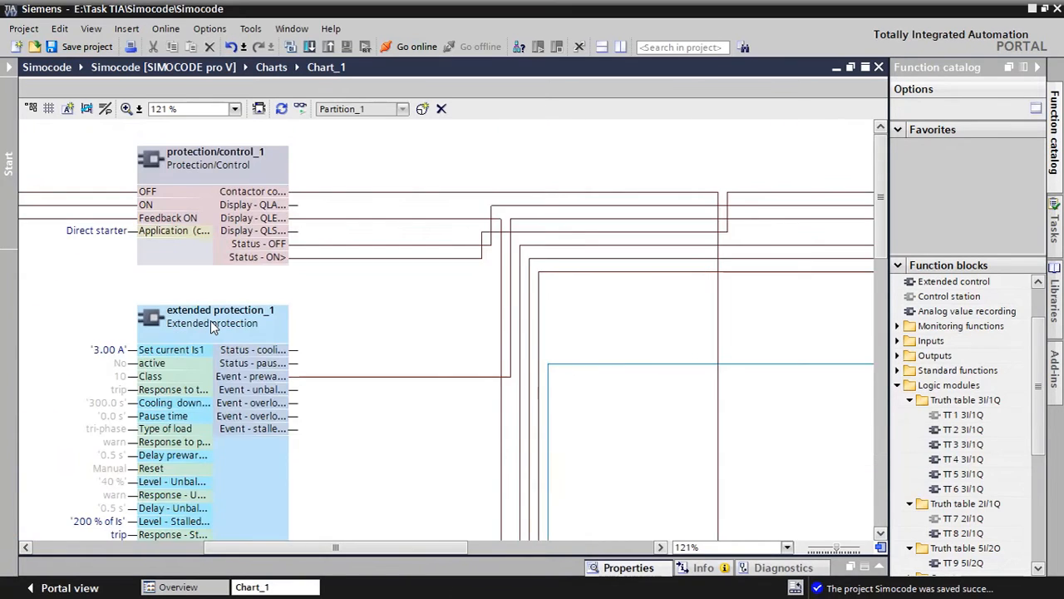
{"action": "scroll", "coordinate": [261, 334], "scroll_direction": "down", "scroll_amount": 3}
{"action": "scroll", "coordinate": [261, 334], "scroll_direction": "up", "scroll_amount": 3}
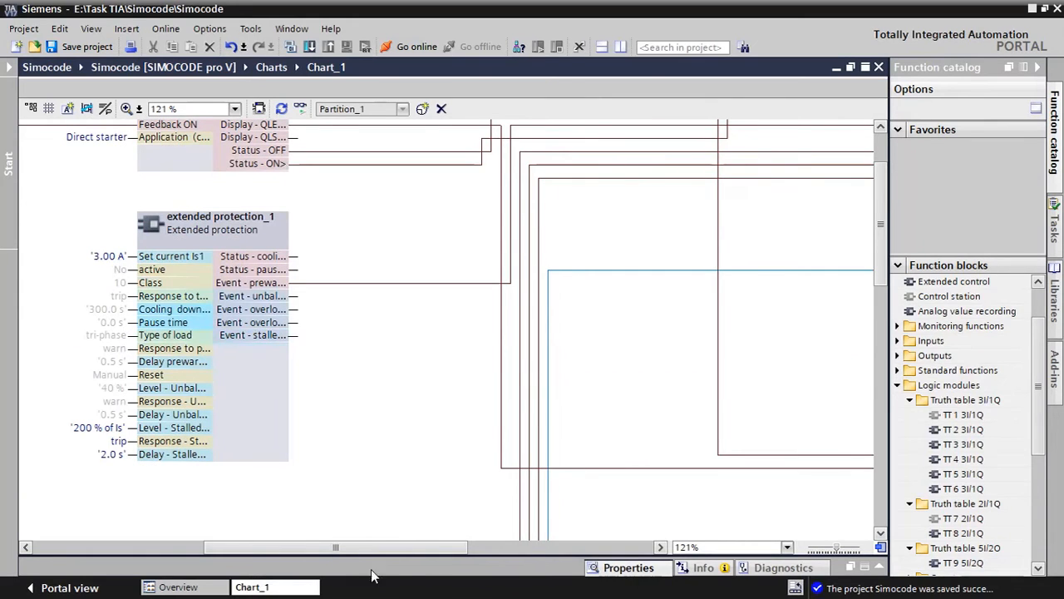
{"action": "left_click_drag", "start_coordinate": [371, 550], "coordinate": [305, 551]}
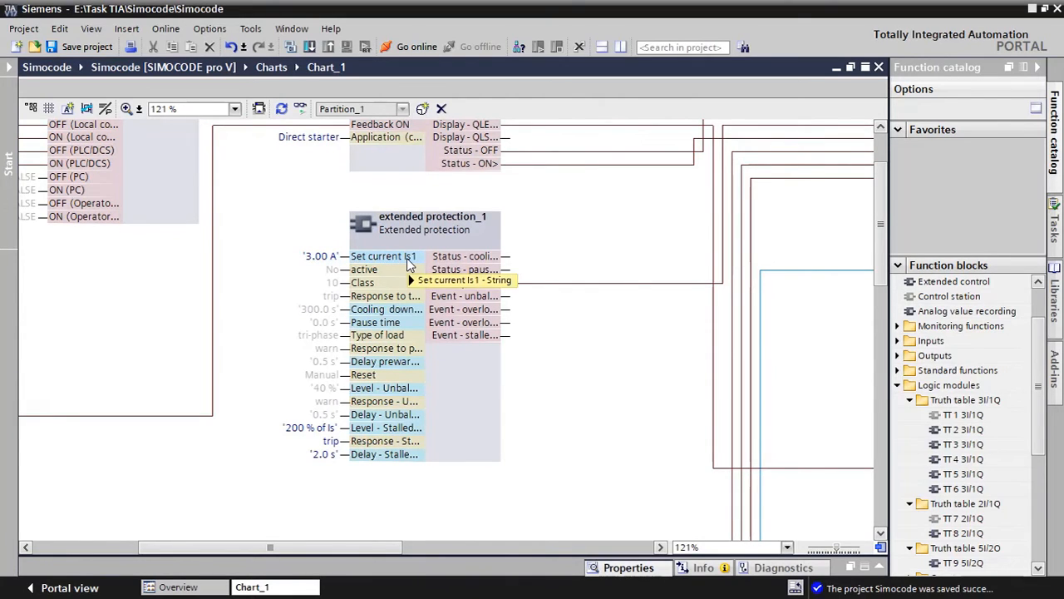
{"action": "mouse_move", "coordinate": [404, 260]}
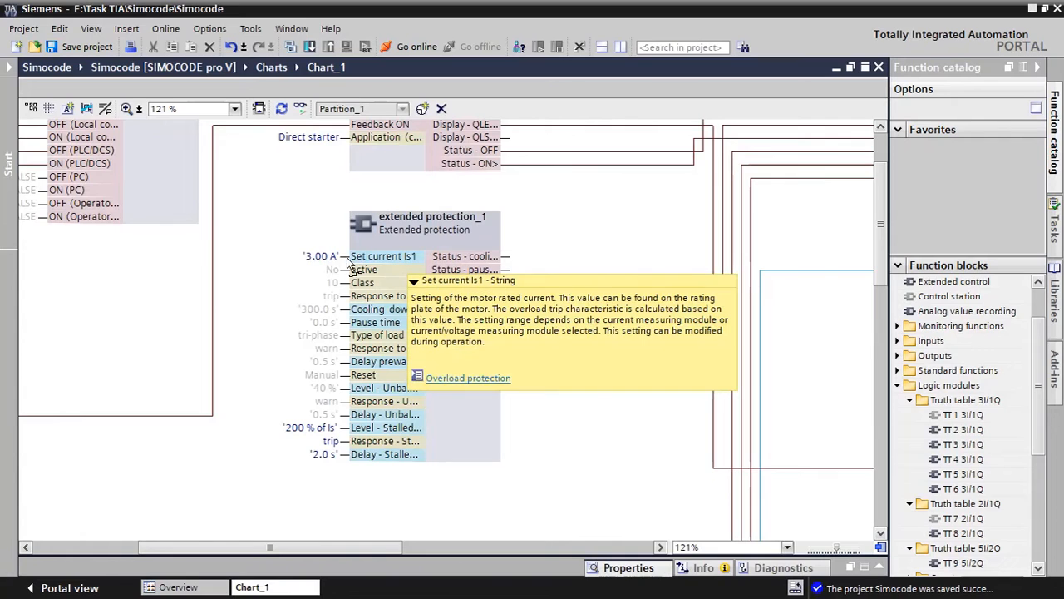
{"action": "double_click", "coordinate": [314, 263]}
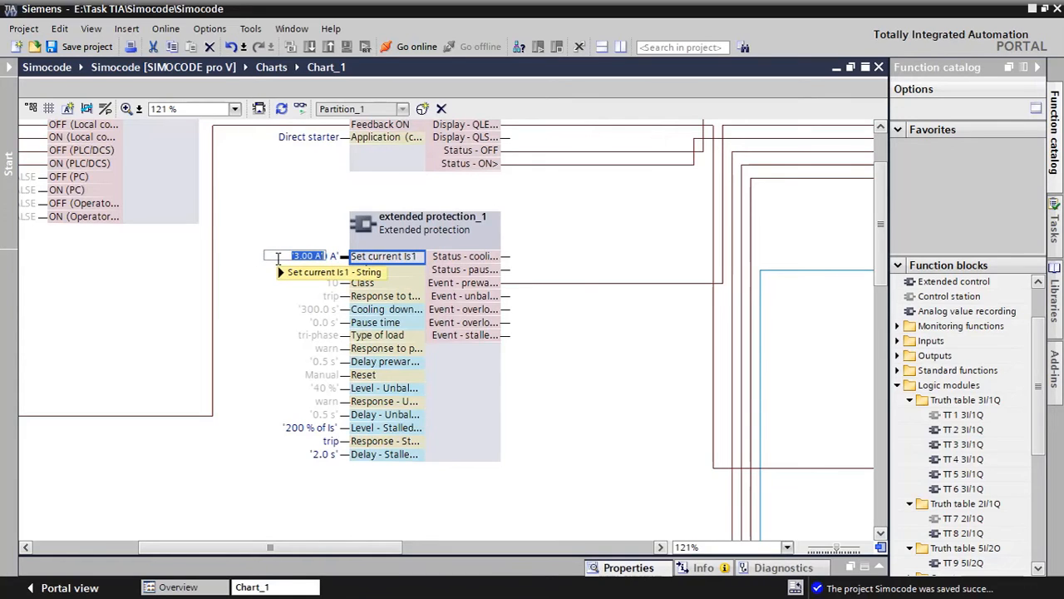
{"action": "type", "text": "4"}
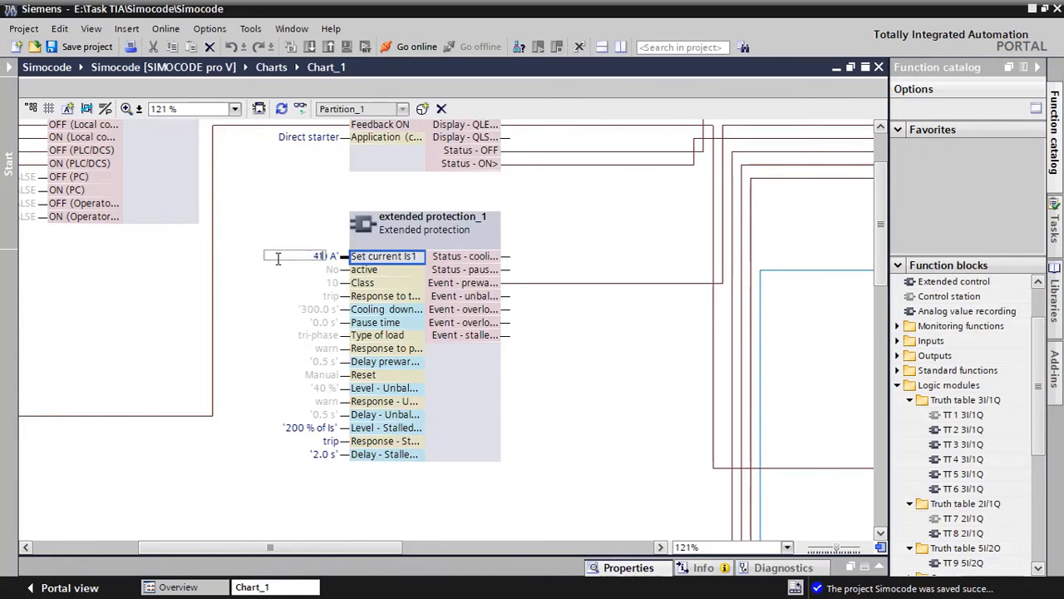
{"action": "key", "text": "Escape"}
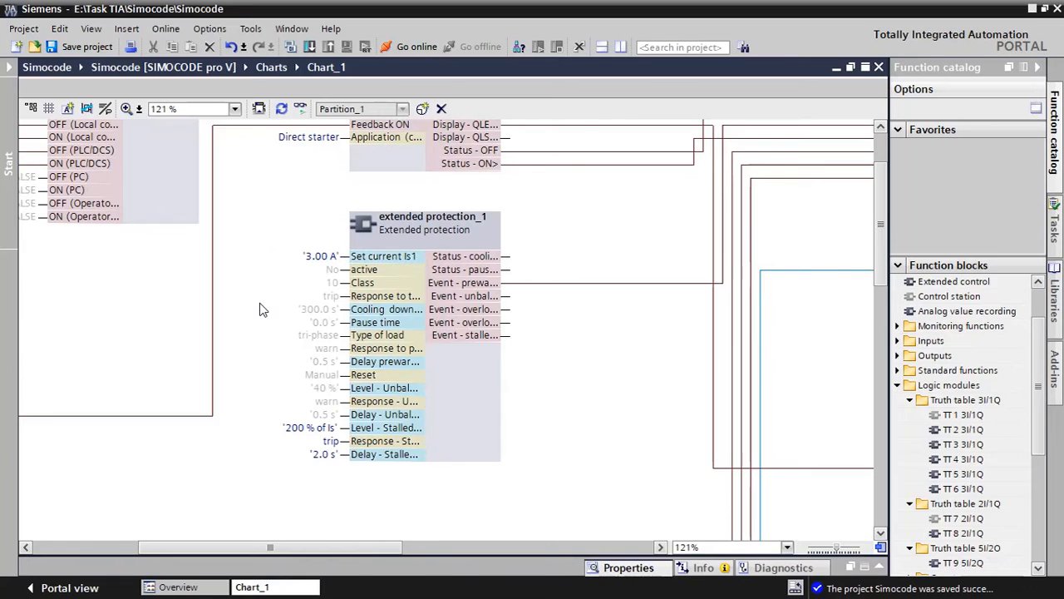
Set the Extended protection block's Set current Is1 to 4 A
{"action": "left_click", "coordinate": [305, 260]}
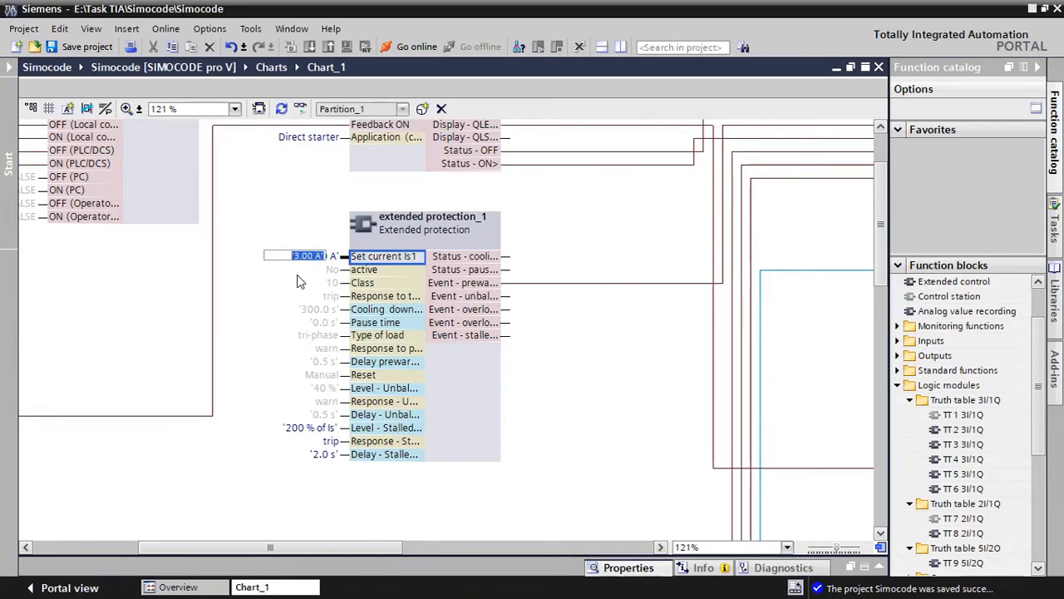
{"action": "type", "text": "4"}
{"action": "key", "text": "Return"}
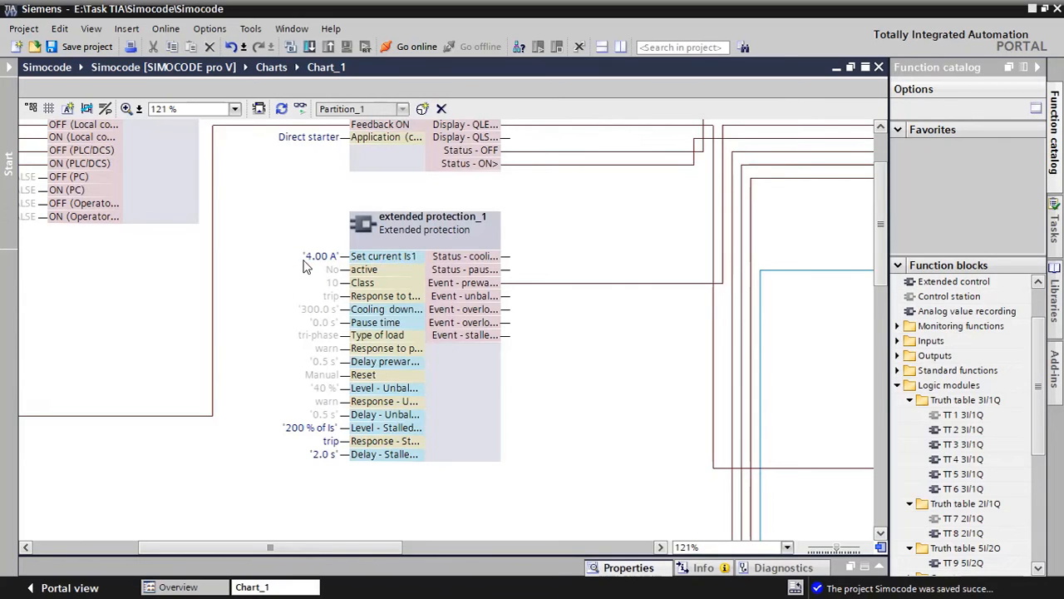
Try to set the Extended protection block's Set current Is1 to 50 A
{"action": "left_click", "coordinate": [308, 257]}
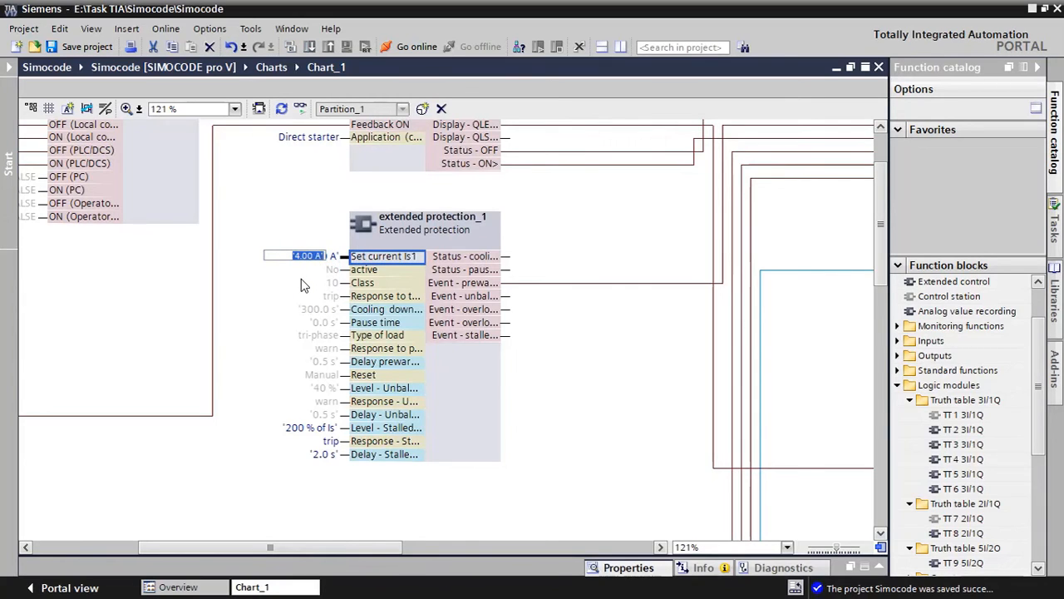
{"action": "type", "text": "50"}
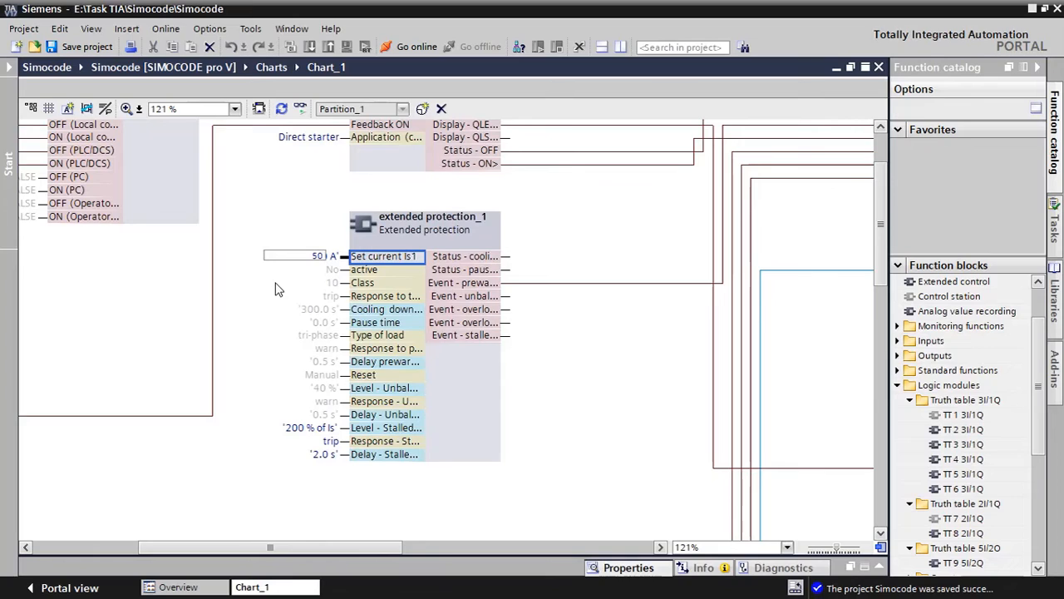
{"action": "key", "text": "Escape"}
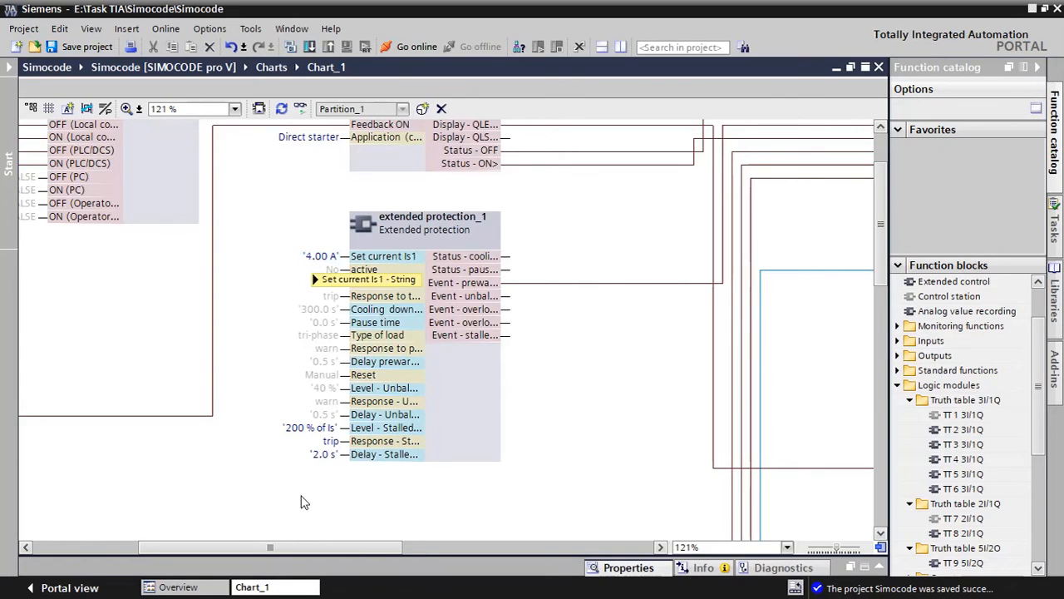
Open the SIMOCODE pro V device configuration and check which current/voltage measuring module is fitted
{"action": "left_click", "coordinate": [621, 47]}
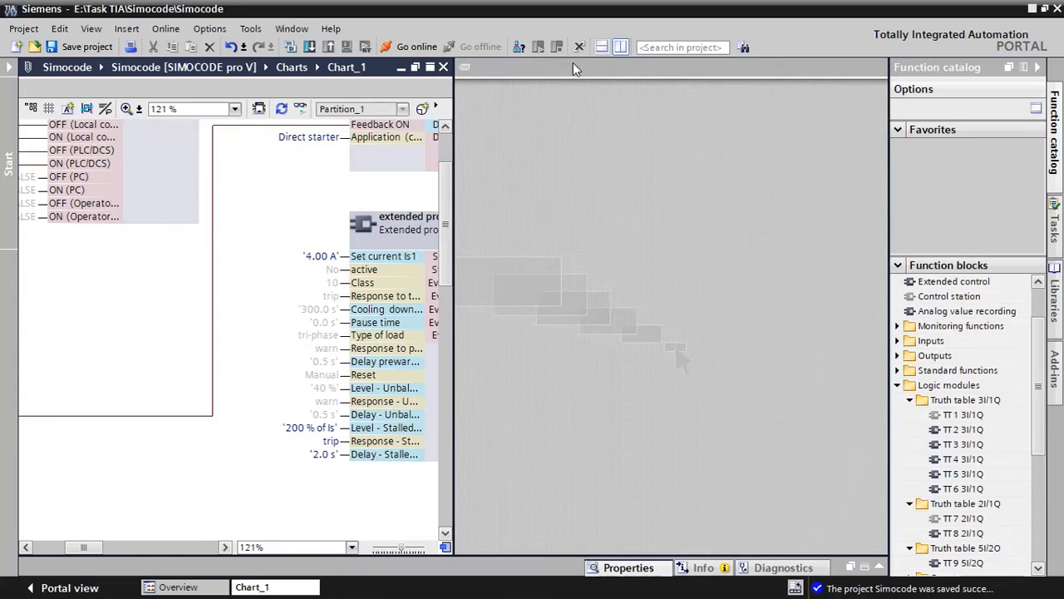
{"action": "left_click", "coordinate": [621, 47]}
{"action": "left_click", "coordinate": [10, 66]}
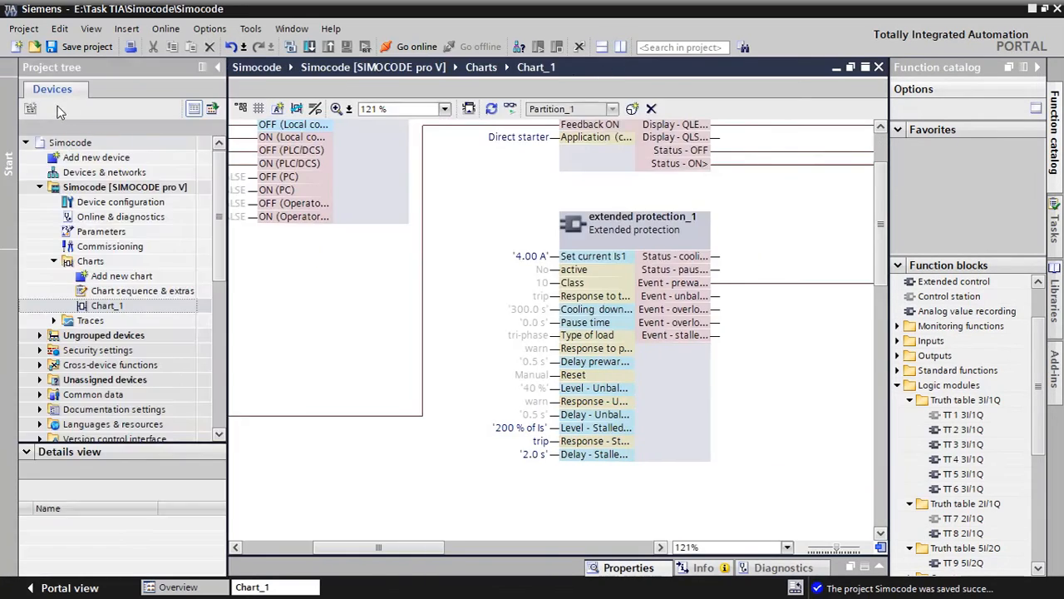
{"action": "double_click", "coordinate": [120, 202]}
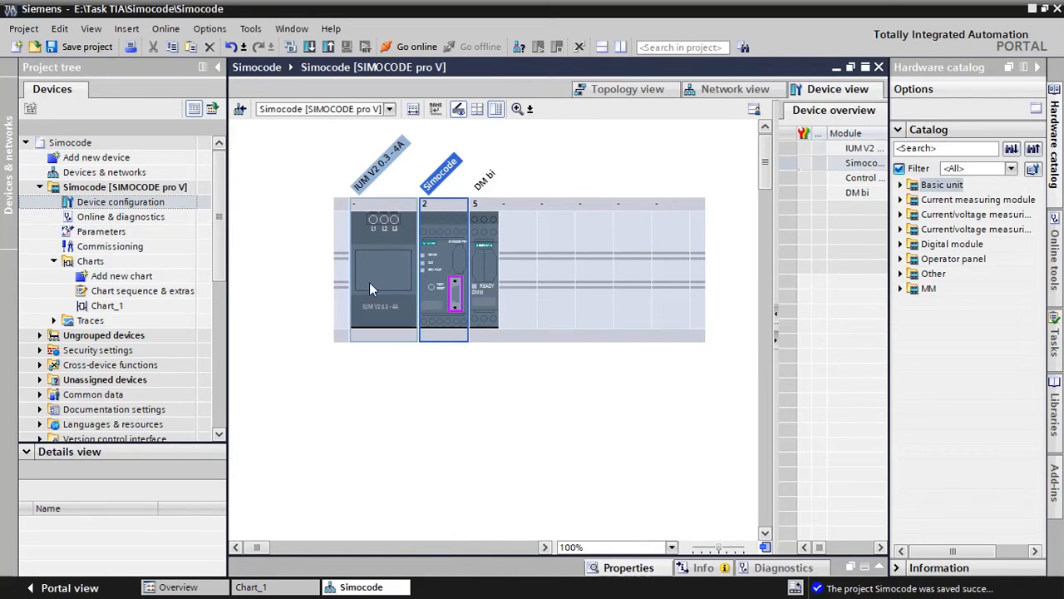
{"action": "left_click", "coordinate": [381, 284]}
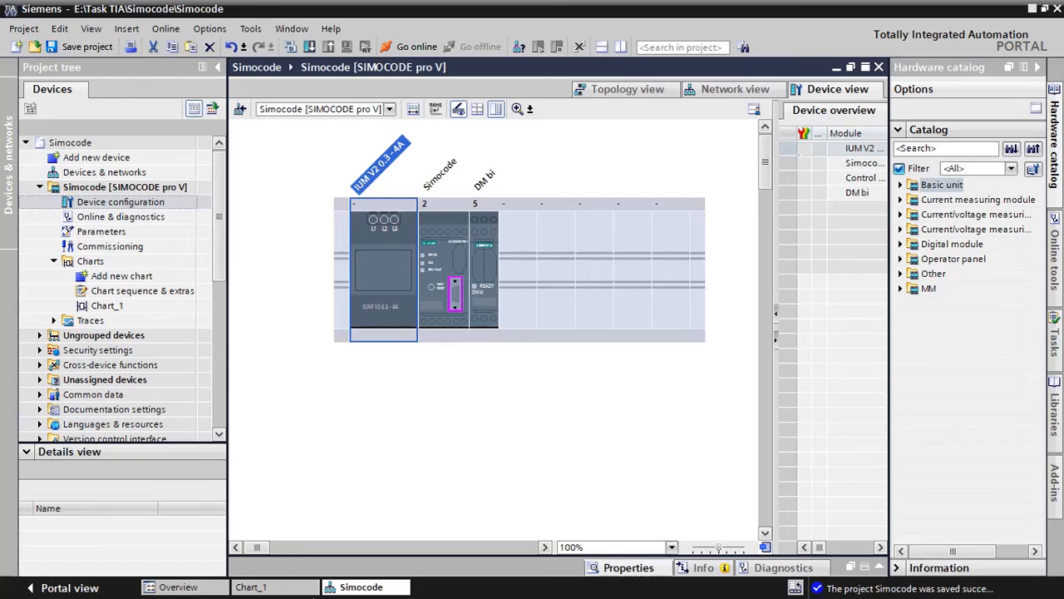
Return to Chart_1 and try to set the Extended protection block's Set current Is1 to 5 A
{"action": "left_click", "coordinate": [270, 587]}
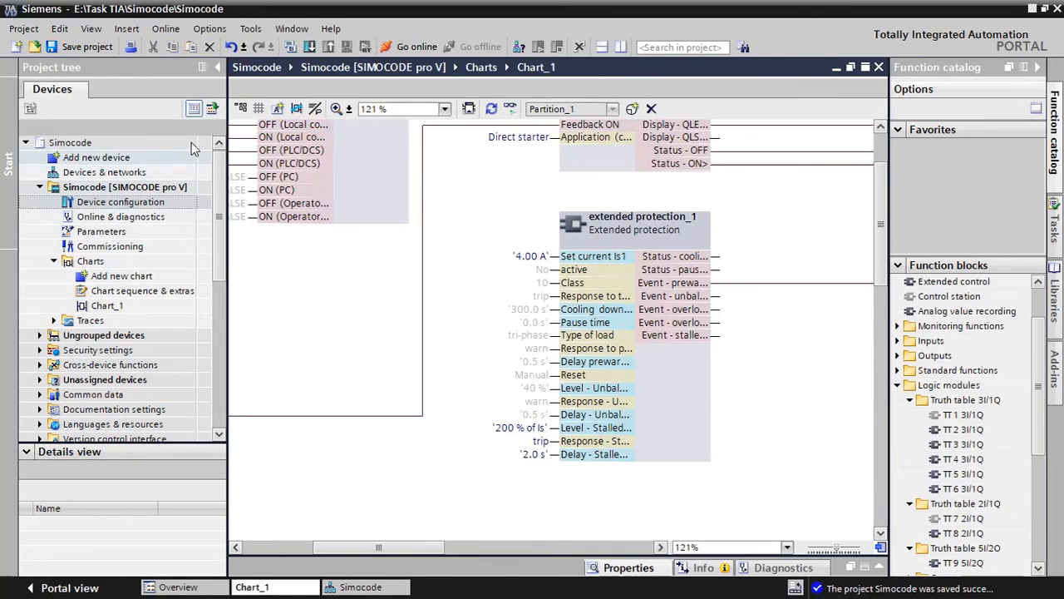
{"action": "double_click", "coordinate": [532, 257]}
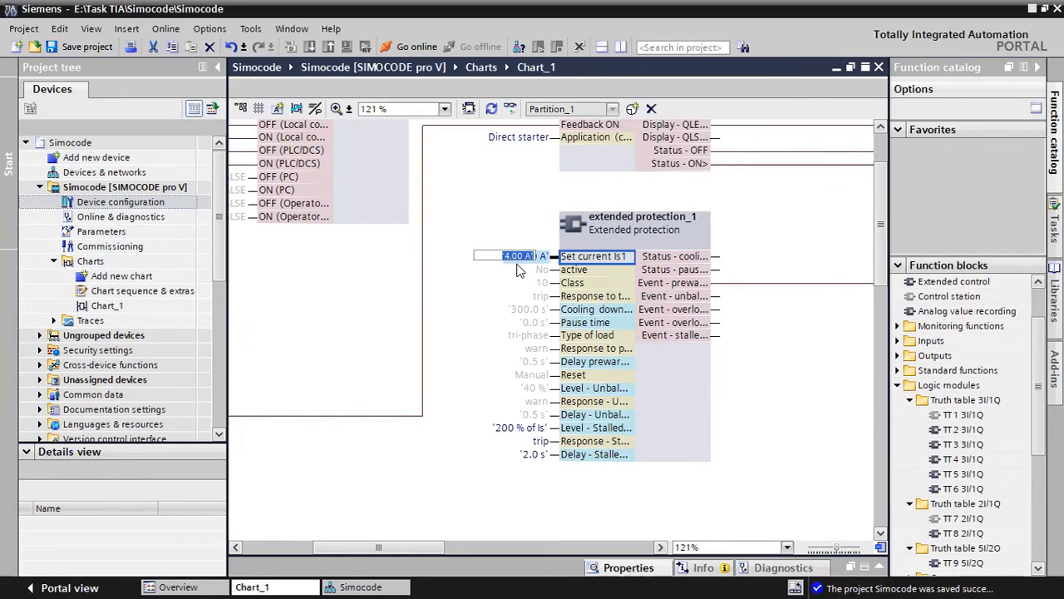
{"action": "type", "text": "5"}
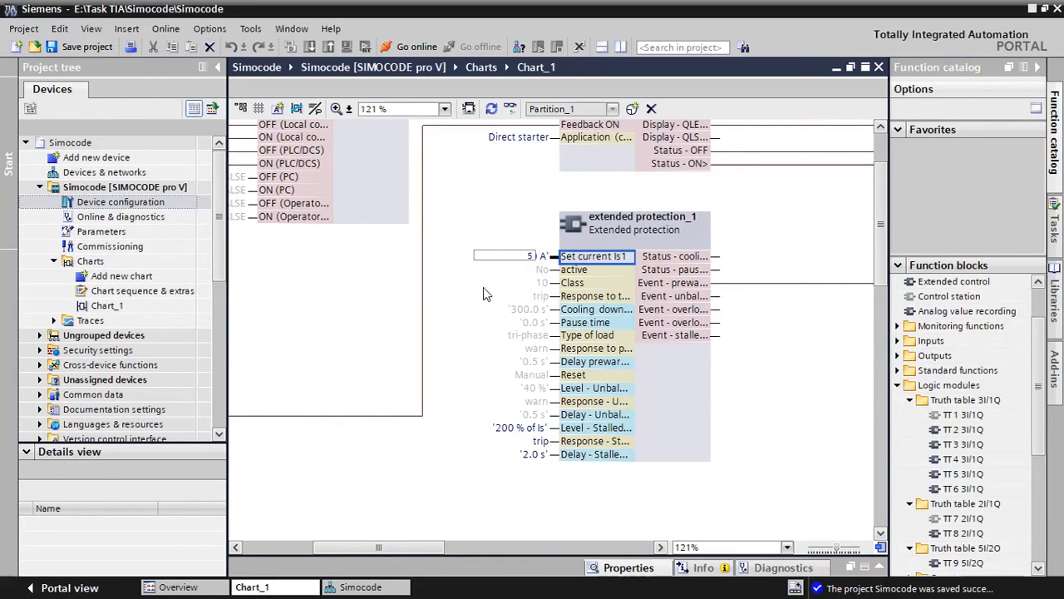
{"action": "key", "text": "Escape"}
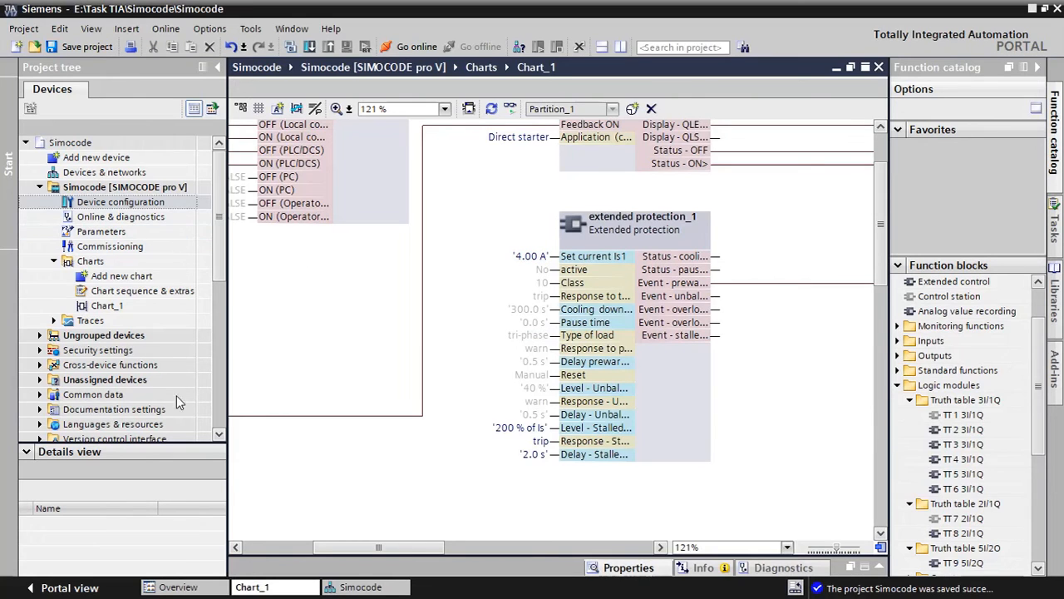
Return to the device configuration and examine the current ranges of the current and current/voltage measuring modules in the hardware catalog
{"action": "left_click", "coordinate": [351, 587]}
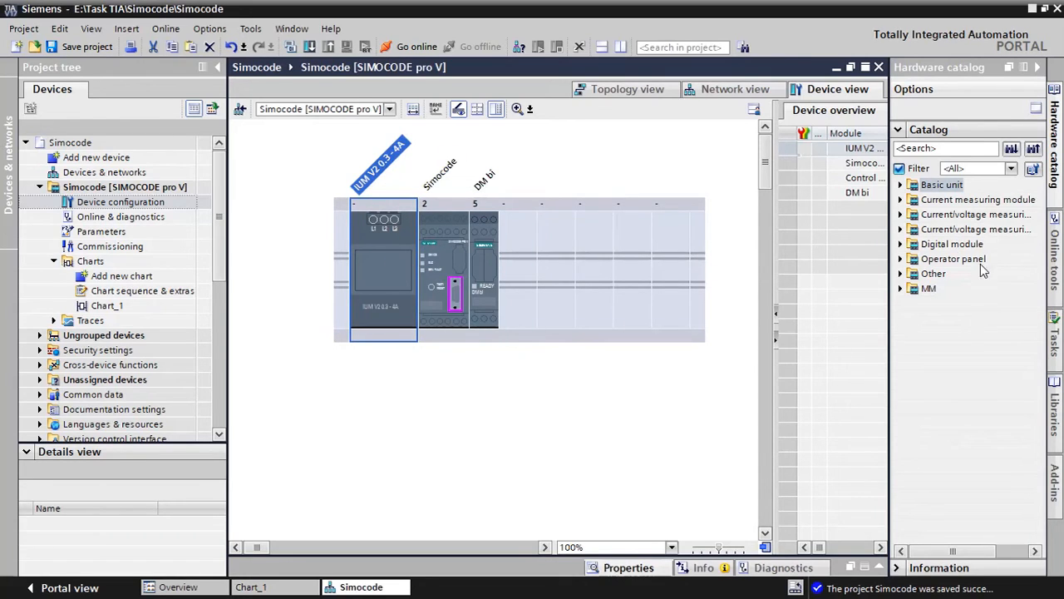
{"action": "left_click", "coordinate": [899, 200]}
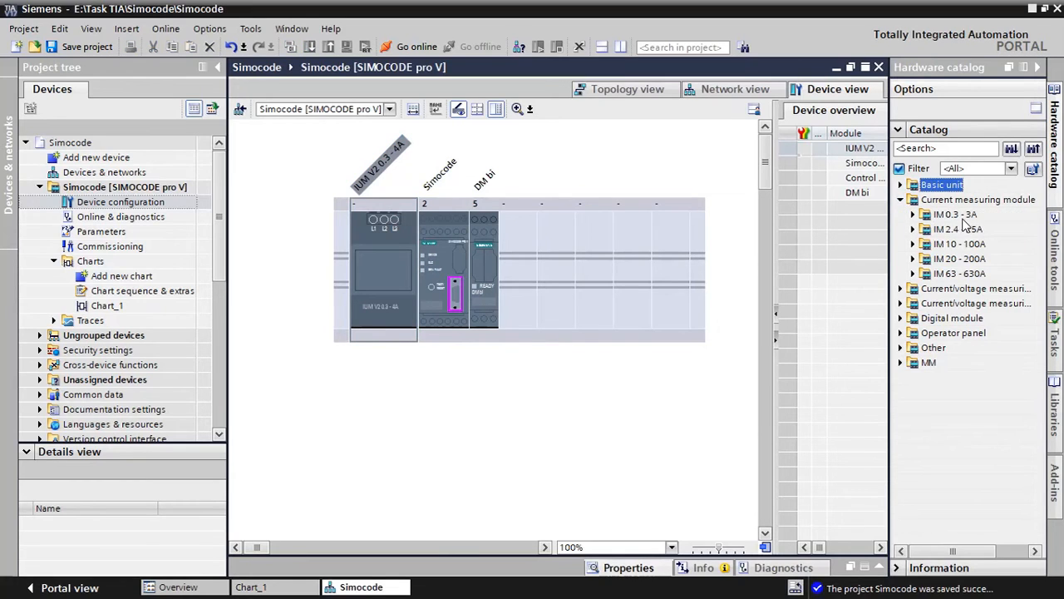
{"action": "left_click", "coordinate": [901, 289]}
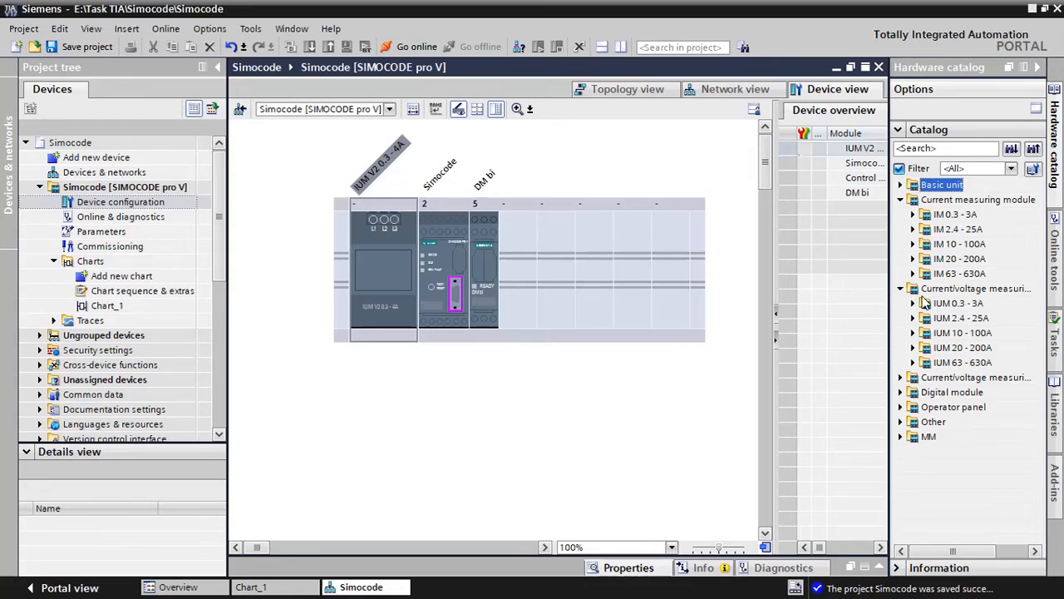
{"action": "left_click", "coordinate": [901, 377]}
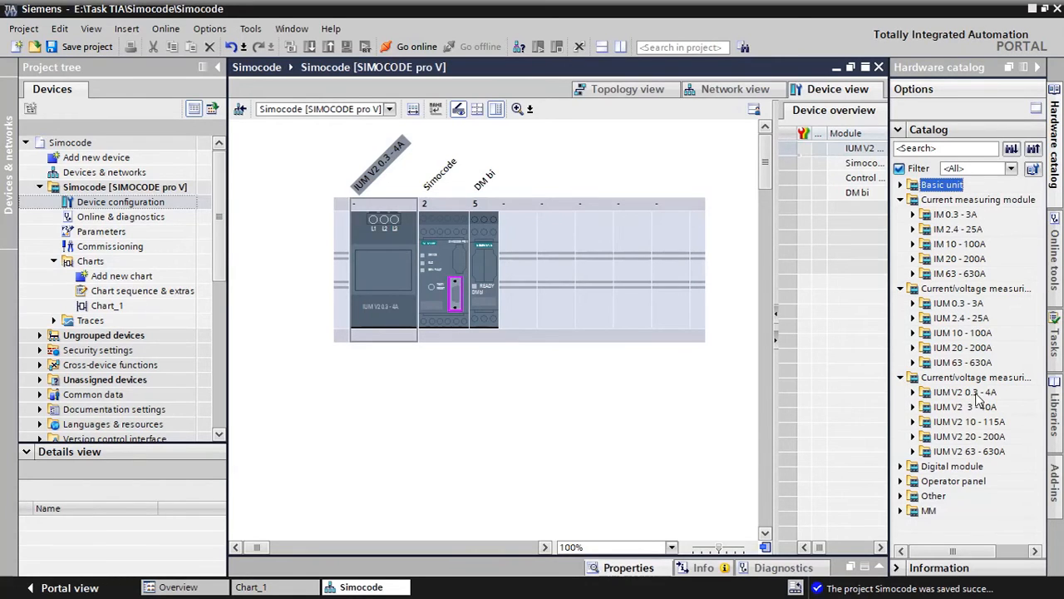
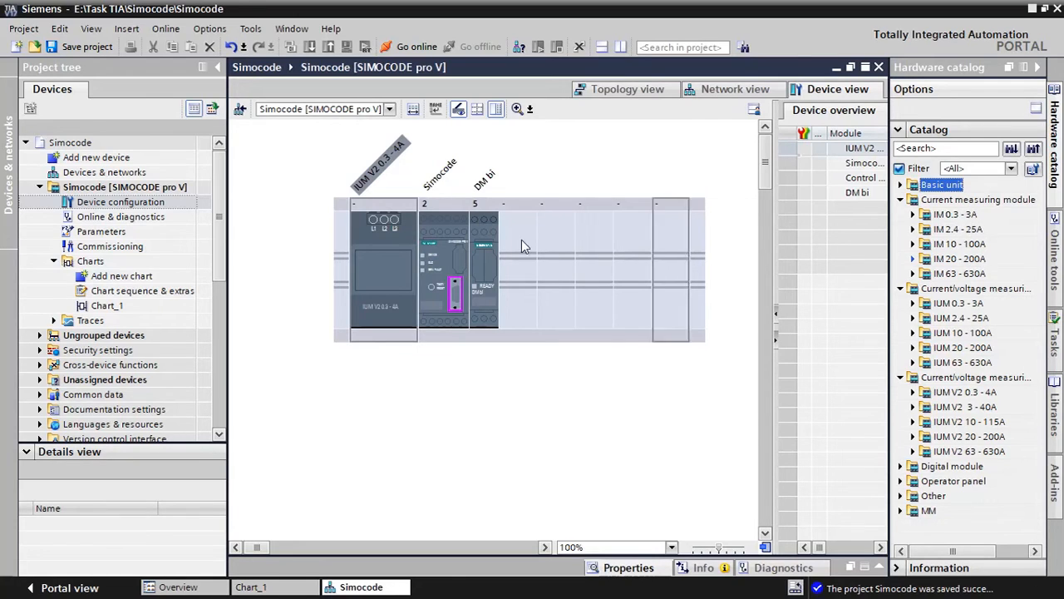
Return to Chart_1 and check the Type of load options of the Extended protection block, keeping tri-phase
{"action": "left_click", "coordinate": [214, 67]}
{"action": "left_click", "coordinate": [287, 584]}
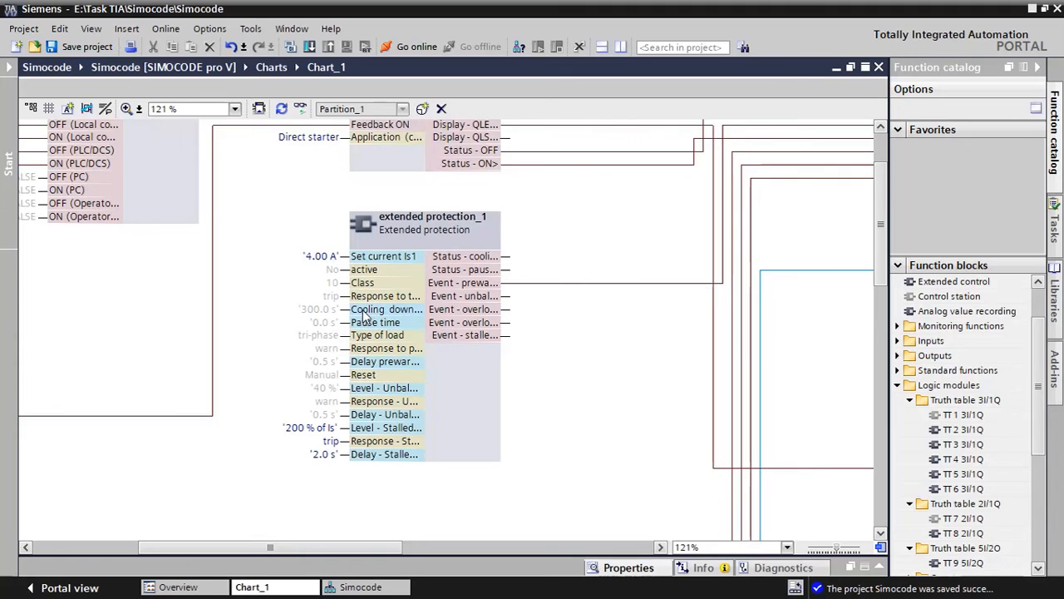
{"action": "double_click", "coordinate": [321, 336]}
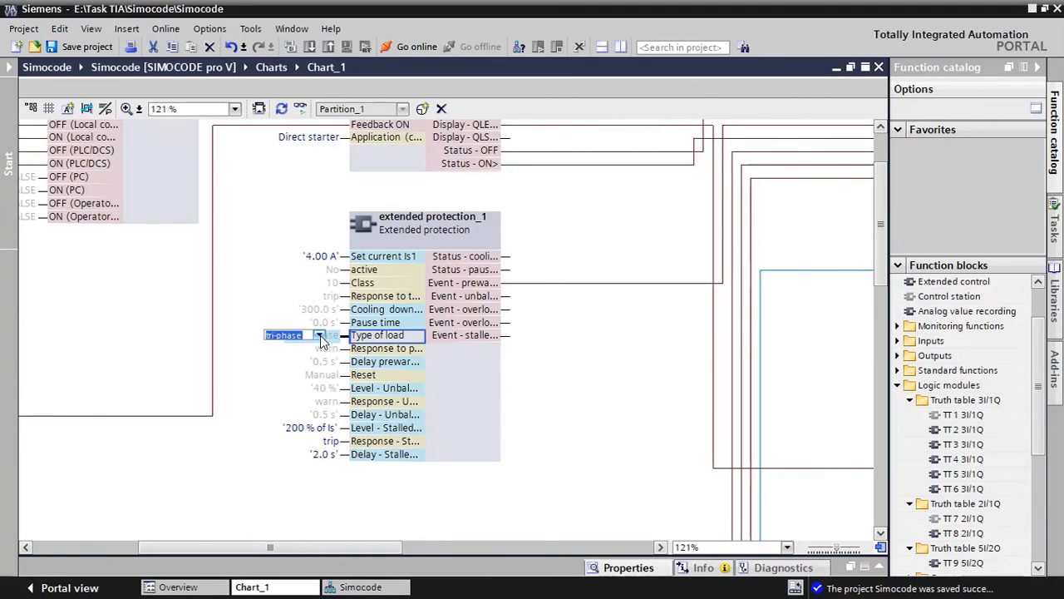
{"action": "left_click", "coordinate": [320, 335]}
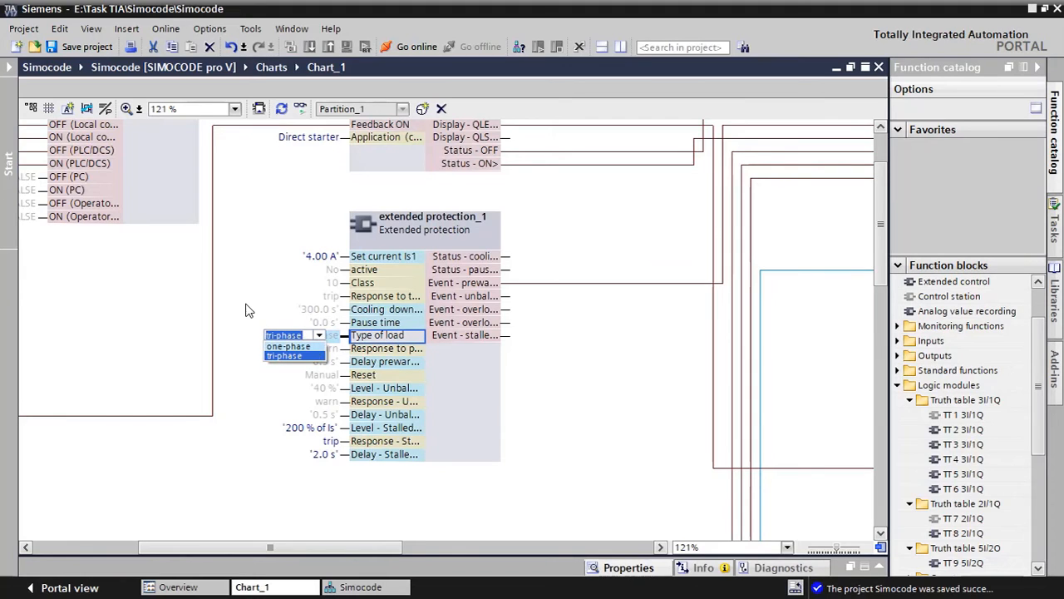
{"action": "left_click", "coordinate": [318, 335]}
{"action": "left_click", "coordinate": [266, 374]}
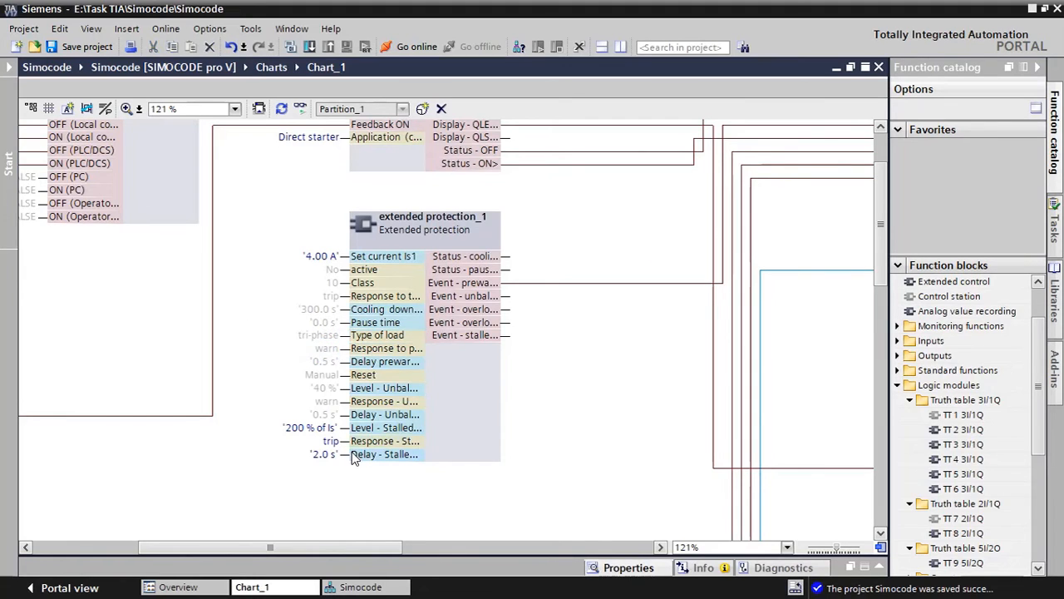
Set the Extended protection block's Set current Is1 to 2.5 A
{"action": "left_click", "coordinate": [324, 308]}
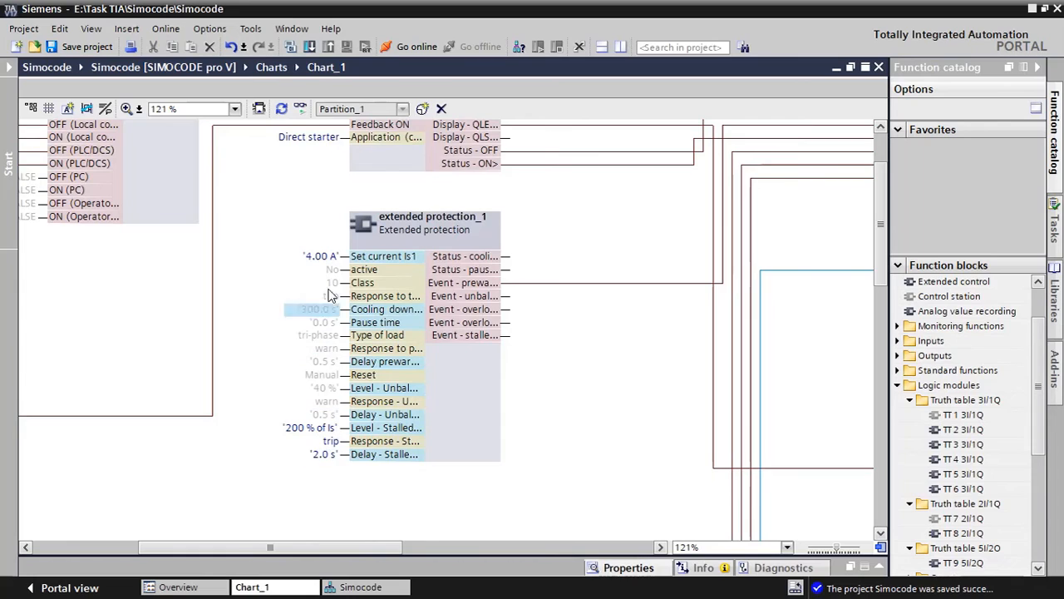
{"action": "left_click", "coordinate": [321, 258]}
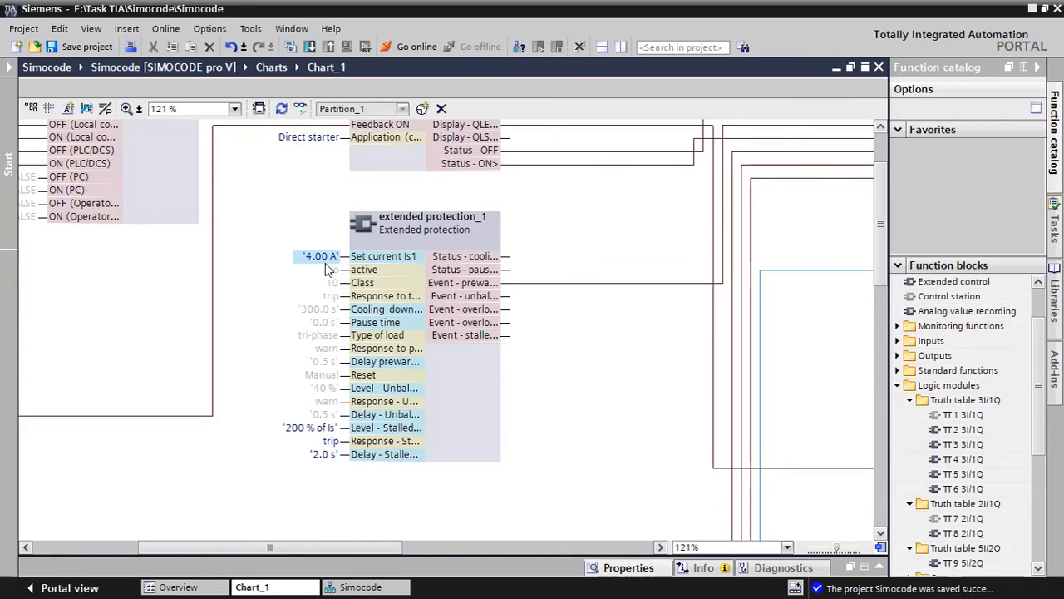
{"action": "left_click", "coordinate": [318, 260]}
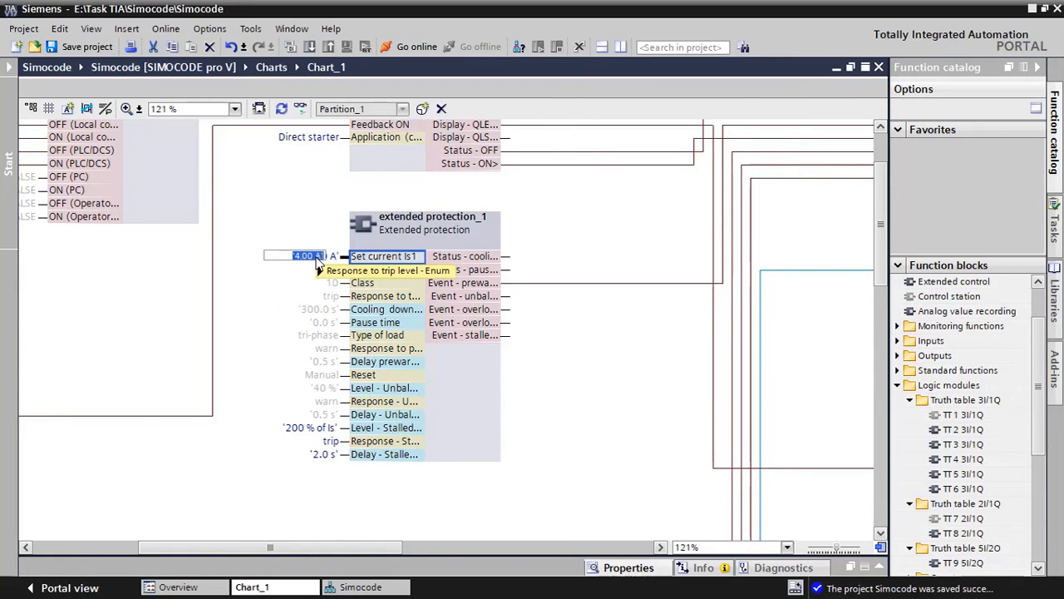
{"action": "type", "text": "2.5"}
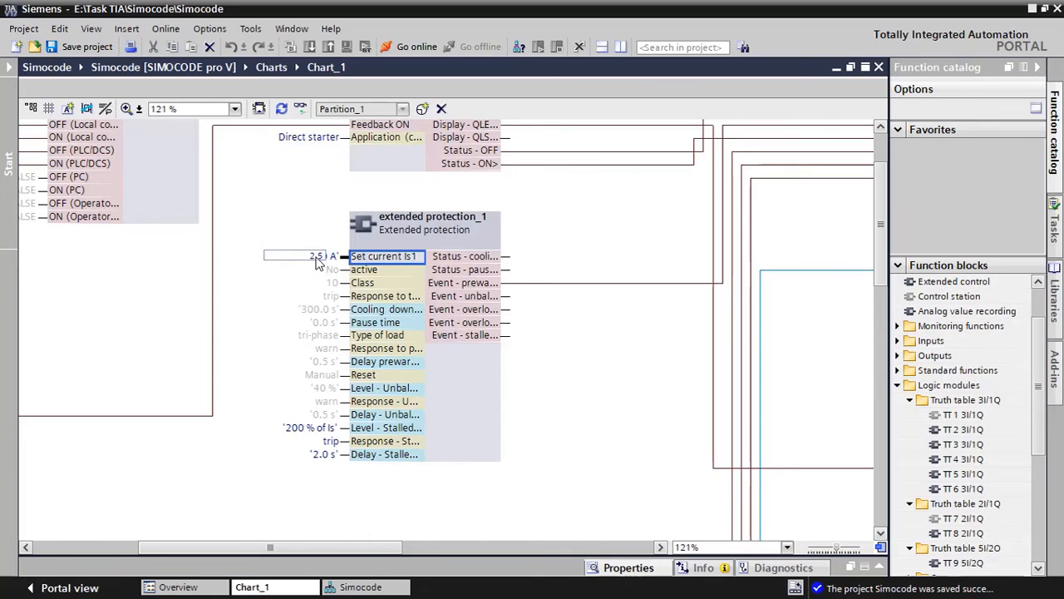
{"action": "key", "text": "Return"}
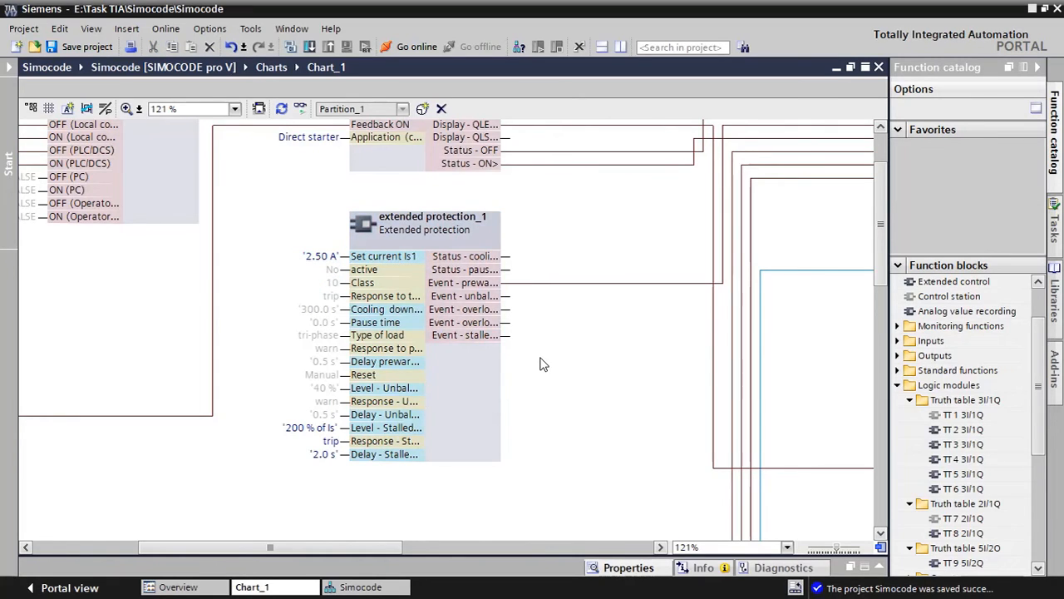
{"action": "scroll", "coordinate": [526, 370], "scroll_direction": "down", "scroll_amount": 5, "text": "ctrl"}
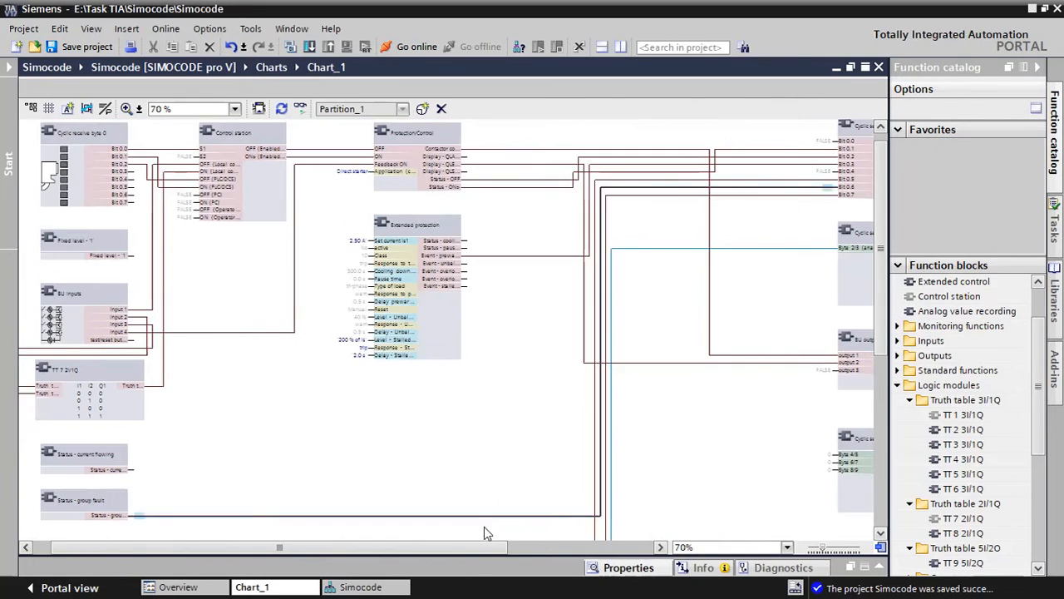
{"action": "left_click_drag", "start_coordinate": [458, 546], "coordinate": [379, 546]}
{"action": "scroll", "coordinate": [306, 350], "scroll_direction": "up", "scroll_amount": 1}
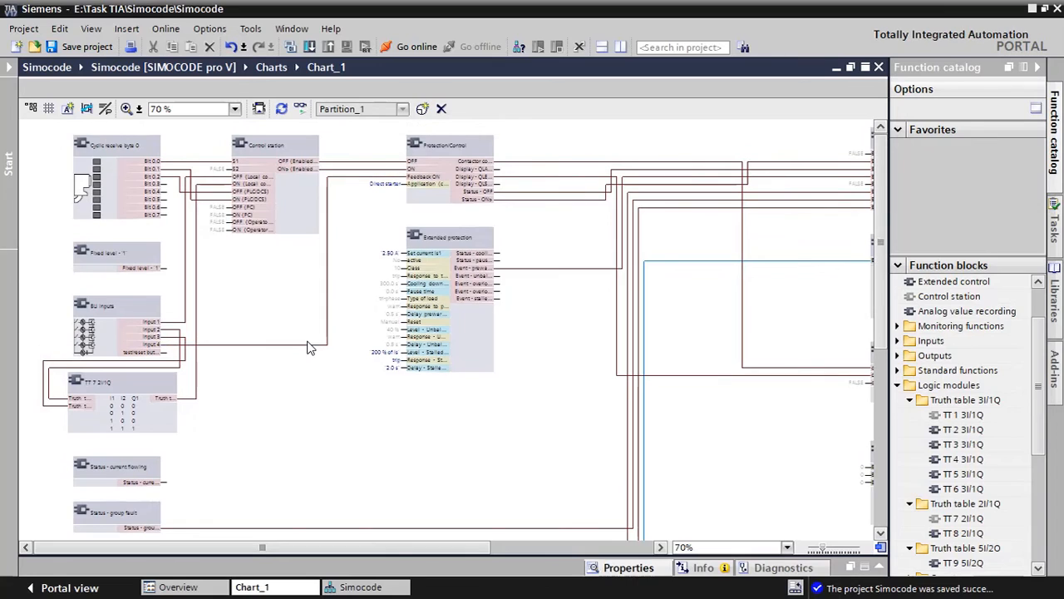
{"action": "right_click", "coordinate": [362, 252]}
{"action": "left_click", "coordinate": [351, 413]}
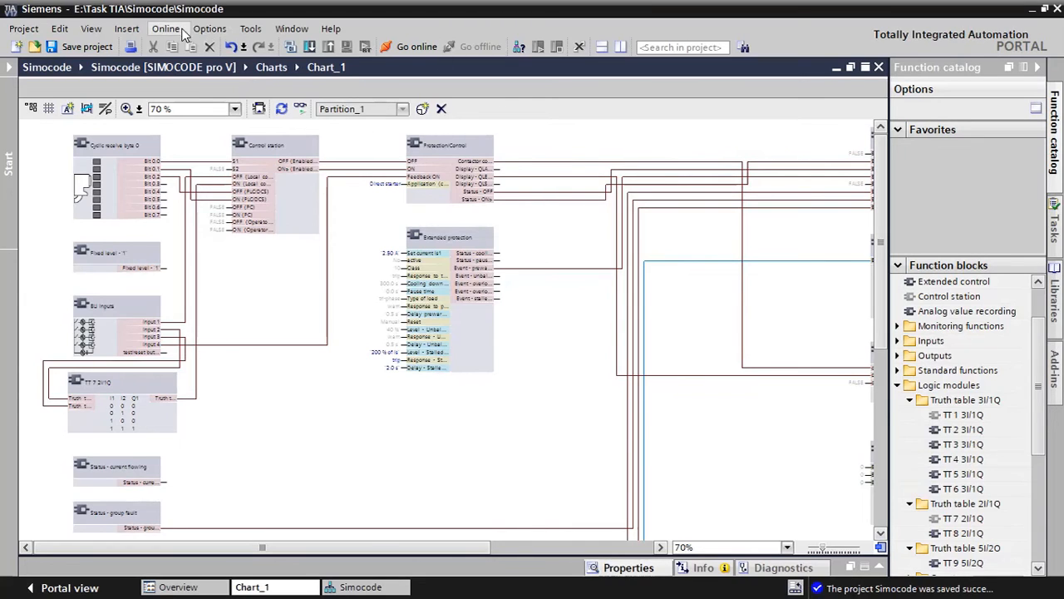
Print all of Chart_1 with Microsoft Print to PDF and save the output as chart in the Task TIA folder
{"action": "left_click", "coordinate": [23, 29]}
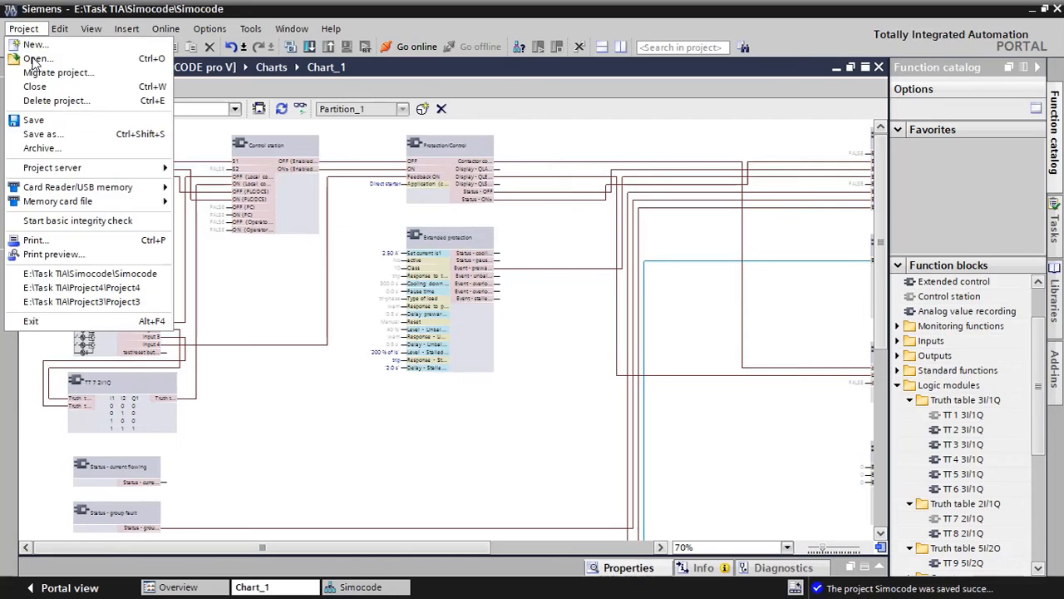
{"action": "left_click", "coordinate": [82, 241]}
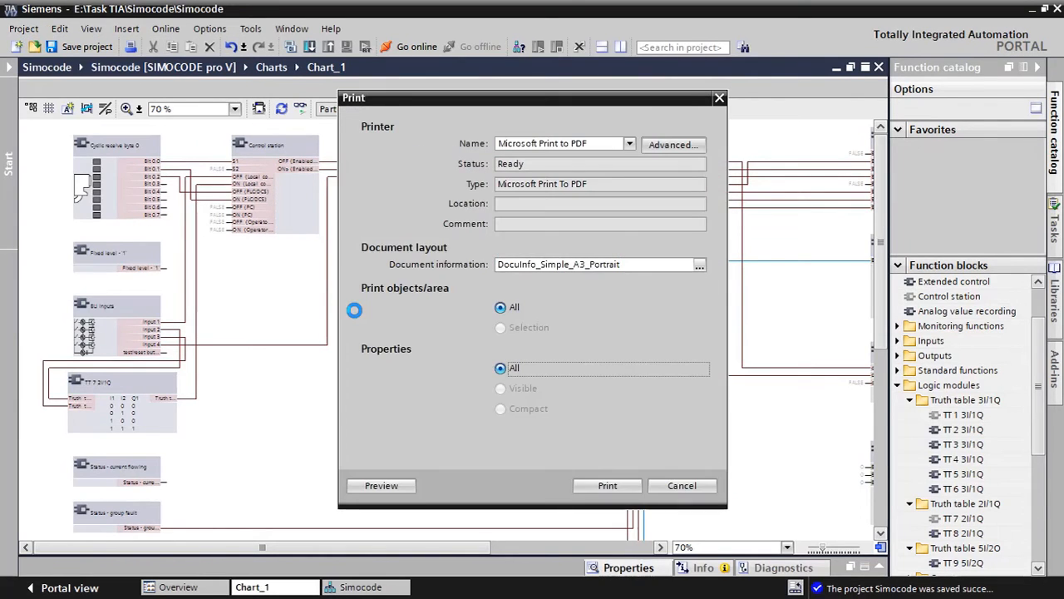
{"action": "left_click", "coordinate": [605, 485]}
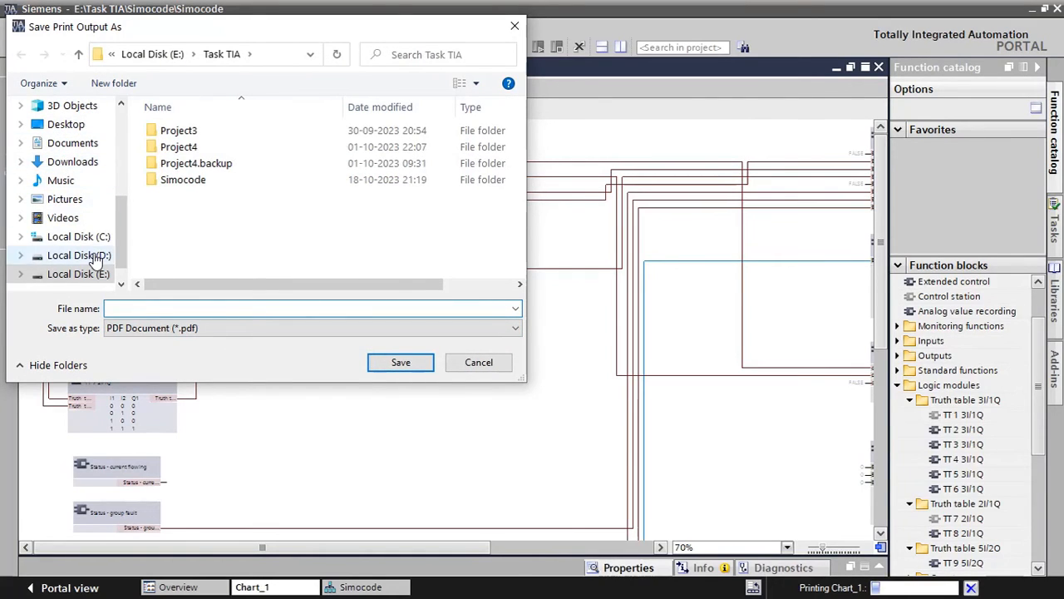
{"action": "left_click", "coordinate": [185, 182]}
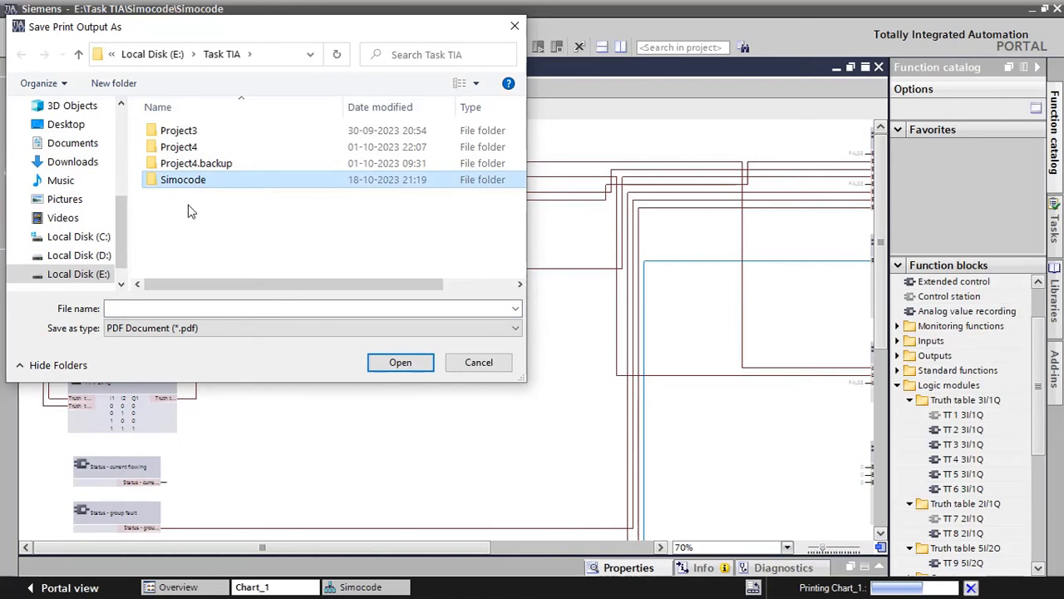
{"action": "left_click", "coordinate": [162, 306]}
{"action": "left_click", "coordinate": [162, 308]}
{"action": "type", "text": "c"}
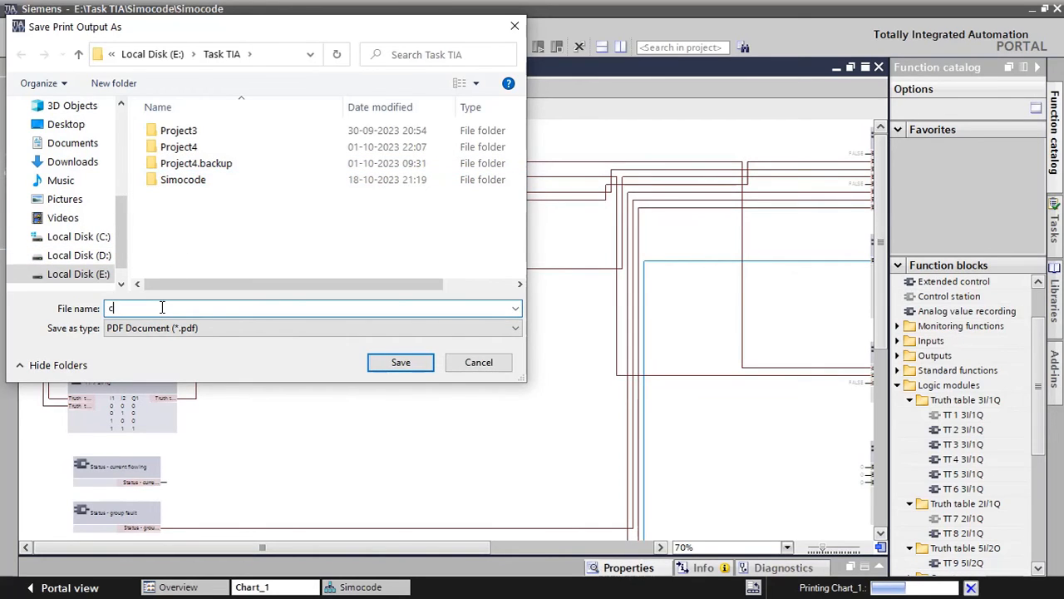
{"action": "type", "text": "hart"}
{"action": "key", "text": "Return"}
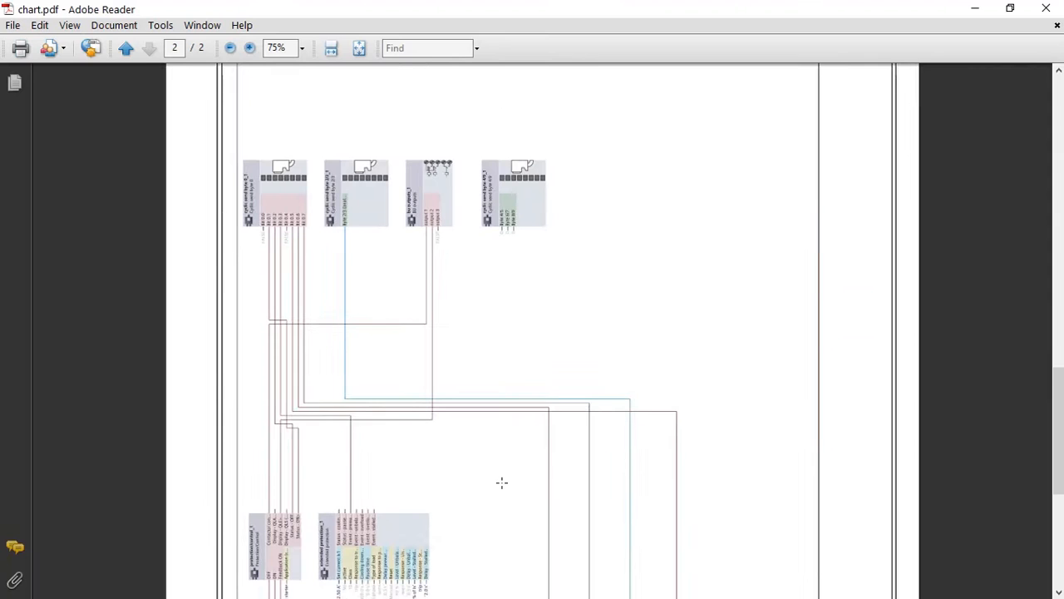
Rotate the view of the printed chart.pdf clockwise in Adobe Reader so the blocks read upright
{"action": "scroll", "coordinate": [502, 482], "scroll_direction": "up", "scroll_amount": 2}
{"action": "scroll", "coordinate": [442, 389], "scroll_direction": "down", "scroll_amount": 4}
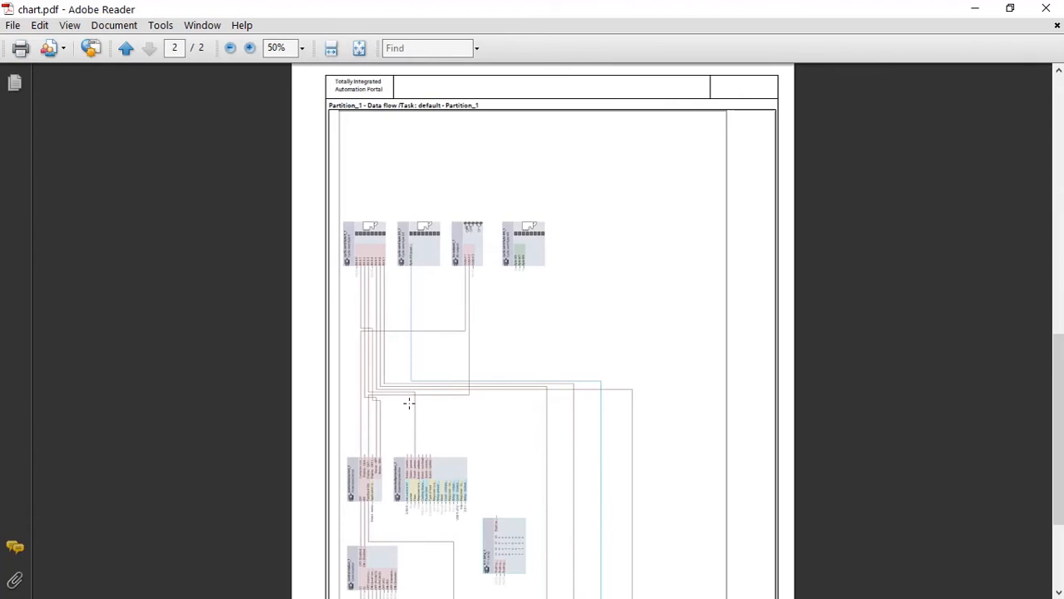
{"action": "scroll", "coordinate": [408, 490], "scroll_direction": "up", "scroll_amount": 3}
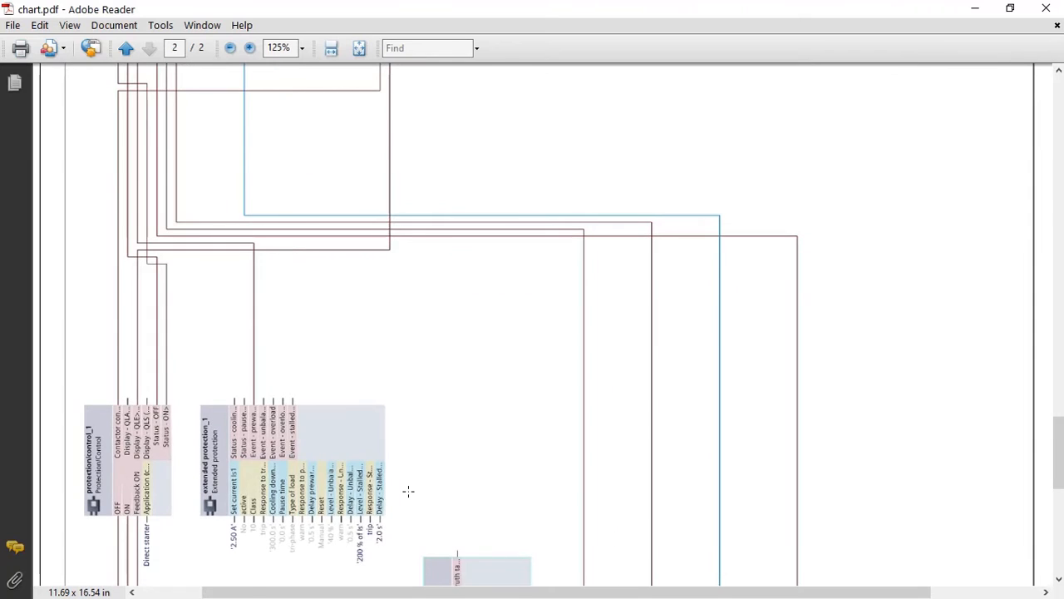
{"action": "left_click", "coordinate": [69, 24]}
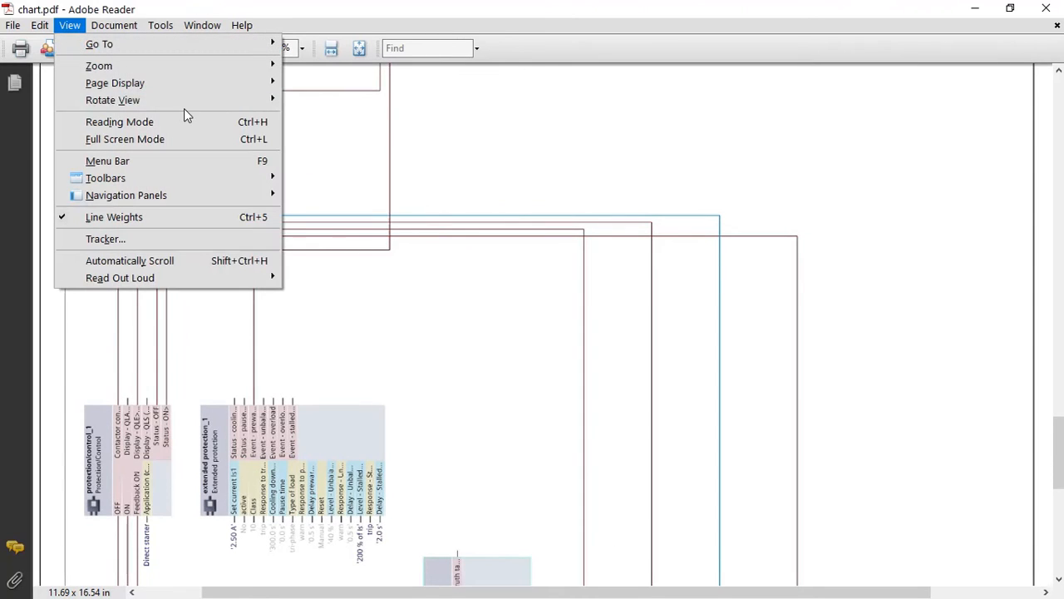
{"action": "mouse_move", "coordinate": [198, 100]}
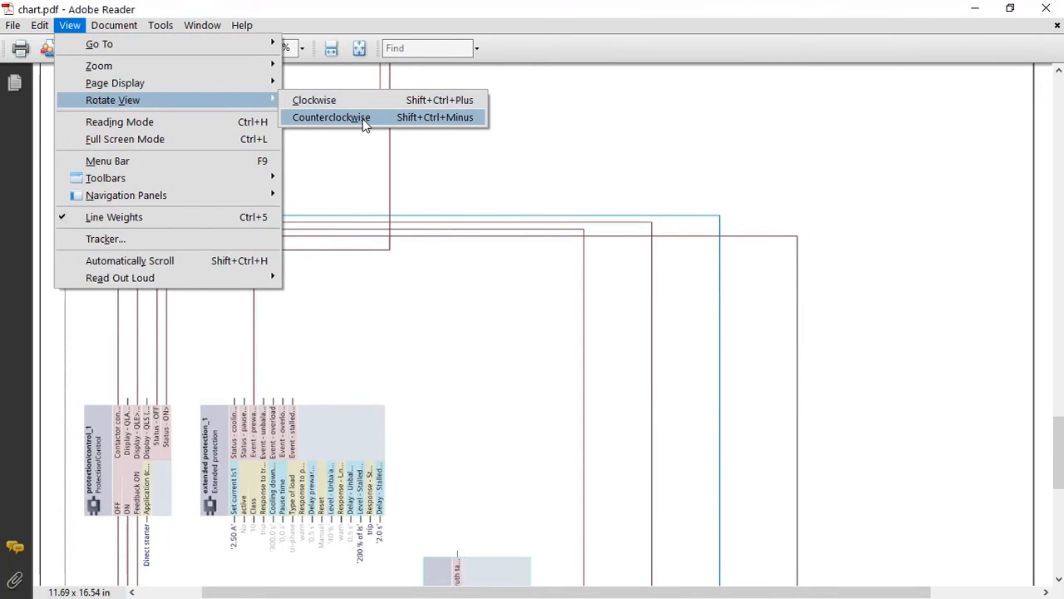
{"action": "left_click", "coordinate": [348, 98]}
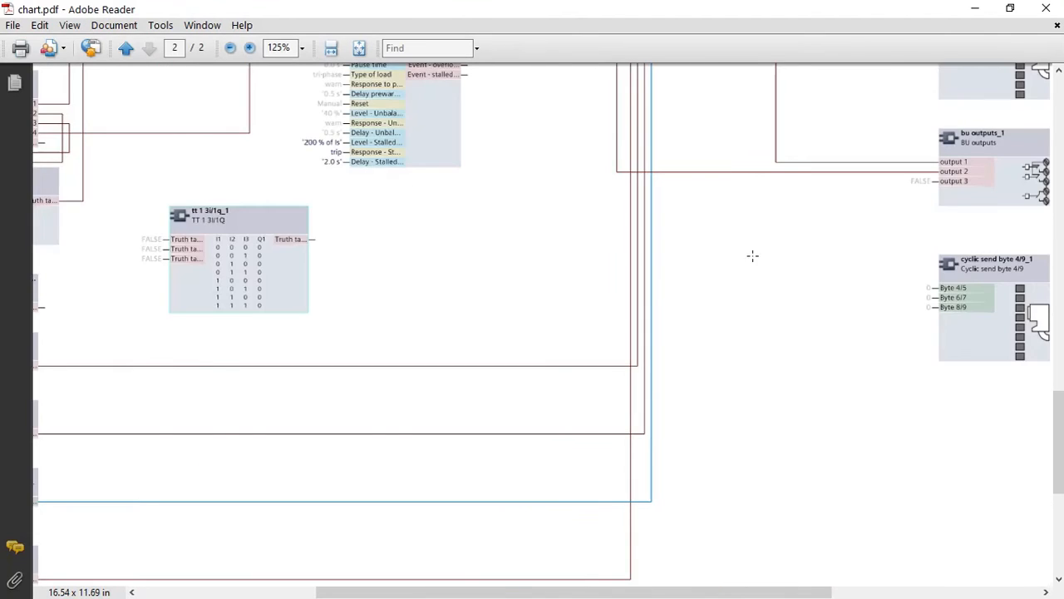
Examine the printed chart's connections from the cyclic receive, input and status blocks through control and protection to the outputs and cyclic send bytes
{"action": "scroll", "coordinate": [628, 281], "scroll_direction": "down", "scroll_amount": 5}
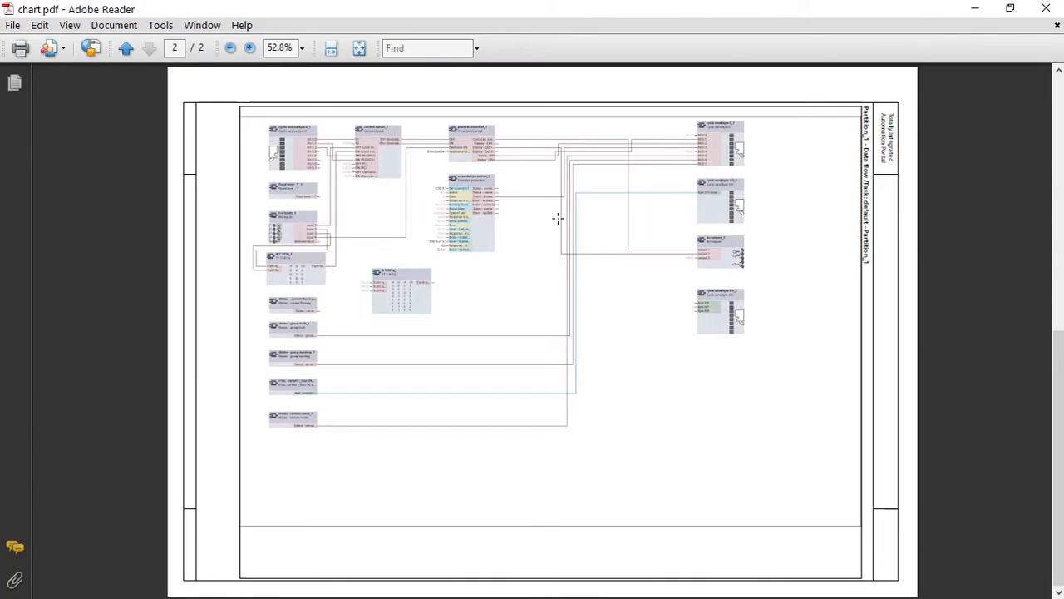
{"action": "scroll", "coordinate": [532, 203], "scroll_direction": "up", "scroll_amount": 2}
{"action": "scroll", "coordinate": [514, 193], "scroll_direction": "up", "scroll_amount": 2}
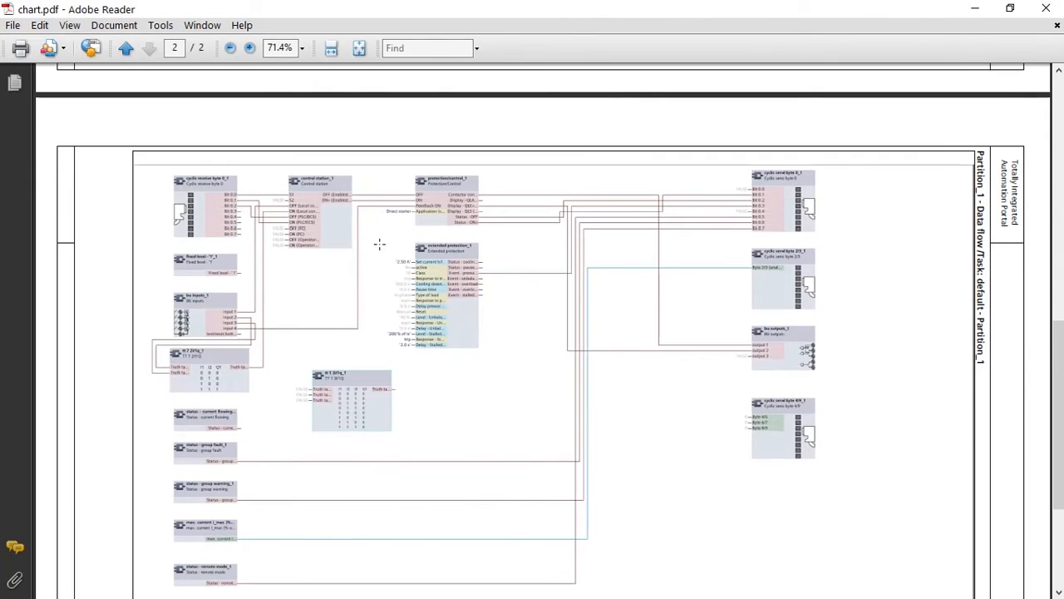
{"action": "scroll", "coordinate": [228, 249], "scroll_direction": "up", "scroll_amount": 5}
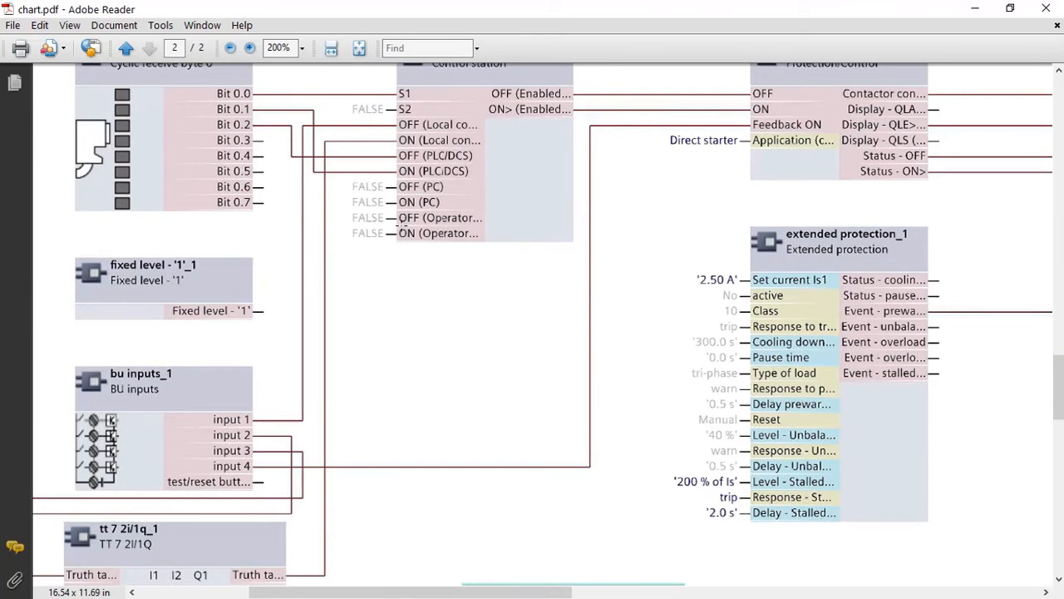
{"action": "scroll", "coordinate": [360, 216], "scroll_direction": "down", "scroll_amount": 1}
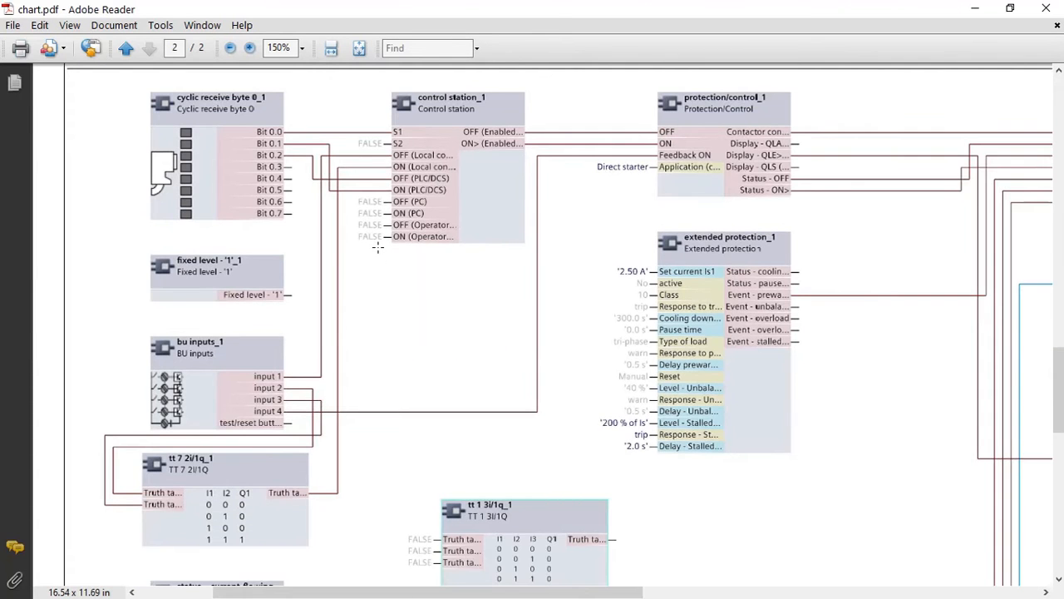
{"action": "scroll", "coordinate": [385, 279], "scroll_direction": "down", "scroll_amount": 1}
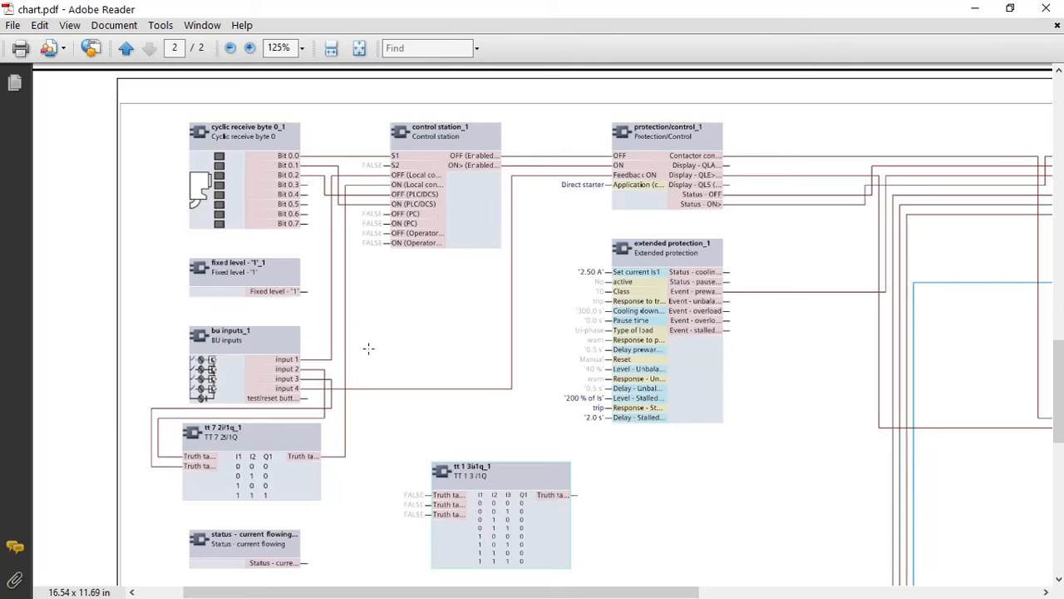
{"action": "scroll", "coordinate": [527, 469], "scroll_direction": "down", "scroll_amount": 3}
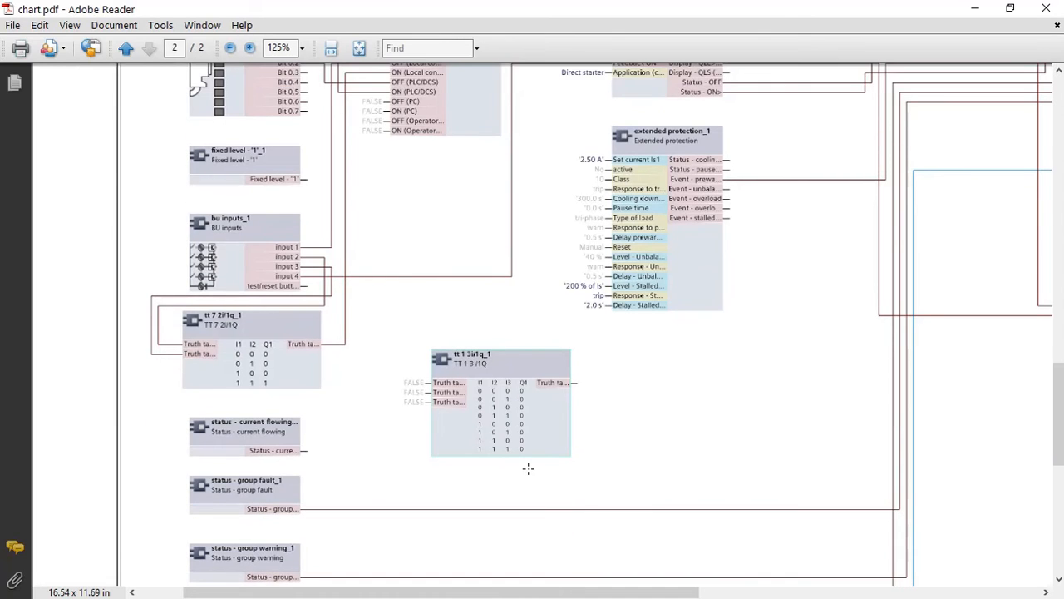
{"action": "key", "text": "ctrl+2"}
{"action": "scroll", "coordinate": [586, 457], "scroll_direction": "up", "scroll_amount": 2}
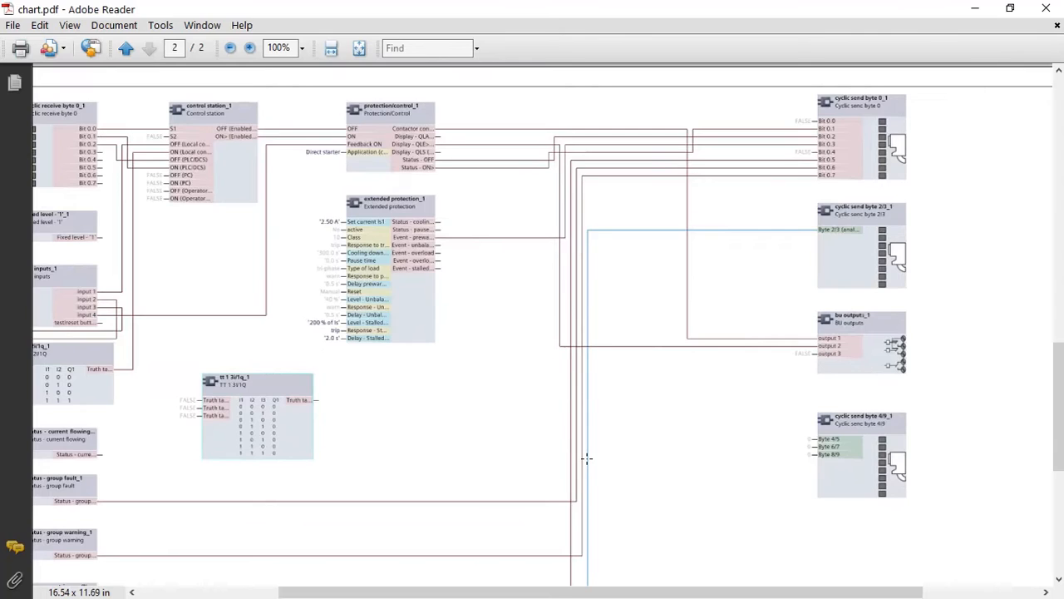
{"action": "left_click_drag", "start_coordinate": [562, 592], "coordinate": [469, 594]}
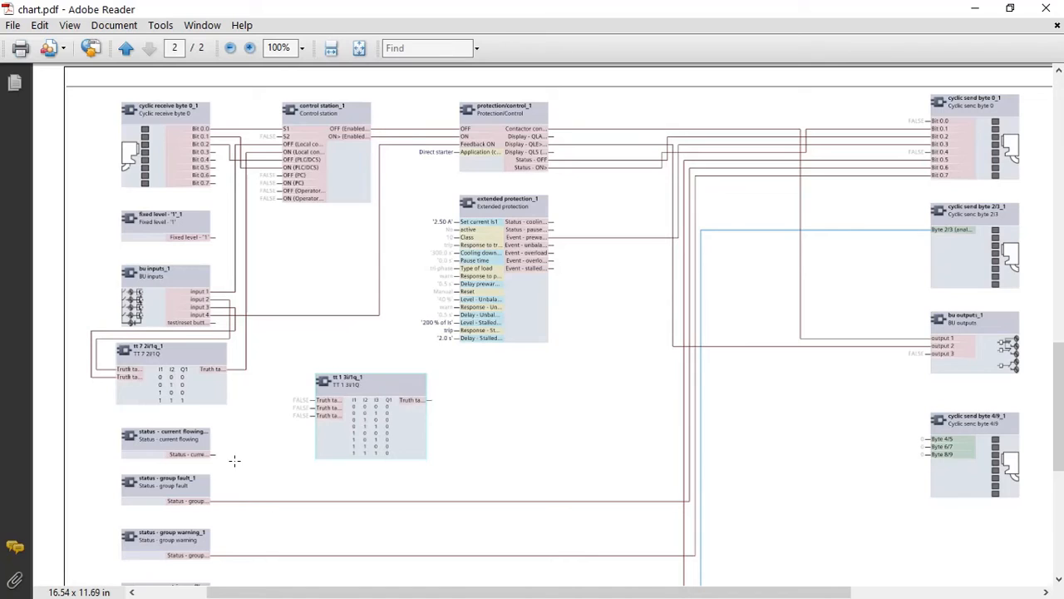
{"action": "scroll", "coordinate": [239, 456], "scroll_direction": "down", "scroll_amount": 4}
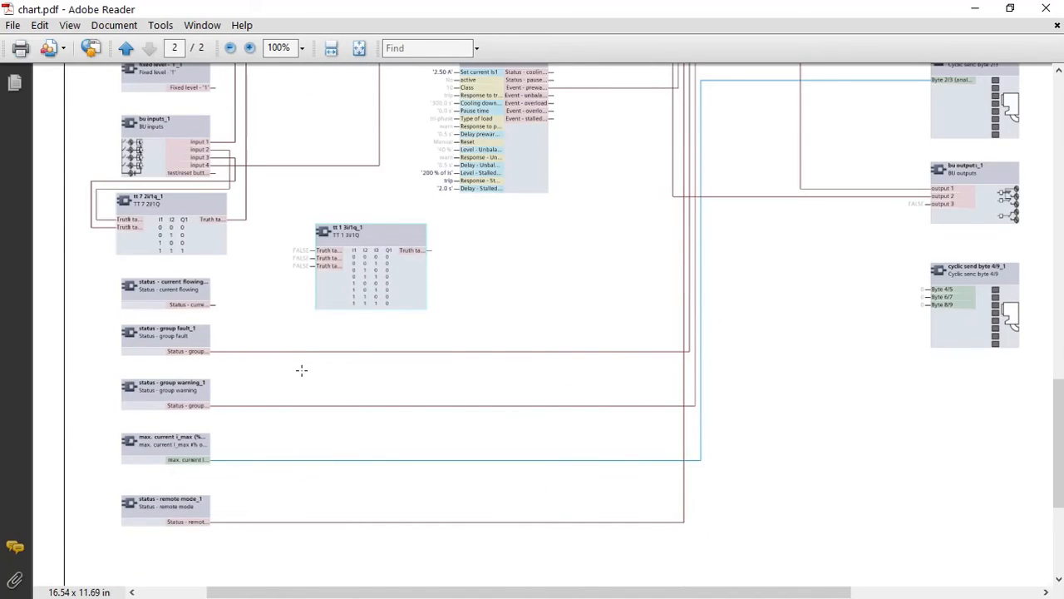
{"action": "scroll", "coordinate": [302, 370], "scroll_direction": "up", "scroll_amount": 6}
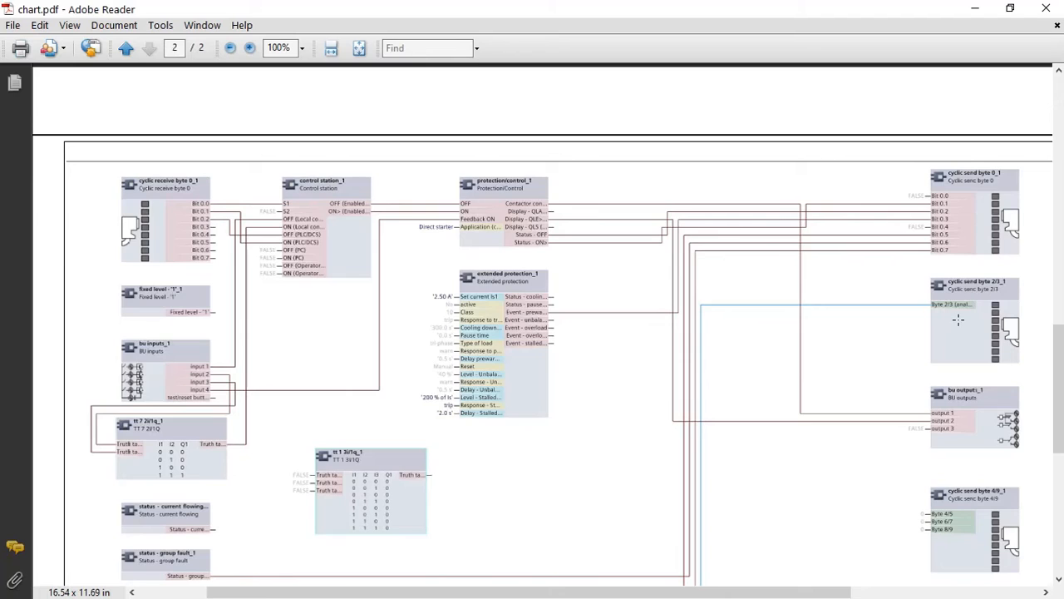
{"action": "scroll", "coordinate": [738, 400], "scroll_direction": "down", "scroll_amount": 5}
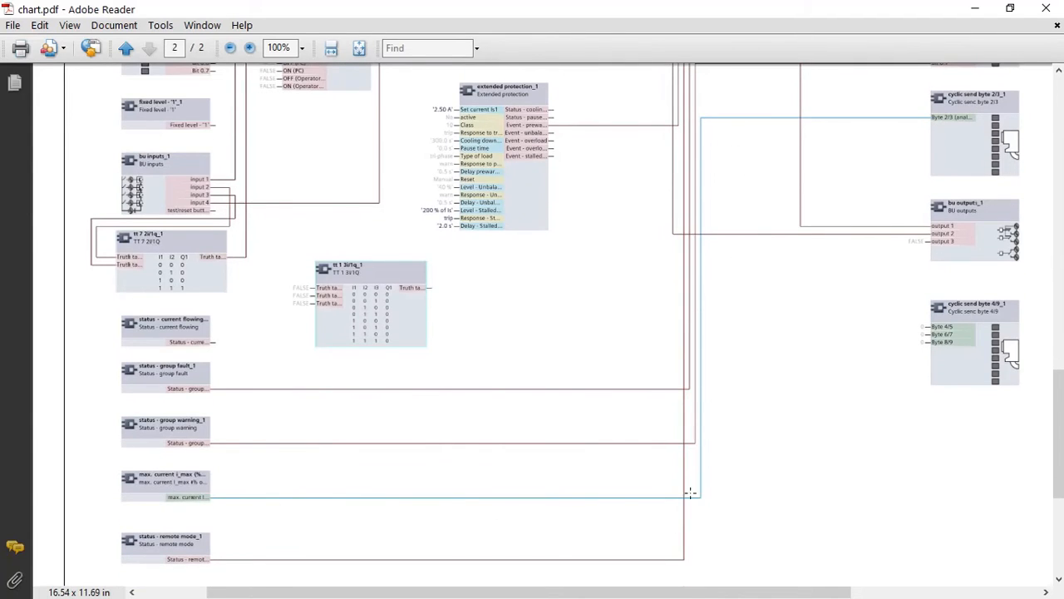
{"action": "scroll", "coordinate": [763, 330], "scroll_direction": "up", "scroll_amount": 3}
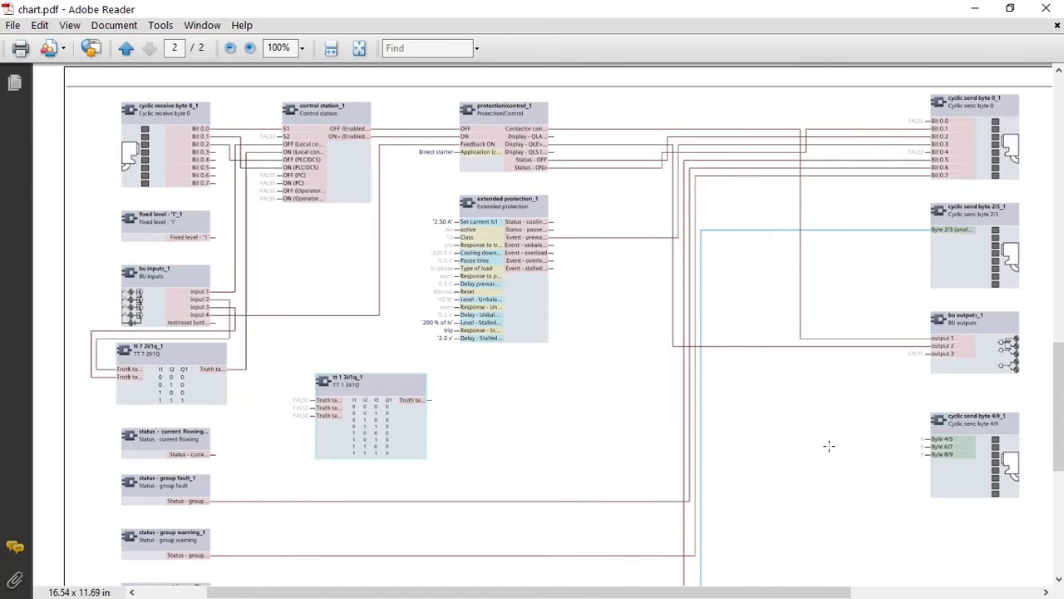
Finish reviewing the printed chart, then switch to TIA Portal and inspect the inputs of Chart_1's cyclic send byte 4/9 block
{"action": "scroll", "coordinate": [829, 446], "scroll_direction": "down", "scroll_amount": 4}
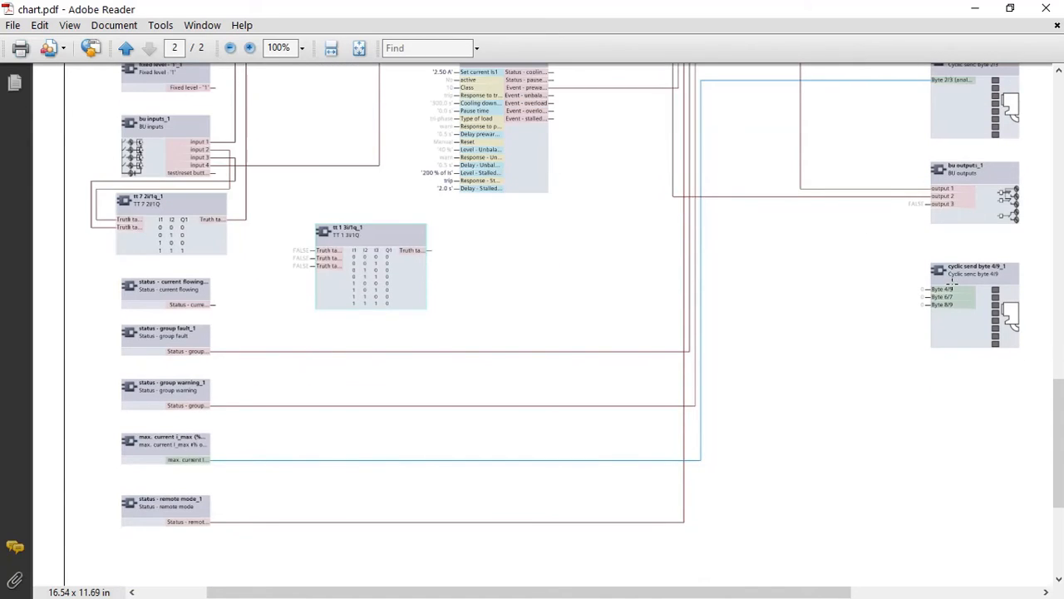
{"action": "key", "text": "super"}
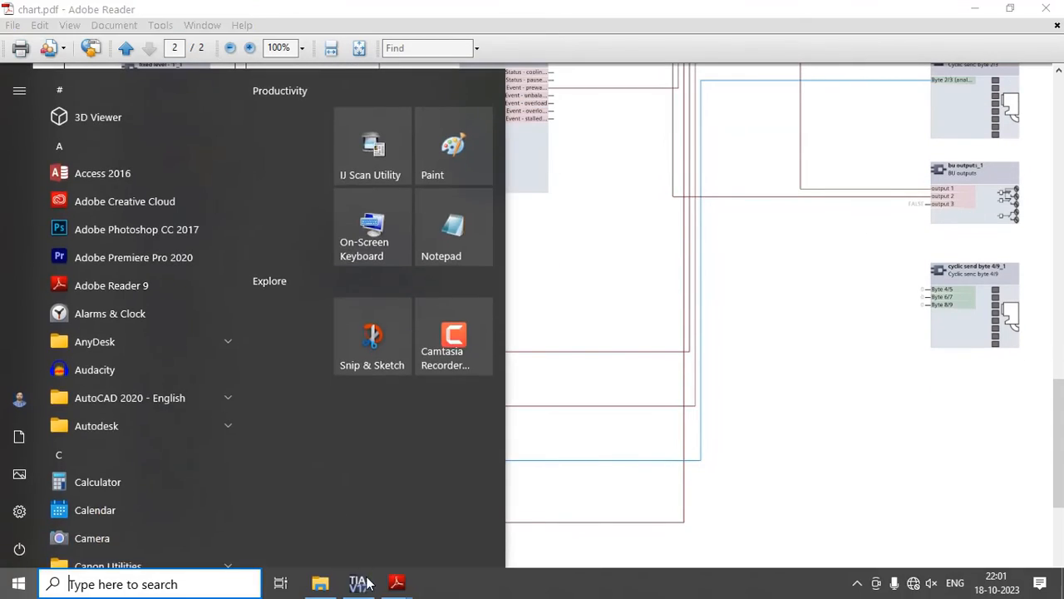
{"action": "left_click", "coordinate": [358, 583]}
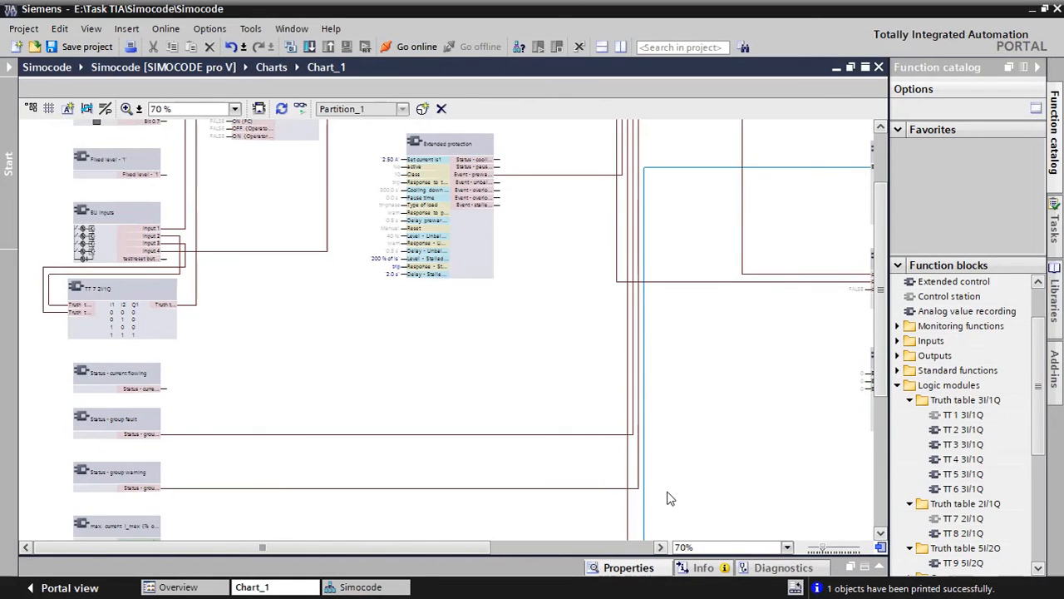
{"action": "left_click_drag", "start_coordinate": [465, 547], "coordinate": [611, 548]}
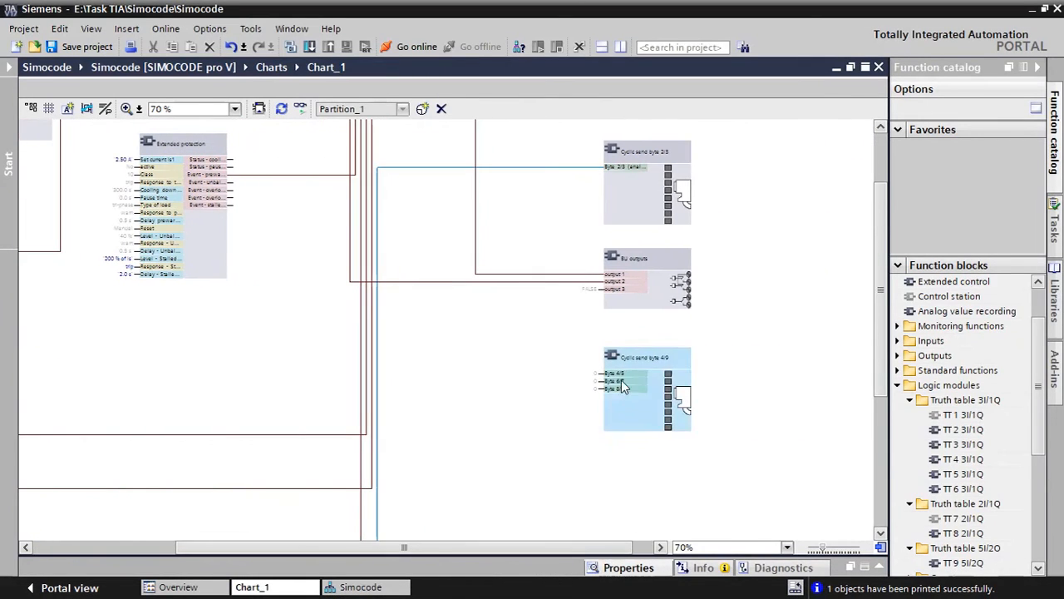
{"action": "scroll", "coordinate": [623, 382], "scroll_direction": "up", "scroll_amount": 3}
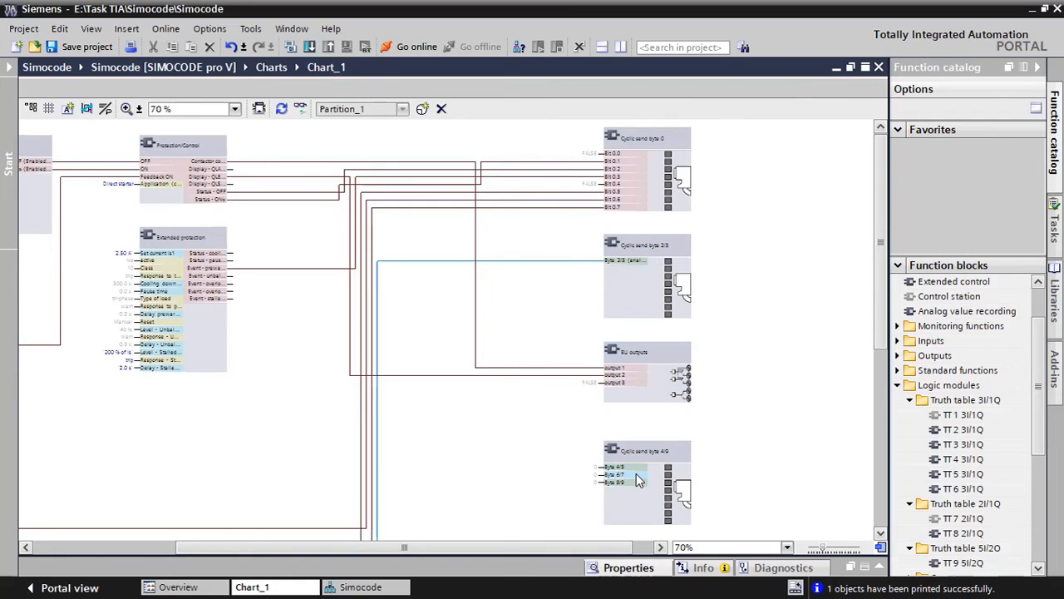
{"action": "key", "text": "super"}
{"action": "left_click", "coordinate": [566, 501]}
{"action": "left_click", "coordinate": [634, 512]}
{"action": "scroll", "coordinate": [634, 512], "scroll_direction": "up", "scroll_amount": 3}
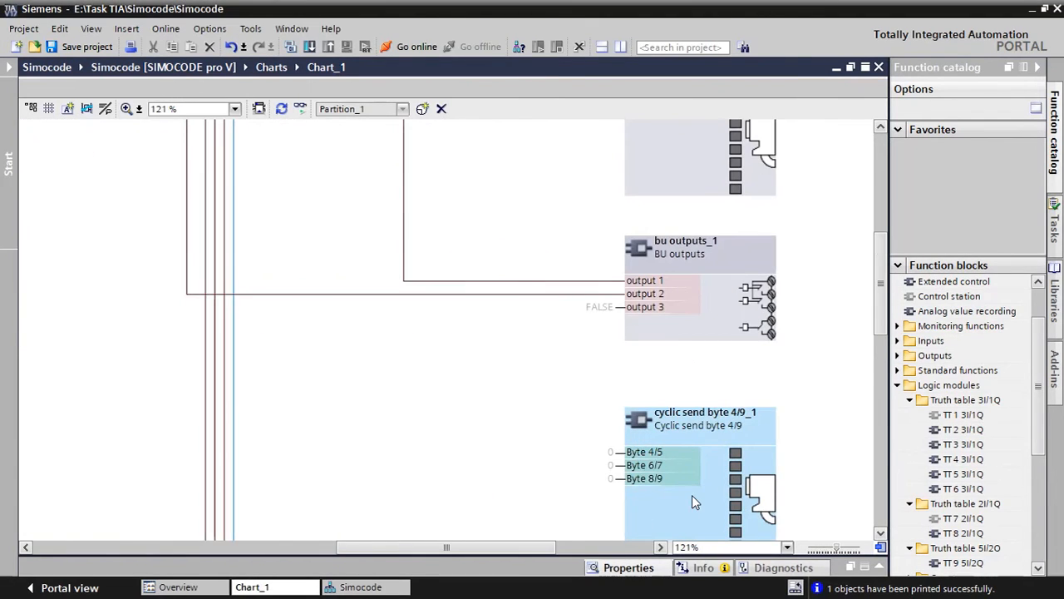
{"action": "scroll", "coordinate": [692, 494], "scroll_direction": "up", "scroll_amount": 1}
{"action": "left_click", "coordinate": [528, 477]}
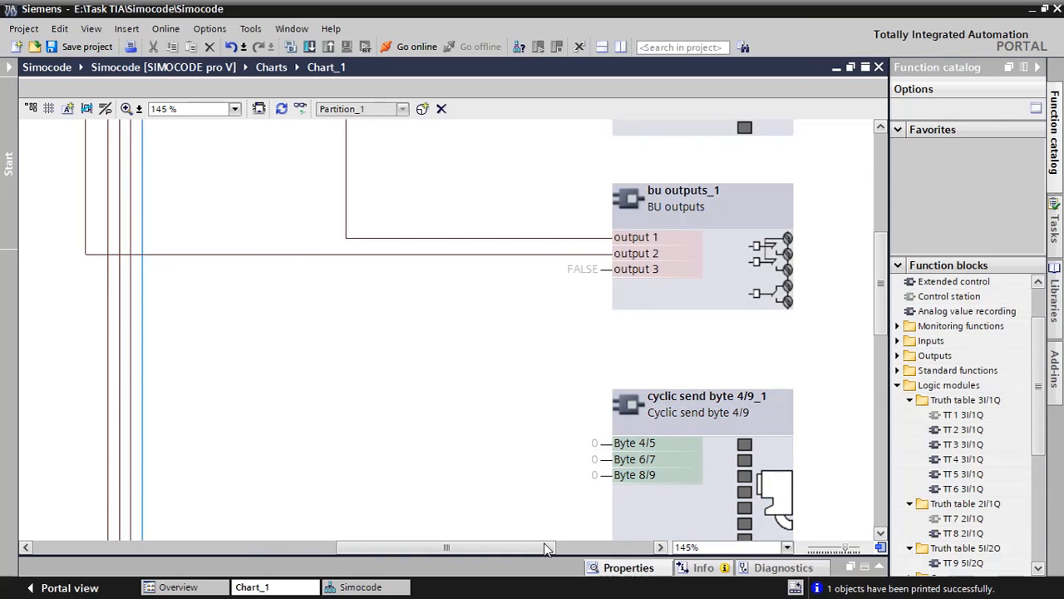
{"action": "mouse_move", "coordinate": [546, 548]}
{"action": "left_mouse_down"}
{"action": "mouse_move", "coordinate": [594, 545]}
{"action": "mouse_move", "coordinate": [320, 547]}
{"action": "mouse_move", "coordinate": [532, 546]}
{"action": "left_mouse_up"}
{"action": "scroll", "coordinate": [470, 423], "scroll_direction": "down", "scroll_amount": 2}
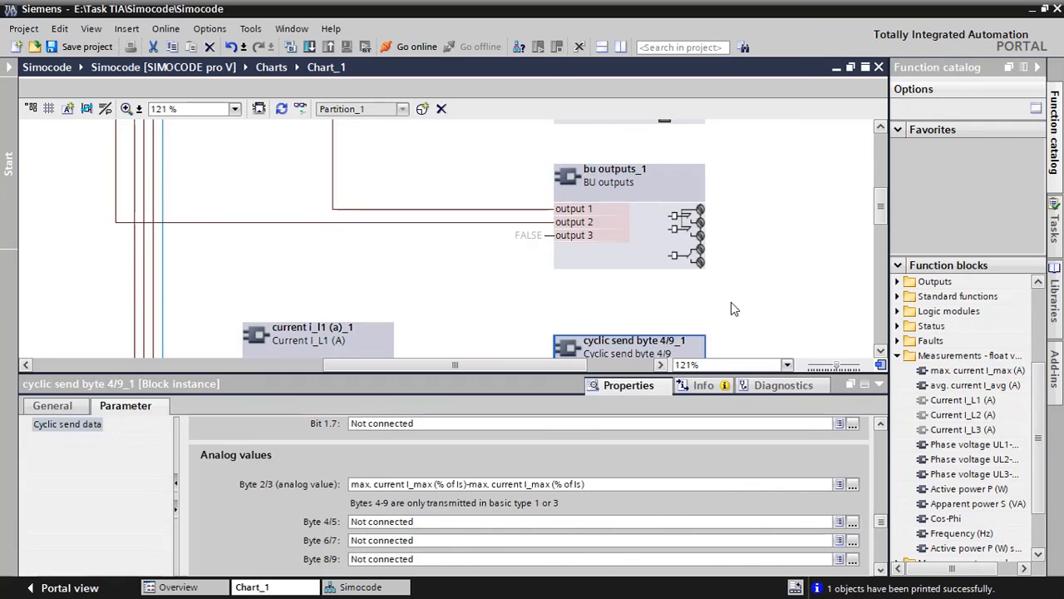
Display the cyclic send data parameters of the cyclic send byte 4/9 block, down to its analog values
{"action": "left_click", "coordinate": [732, 303]}
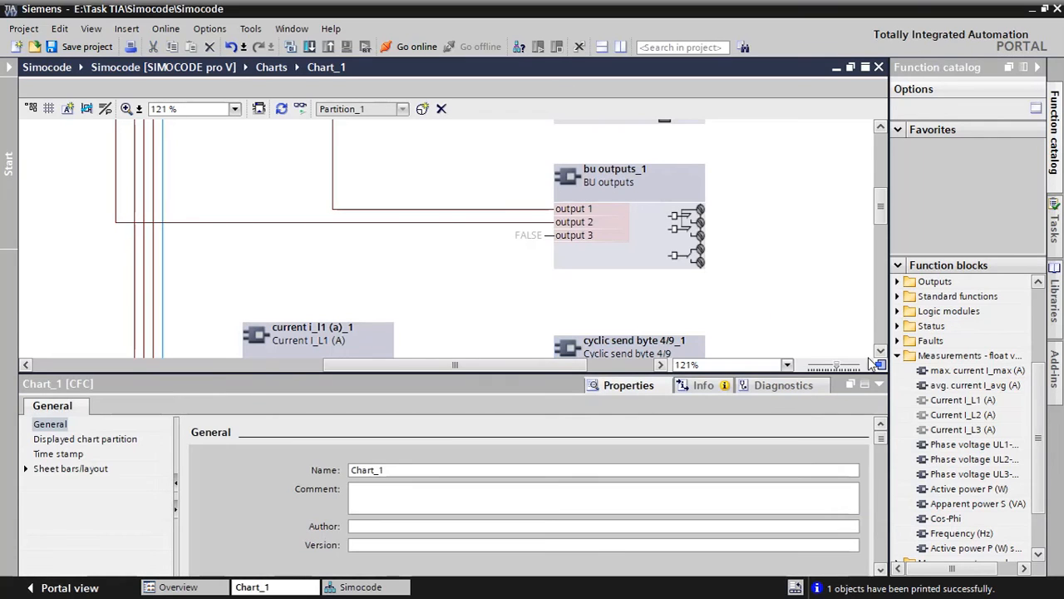
{"action": "left_click", "coordinate": [879, 353]}
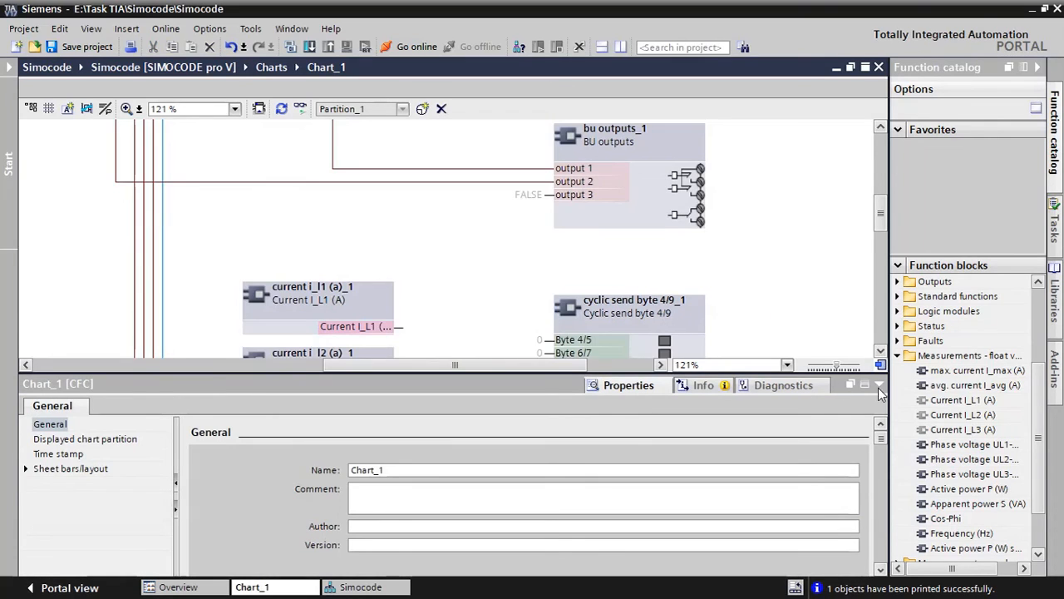
{"action": "left_click", "coordinate": [879, 384]}
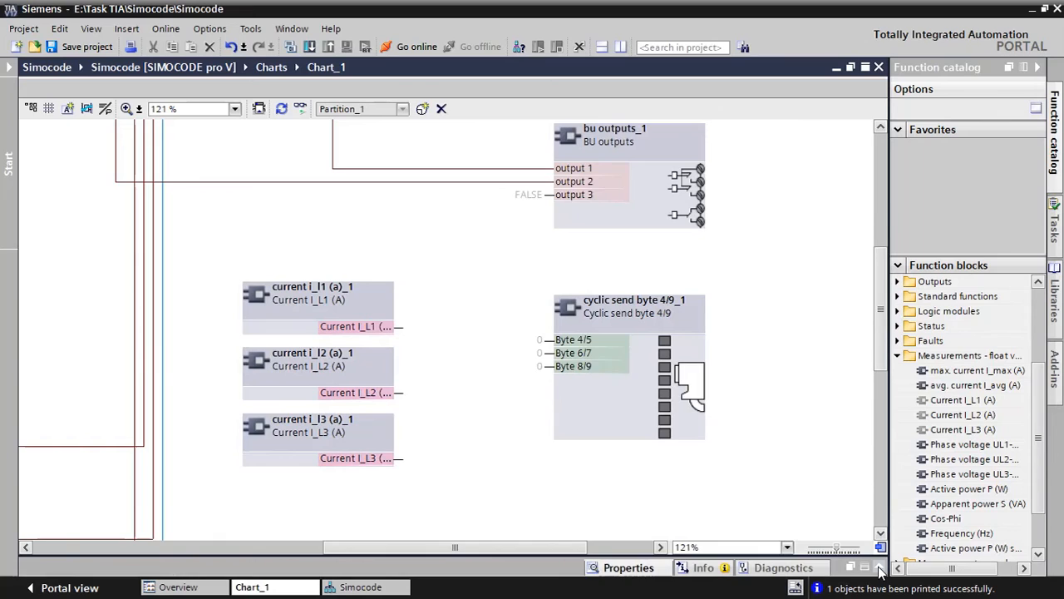
{"action": "left_click", "coordinate": [880, 569]}
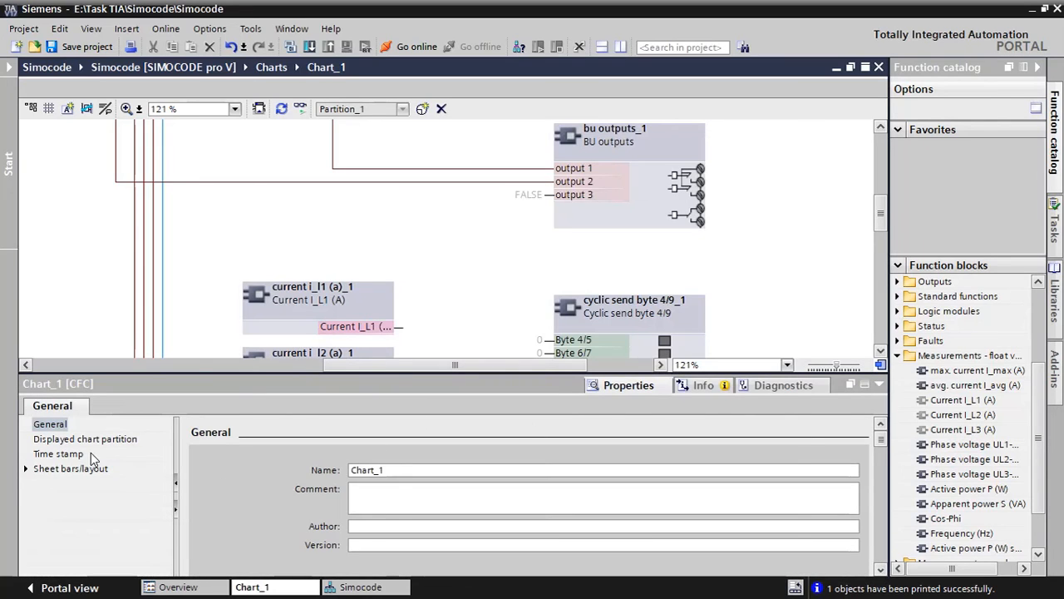
{"action": "left_click", "coordinate": [656, 321]}
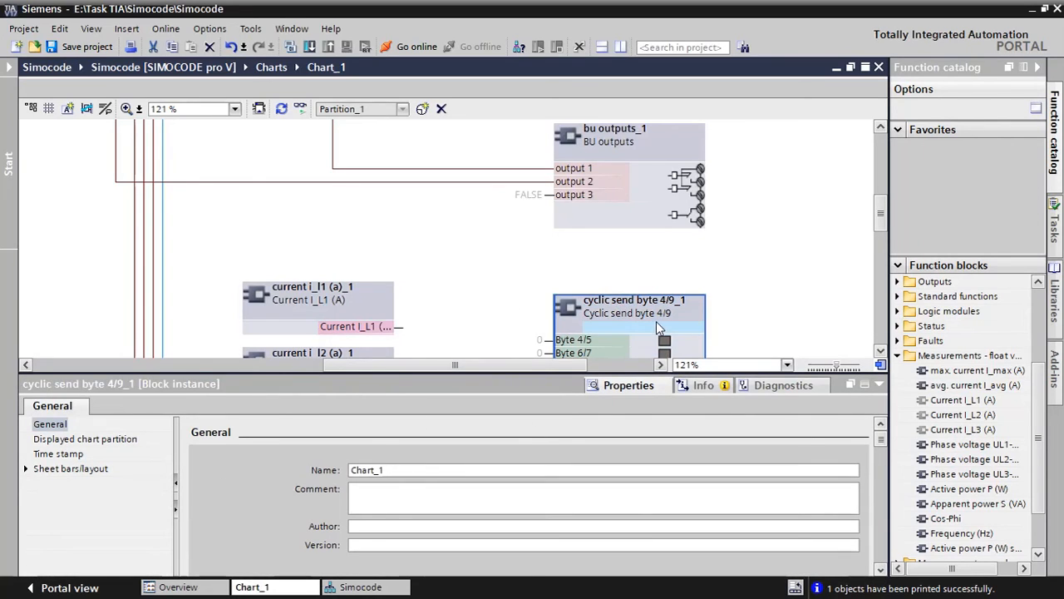
{"action": "left_click", "coordinate": [121, 409]}
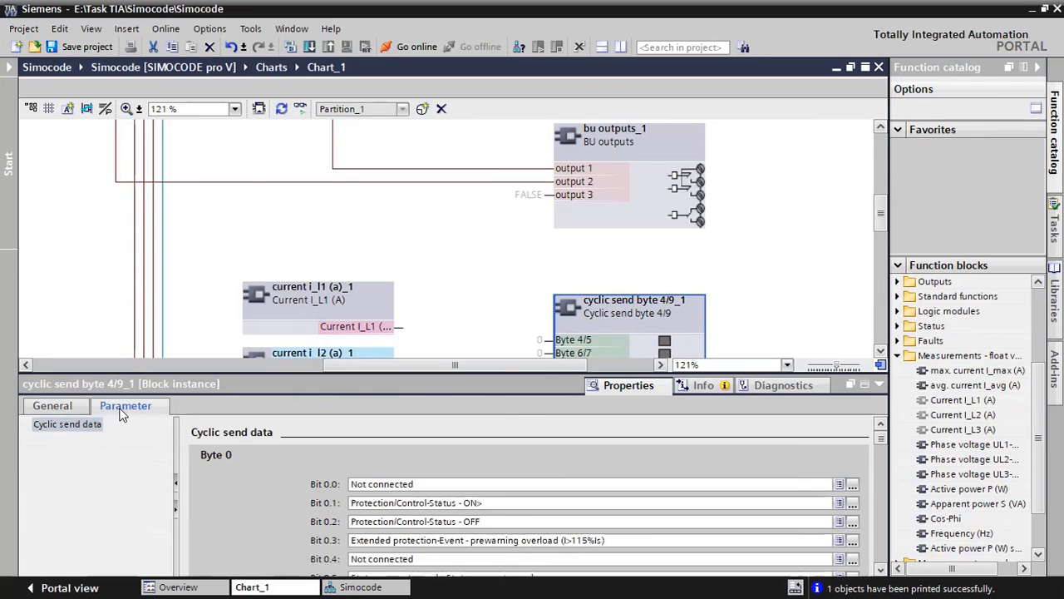
{"action": "scroll", "coordinate": [275, 502], "scroll_direction": "down", "scroll_amount": 5}
{"action": "scroll", "coordinate": [253, 518], "scroll_direction": "down", "scroll_amount": 5}
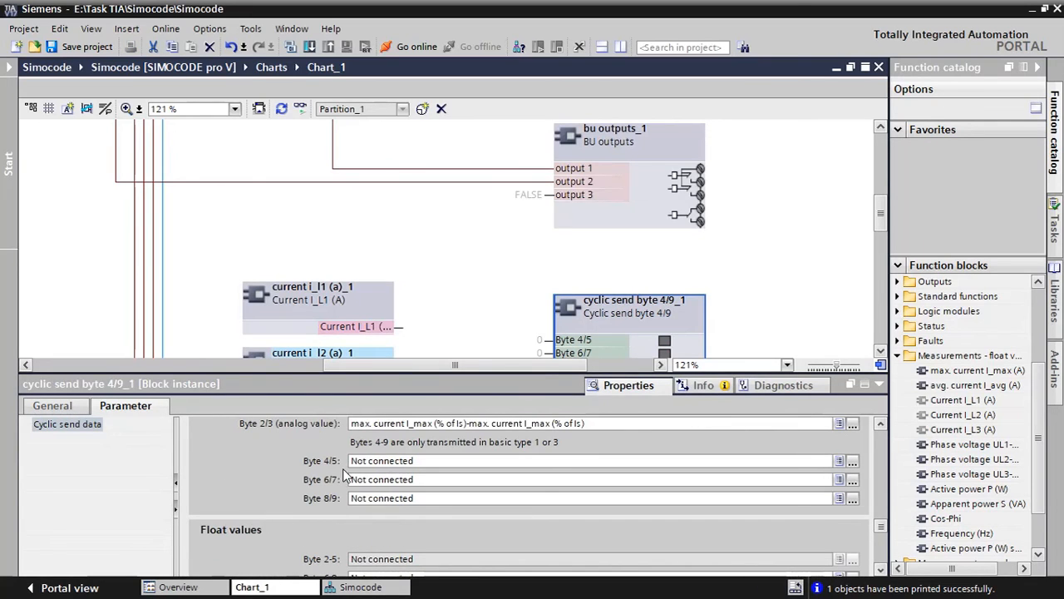
Connect Byte 4/5 of the cyclic send data to the analog measurement Current I_L1 (% of Is)
{"action": "left_click", "coordinate": [852, 461]}
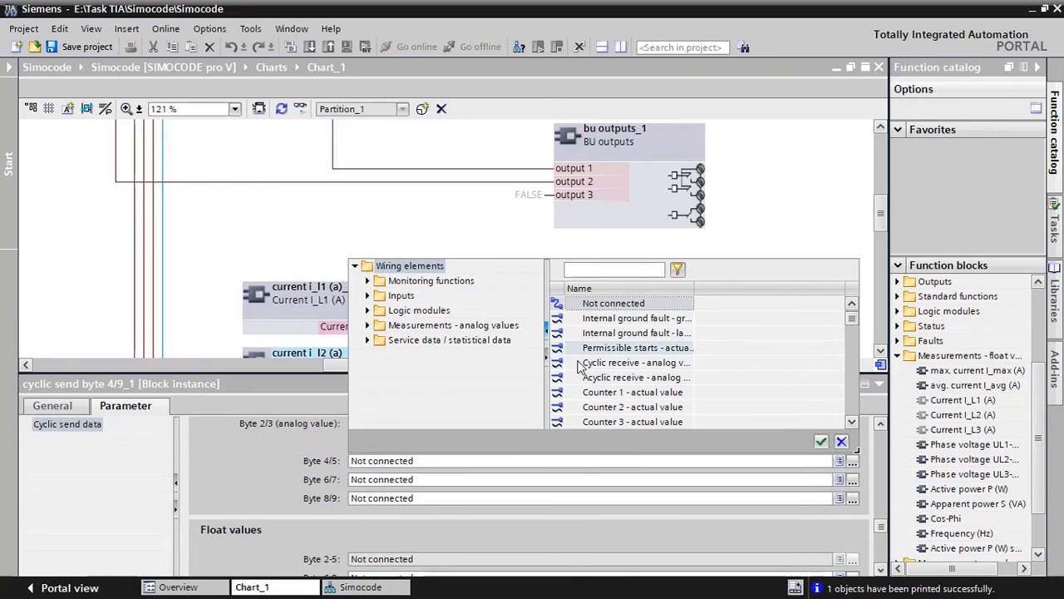
{"action": "left_click", "coordinate": [368, 325]}
{"action": "scroll", "coordinate": [458, 381], "scroll_direction": "down", "scroll_amount": 1}
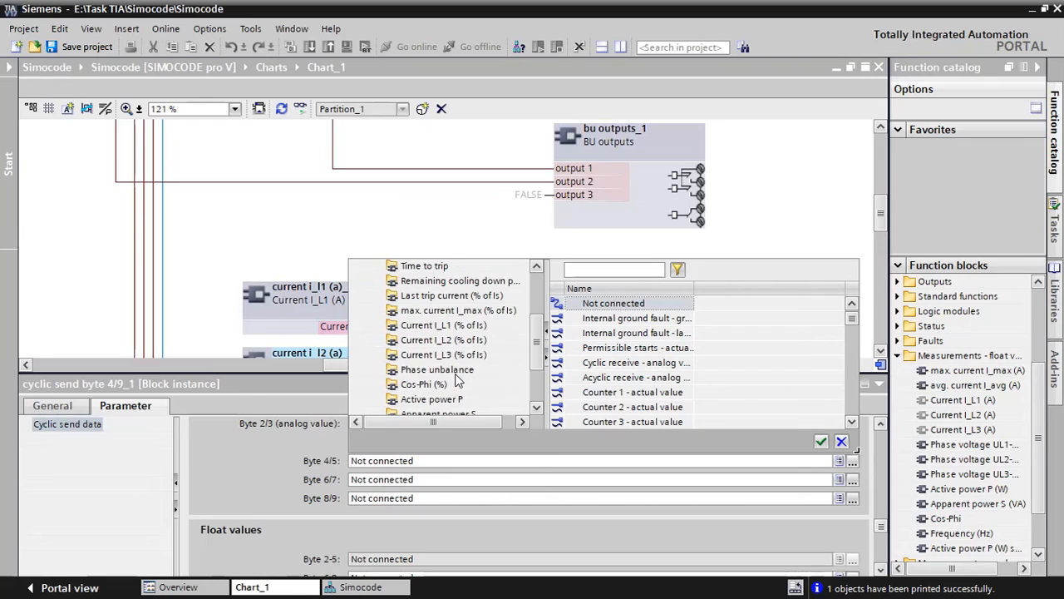
{"action": "left_click", "coordinate": [445, 325]}
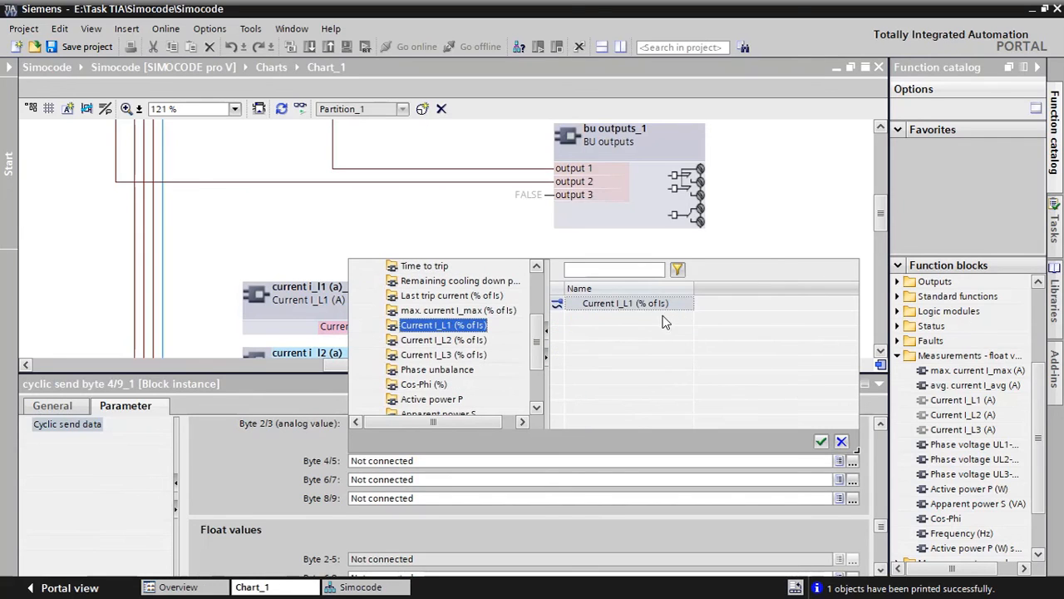
{"action": "left_click", "coordinate": [636, 303]}
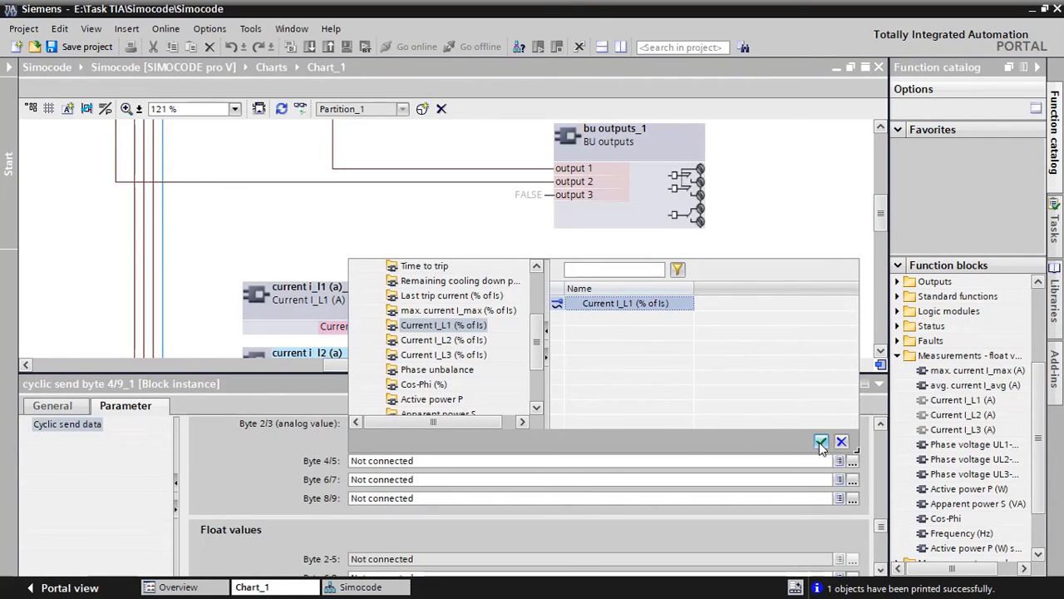
{"action": "left_click", "coordinate": [821, 440]}
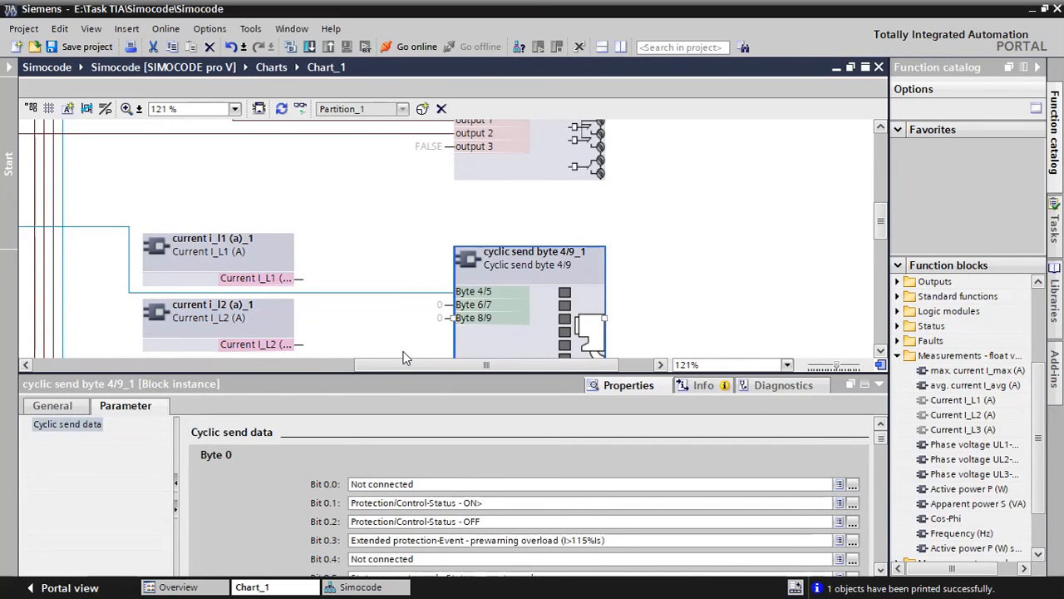
Remove the unconnected Current I_L1 (A), Current I_L2 (A) and Current I_L3 (A) blocks from the chart
{"action": "left_click_drag", "start_coordinate": [398, 366], "coordinate": [316, 368]}
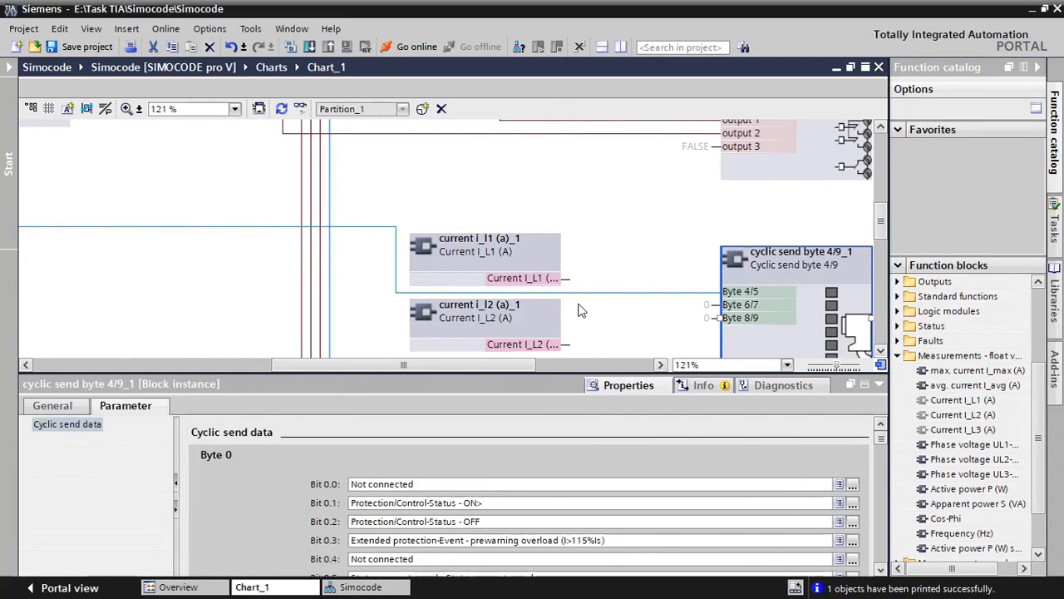
{"action": "left_click", "coordinate": [524, 241]}
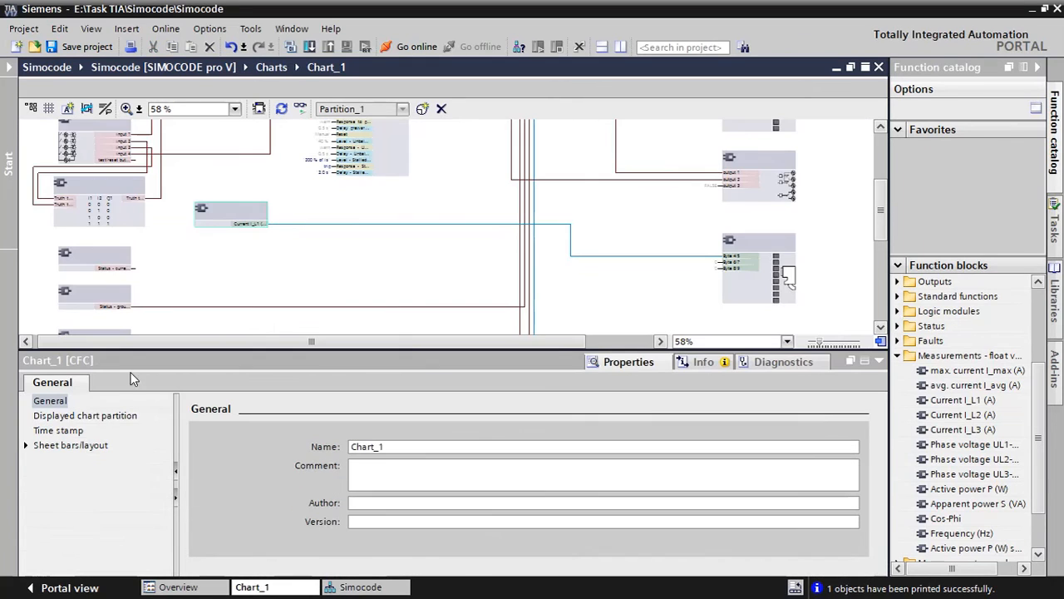
Connect Byte 6/7 of the cyclic send byte 4/9 block to the analog measurement Current I_L2 (% of Is)
{"action": "left_click", "coordinate": [754, 249]}
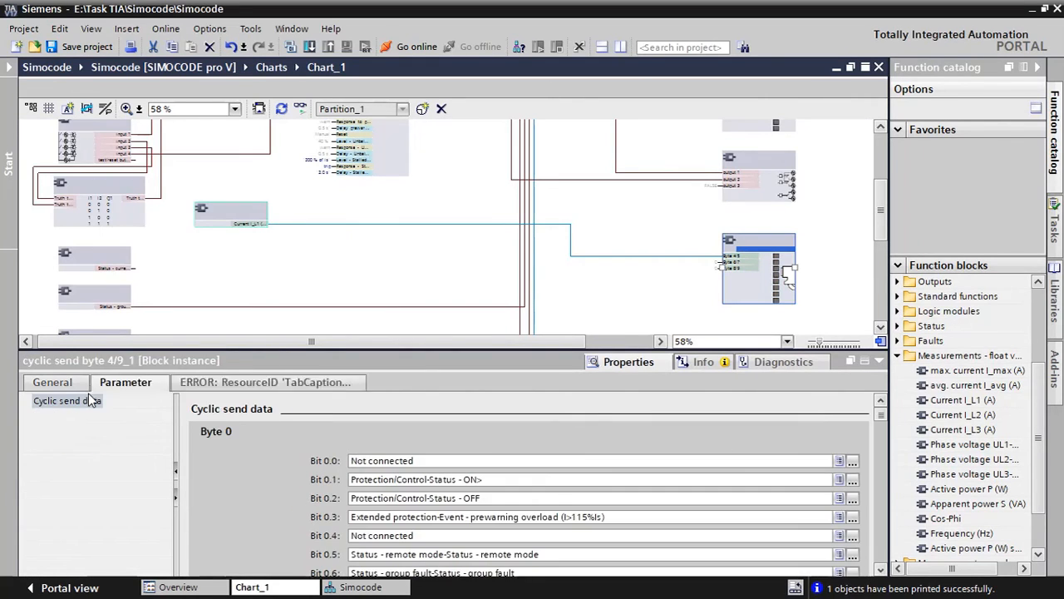
{"action": "scroll", "coordinate": [266, 489], "scroll_direction": "down", "scroll_amount": 3}
{"action": "scroll", "coordinate": [265, 485], "scroll_direction": "down", "scroll_amount": 5}
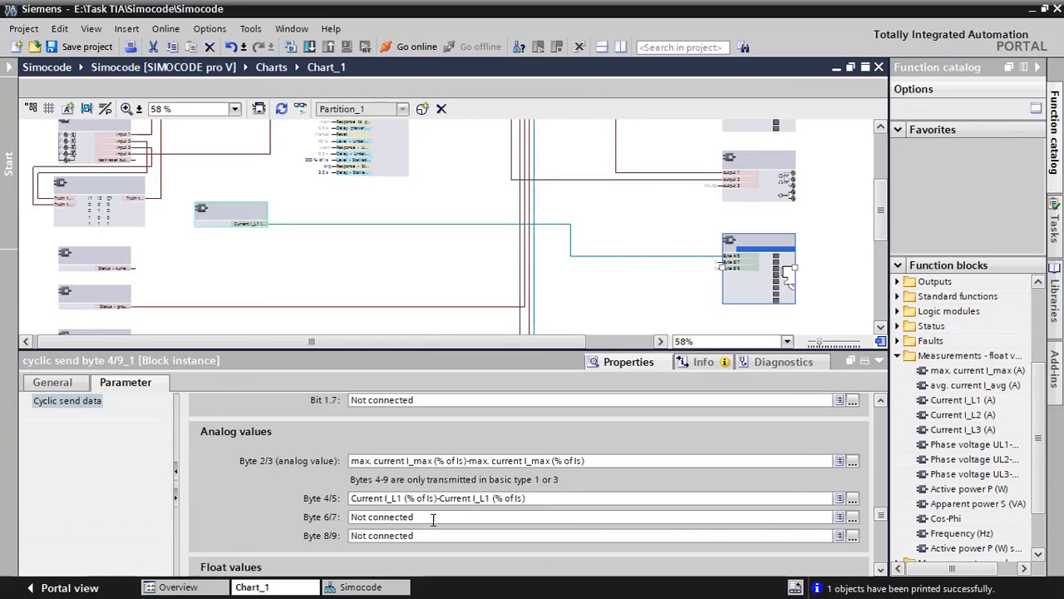
{"action": "left_click", "coordinate": [852, 516]}
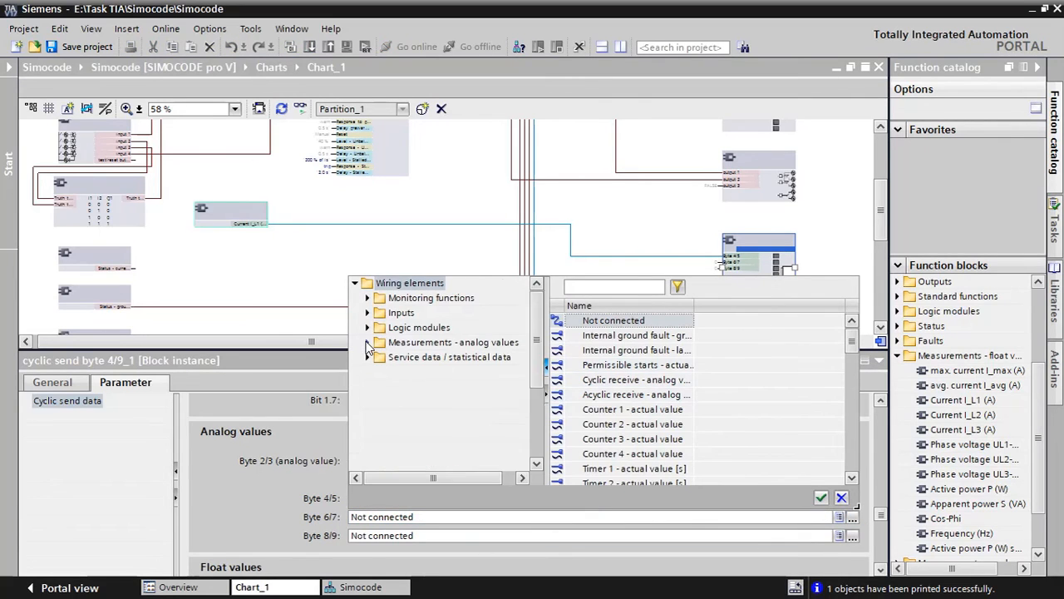
{"action": "left_click", "coordinate": [367, 341]}
{"action": "left_click", "coordinate": [450, 403]}
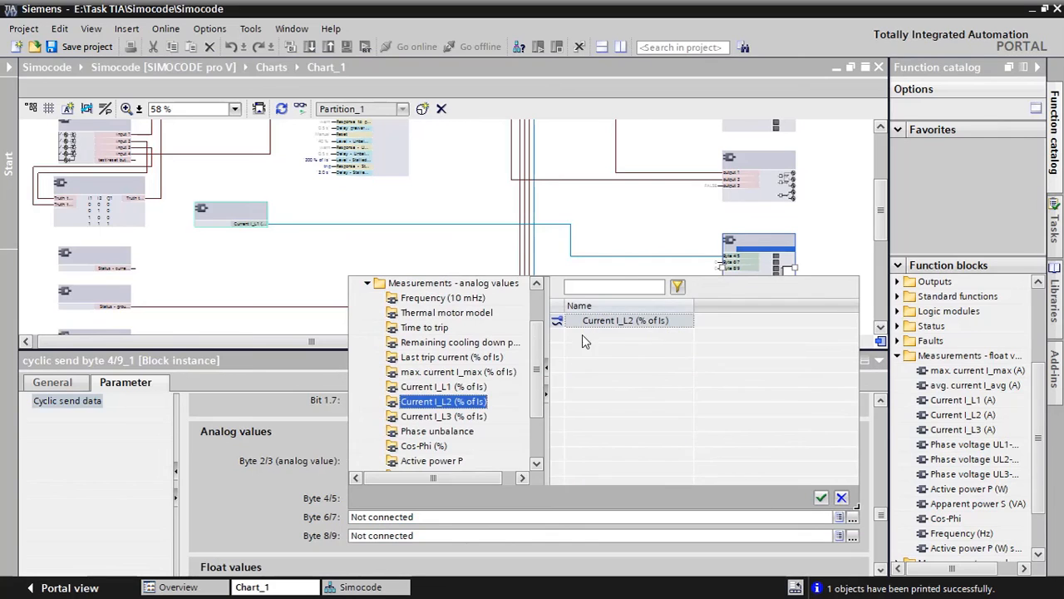
{"action": "double_click", "coordinate": [613, 320]}
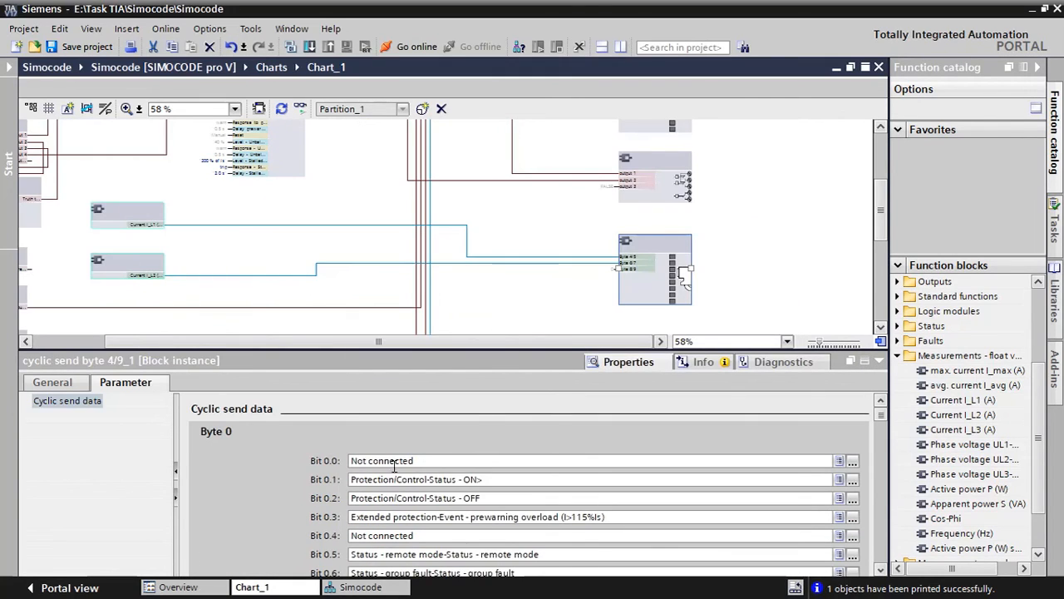
Connect Byte 8/9 of the cyclic send data to Current I_L3 (% of Is) and align its block beneath the Current I_L2 block
{"action": "scroll", "coordinate": [259, 501], "scroll_direction": "down", "scroll_amount": 8}
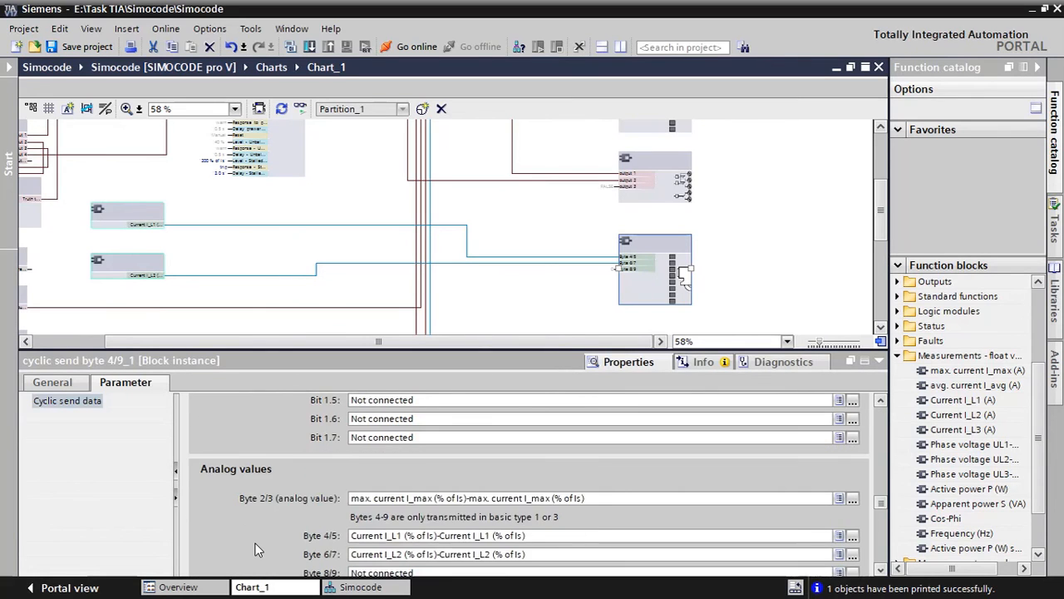
{"action": "scroll", "coordinate": [258, 549], "scroll_direction": "down", "scroll_amount": 5}
{"action": "left_click", "coordinate": [398, 474]}
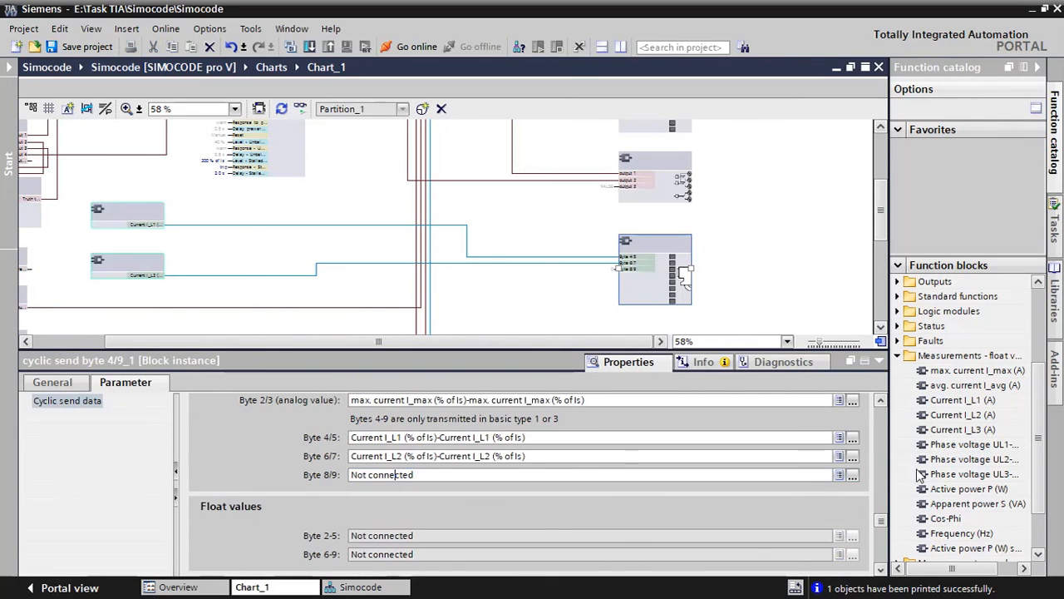
{"action": "left_click", "coordinate": [852, 475]}
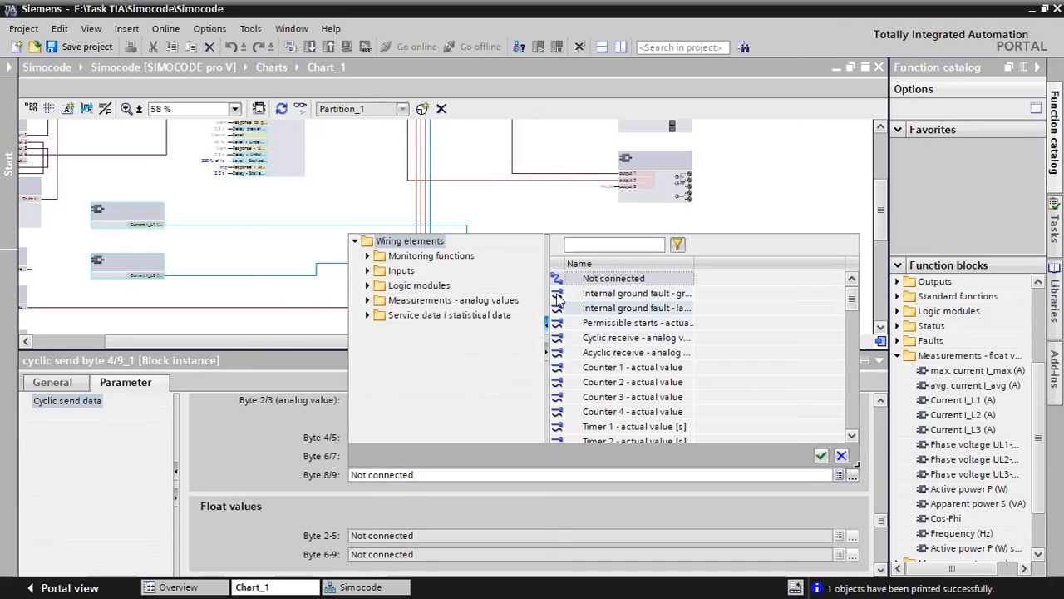
{"action": "left_click", "coordinate": [402, 271]}
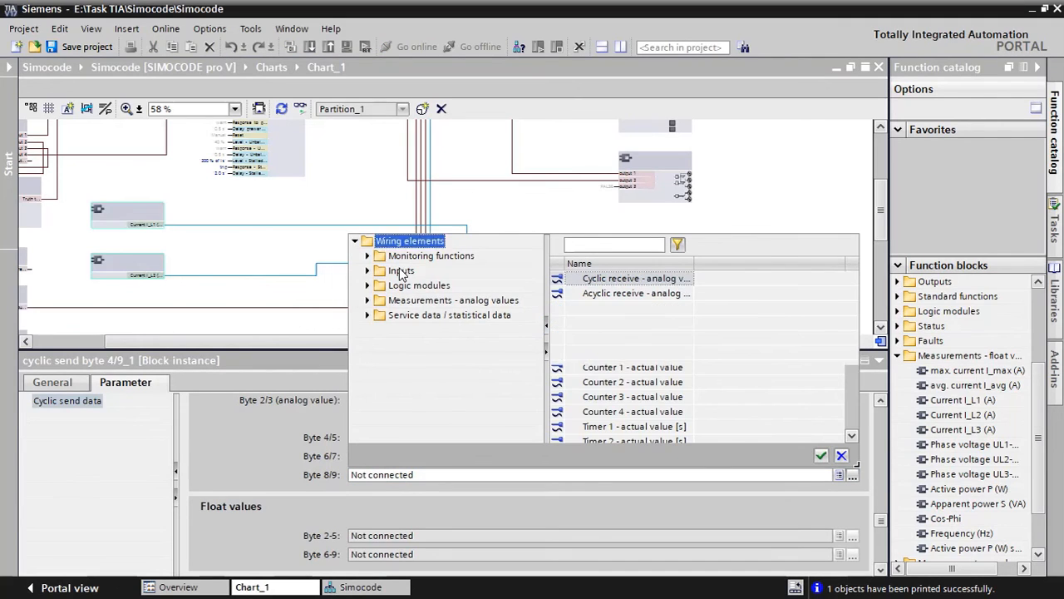
{"action": "left_click", "coordinate": [368, 301]}
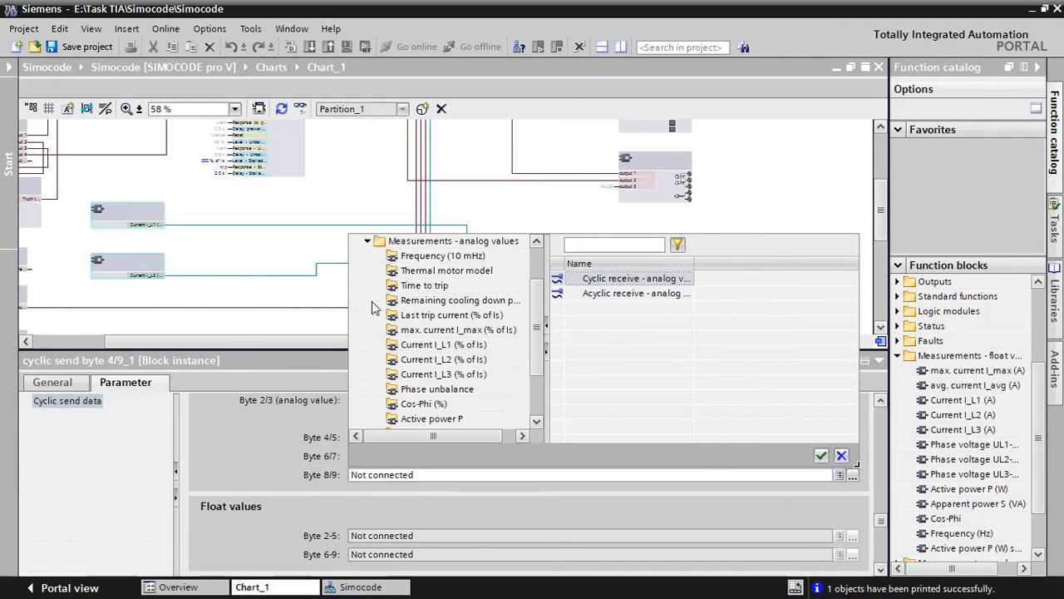
{"action": "left_click", "coordinate": [449, 375]}
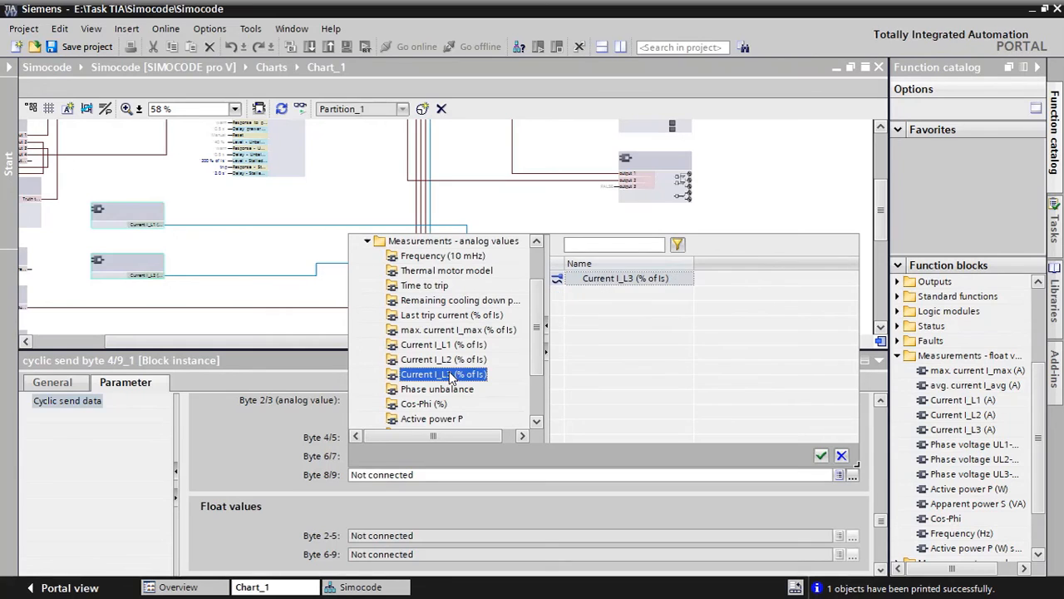
{"action": "left_click", "coordinate": [606, 278]}
{"action": "double_click", "coordinate": [606, 279]}
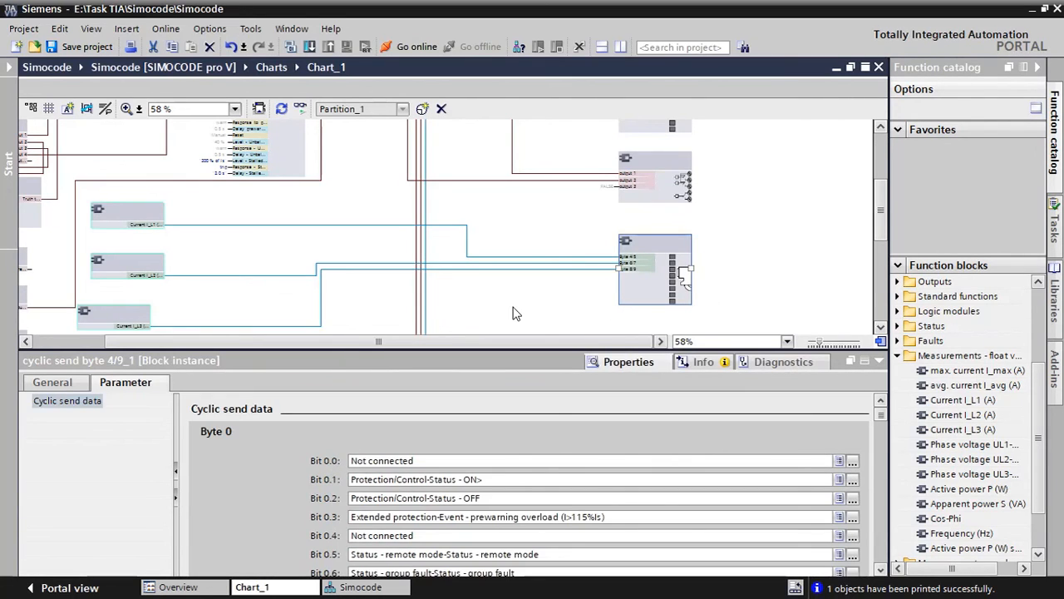
{"action": "left_click", "coordinate": [108, 312]}
{"action": "left_click_drag", "start_coordinate": [122, 315], "coordinate": [126, 311]}
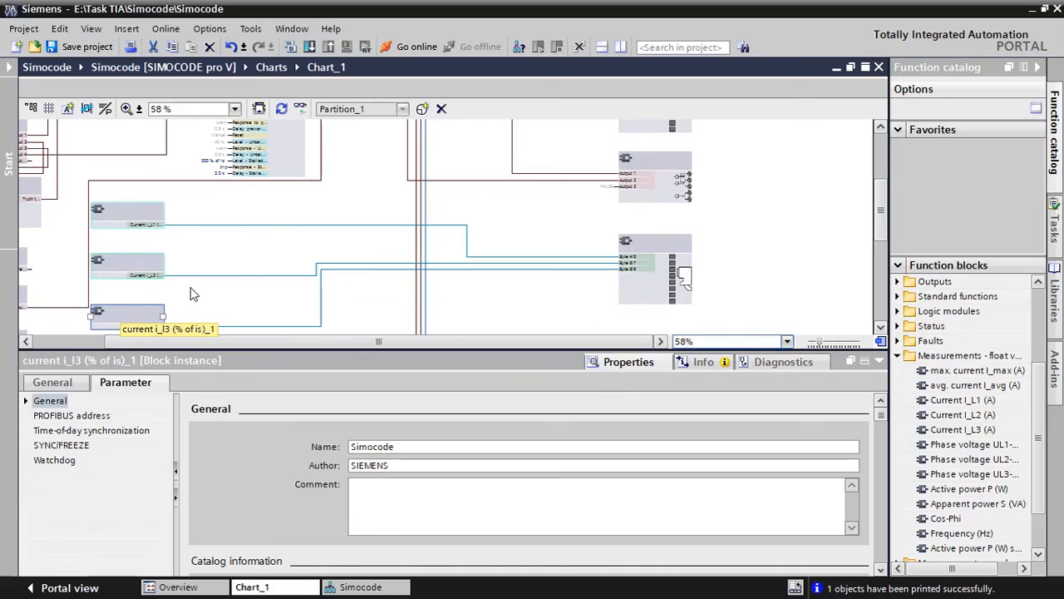
Collapse the chart's properties area and move the Current I_L1, I_L2 and I_L3 (% of Is) blocks together beside the cyclic send byte 4/9 block
{"action": "left_click", "coordinate": [299, 287]}
{"action": "scroll", "coordinate": [372, 293], "scroll_direction": "down", "scroll_amount": 3}
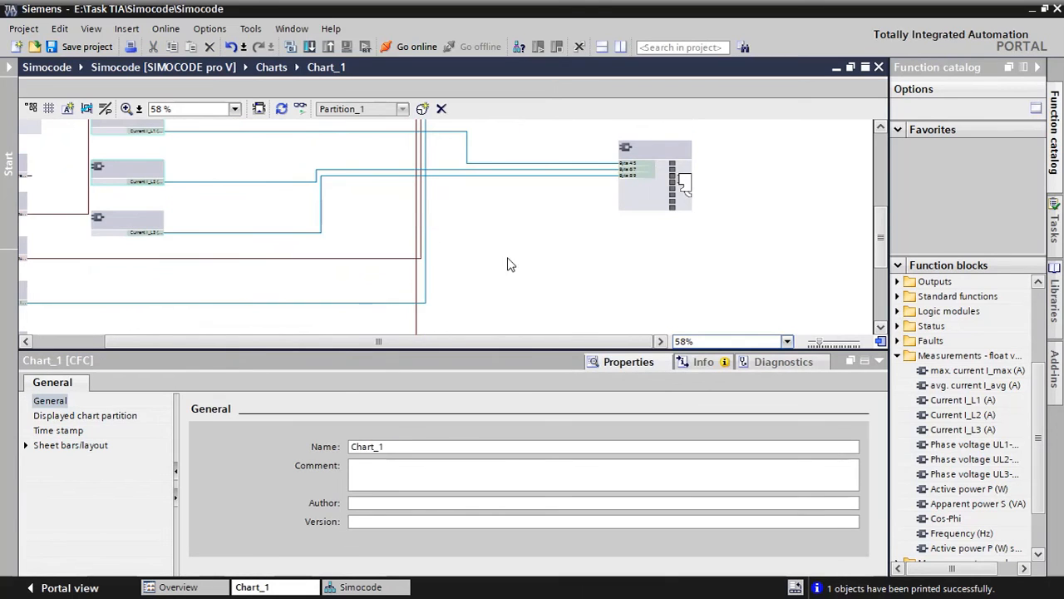
{"action": "scroll", "coordinate": [648, 266], "scroll_direction": "up", "scroll_amount": 3}
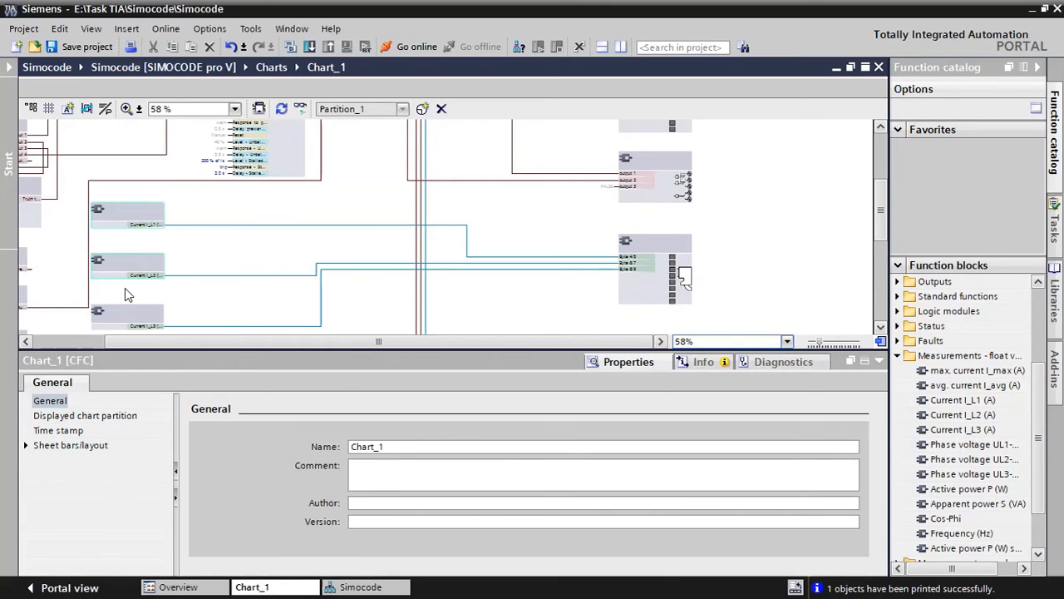
{"action": "left_click", "coordinate": [878, 361]}
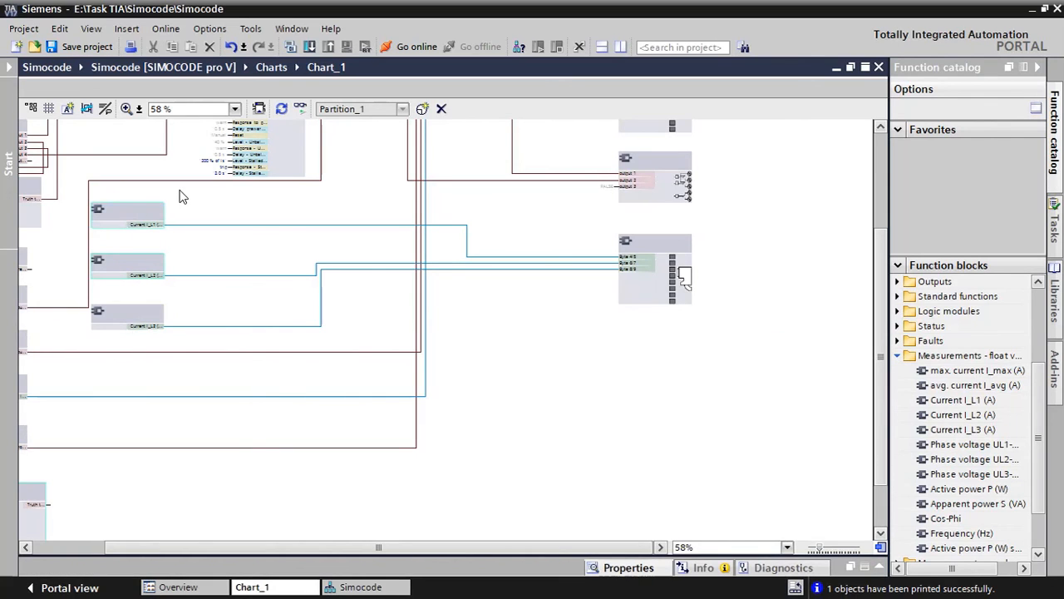
{"action": "left_click_drag", "start_coordinate": [178, 197], "coordinate": [83, 352]}
{"action": "left_click_drag", "start_coordinate": [129, 208], "coordinate": [507, 223]}
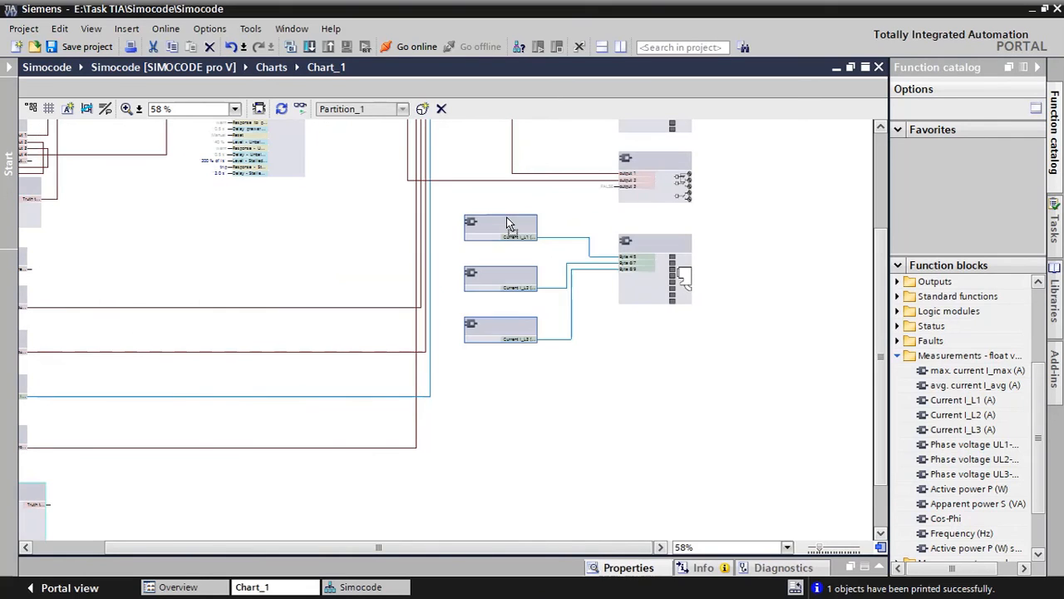
Examine the connections of cyclic send bytes 0, 2/3 and 4/9, then the chart's status, input, control station and protection blocks
{"action": "scroll", "coordinate": [575, 292], "scroll_direction": "up", "scroll_amount": 3}
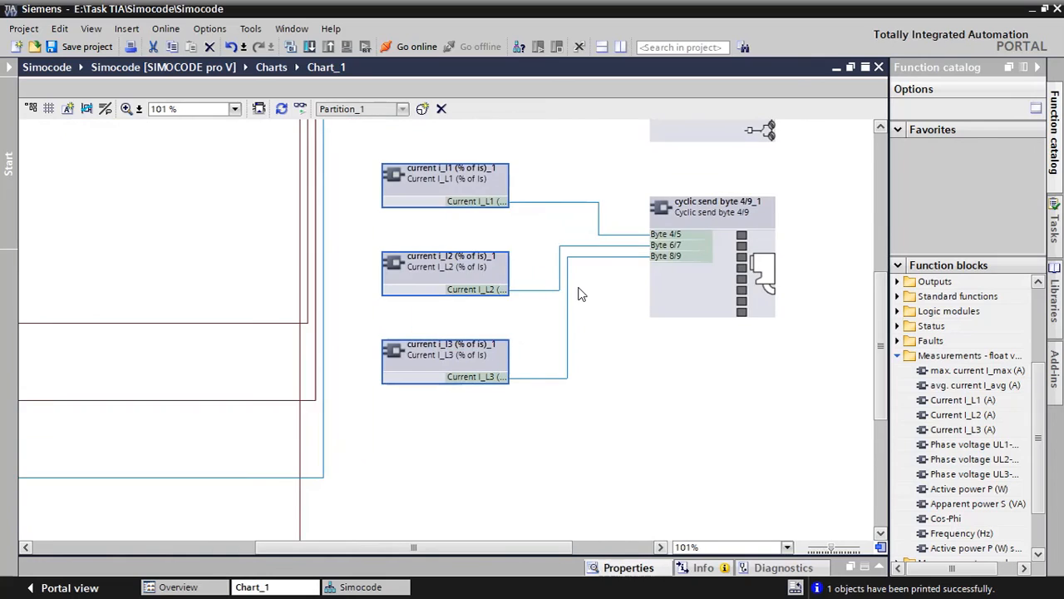
{"action": "scroll", "coordinate": [582, 294], "scroll_direction": "up", "scroll_amount": 2}
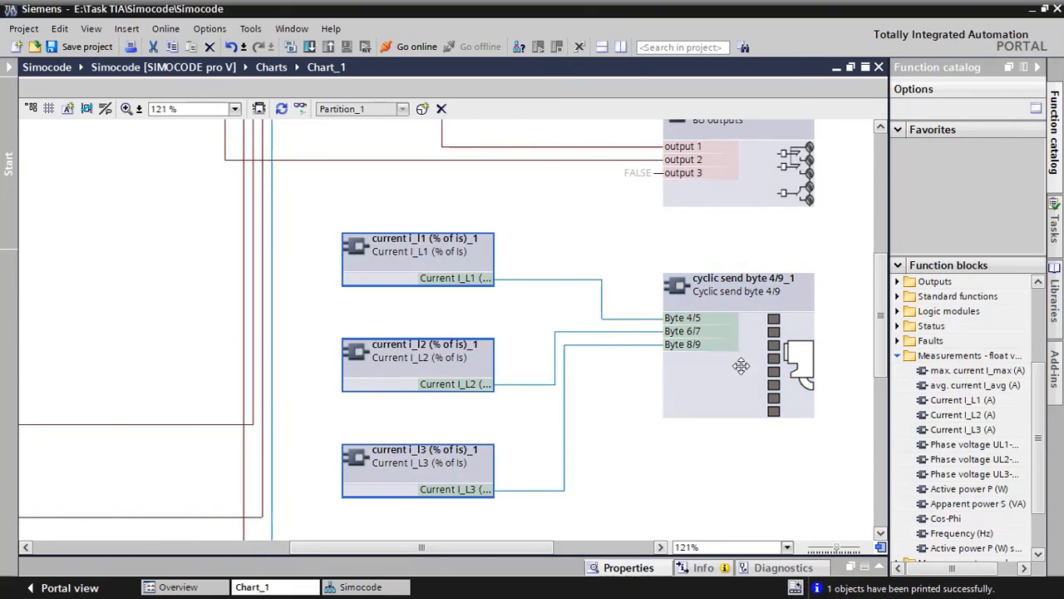
{"action": "scroll", "coordinate": [741, 366], "scroll_direction": "up", "scroll_amount": 2}
{"action": "scroll", "coordinate": [743, 399], "scroll_direction": "down", "scroll_amount": 1}
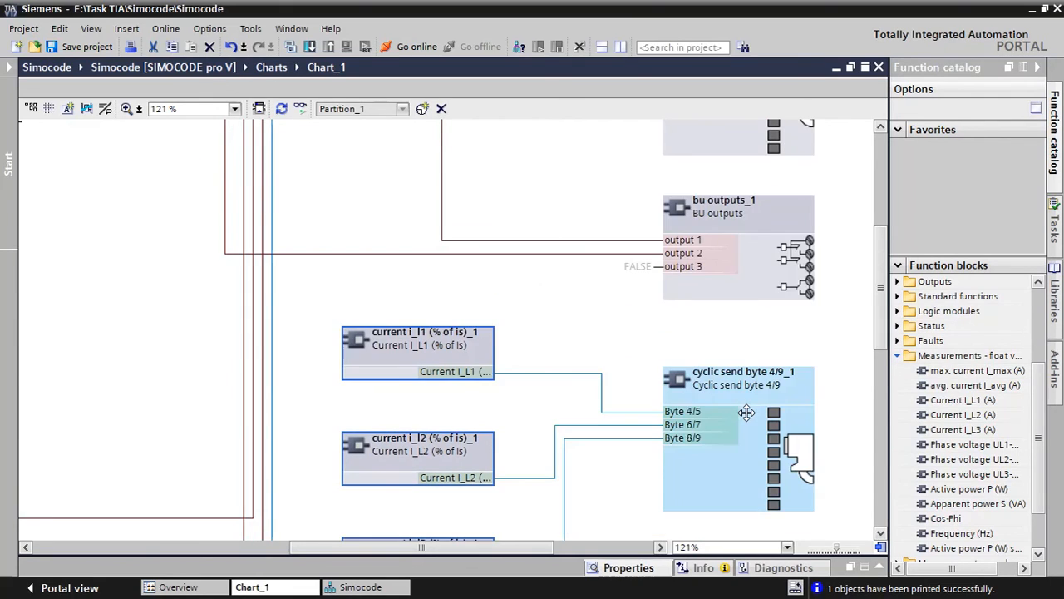
{"action": "scroll", "coordinate": [746, 412], "scroll_direction": "up", "scroll_amount": 2}
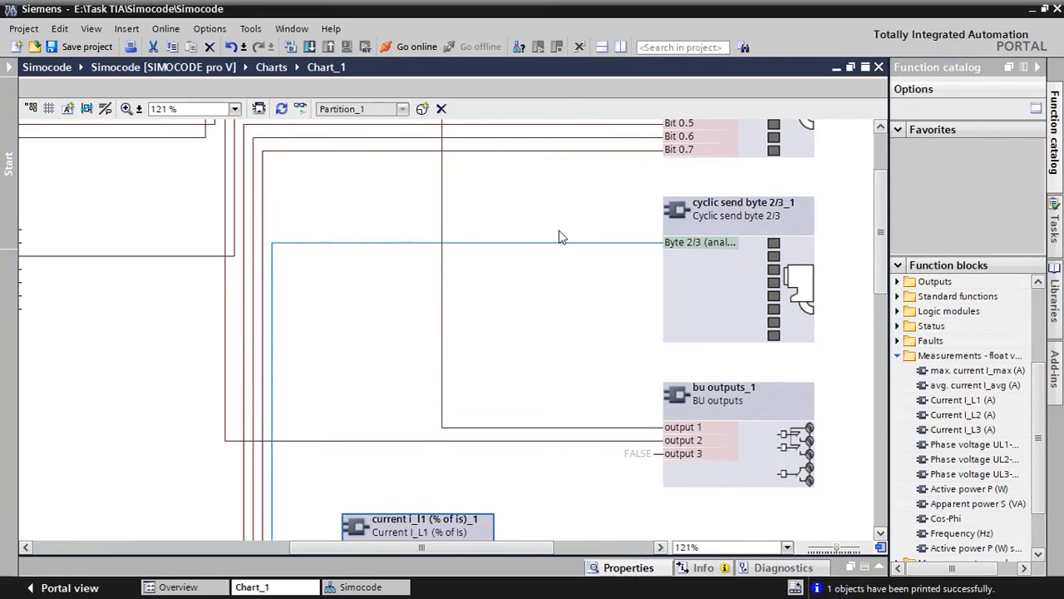
{"action": "scroll", "coordinate": [670, 249], "scroll_direction": "up", "scroll_amount": 1}
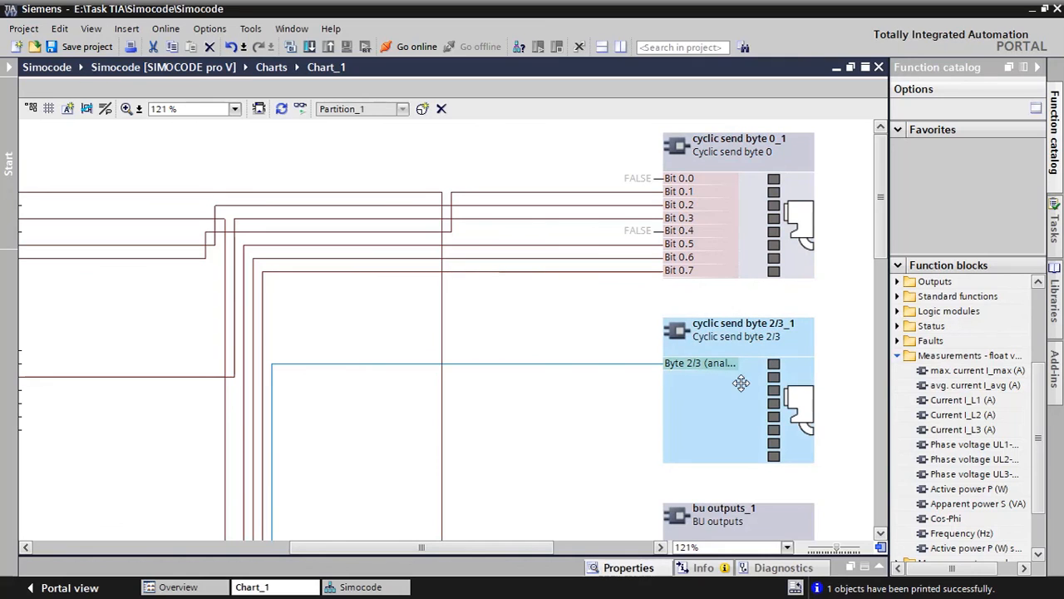
{"action": "scroll", "coordinate": [615, 424], "scroll_direction": "down", "scroll_amount": 5}
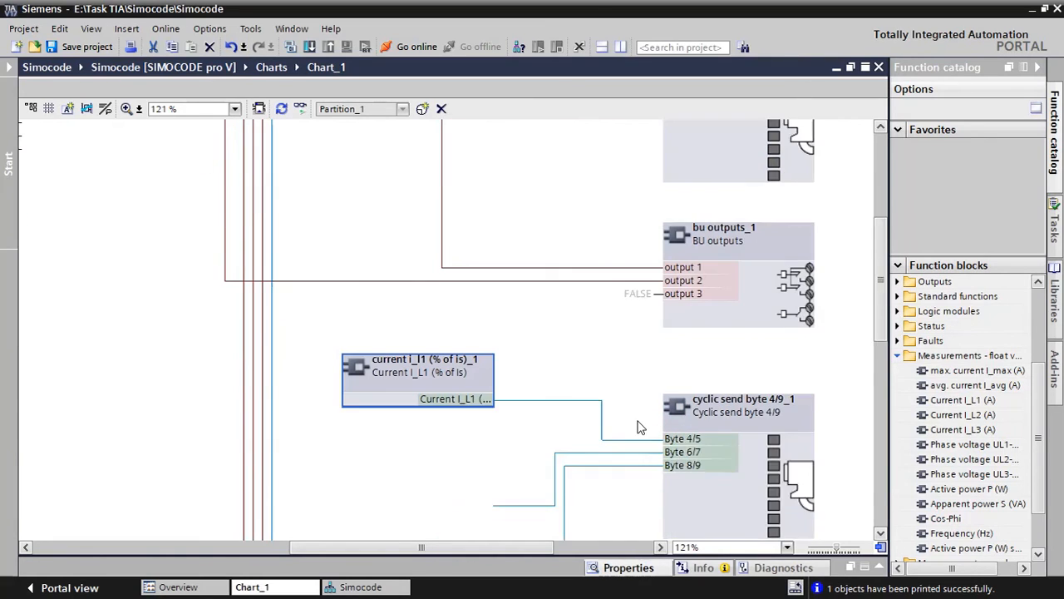
{"action": "scroll", "coordinate": [640, 427], "scroll_direction": "down", "scroll_amount": 2}
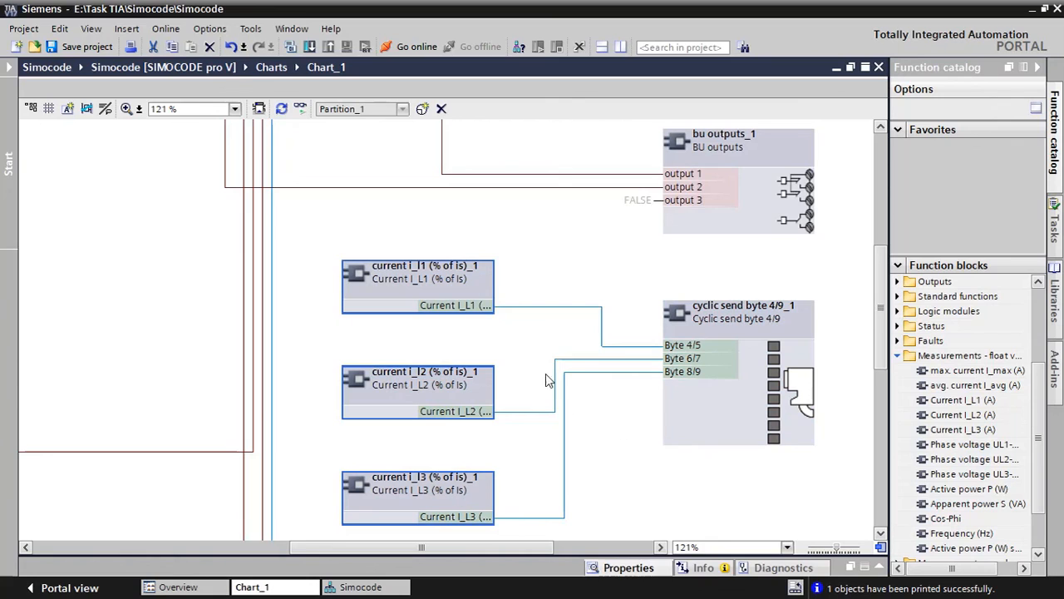
{"action": "scroll", "coordinate": [638, 423], "scroll_direction": "down", "scroll_amount": 2}
{"action": "scroll", "coordinate": [638, 421], "scroll_direction": "down", "scroll_amount": 2}
{"action": "left_click", "coordinate": [629, 400]}
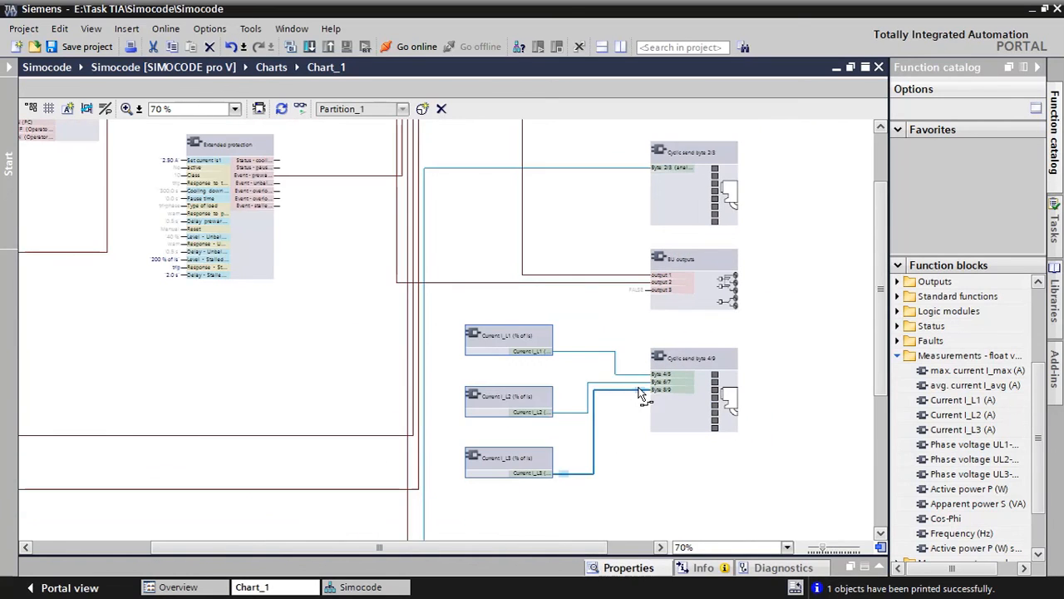
{"action": "scroll", "coordinate": [647, 415], "scroll_direction": "up", "scroll_amount": 2}
{"action": "left_click", "coordinate": [647, 413]}
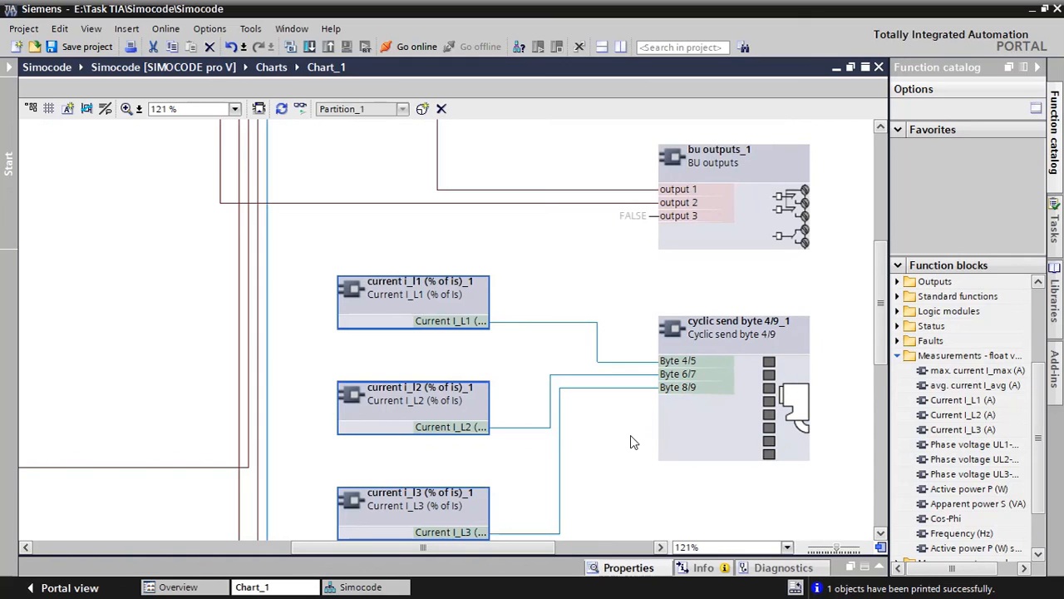
{"action": "scroll", "coordinate": [630, 434], "scroll_direction": "up", "scroll_amount": 2}
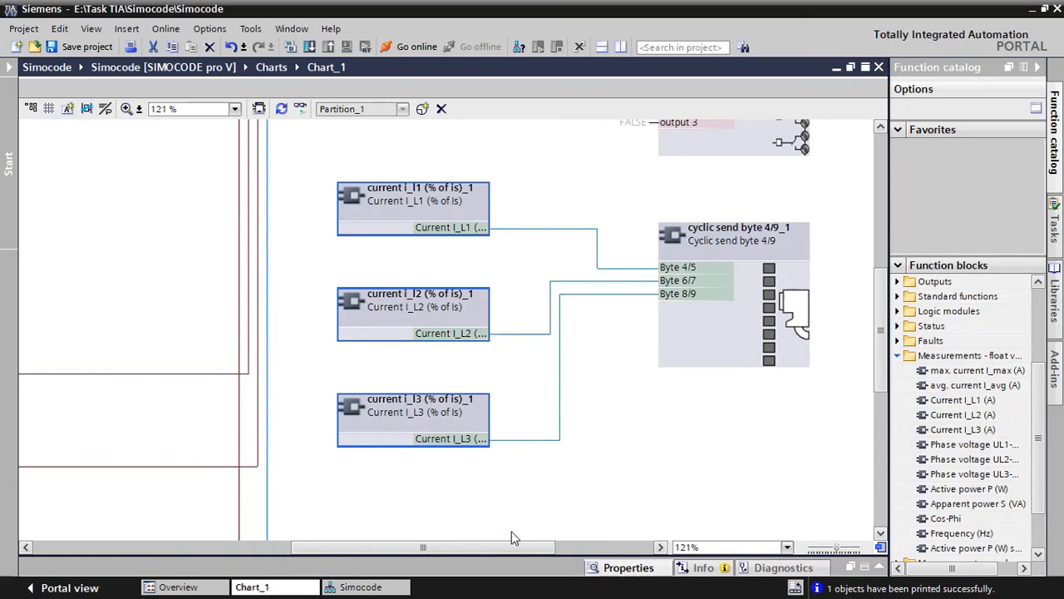
{"action": "left_click_drag", "start_coordinate": [502, 548], "coordinate": [183, 549]}
{"action": "scroll", "coordinate": [502, 333], "scroll_direction": "down", "scroll_amount": 3}
{"action": "scroll", "coordinate": [502, 333], "scroll_direction": "down", "scroll_amount": 6, "text": "ctrl"}
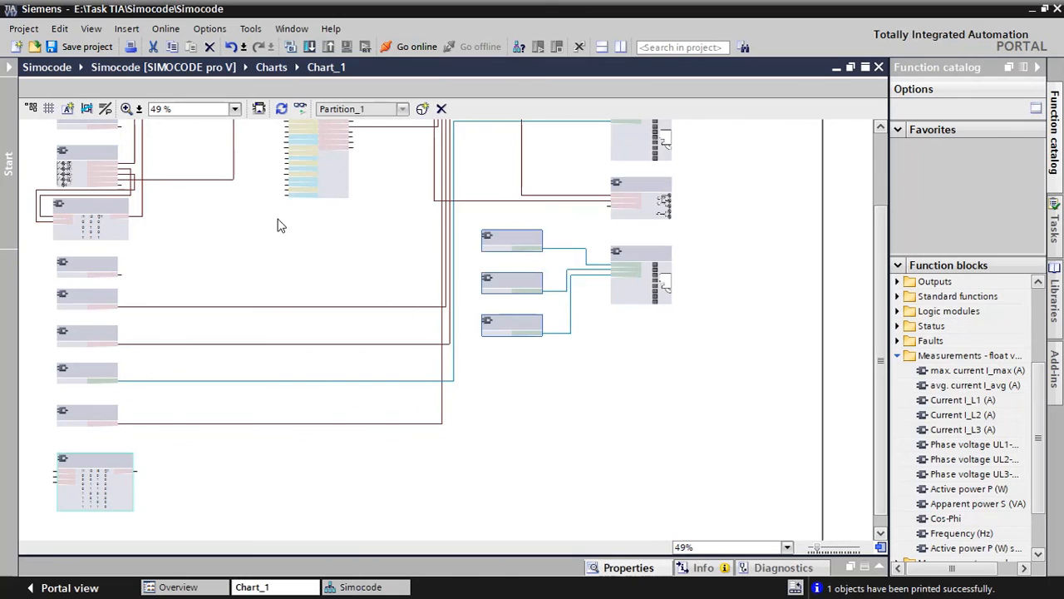
{"action": "scroll", "coordinate": [55, 275], "scroll_direction": "up", "scroll_amount": 5, "text": "ctrl"}
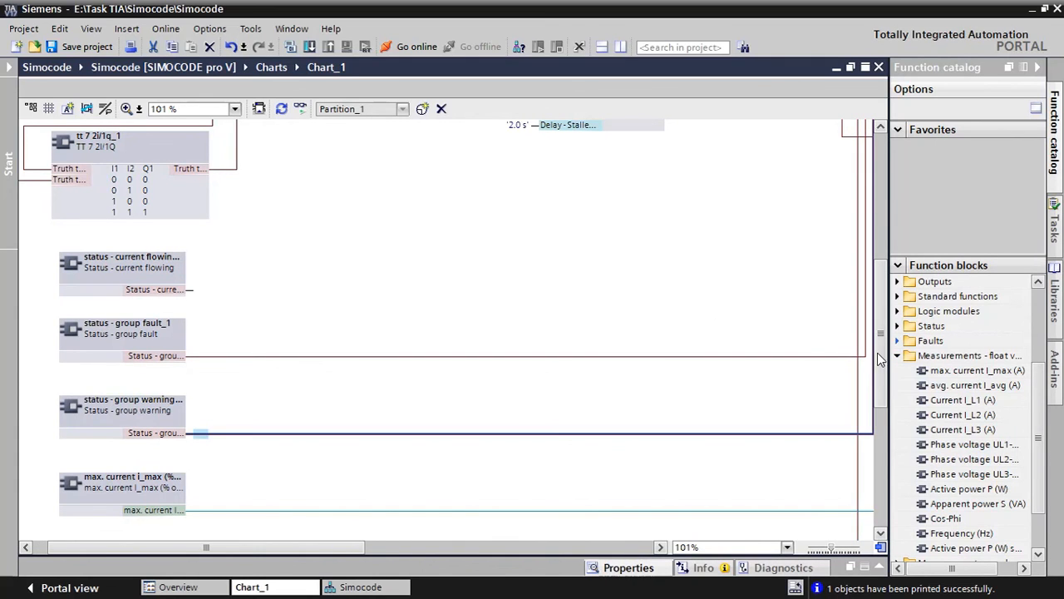
{"action": "left_click_drag", "start_coordinate": [881, 358], "coordinate": [881, 213]}
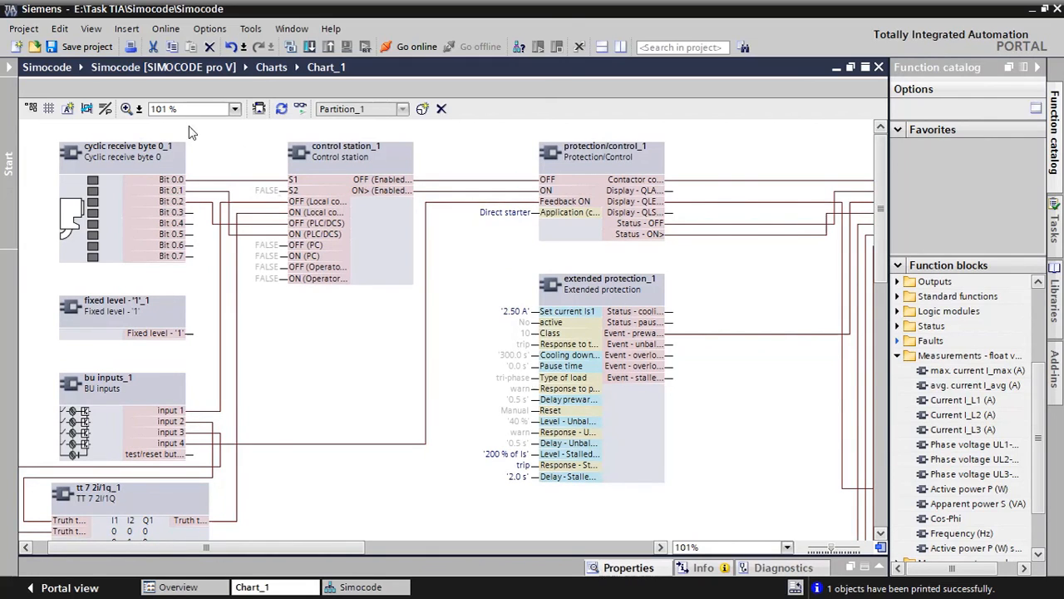
{"action": "left_click", "coordinate": [18, 28]}
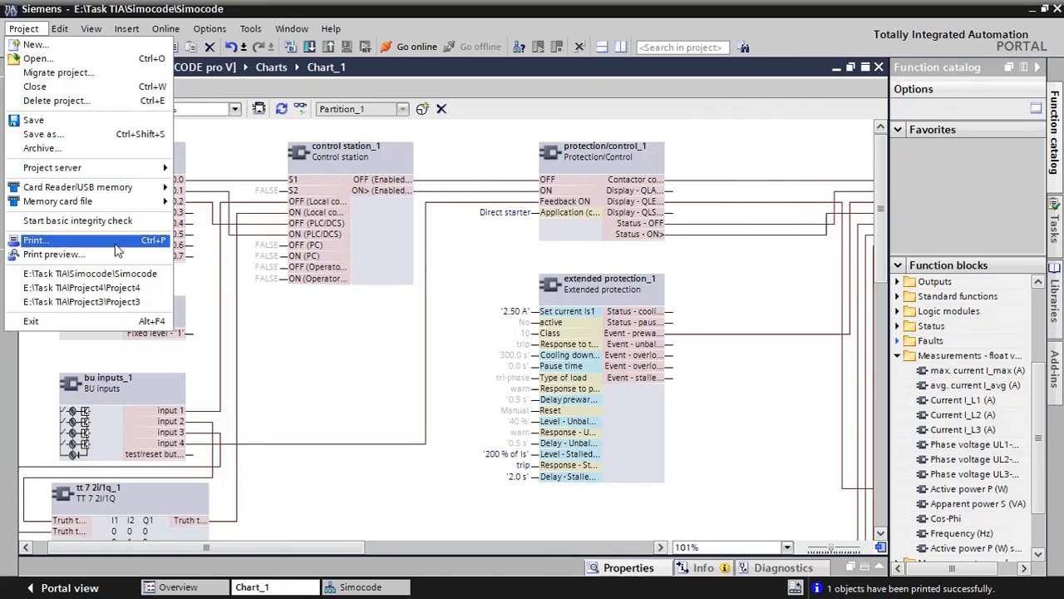
{"action": "left_click", "coordinate": [35, 240]}
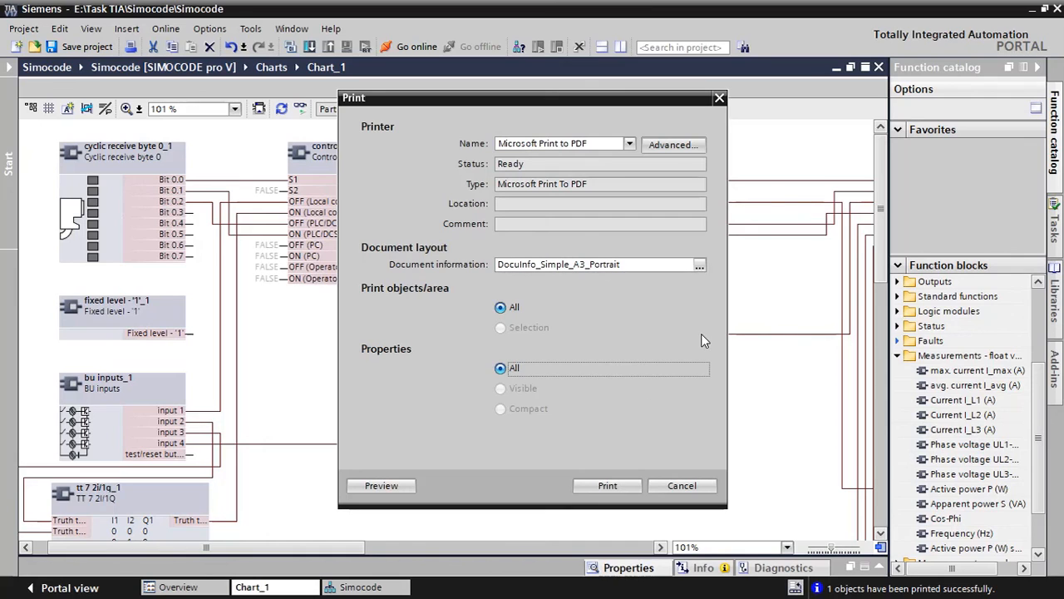
{"action": "left_click", "coordinate": [680, 486]}
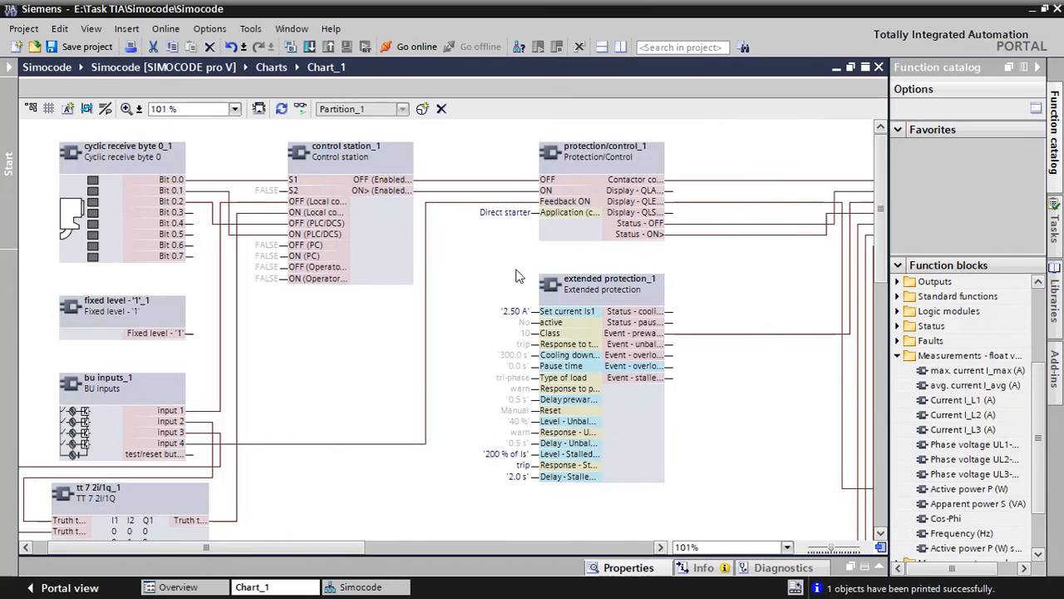